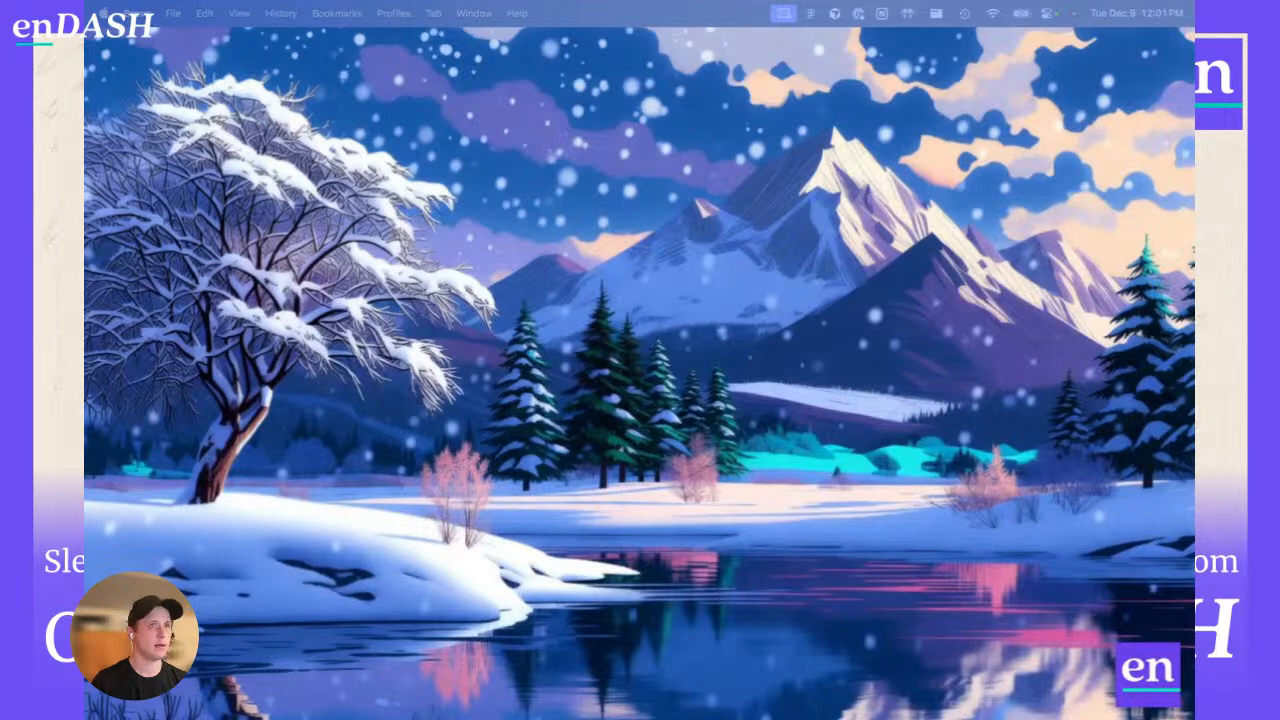
- Bring up the Notion window and enlarge it to fill the screen
drag(86, 122, 911, 110)
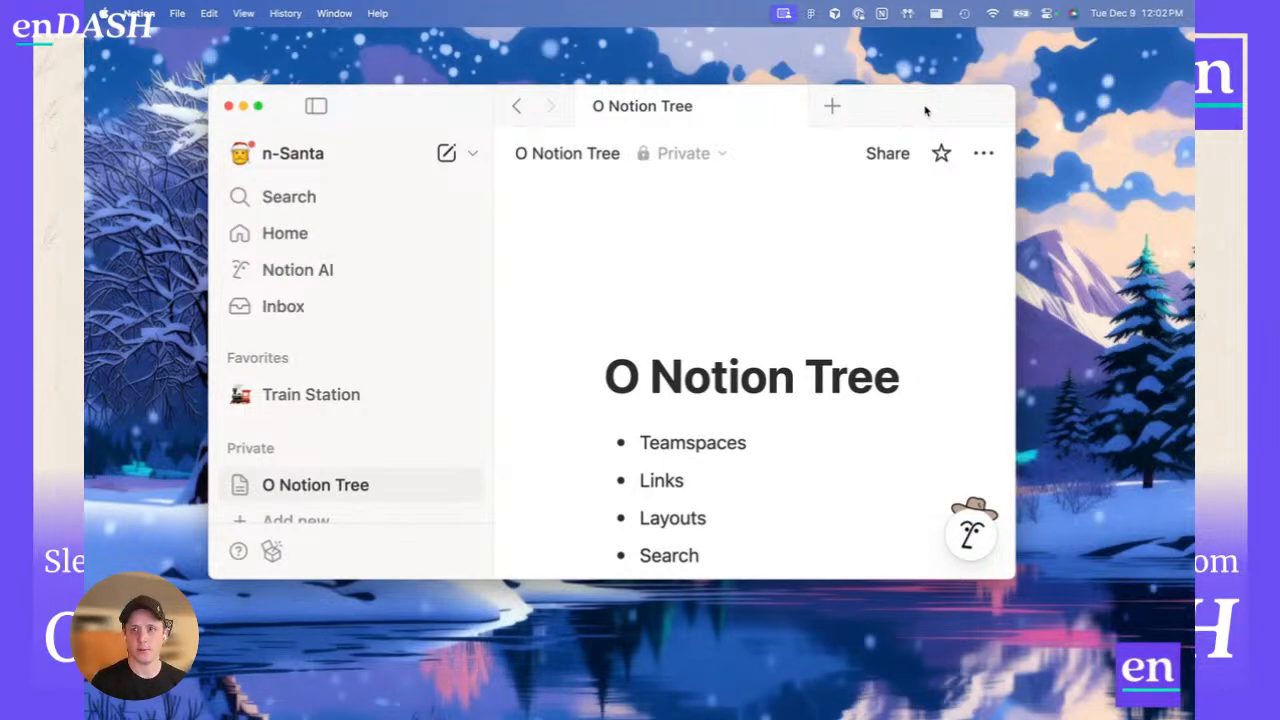
double_click(925, 110)
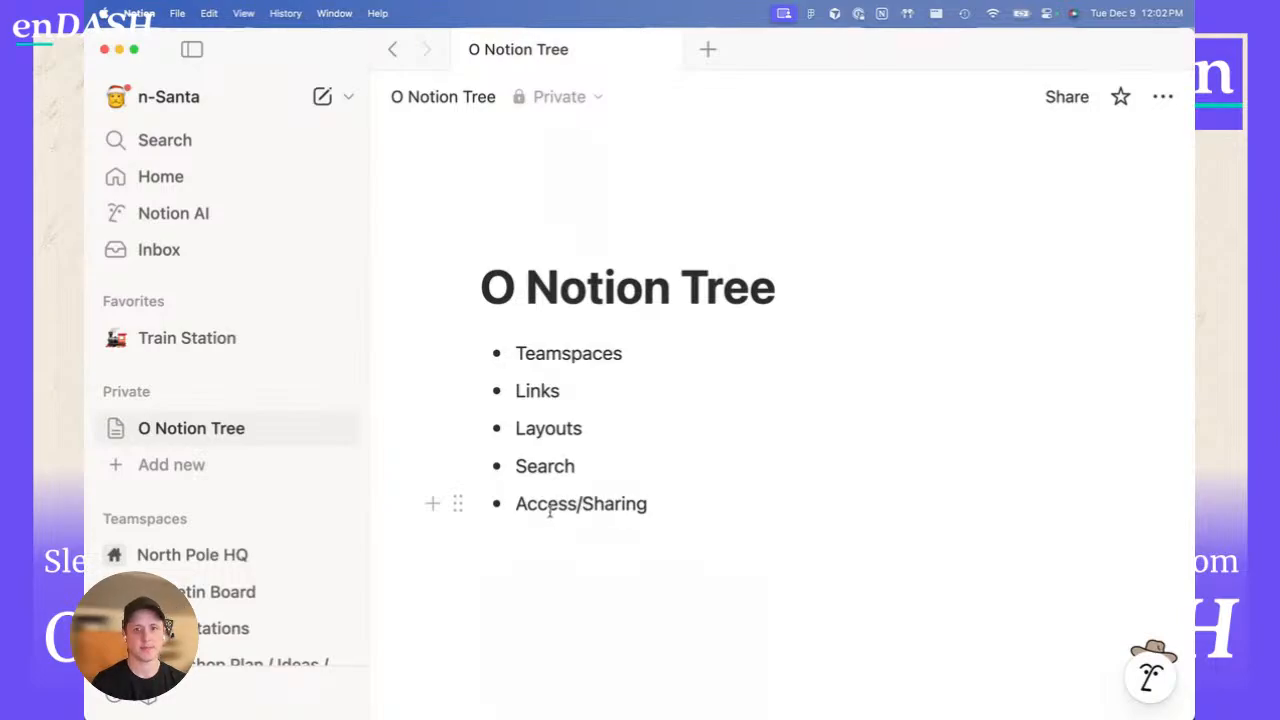
key(super+Tab)
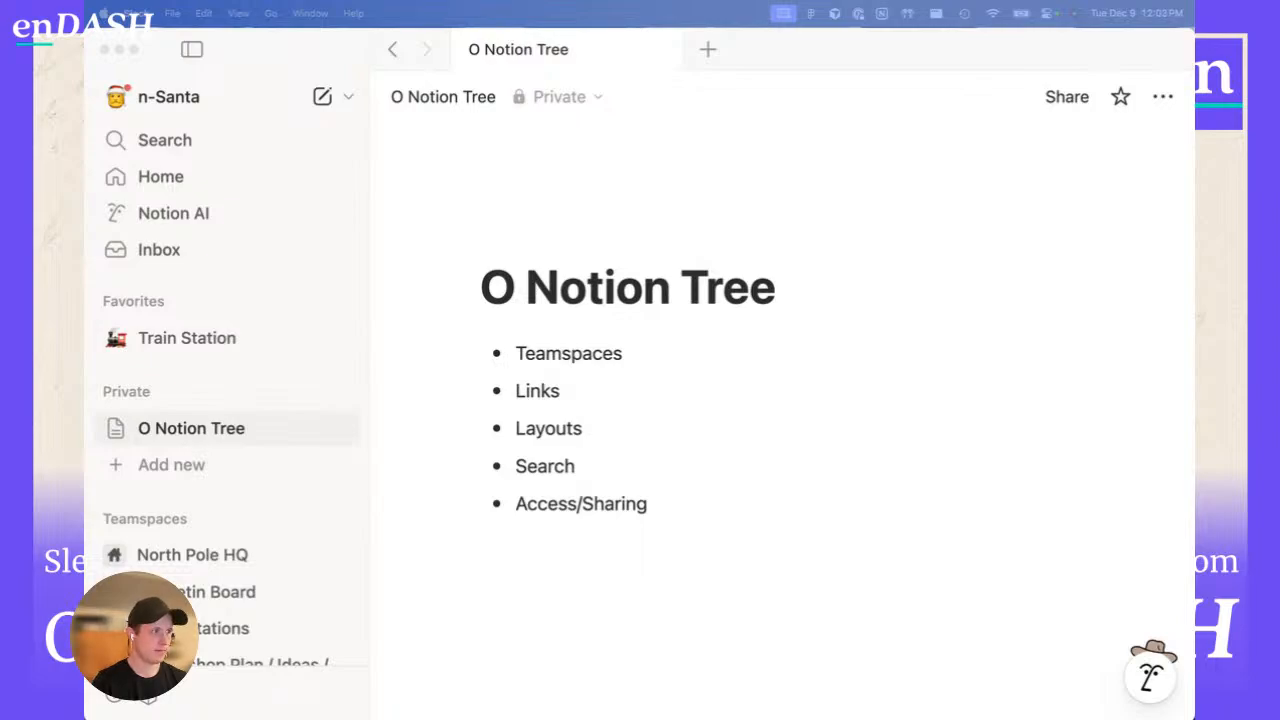
click(548, 607)
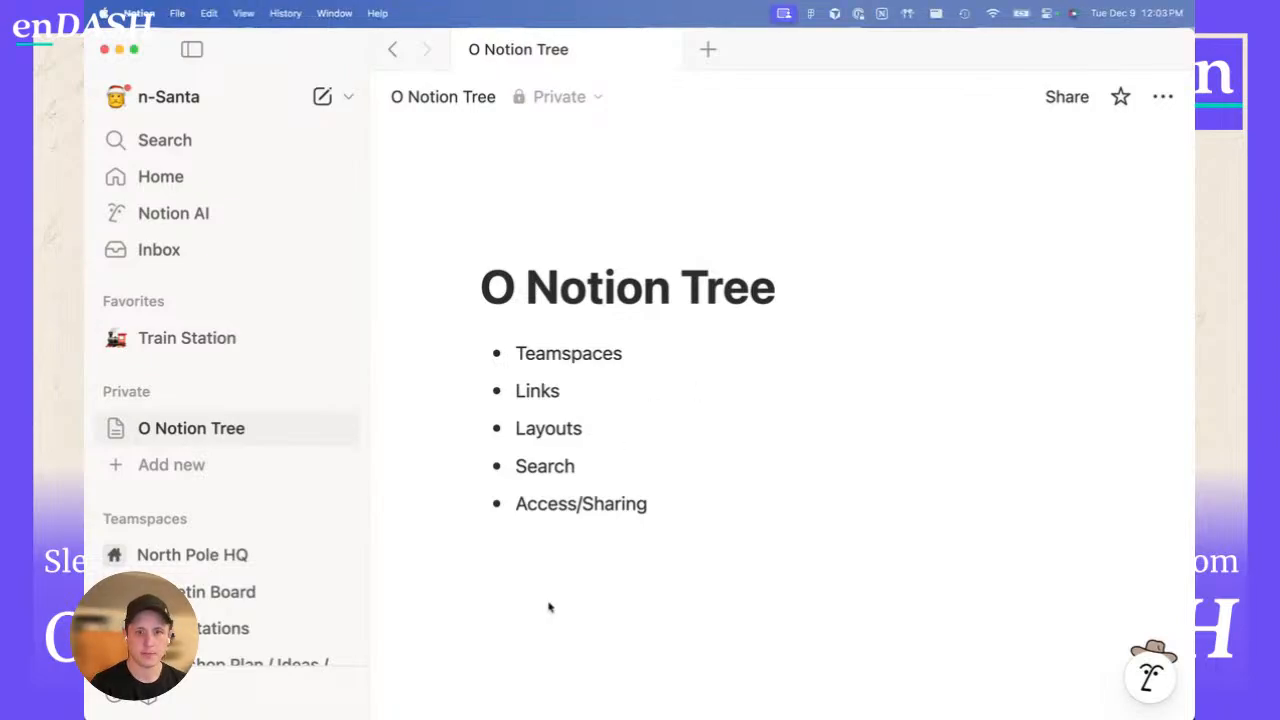
scroll(548, 607, down, 1)
scroll(548, 607, up, 1)
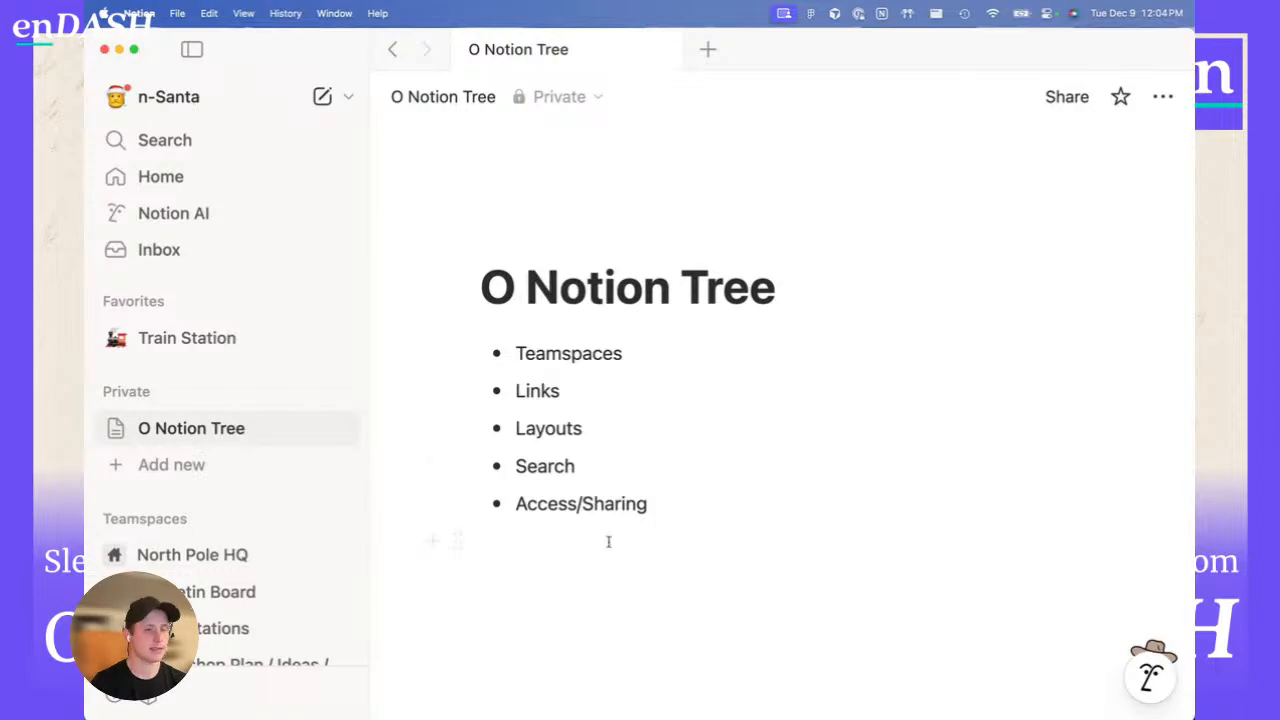
- Open the Bulletin Board page in the North Pole HQ teamspace and read through to its Hot Cocoa Schedule table
scroll(330, 562, down, 3)
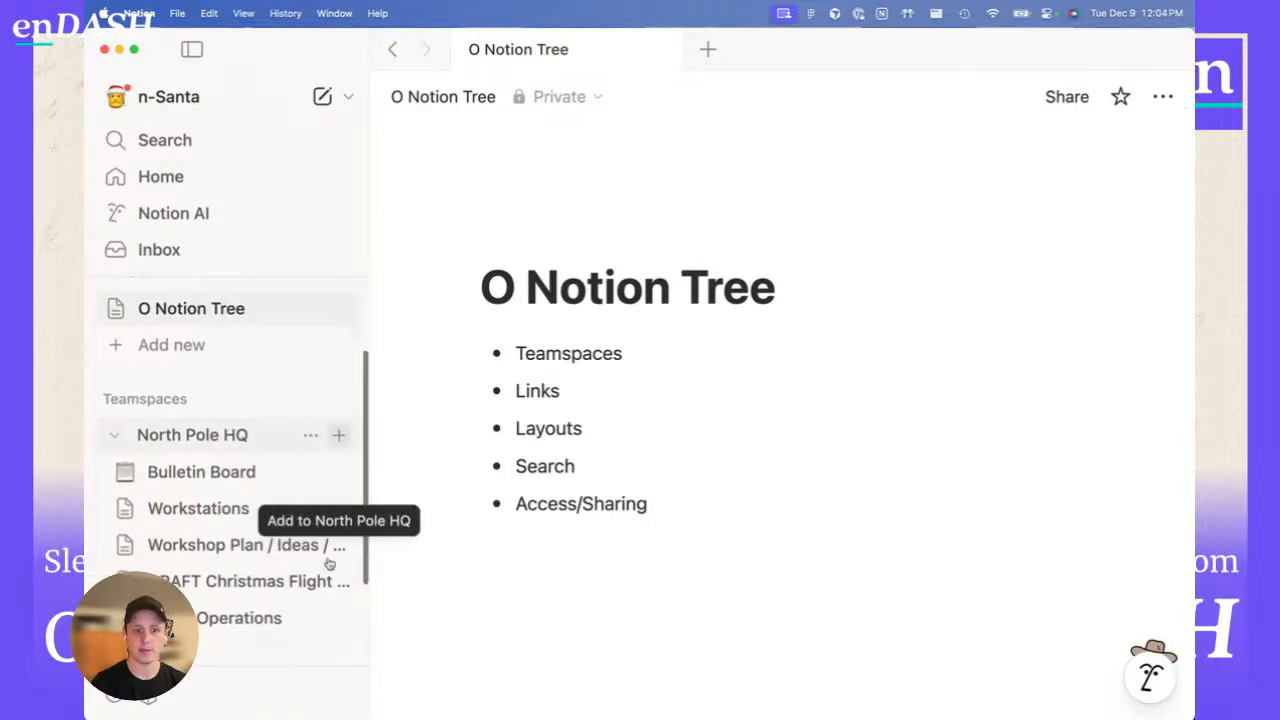
scroll(330, 564, down, 1)
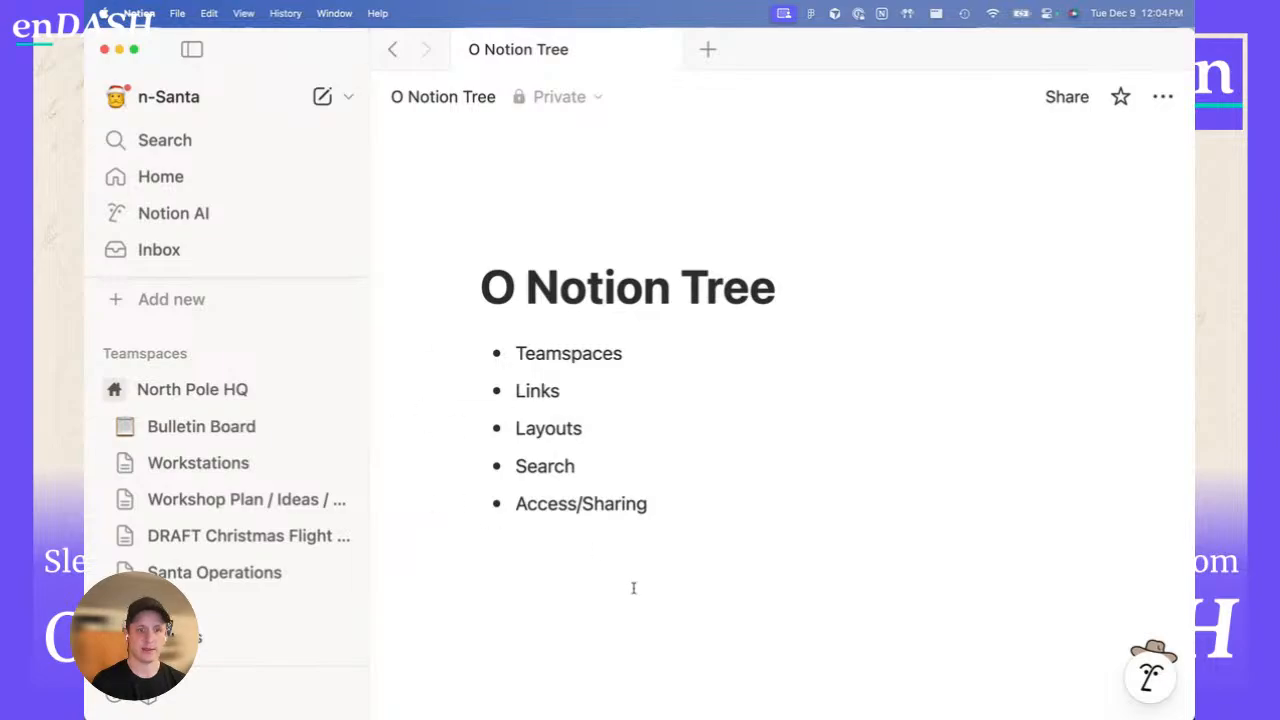
click(186, 428)
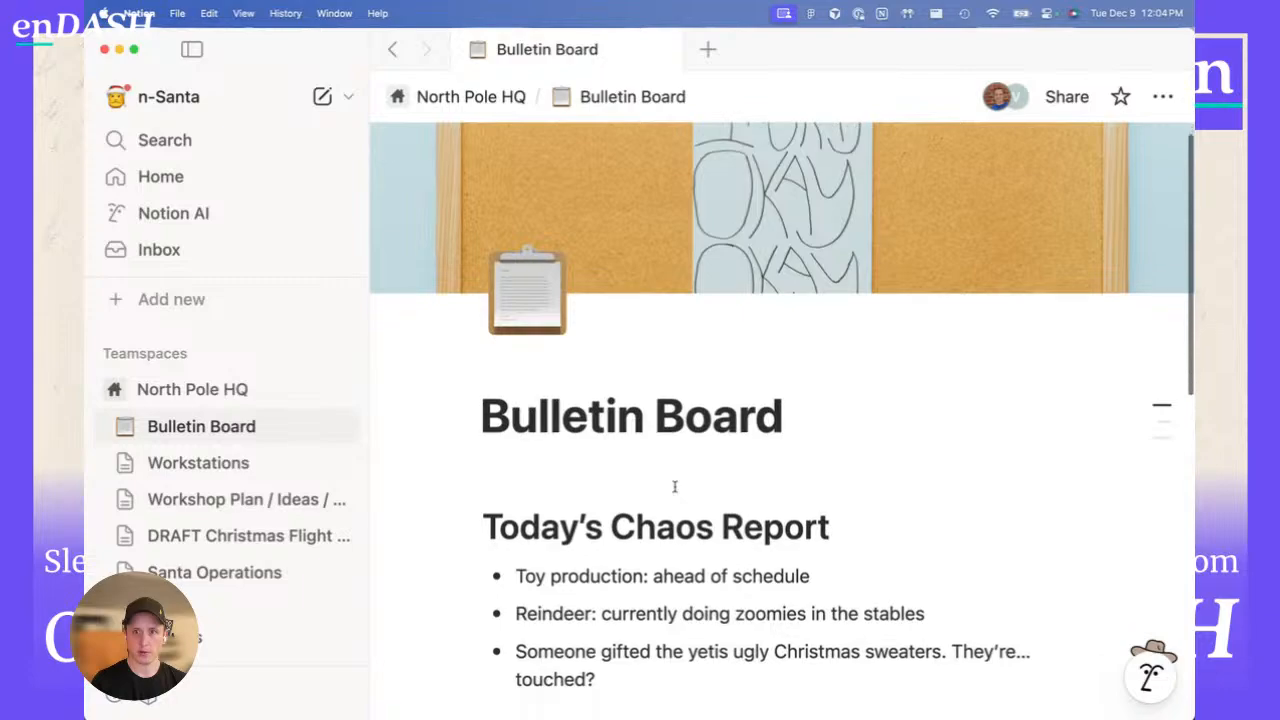
scroll(674, 487, down, 5)
scroll(763, 523, down, 7)
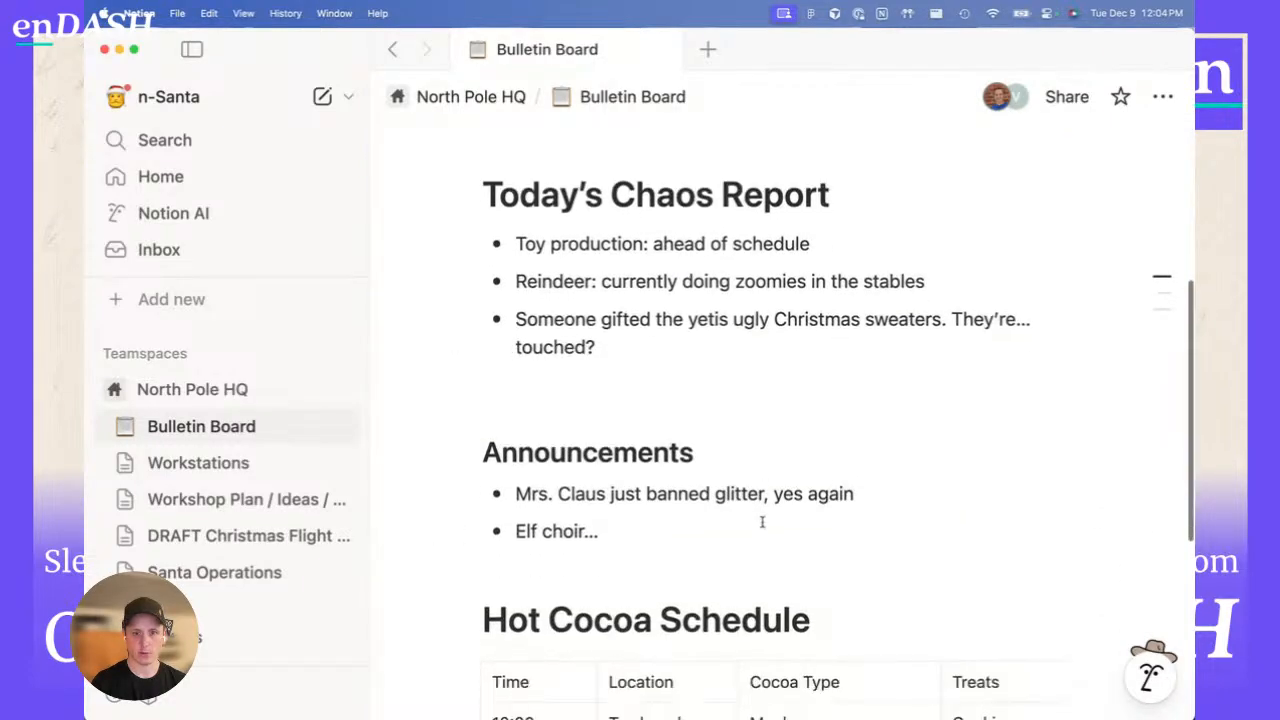
click(651, 347)
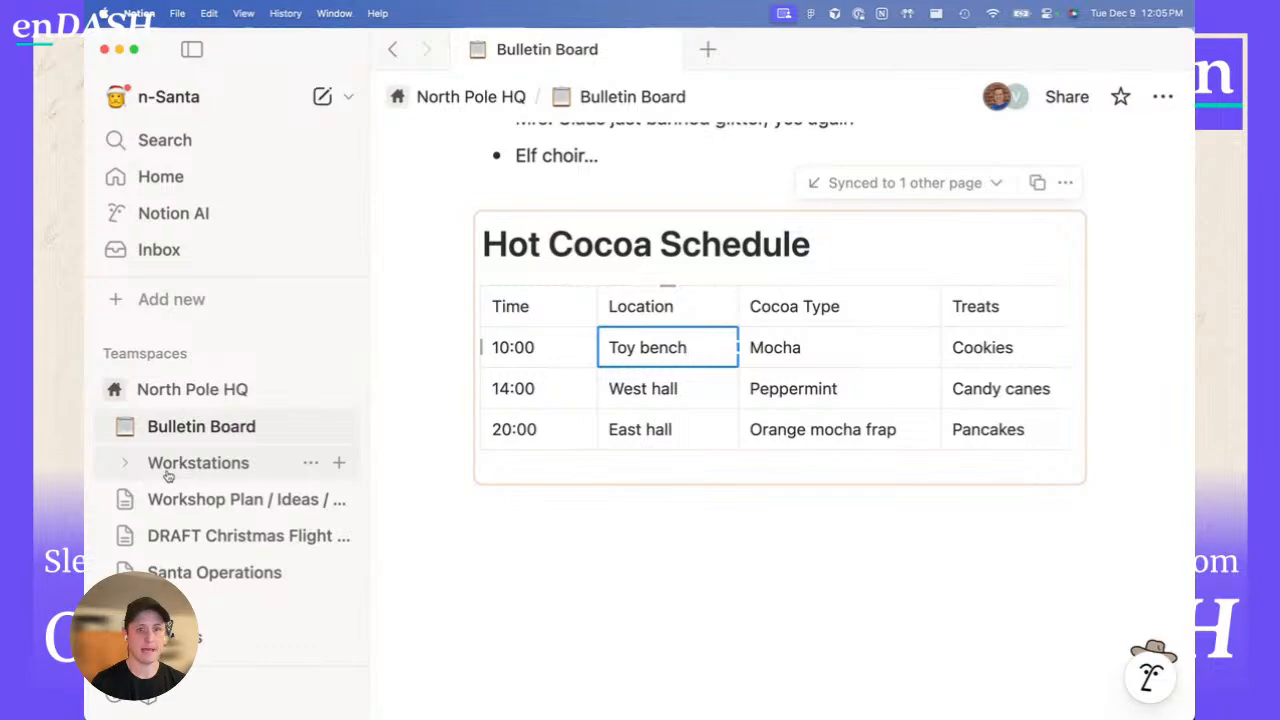
click(490, 530)
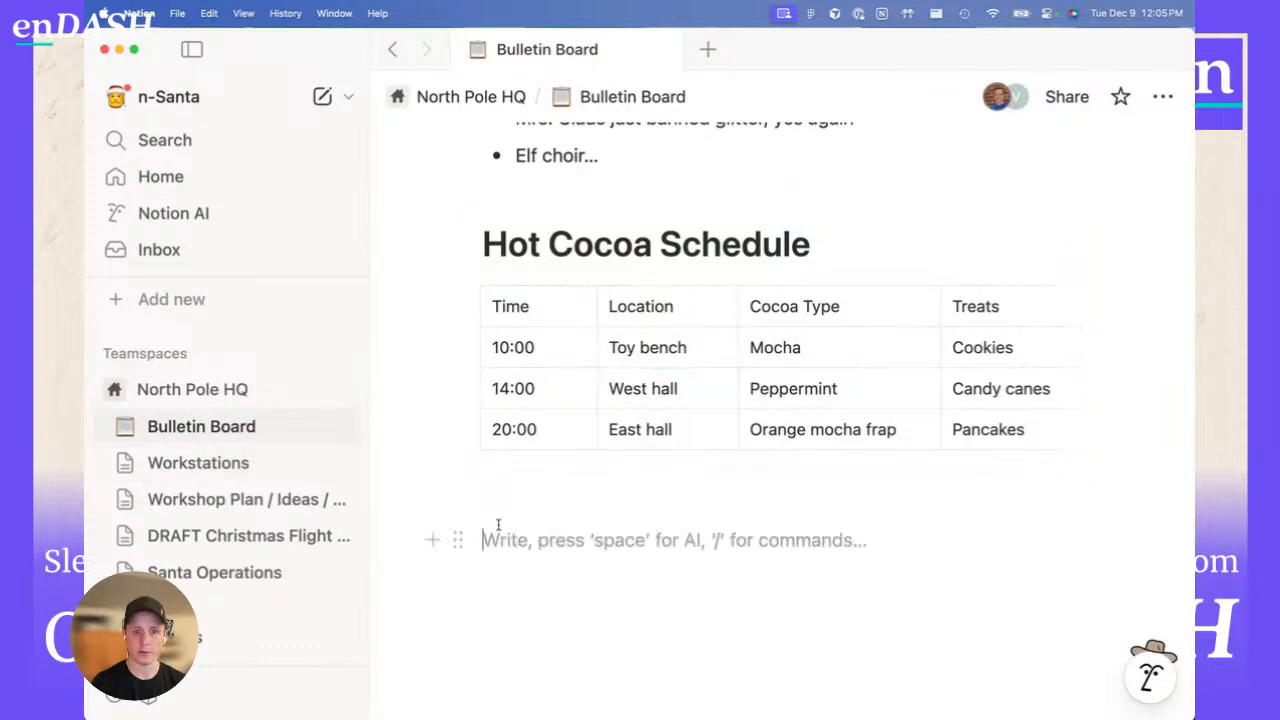
- Expand and collapse the Bulletin Board page in the page tree to check for nested pages
click(126, 427)
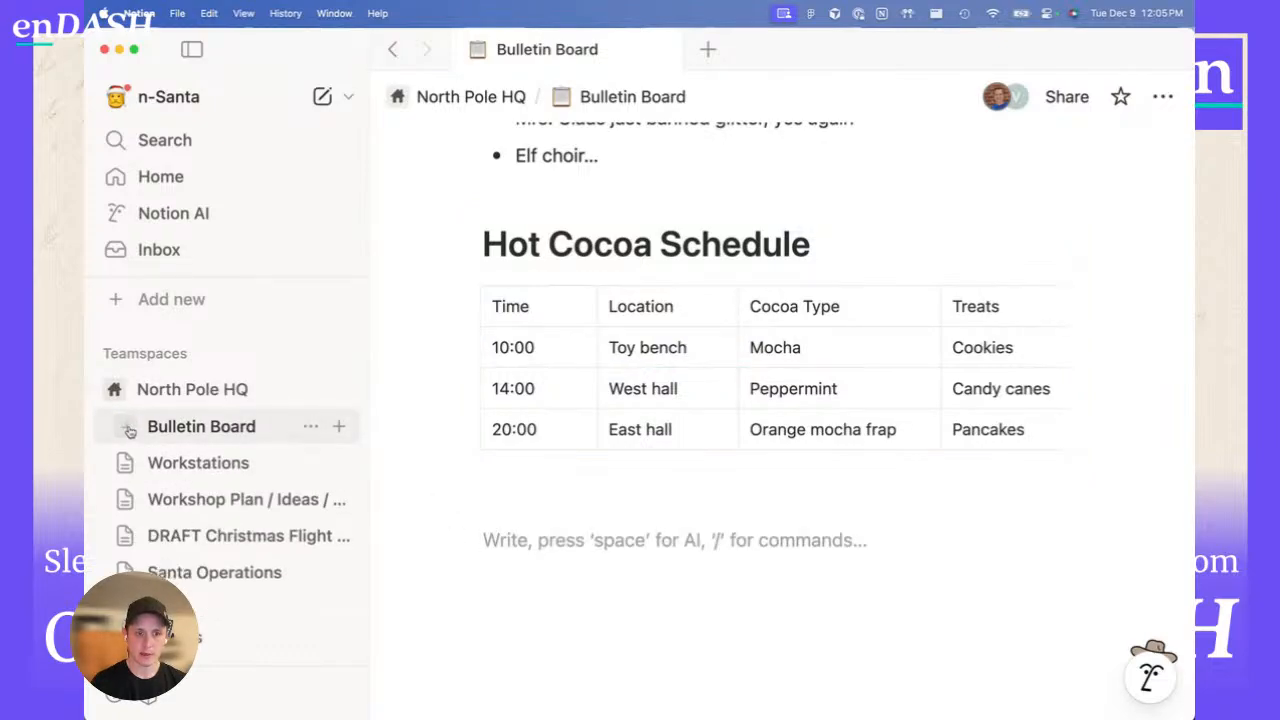
click(127, 428)
click(127, 428)
click(127, 428)
click(127, 428)
click(129, 429)
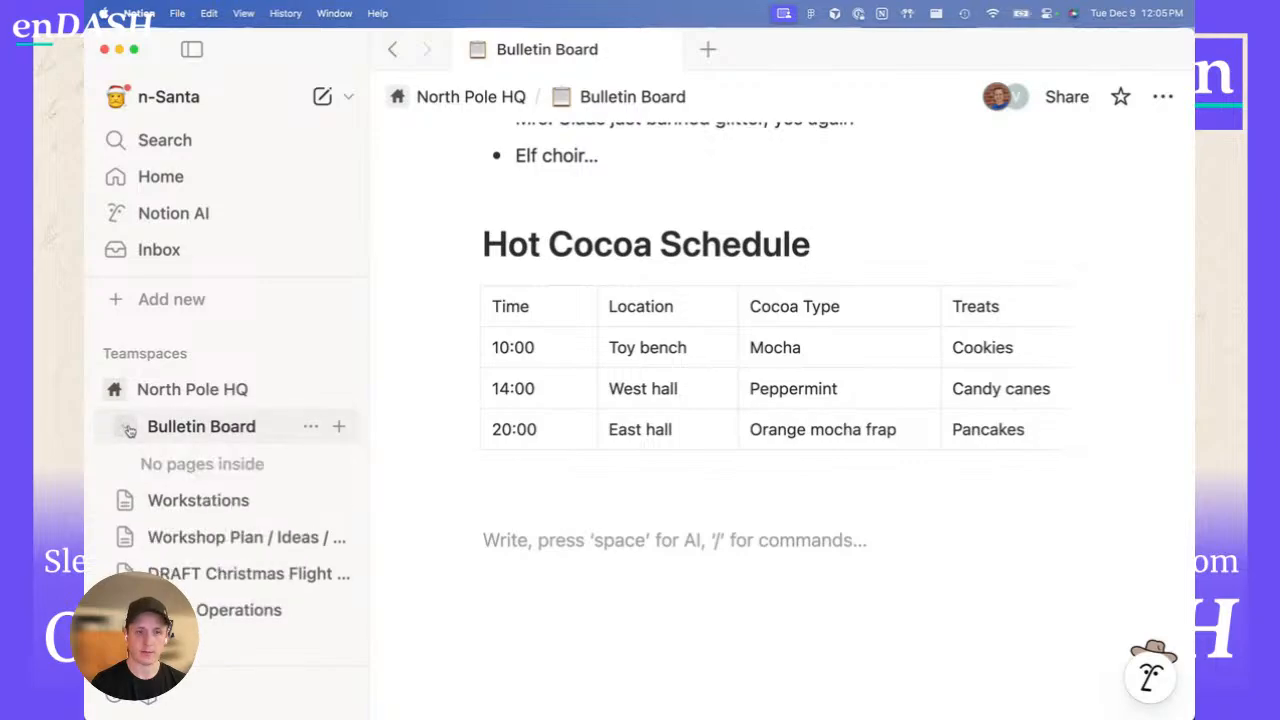
click(129, 429)
click(129, 429)
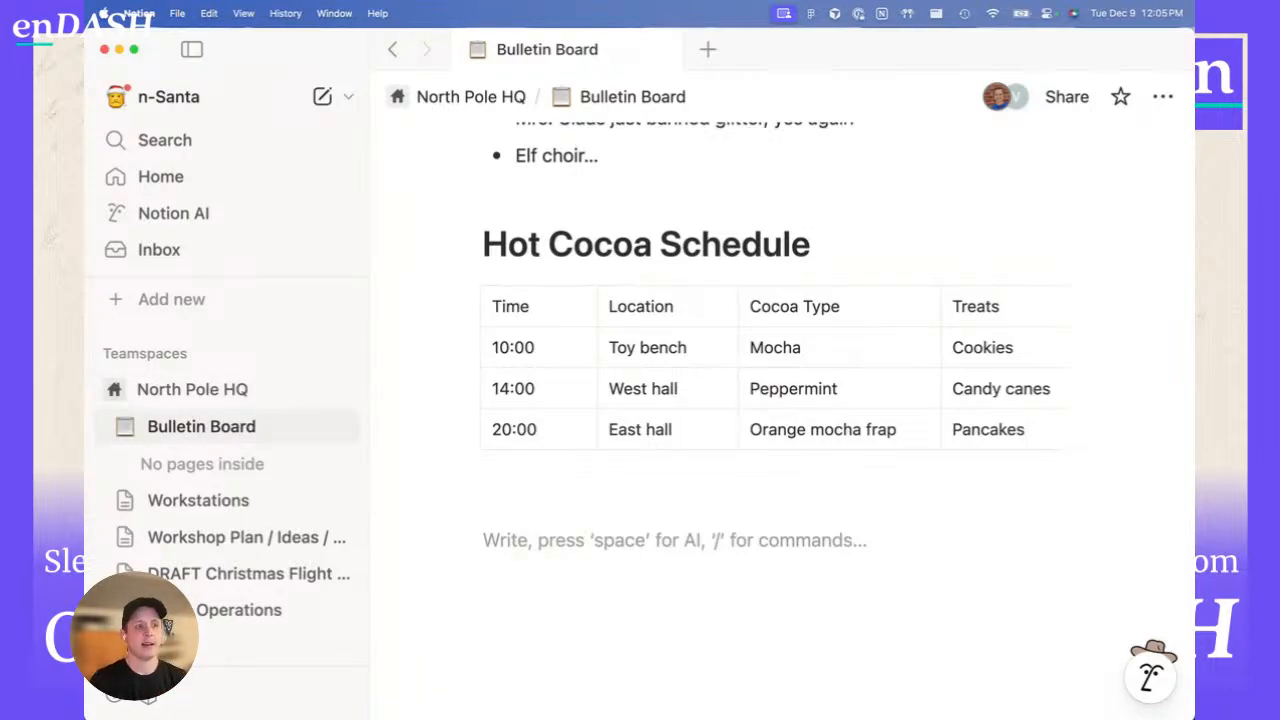
click(127, 433)
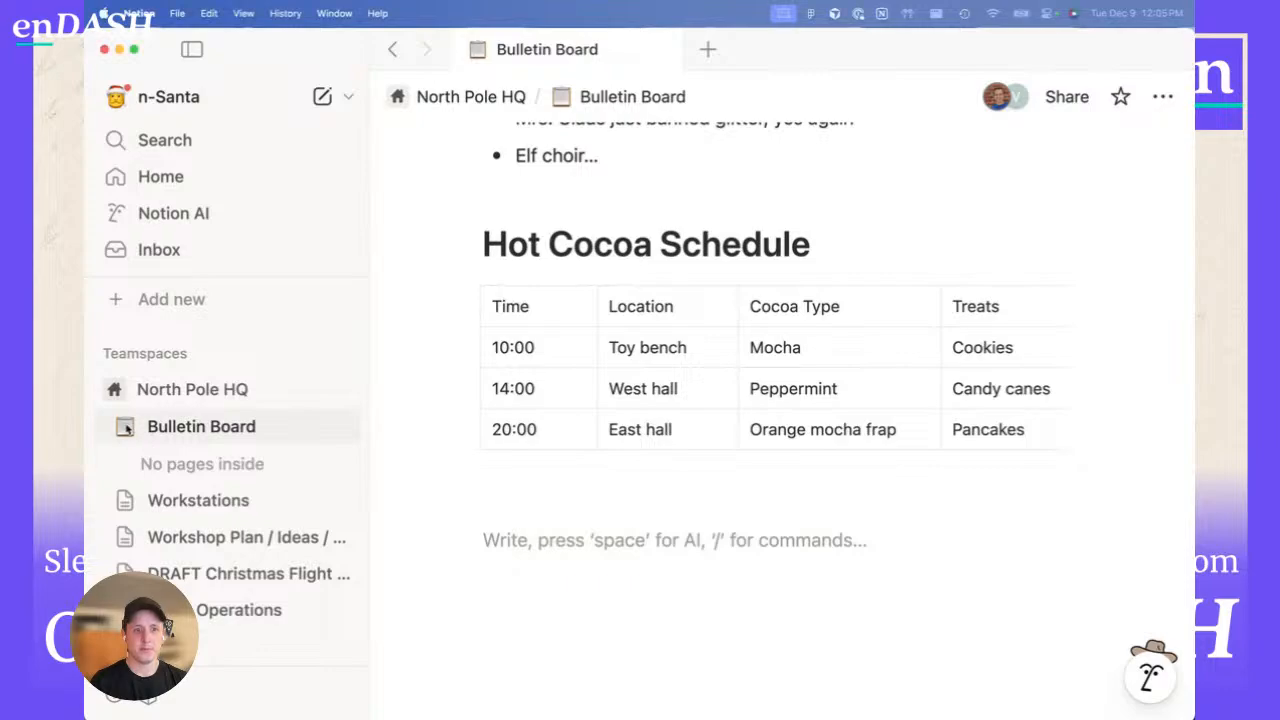
click(127, 430)
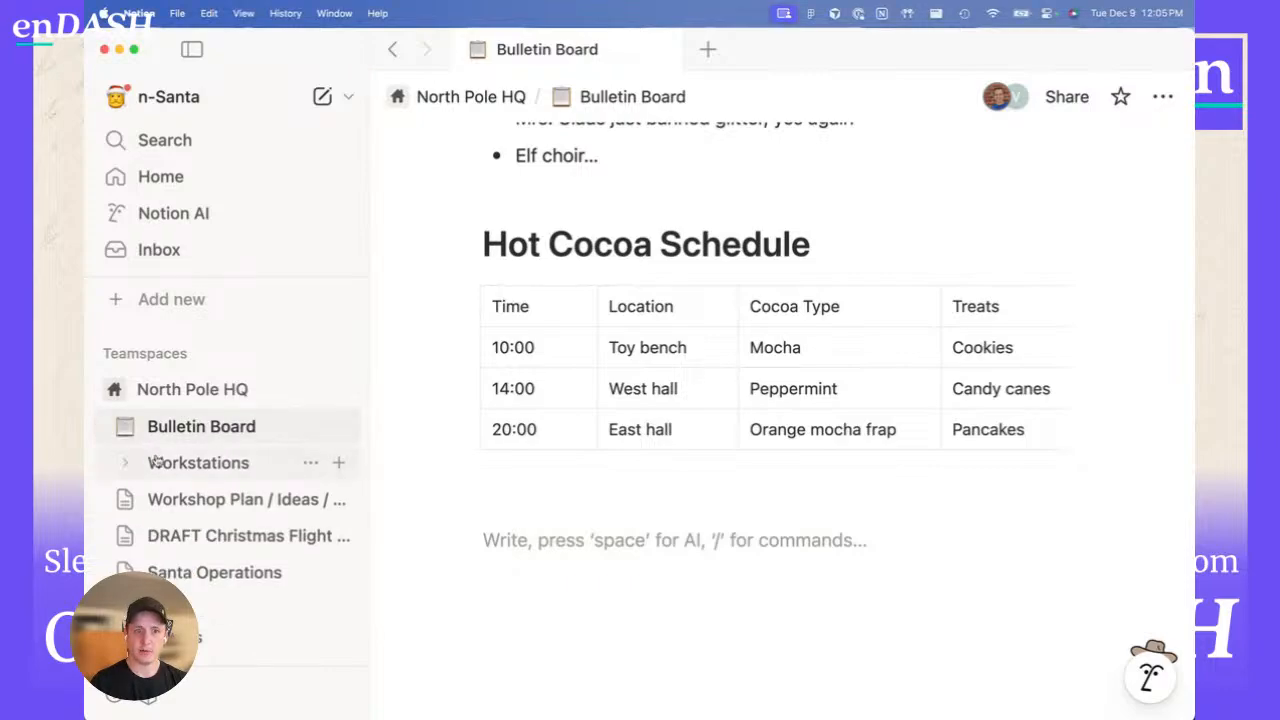
- Open the Workstations page and expand its subpages in the page tree
click(190, 463)
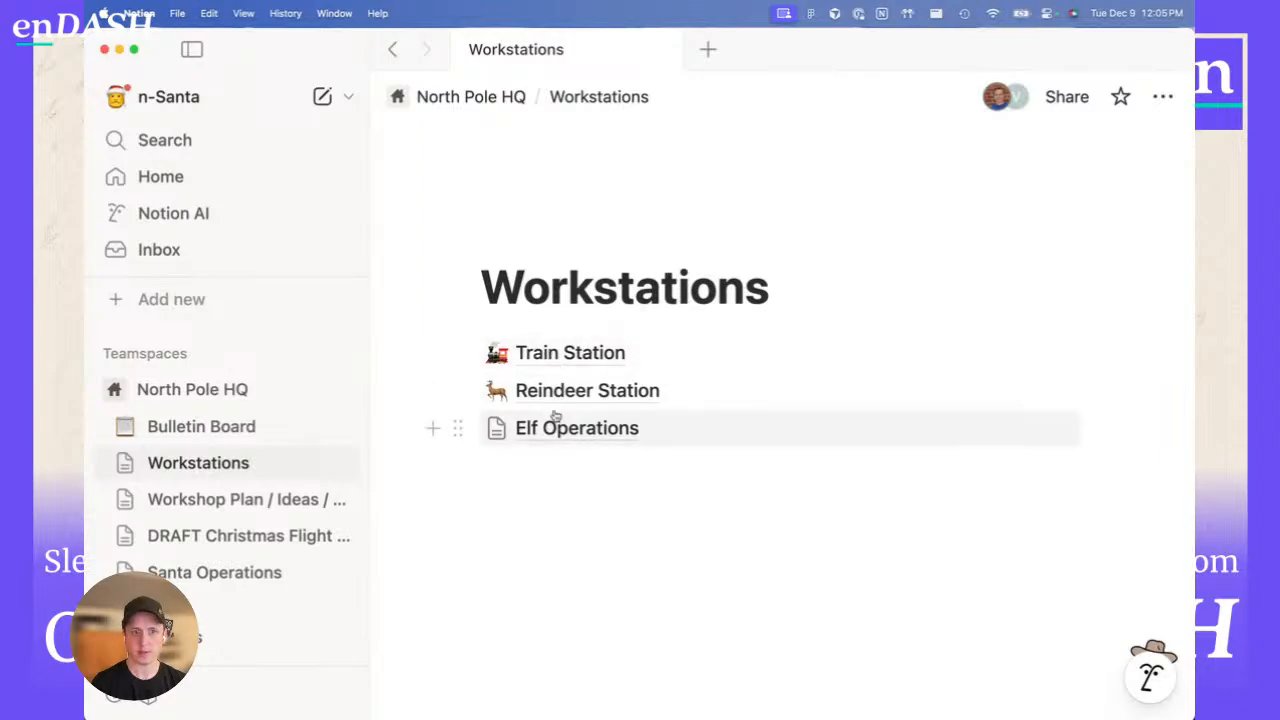
click(124, 462)
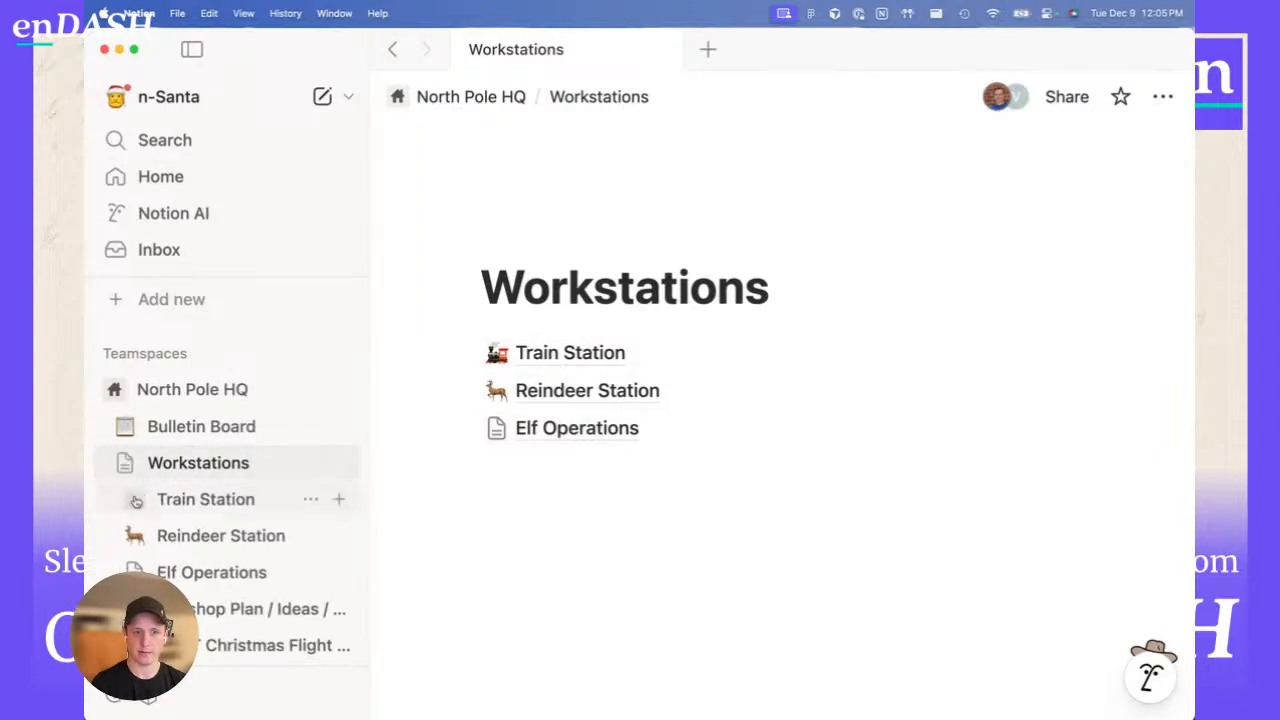
click(129, 467)
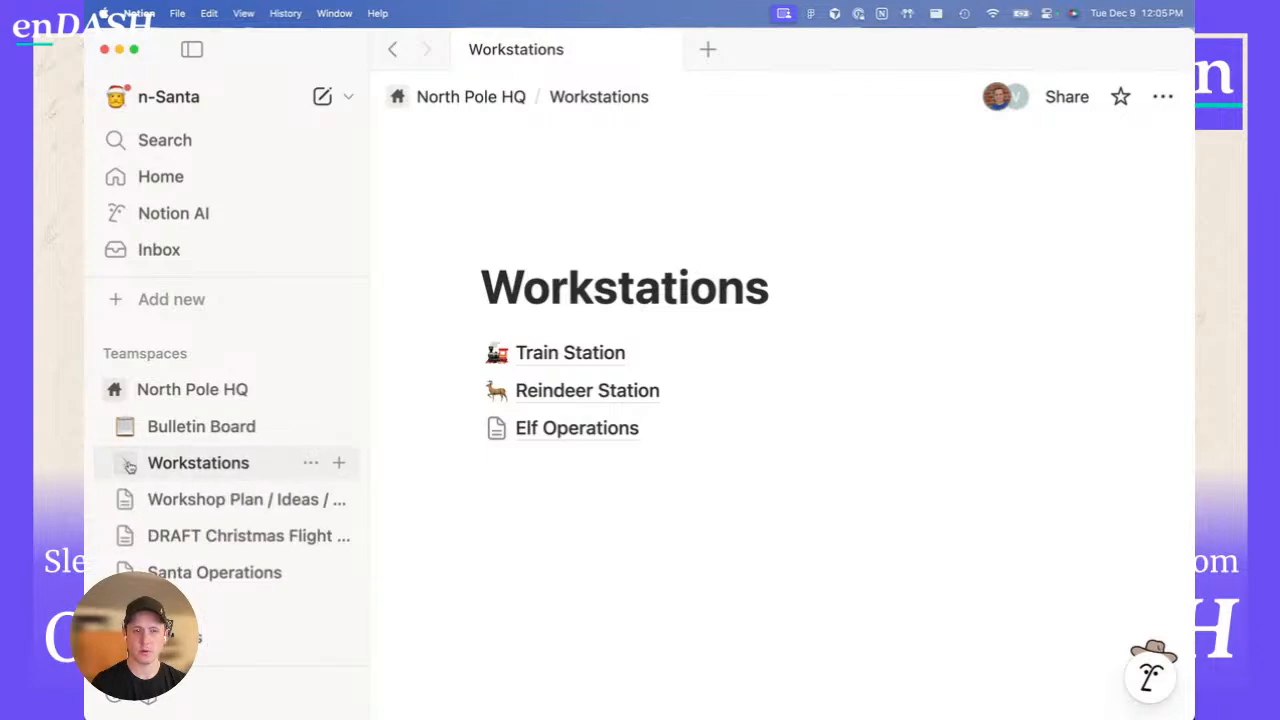
click(129, 467)
- Look through the nested pages of Train Station and Reindeer Station, collapsing each one again
click(137, 500)
click(138, 501)
click(134, 535)
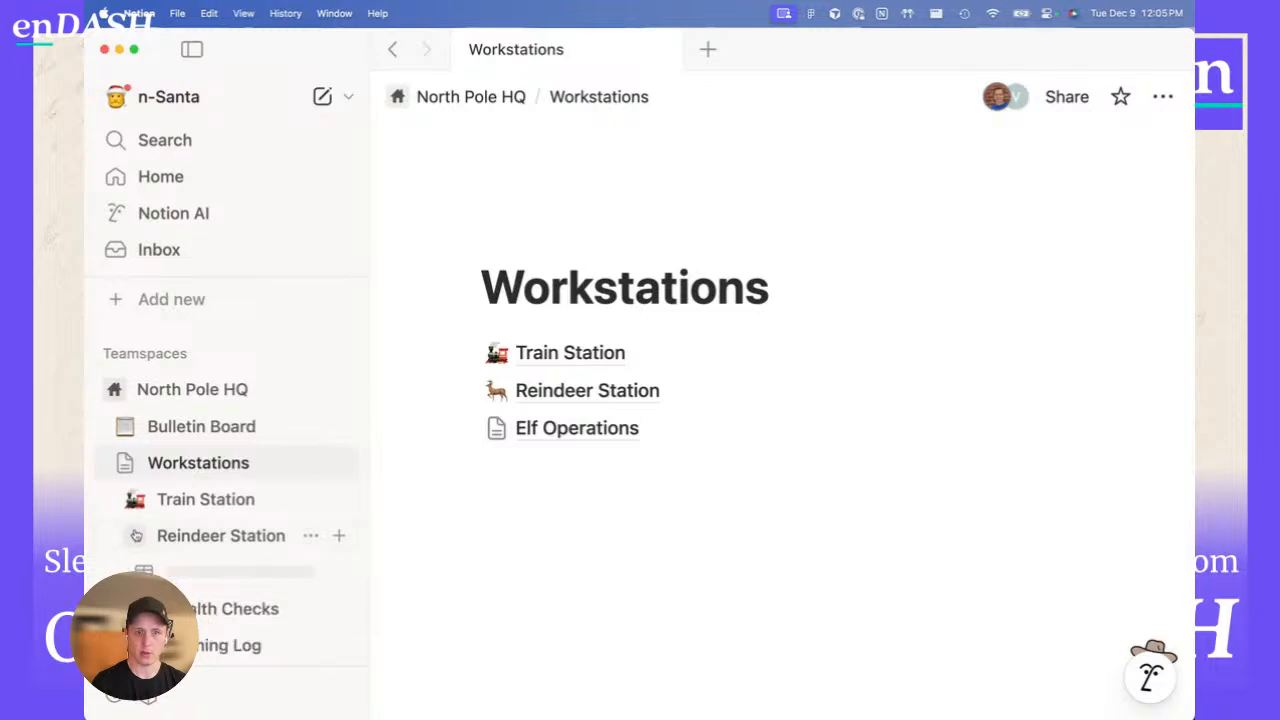
scroll(137, 535, down, 2)
scroll(175, 540, down, 2)
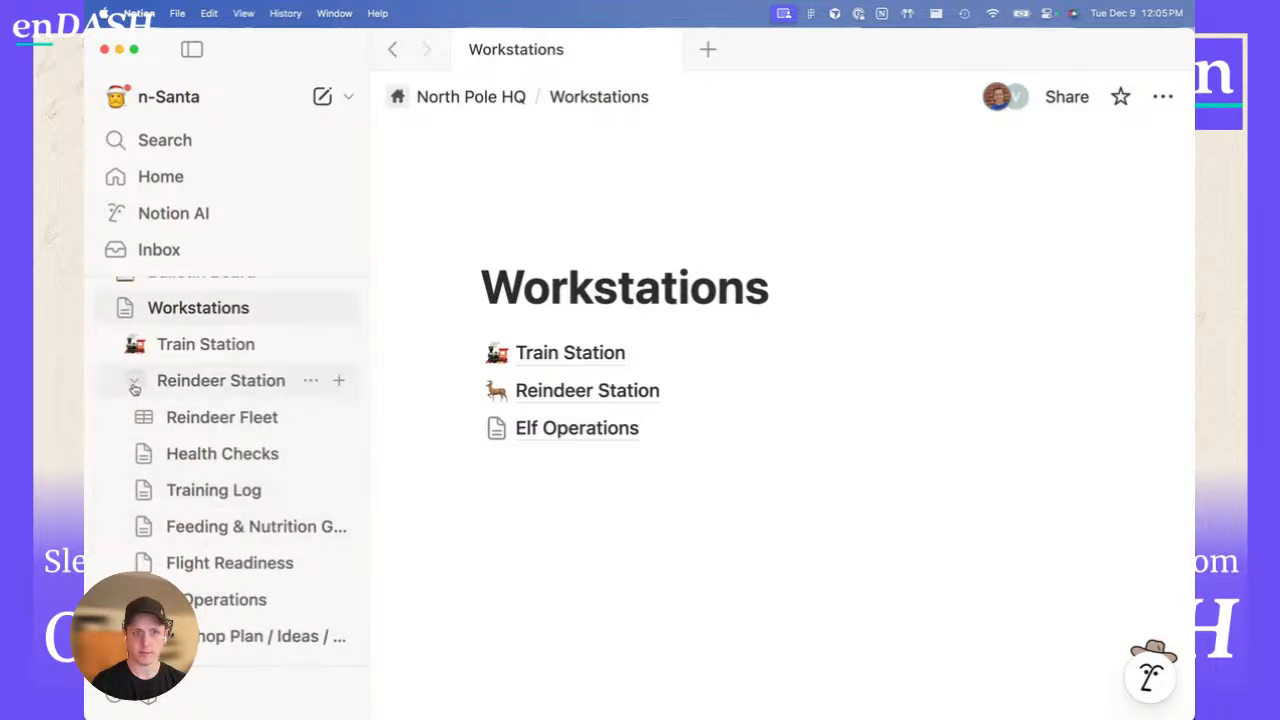
click(138, 386)
- Expand Elf Operations, check its subpages for further nested pages, and collapse it again
click(134, 417)
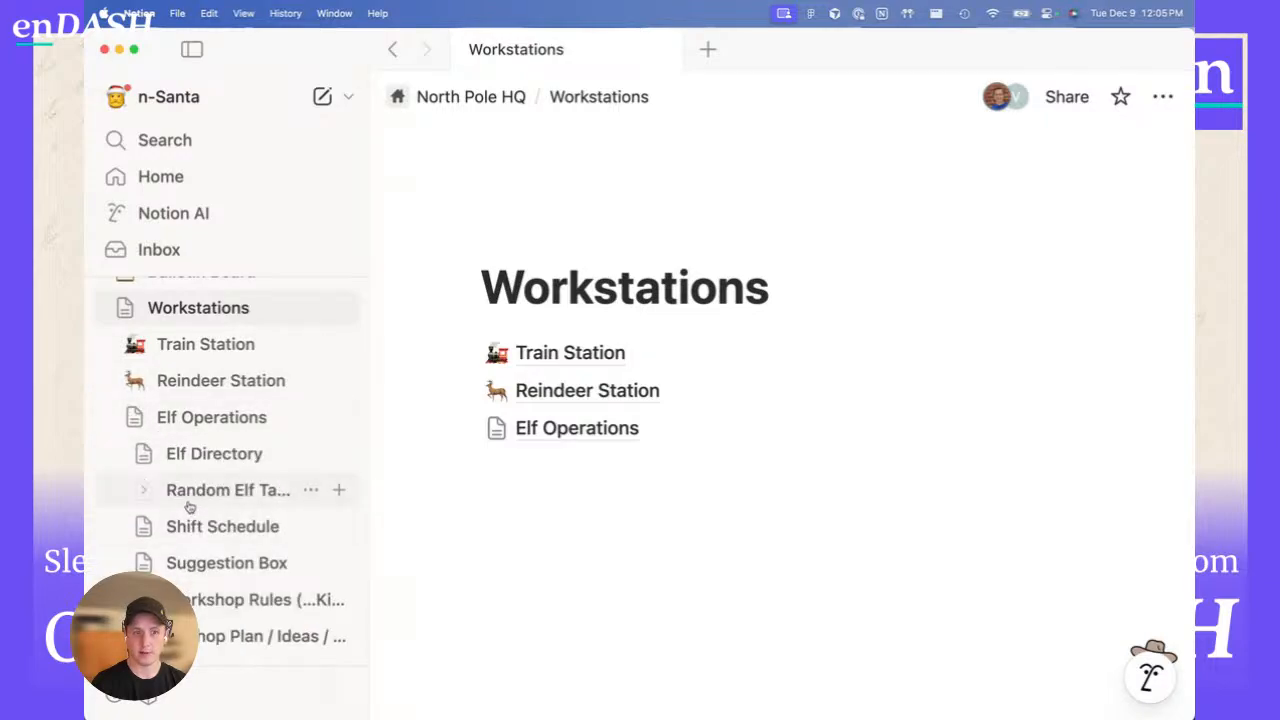
click(145, 491)
click(145, 491)
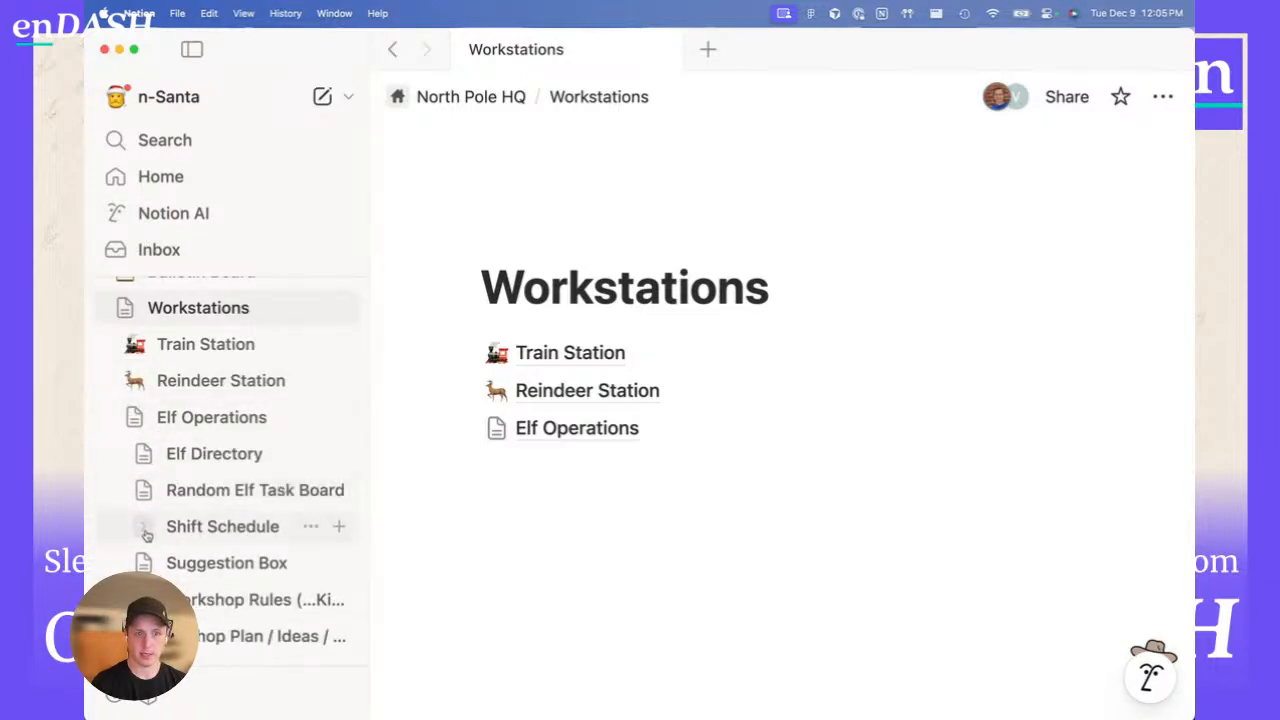
click(145, 528)
click(145, 528)
click(145, 563)
click(145, 563)
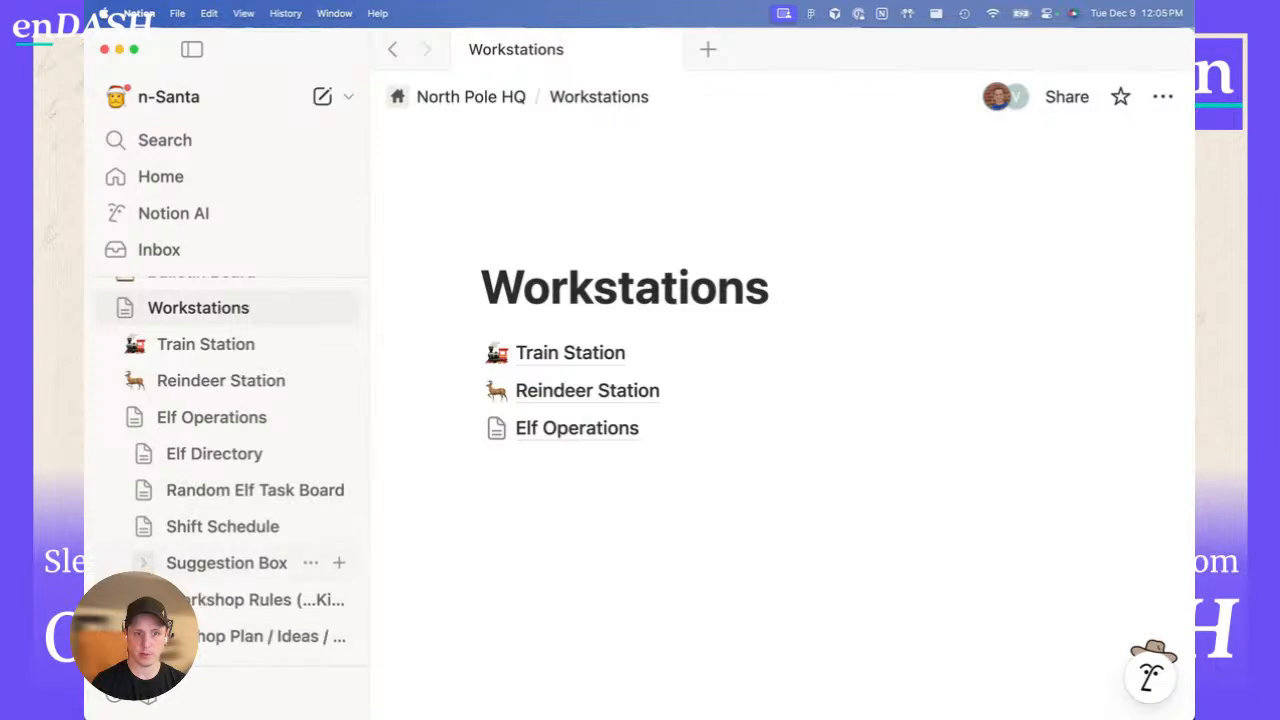
click(145, 455)
click(145, 455)
click(136, 419)
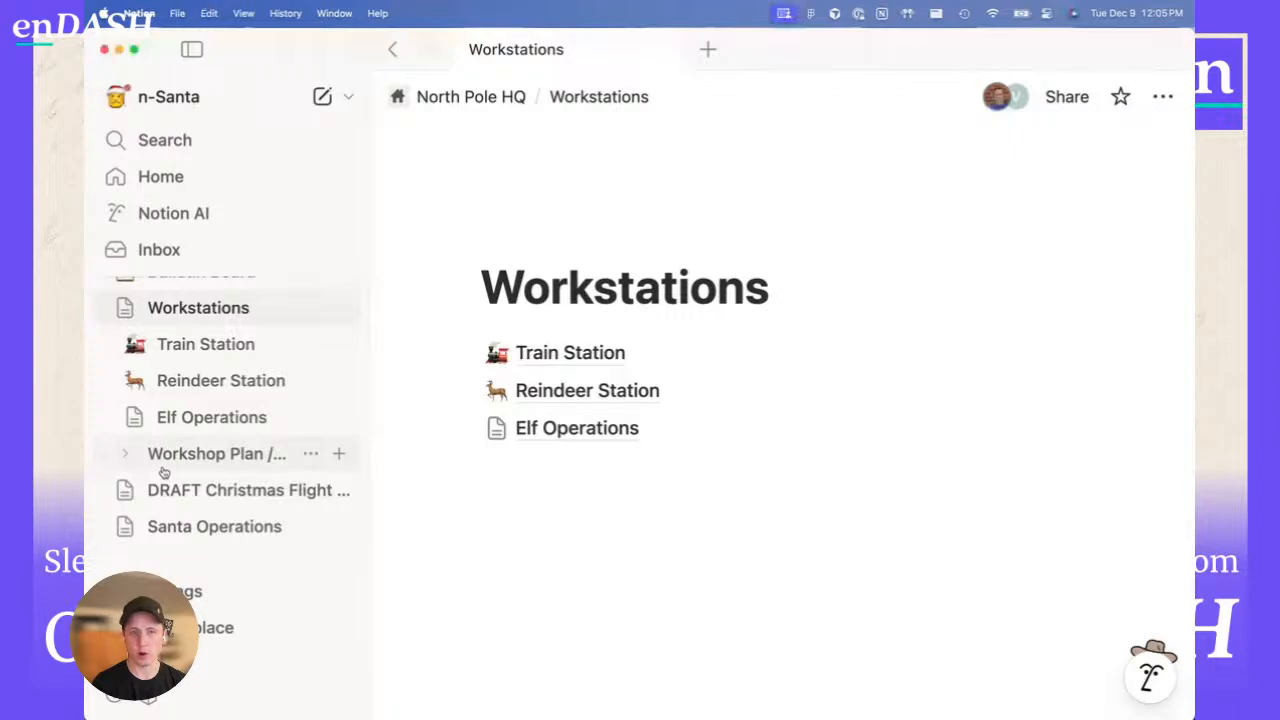
- Collapse Workstations and check the Workshop Plan and DRAFT Christmas Flight pages for nested pages
scroll(164, 471, up, 2)
click(125, 344)
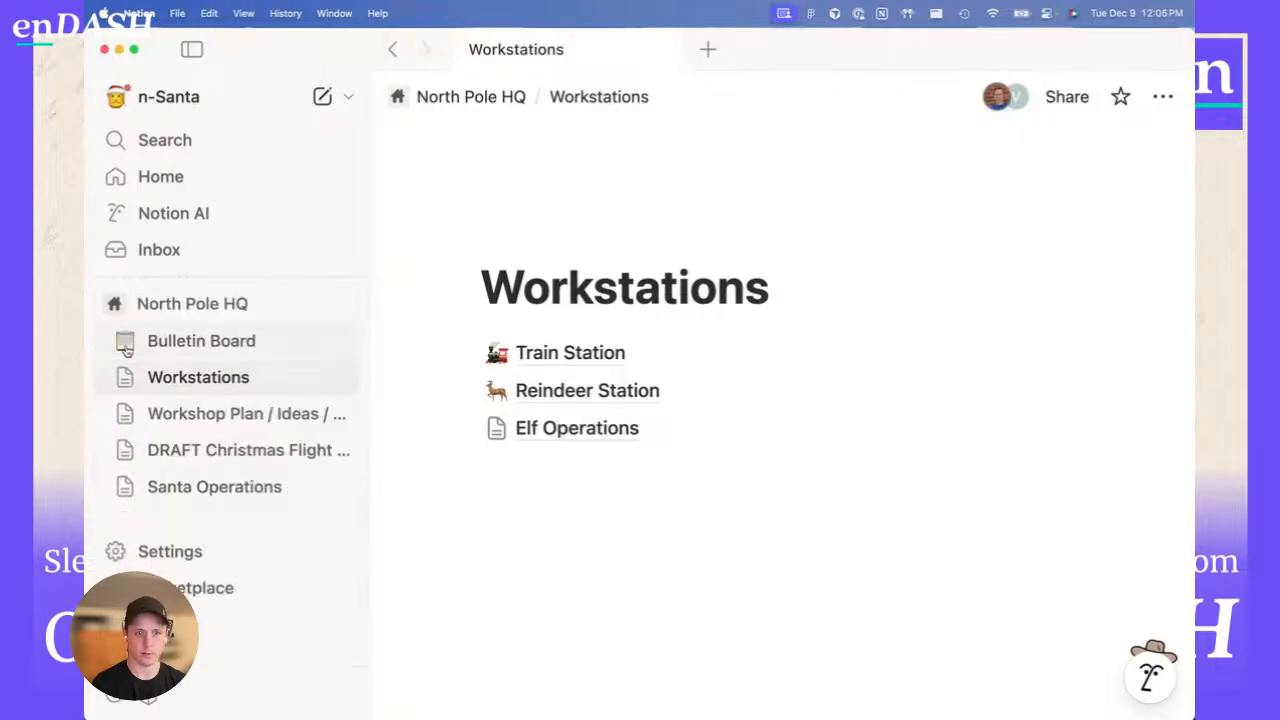
click(124, 417)
click(124, 414)
click(128, 450)
click(122, 450)
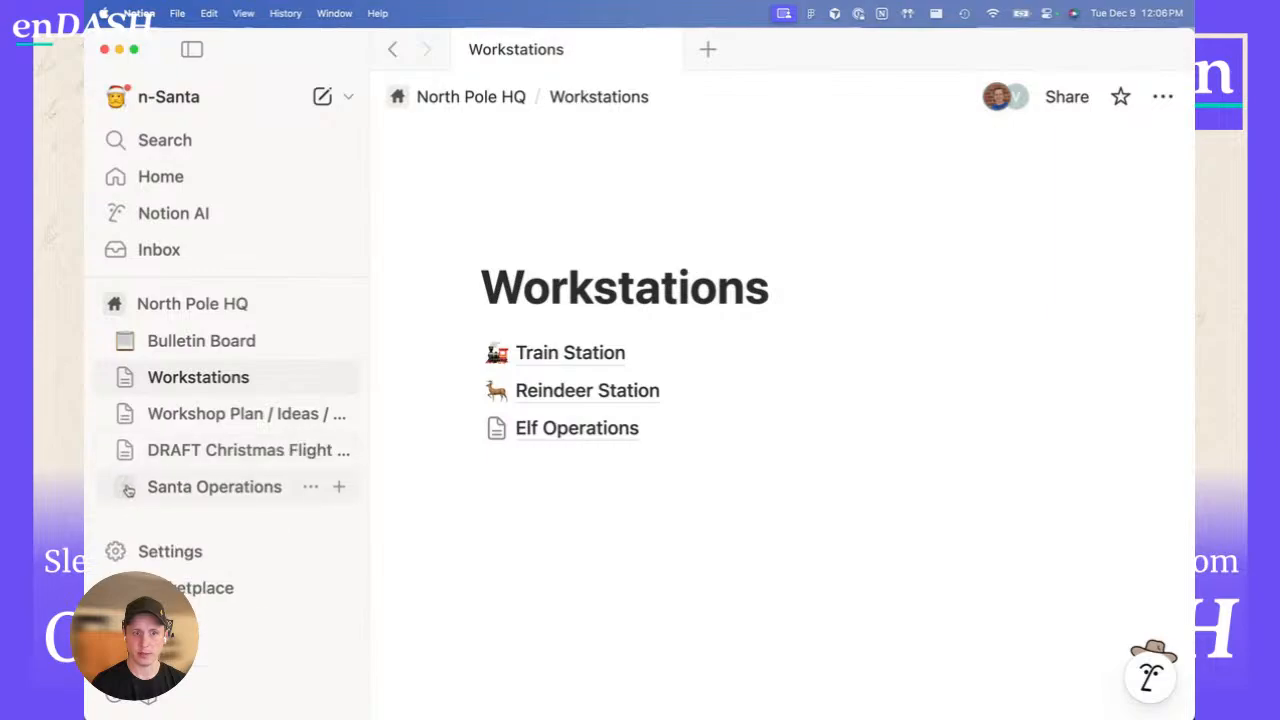
- Examine the subpages of Santa Operations alongside those of Workstations and Elf Operations, collapsing all of them again
click(128, 488)
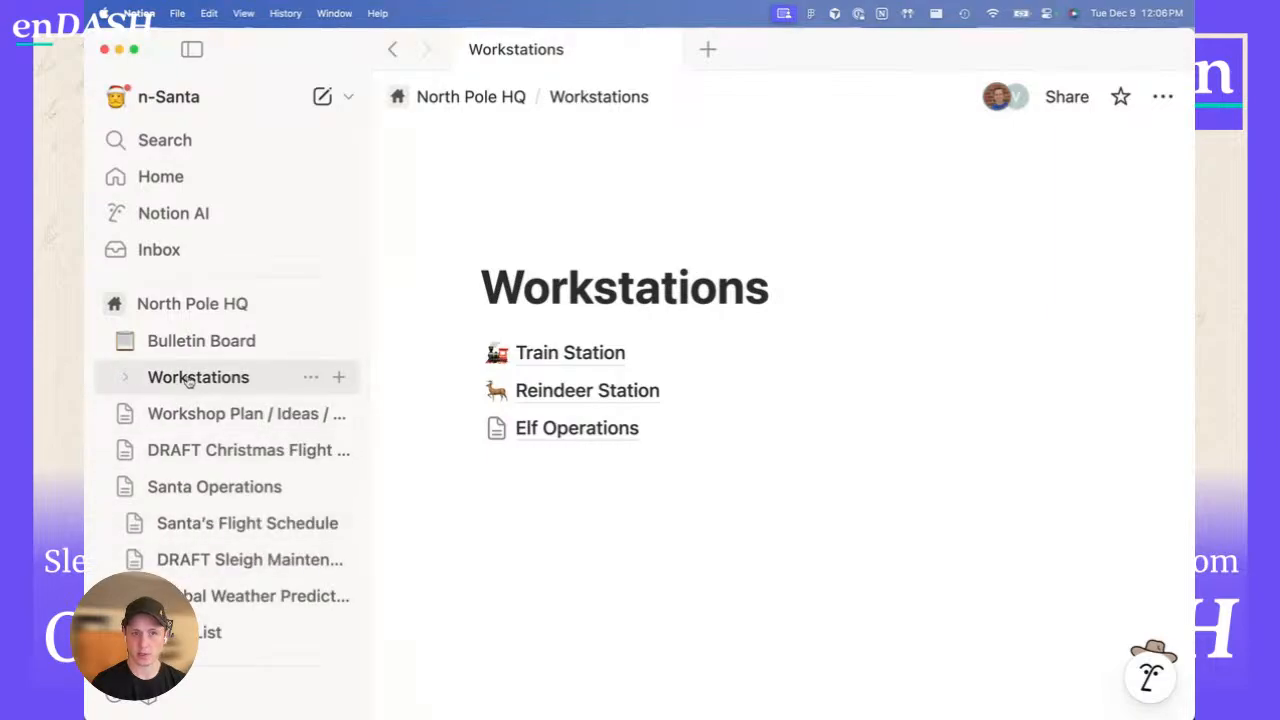
click(125, 378)
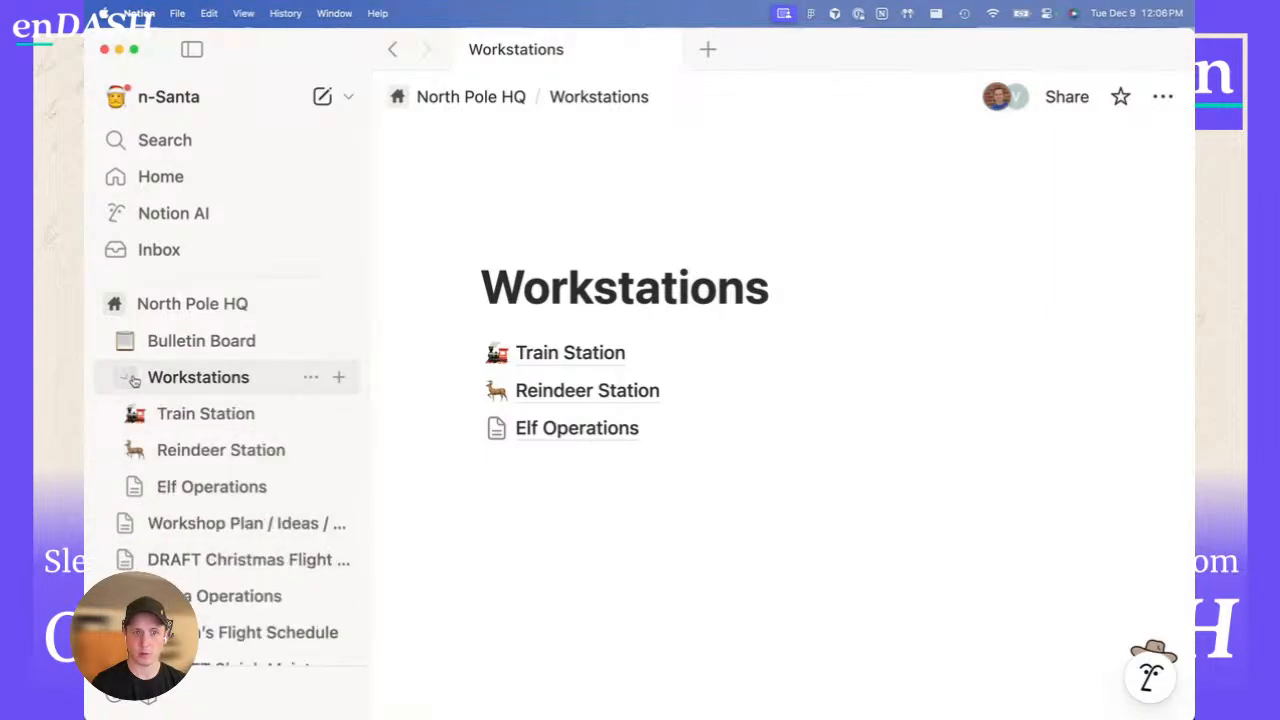
click(133, 487)
click(133, 487)
click(125, 379)
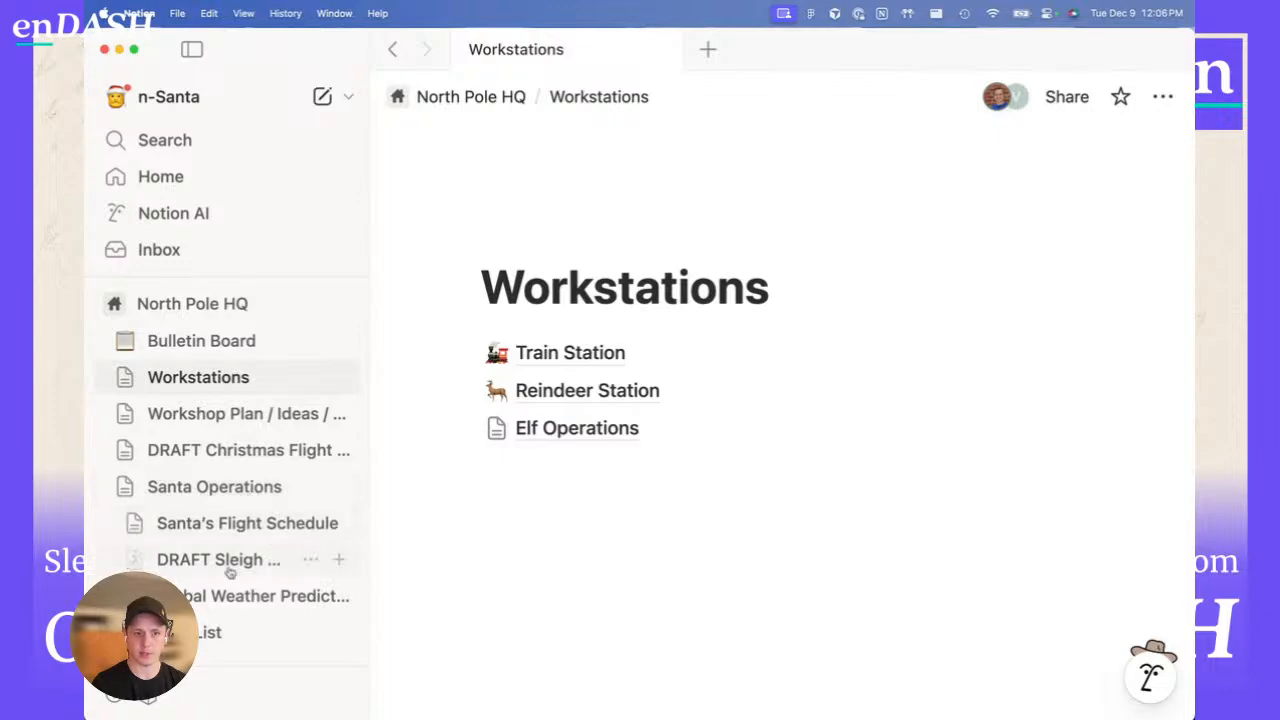
scroll(200, 625, down, 1)
scroll(150, 560, down, 1)
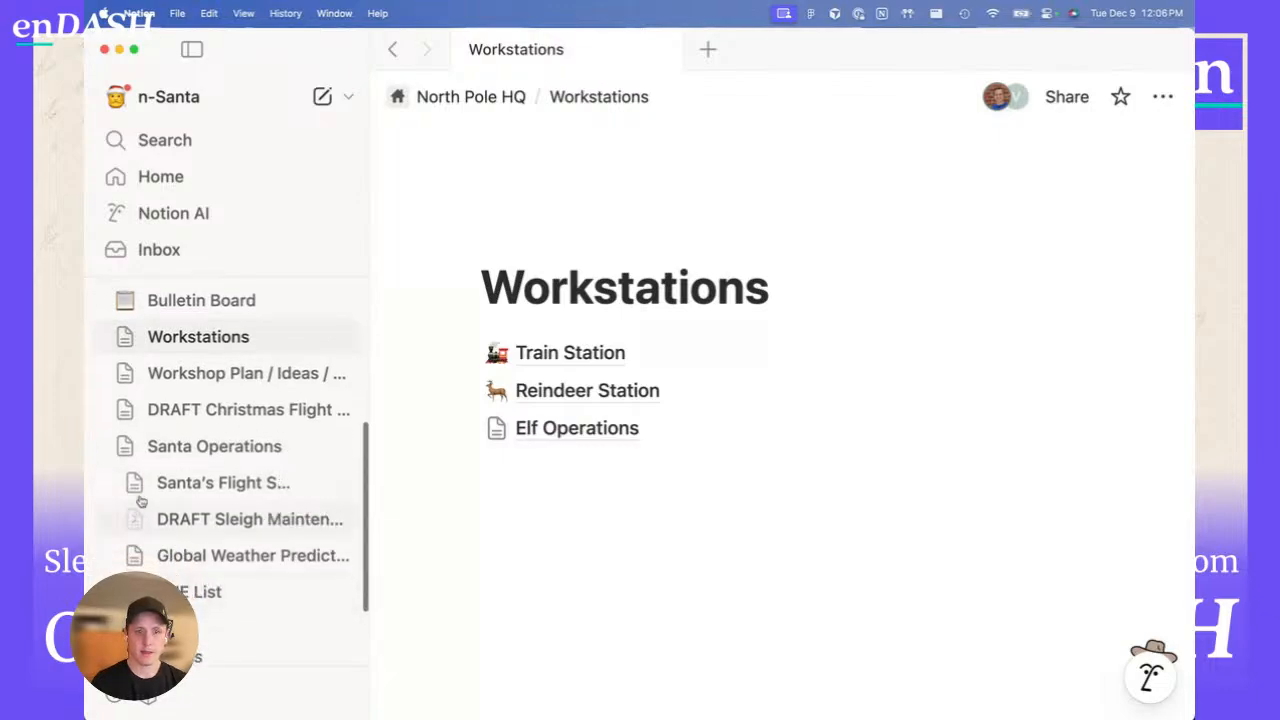
click(128, 450)
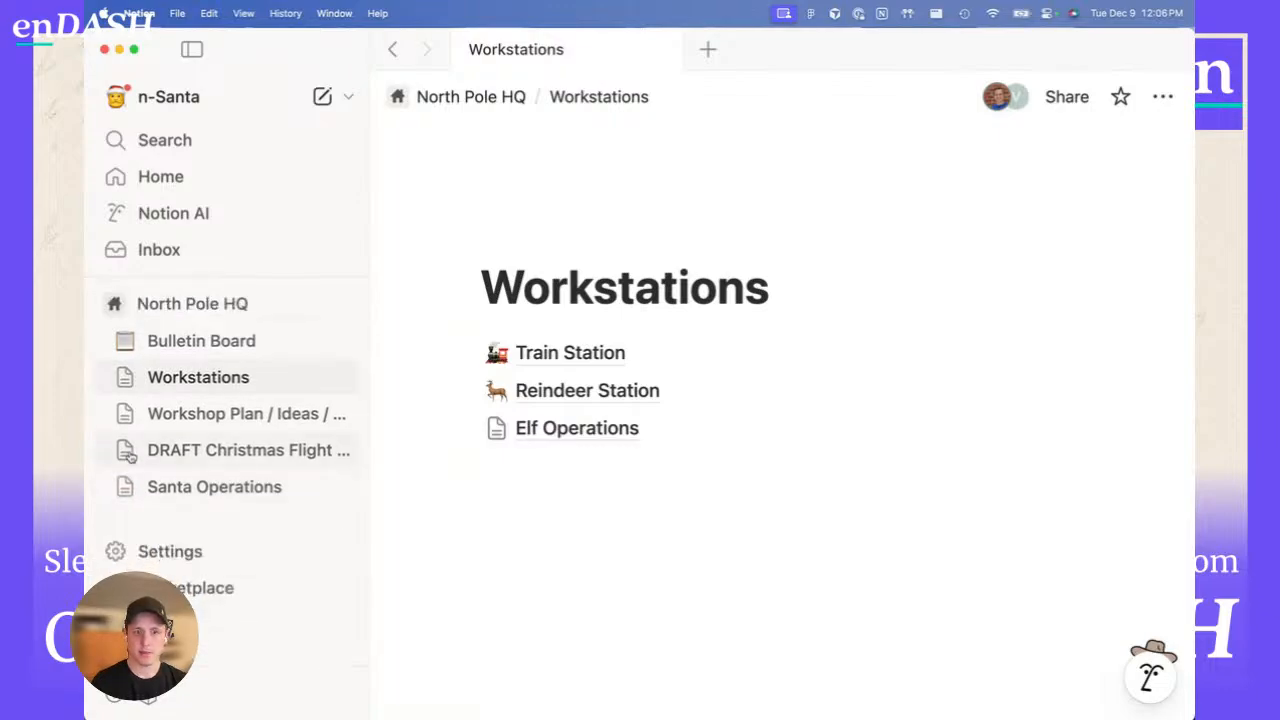
- Expand Workstations, review the pages nested under Reindeer Station, and collapse Reindeer Station
click(126, 377)
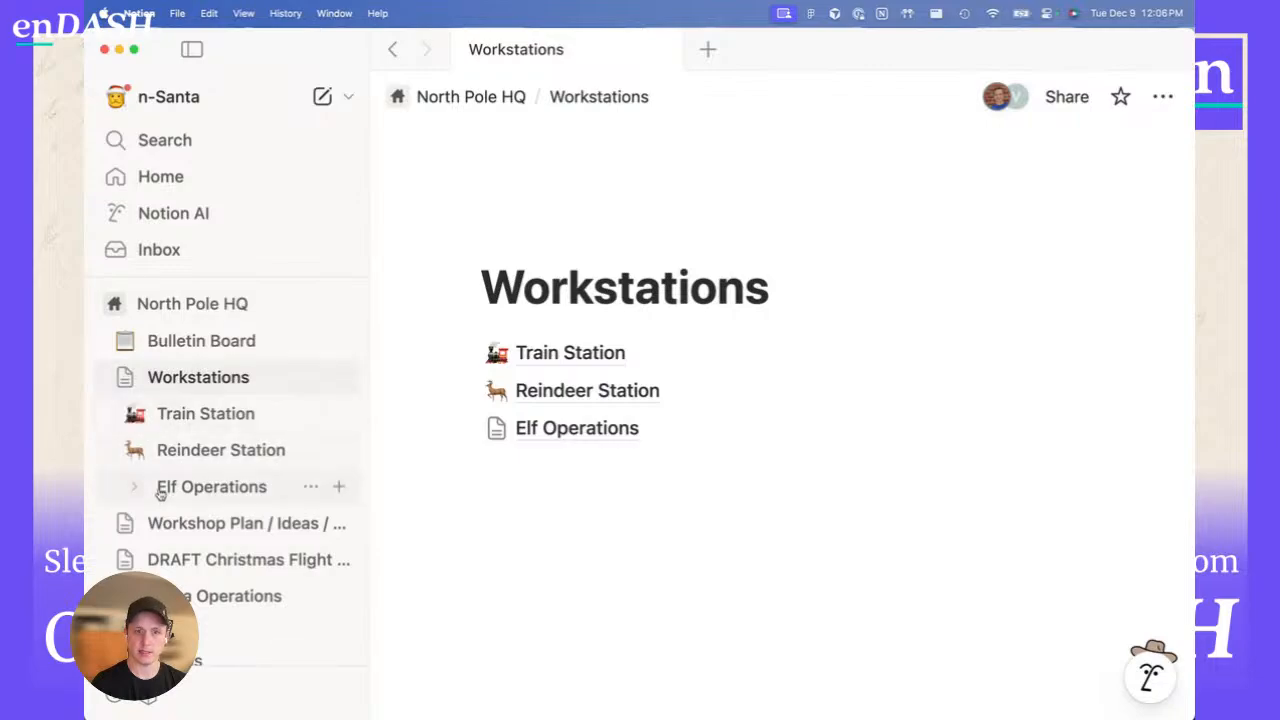
click(135, 452)
scroll(137, 457, down, 2)
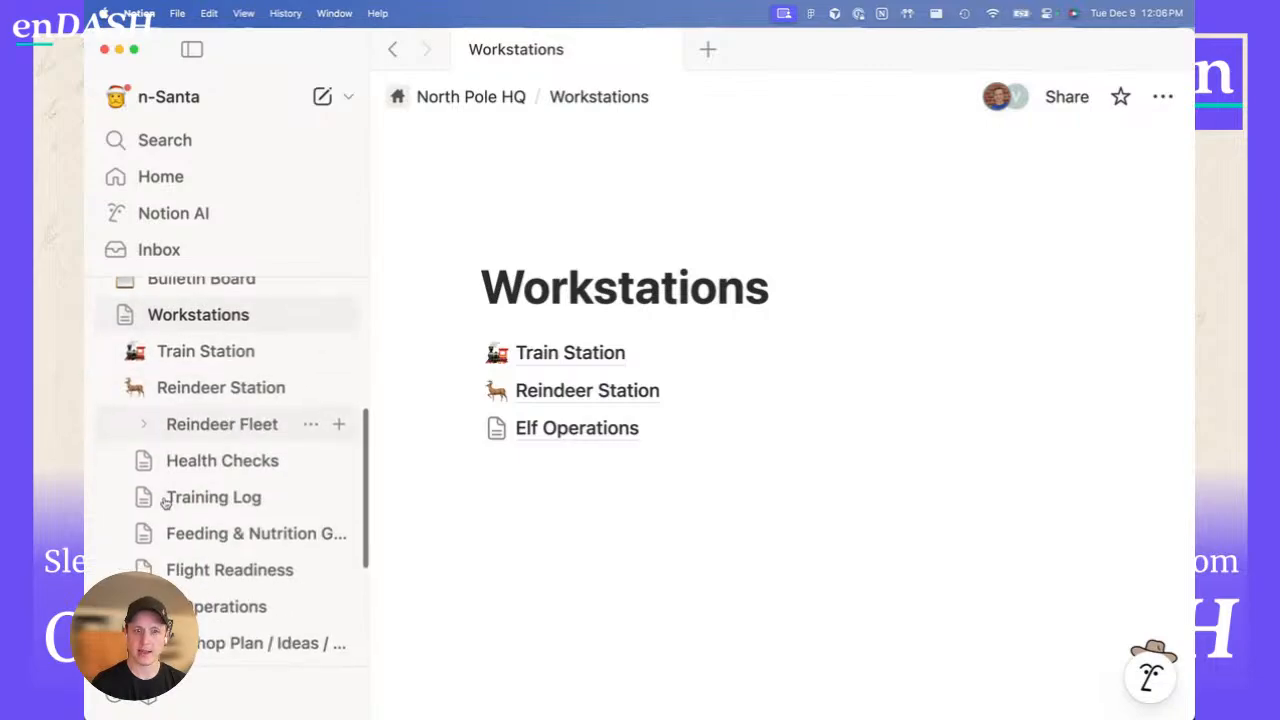
click(137, 390)
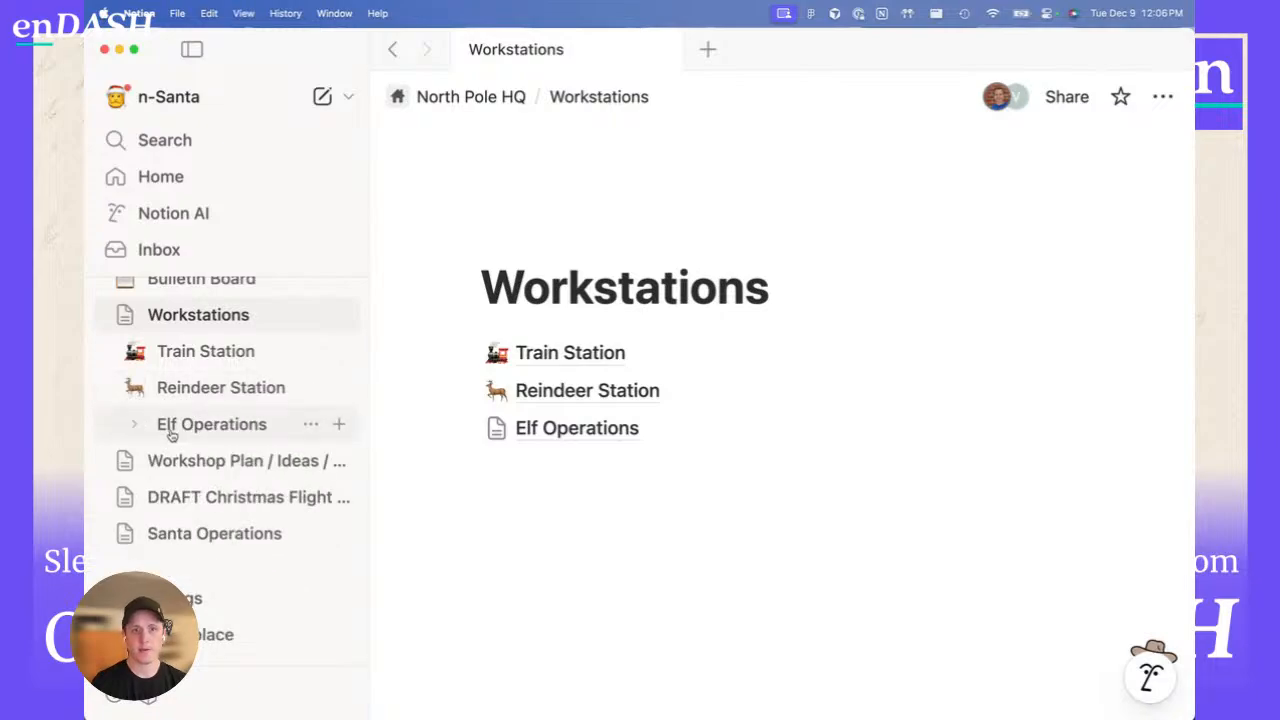
- Open the private O Notion Tree page, and from there the Reindeer Station page to review its subpages
scroll(171, 433, up, 5)
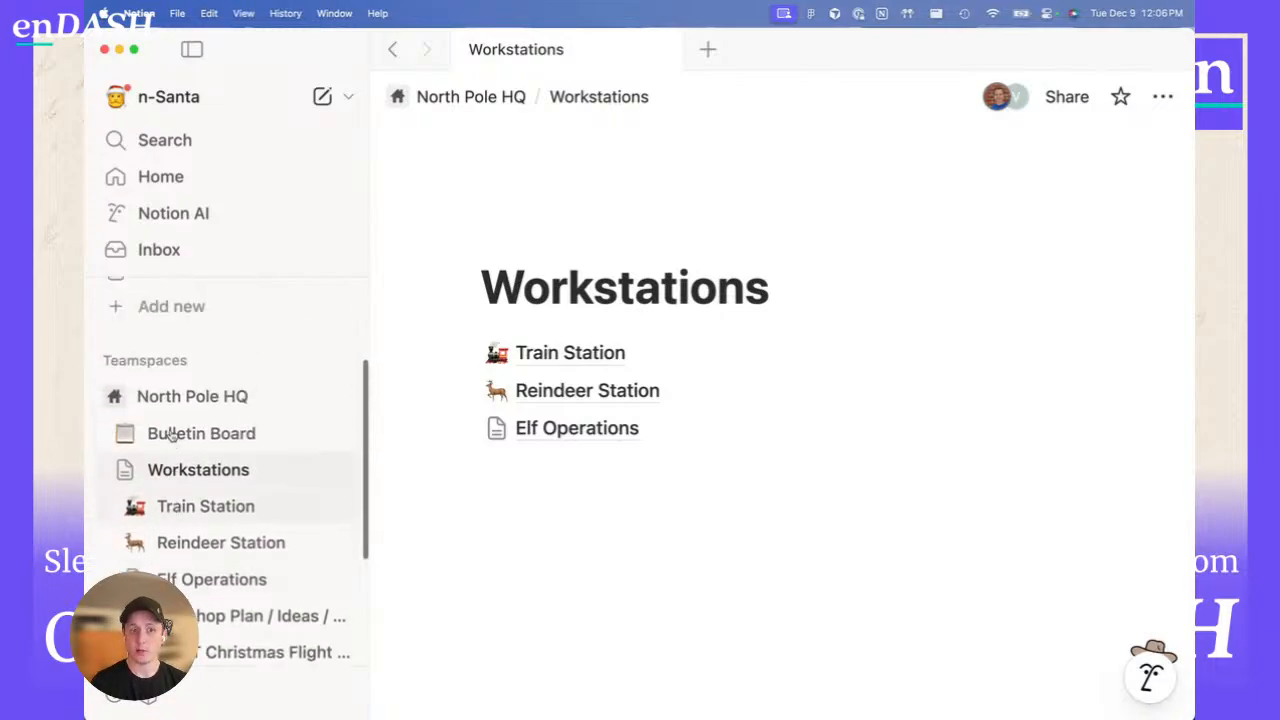
click(176, 399)
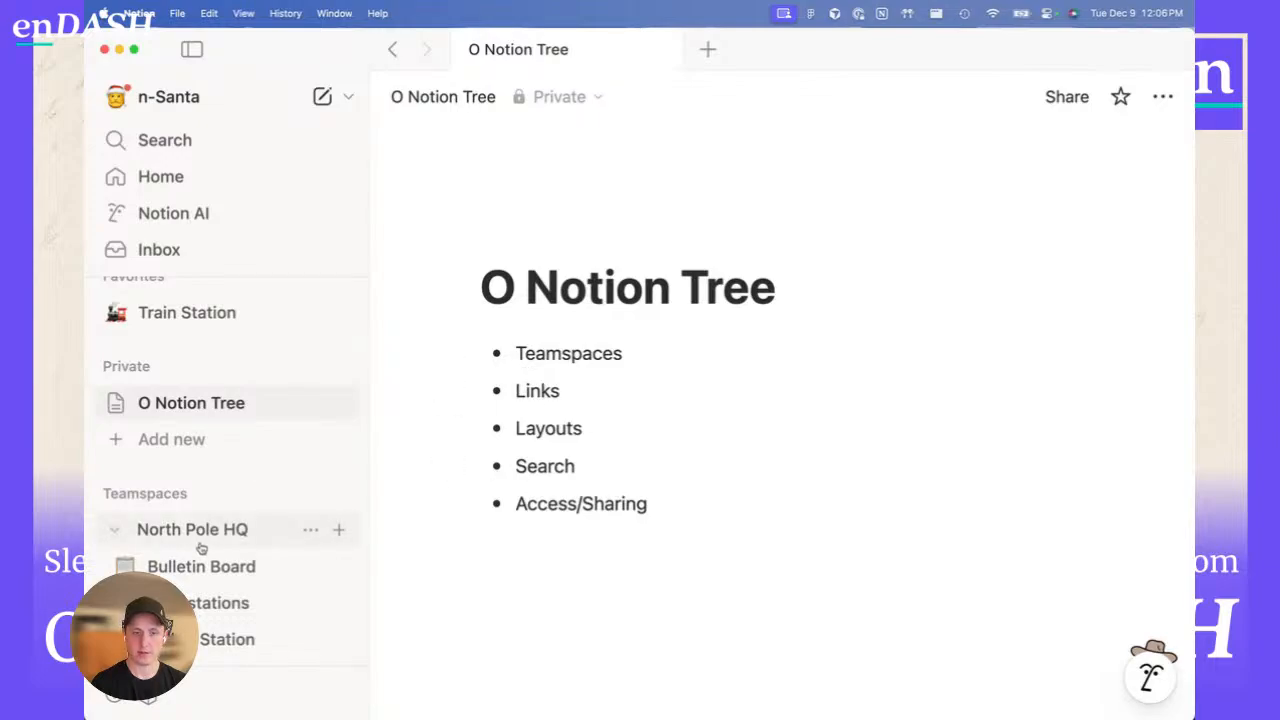
scroll(180, 540, down, 5)
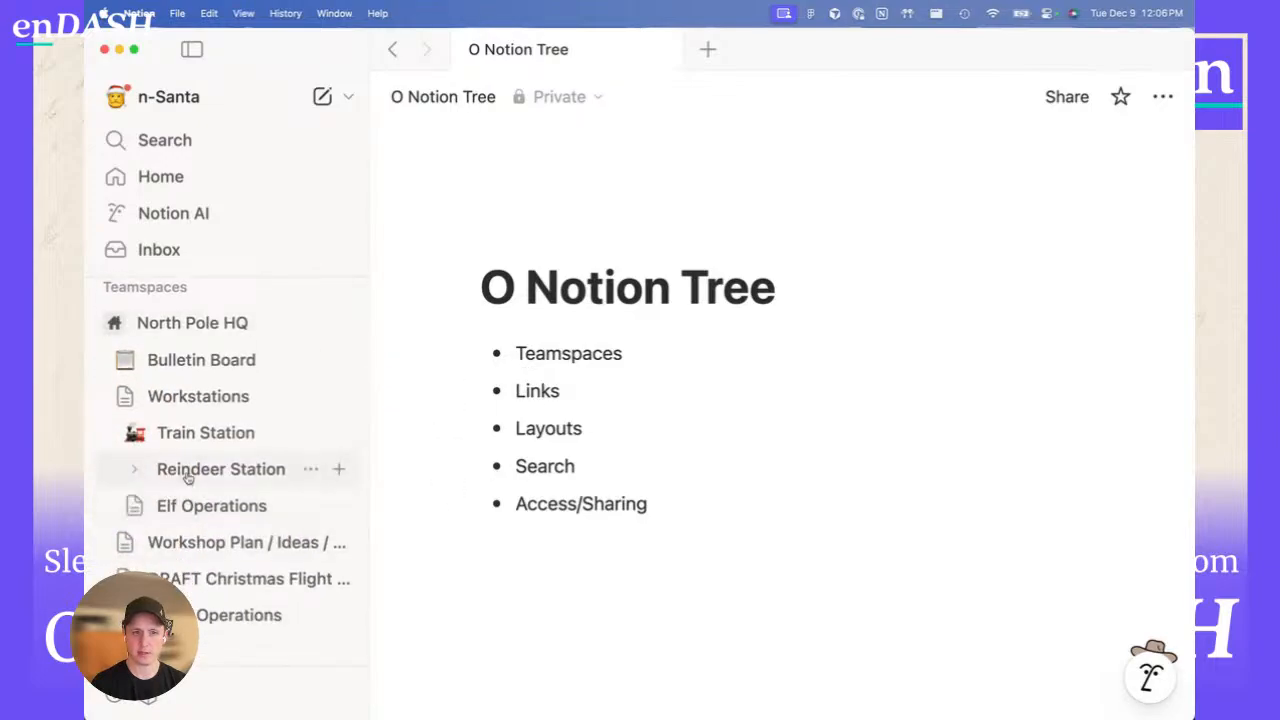
click(190, 471)
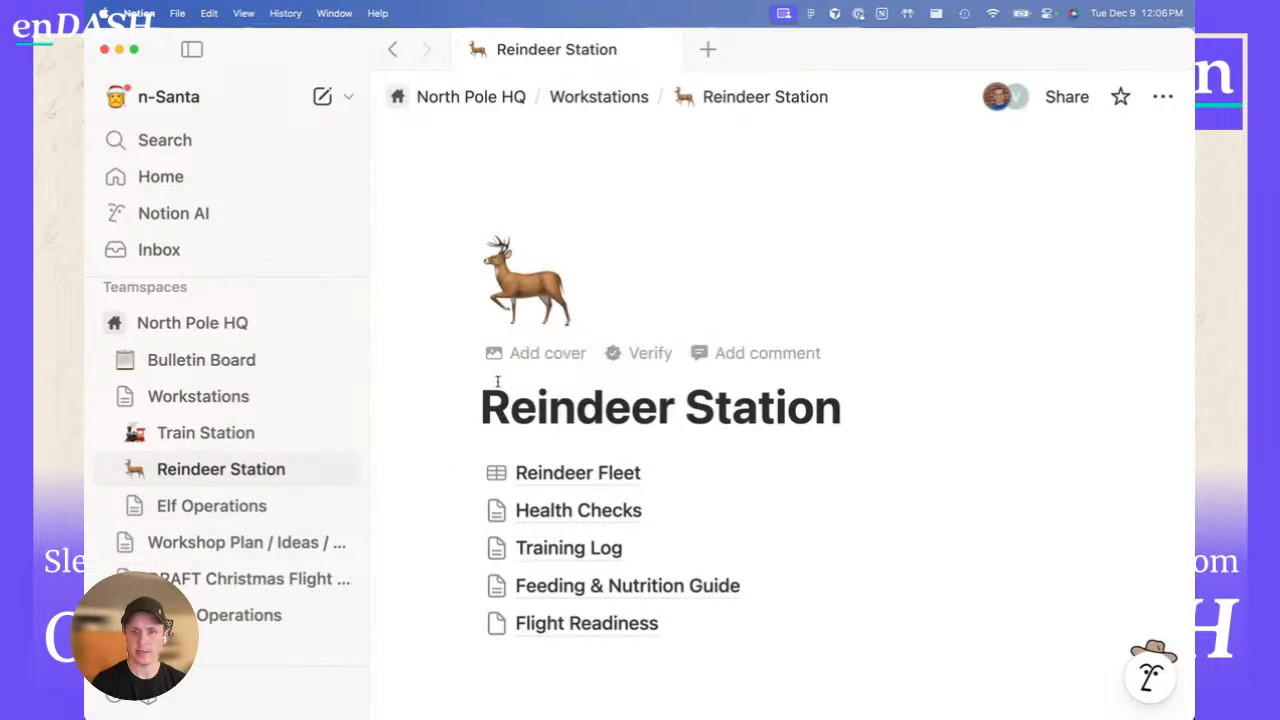
scroll(560, 543, down, 3)
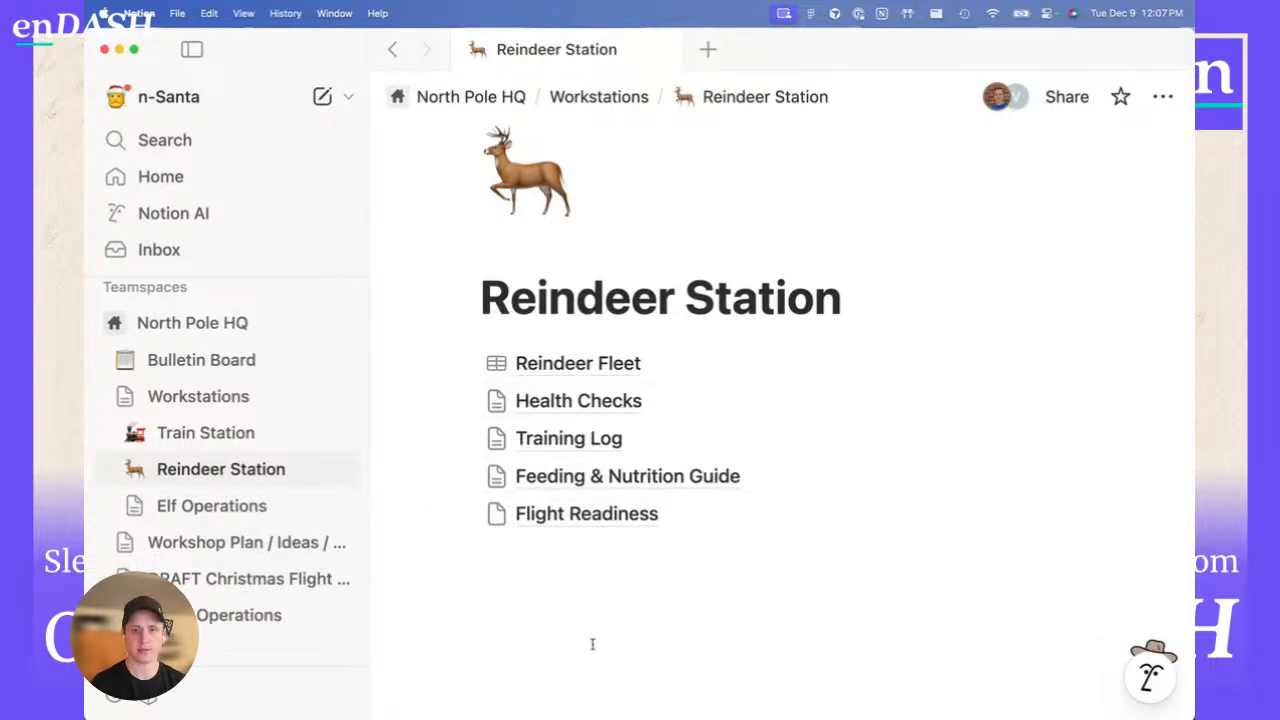
- Collapse the North Pole HQ teamspace and the Private section in the sidebar
scroll(256, 468, up, 1)
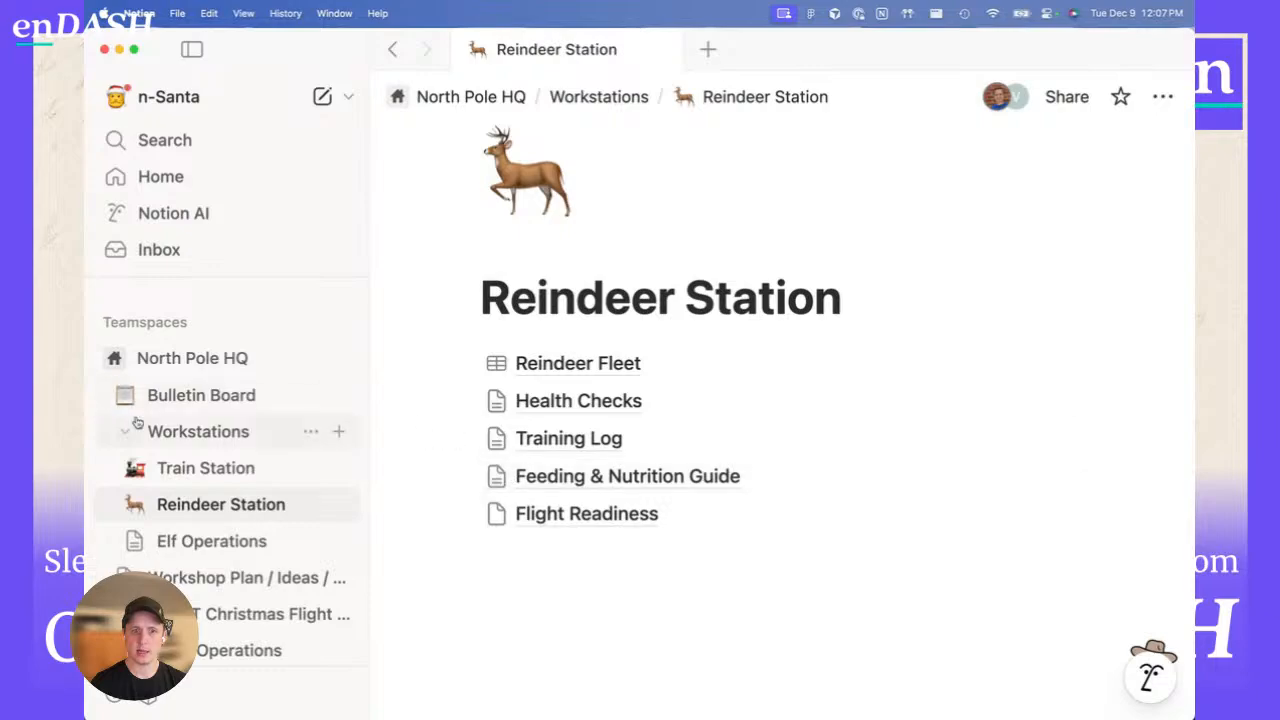
scroll(150, 415, up, 2)
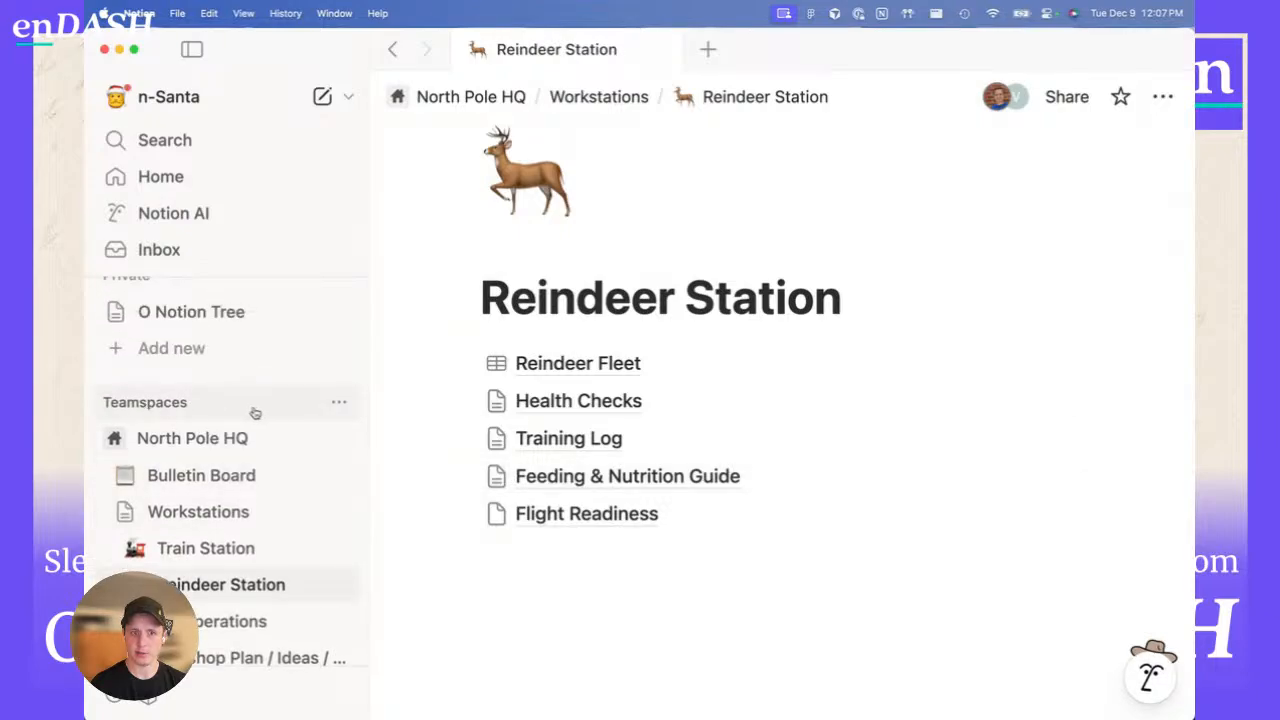
click(115, 443)
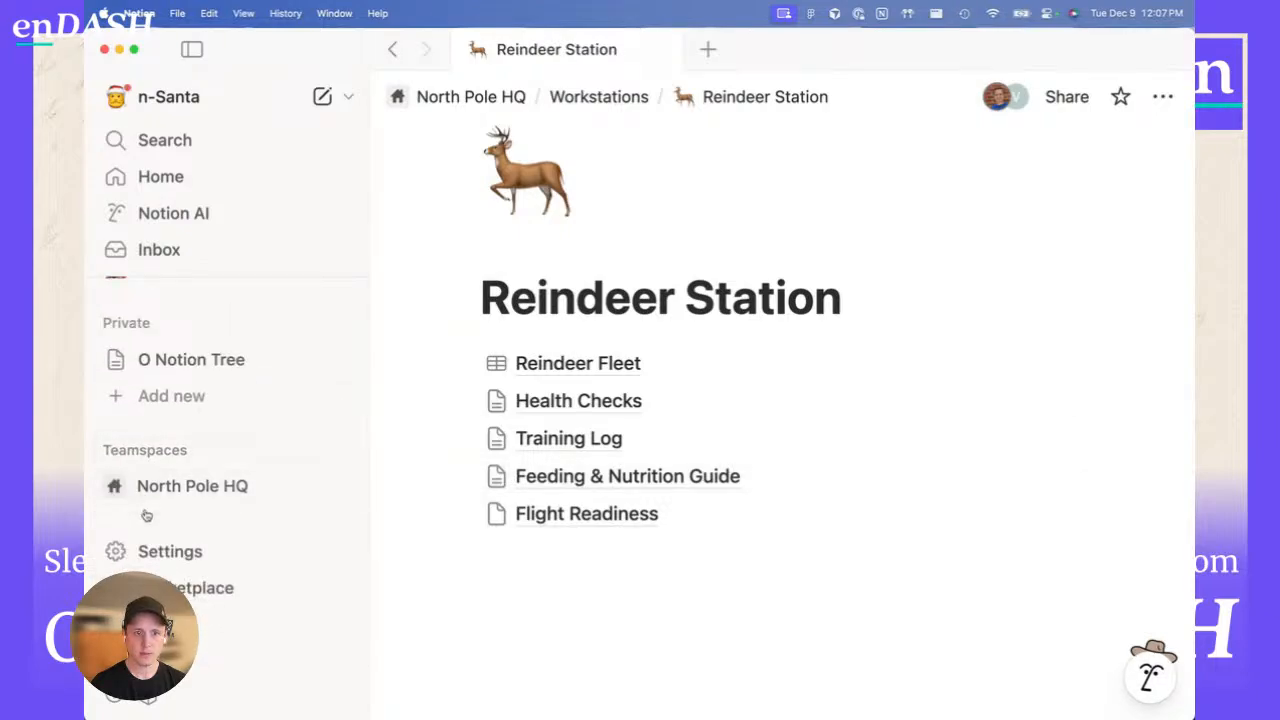
scroll(177, 515, up, 1)
scroll(150, 513, down, 1)
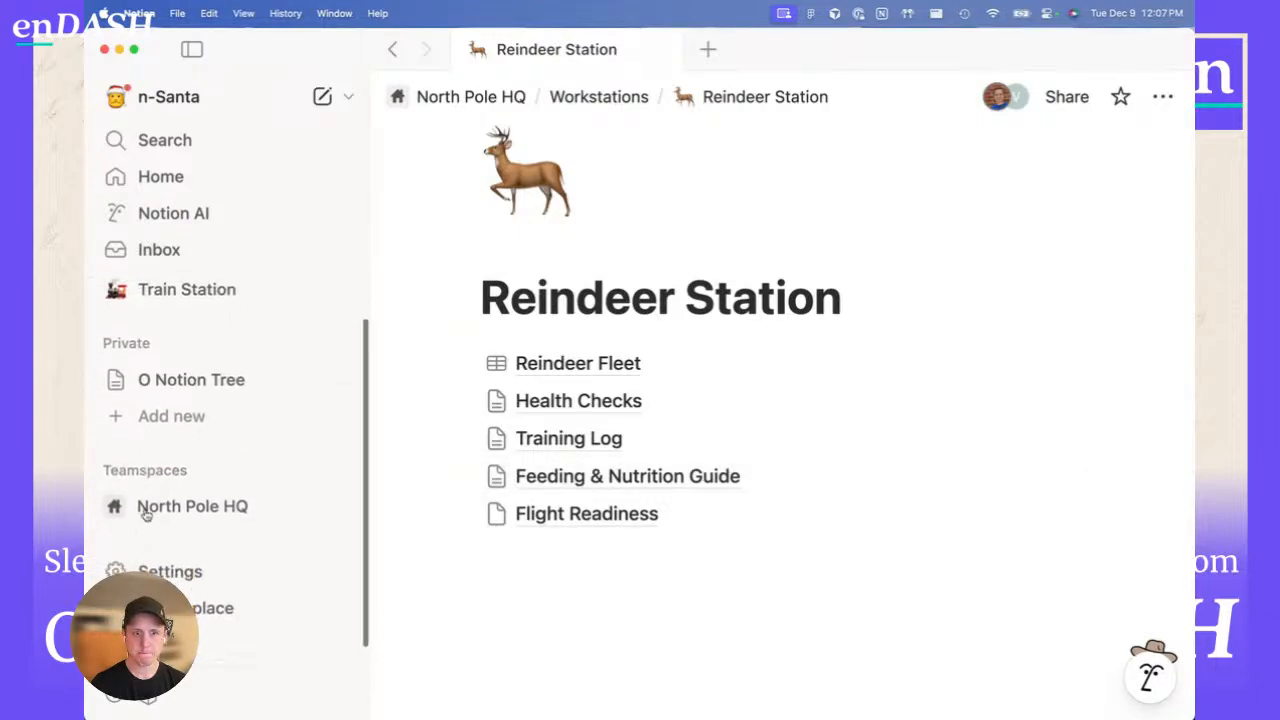
click(122, 343)
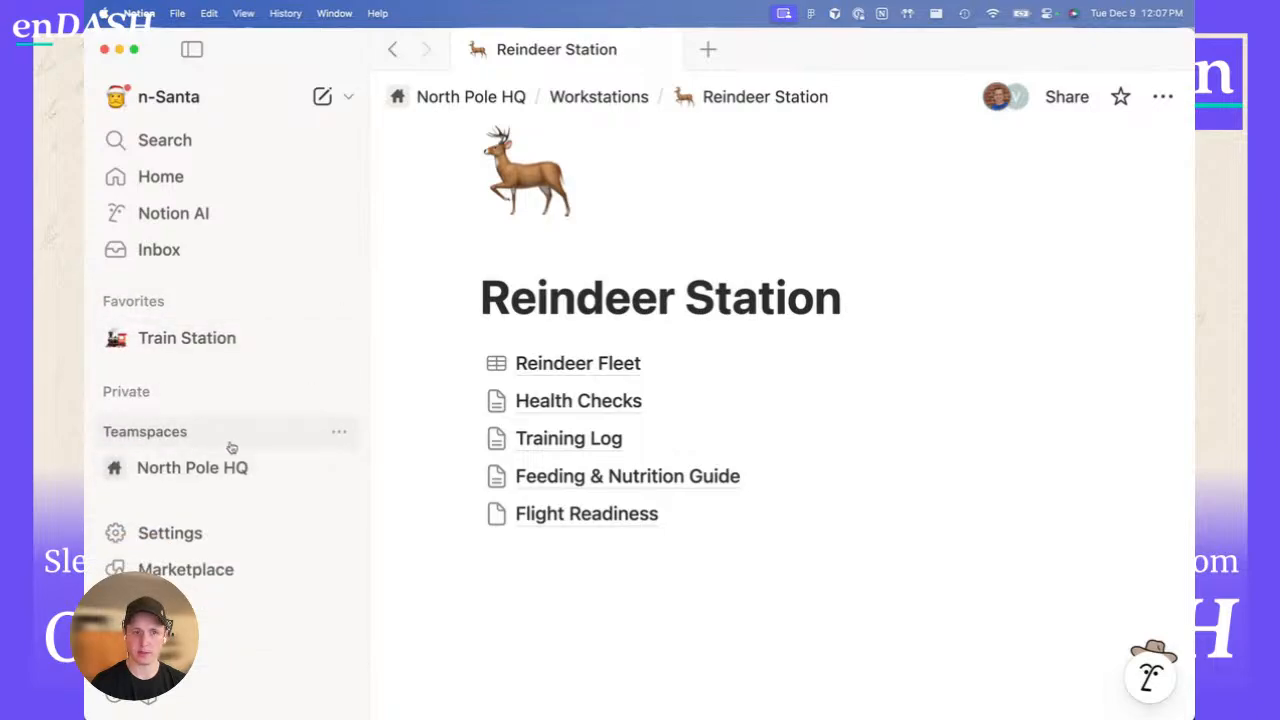
- Move the Teamspaces section above Private, and check its options for creating a new teamspace
click(337, 434)
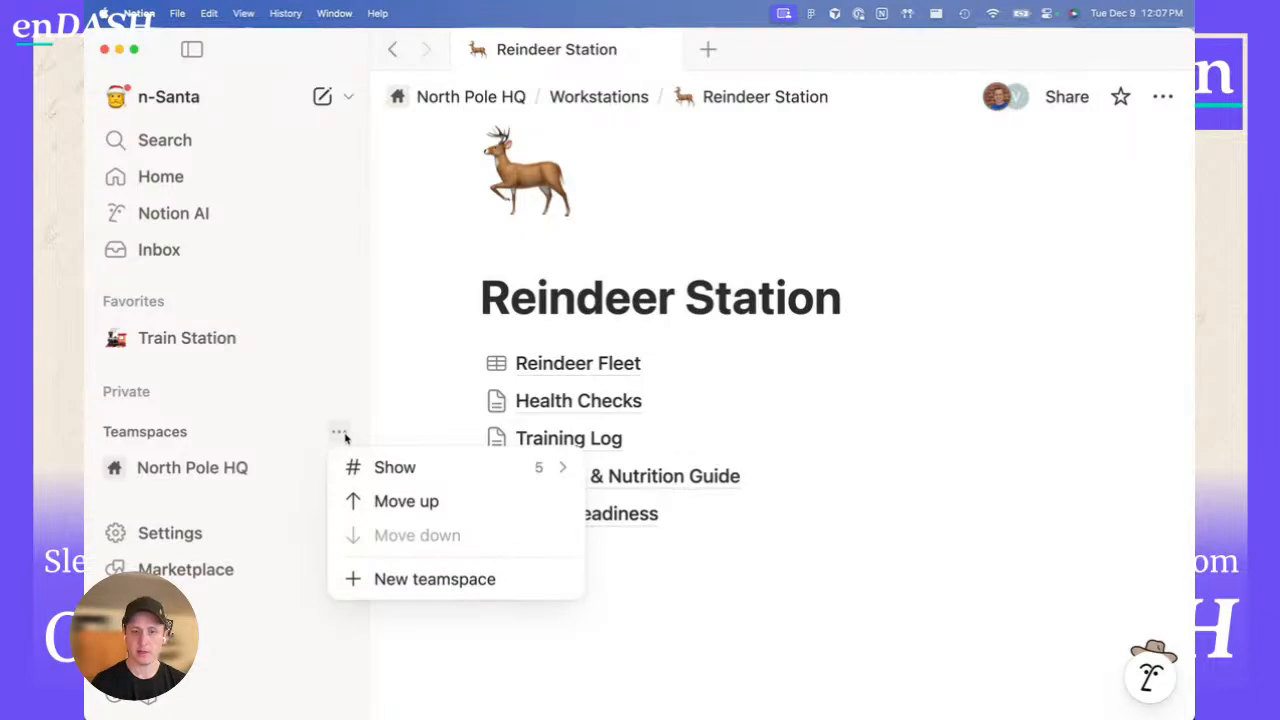
click(404, 502)
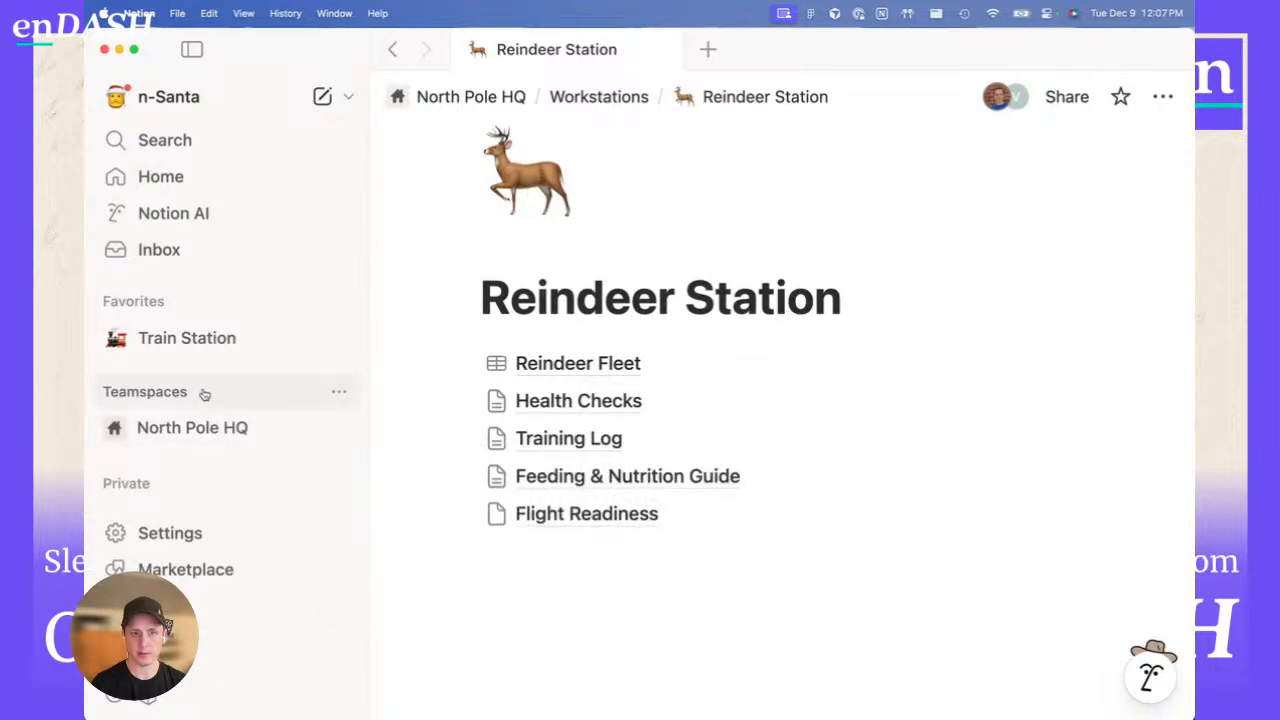
click(339, 392)
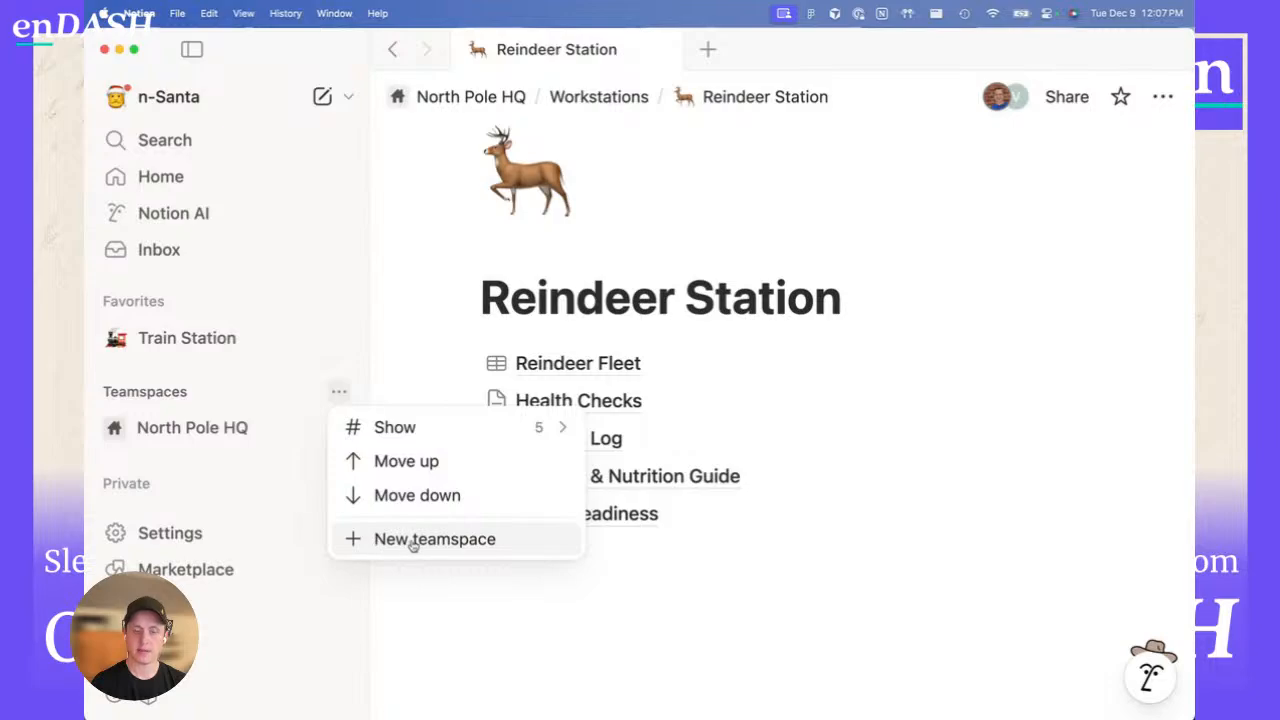
click(420, 570)
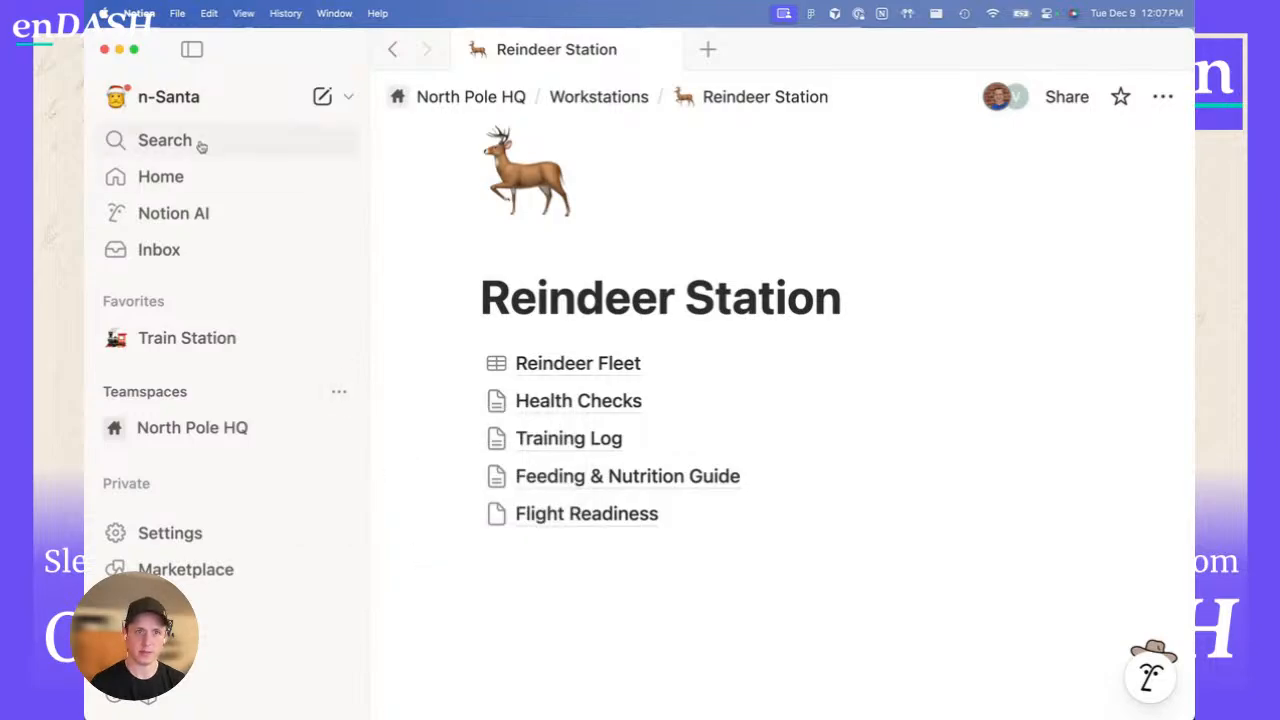
- Open the n-Santa workspace settings and show the Teamspaces settings
click(203, 110)
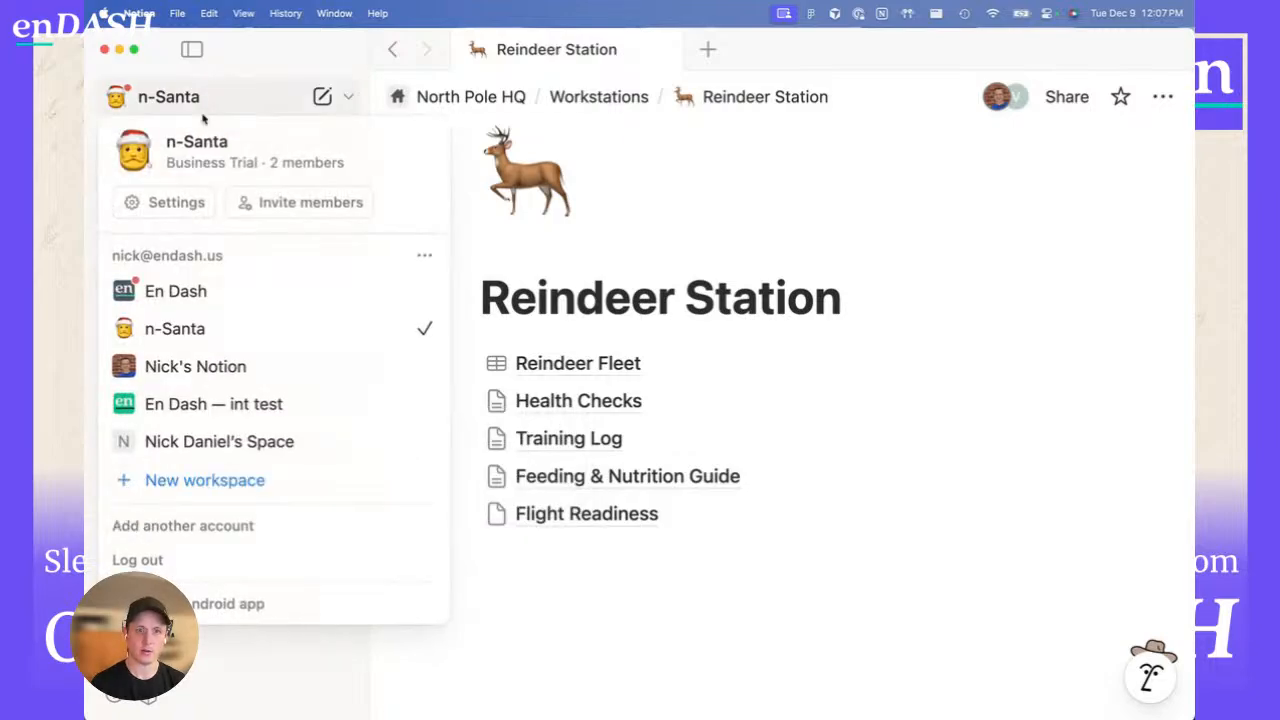
click(177, 202)
scroll(249, 443, down, 1)
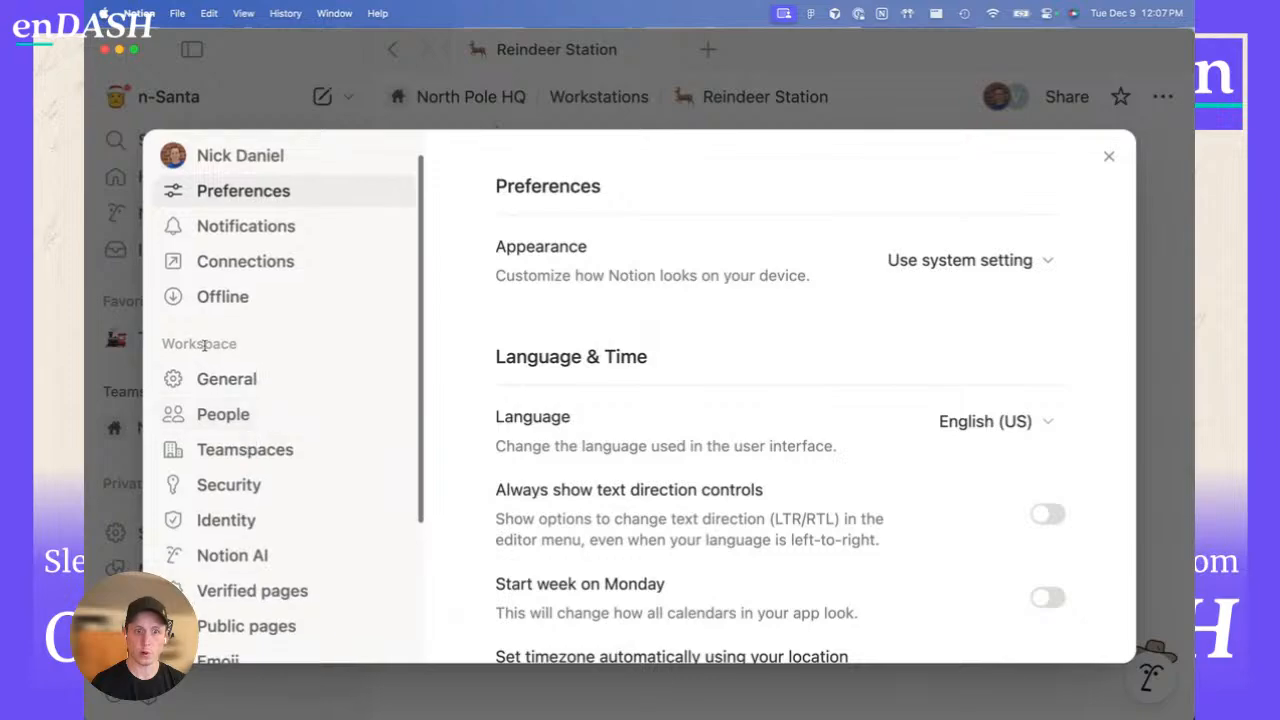
click(228, 450)
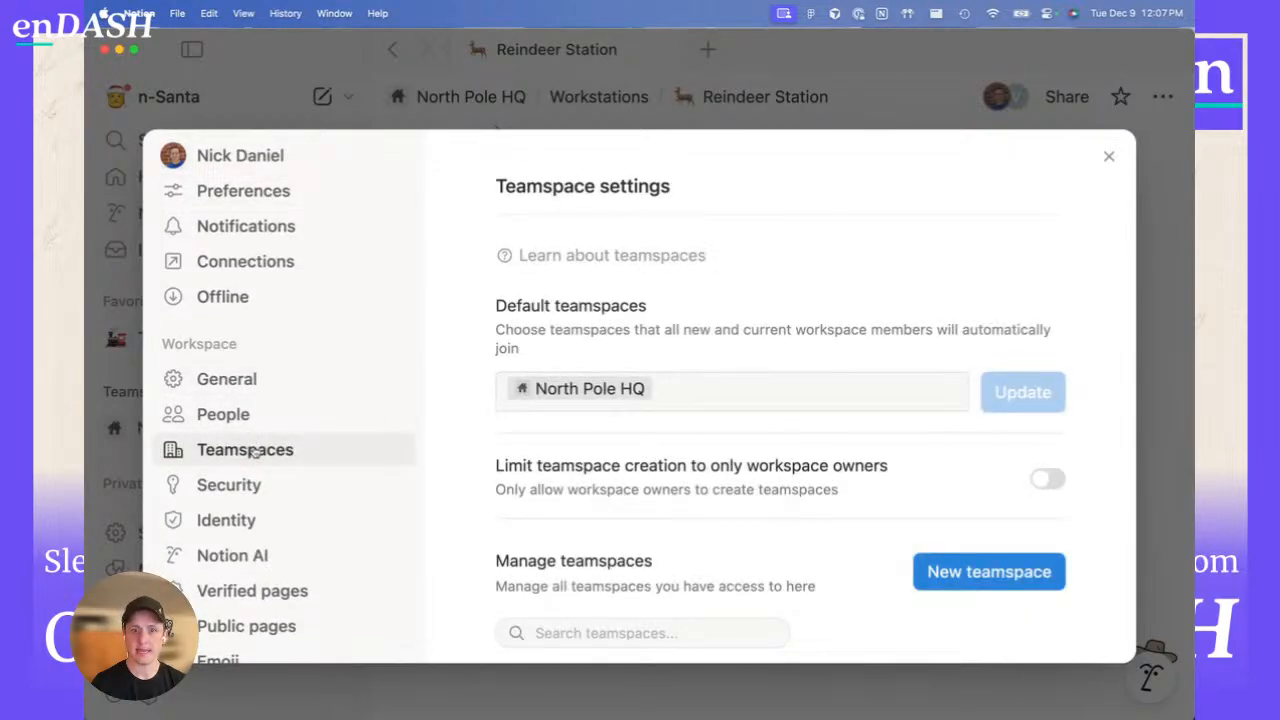
- Review the default teamspaces setting and the option to limit teamspace creation to workspace owners, cancelling its confirmation
scroll(588, 500, down, 2)
scroll(586, 500, up, 1)
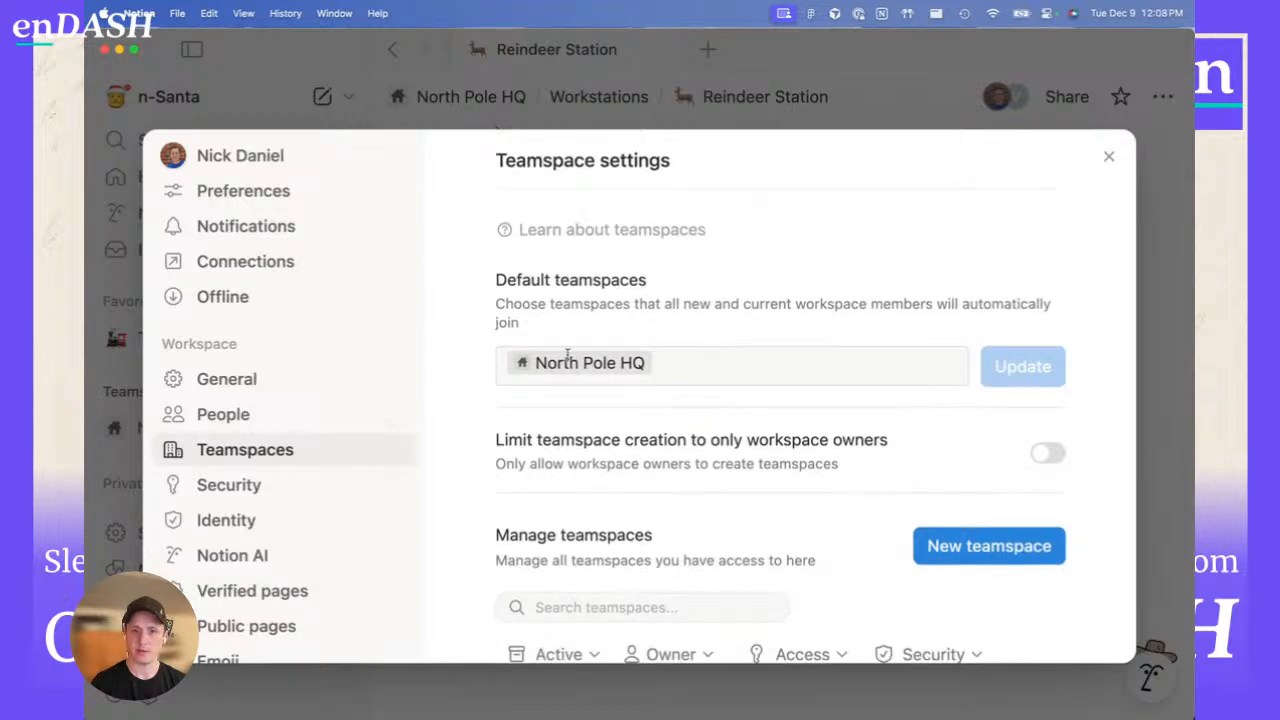
drag(496, 280, 589, 302)
click(587, 303)
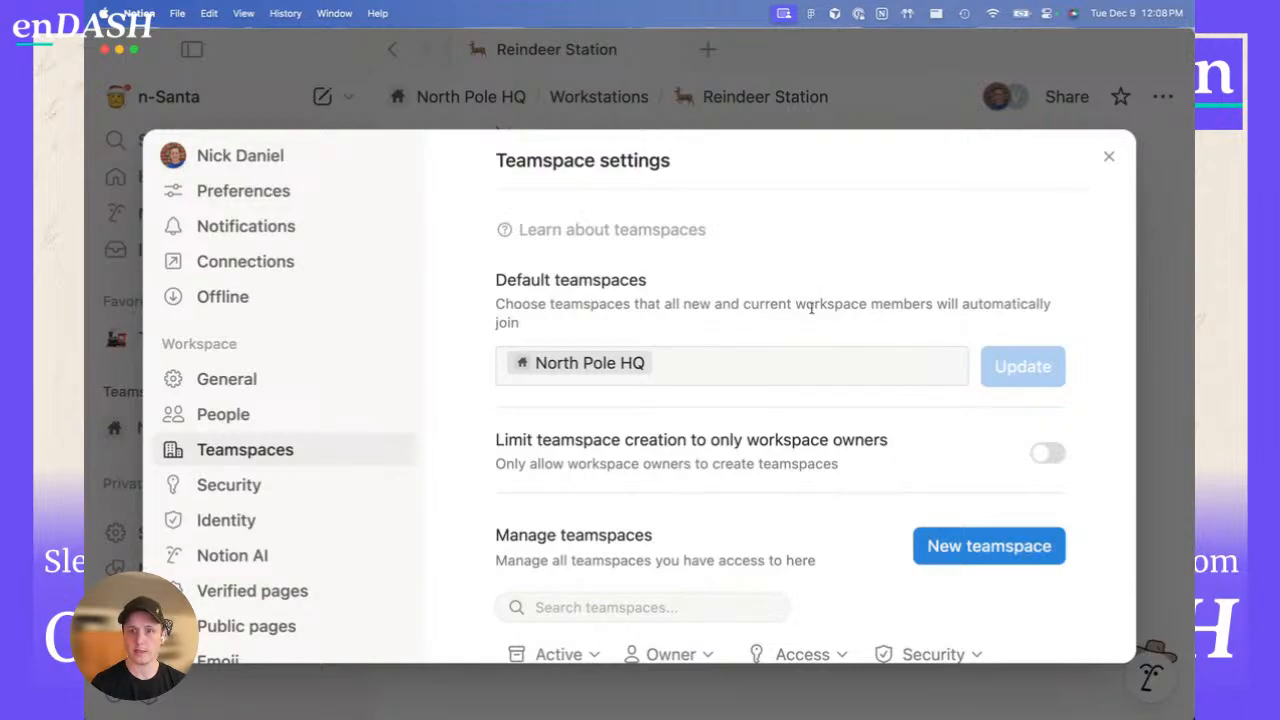
scroll(730, 305, down, 1)
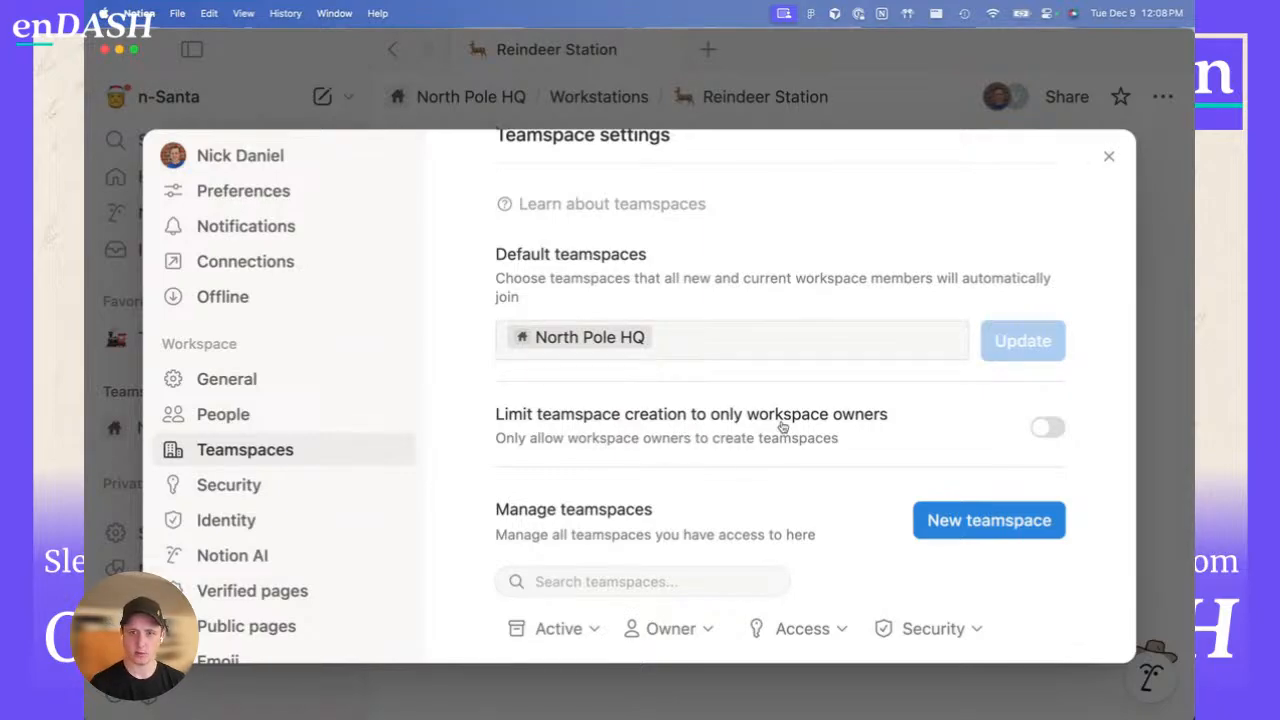
click(1045, 428)
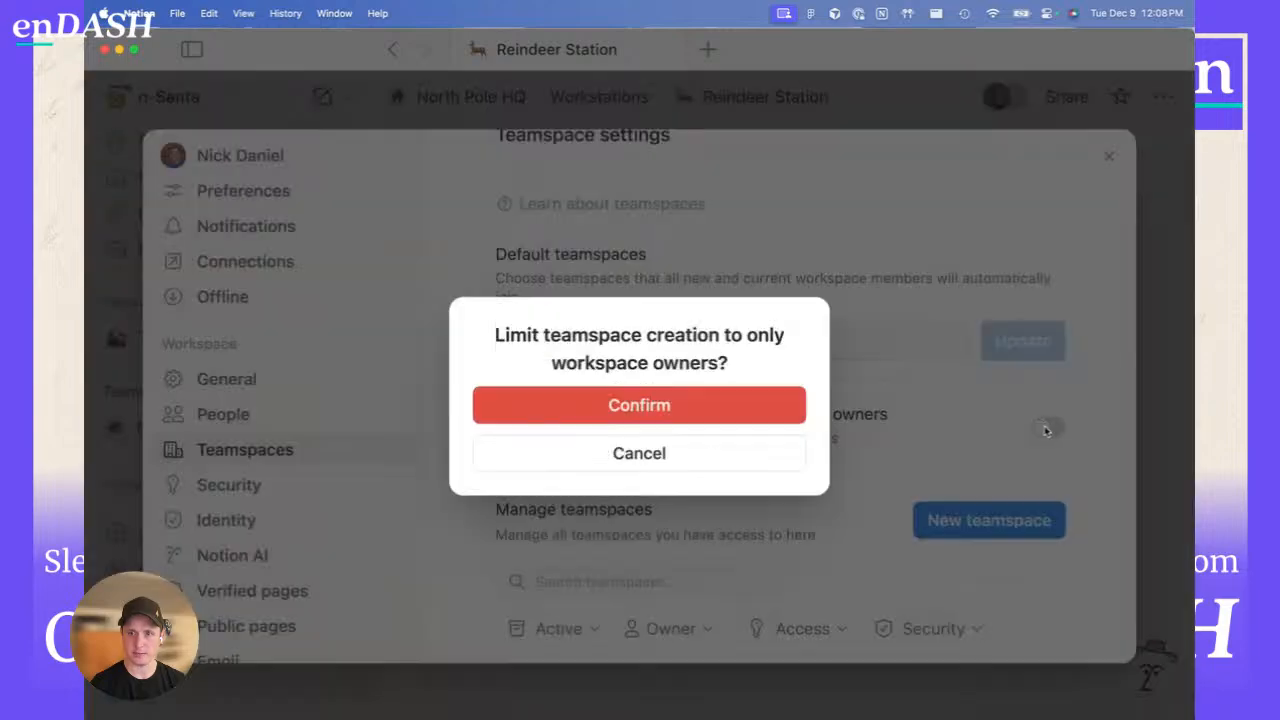
click(726, 460)
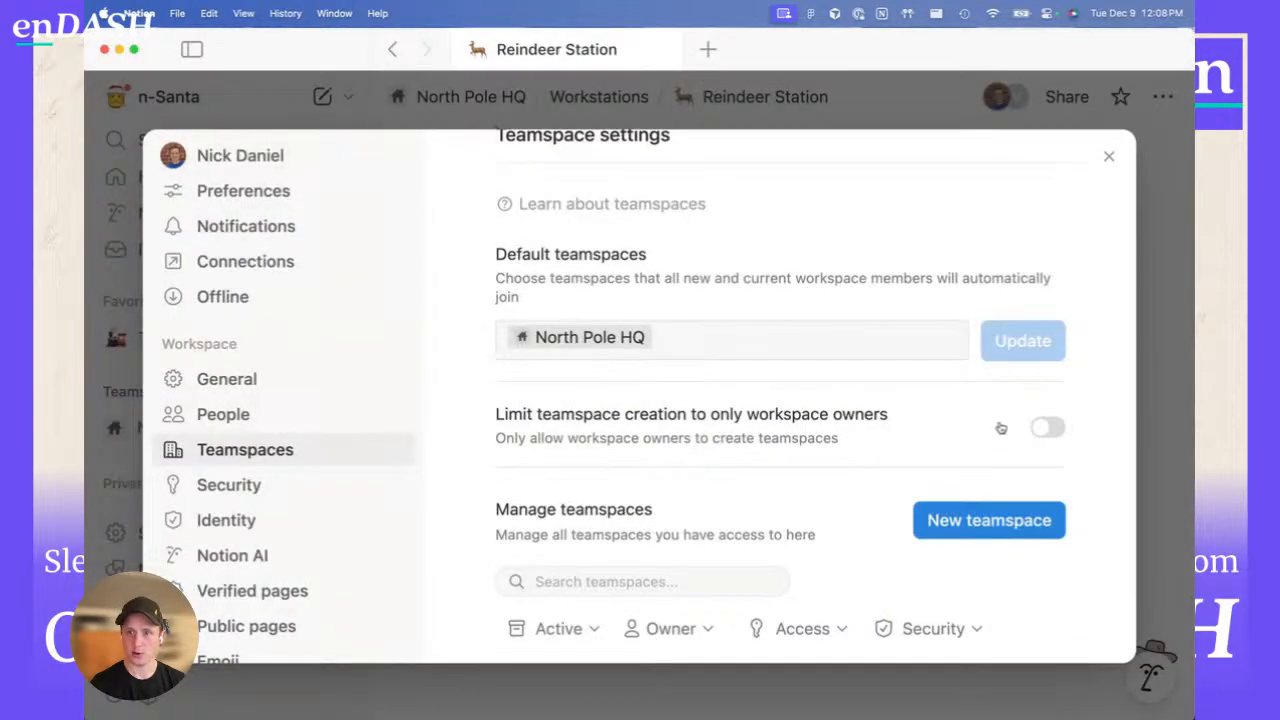
- Start creating a new teamspace and give it the deer emoji as its icon
scroll(820, 436, down, 1)
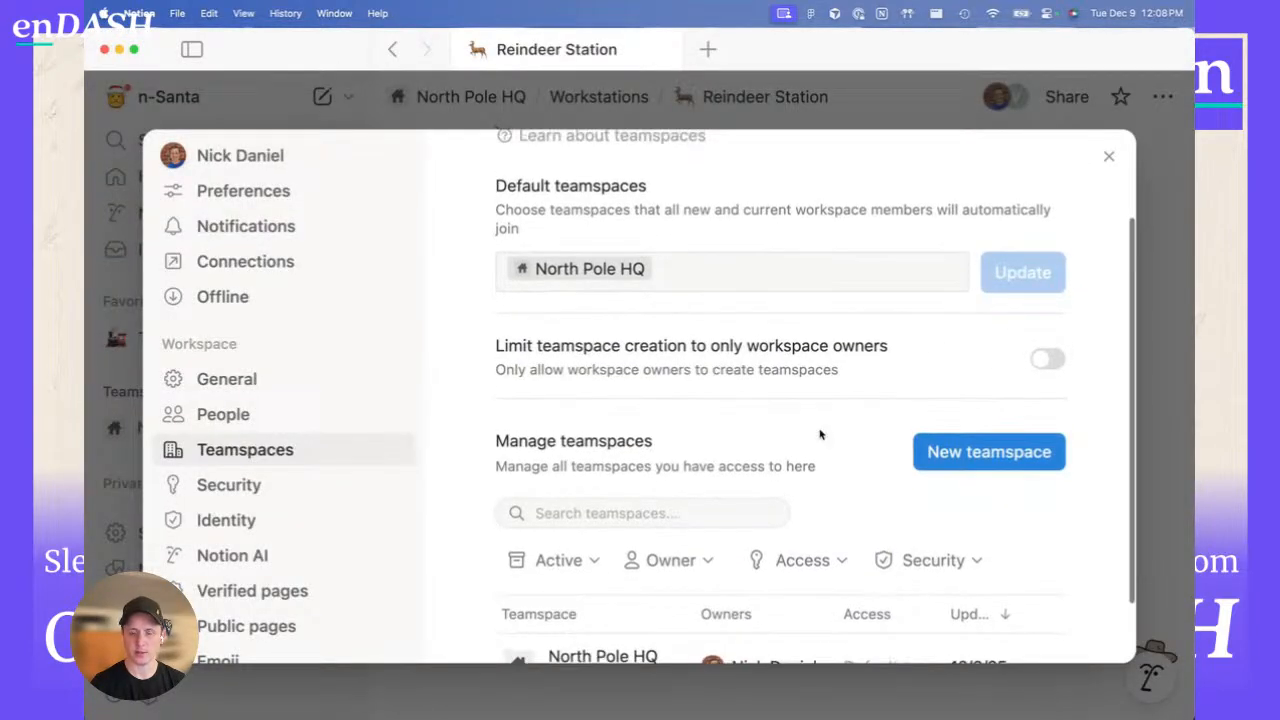
scroll(820, 435, down, 2)
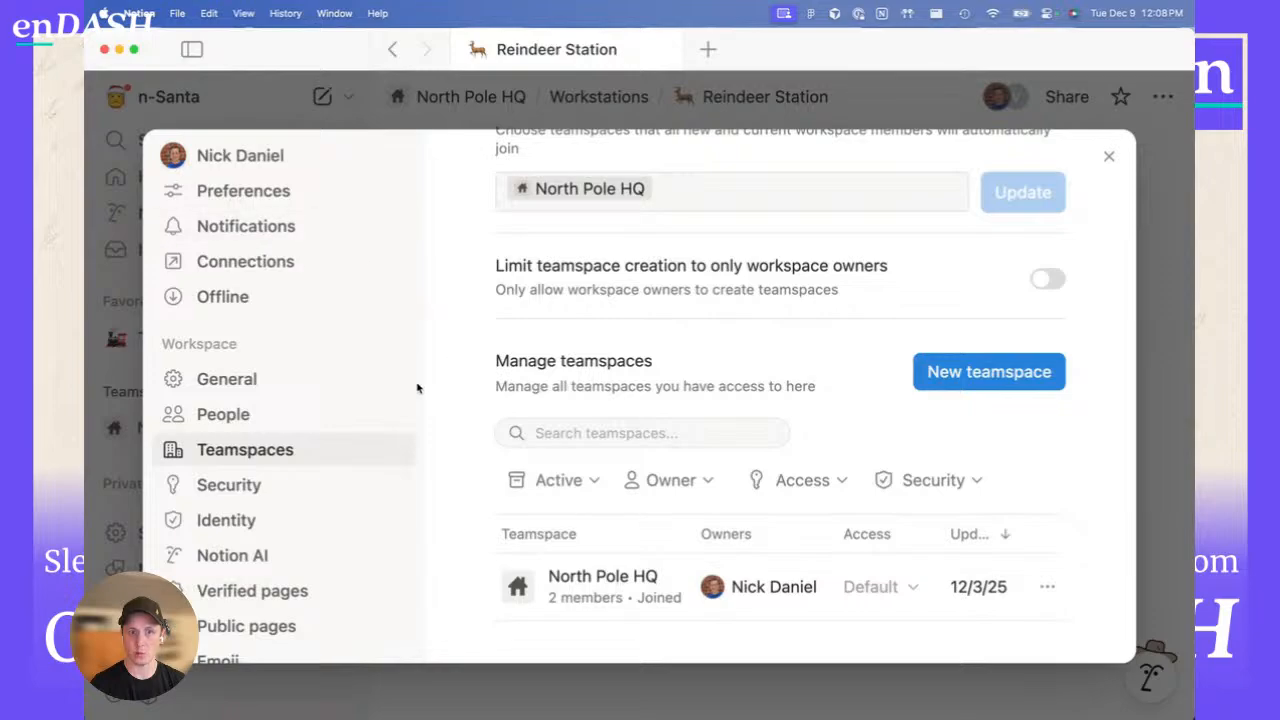
click(958, 375)
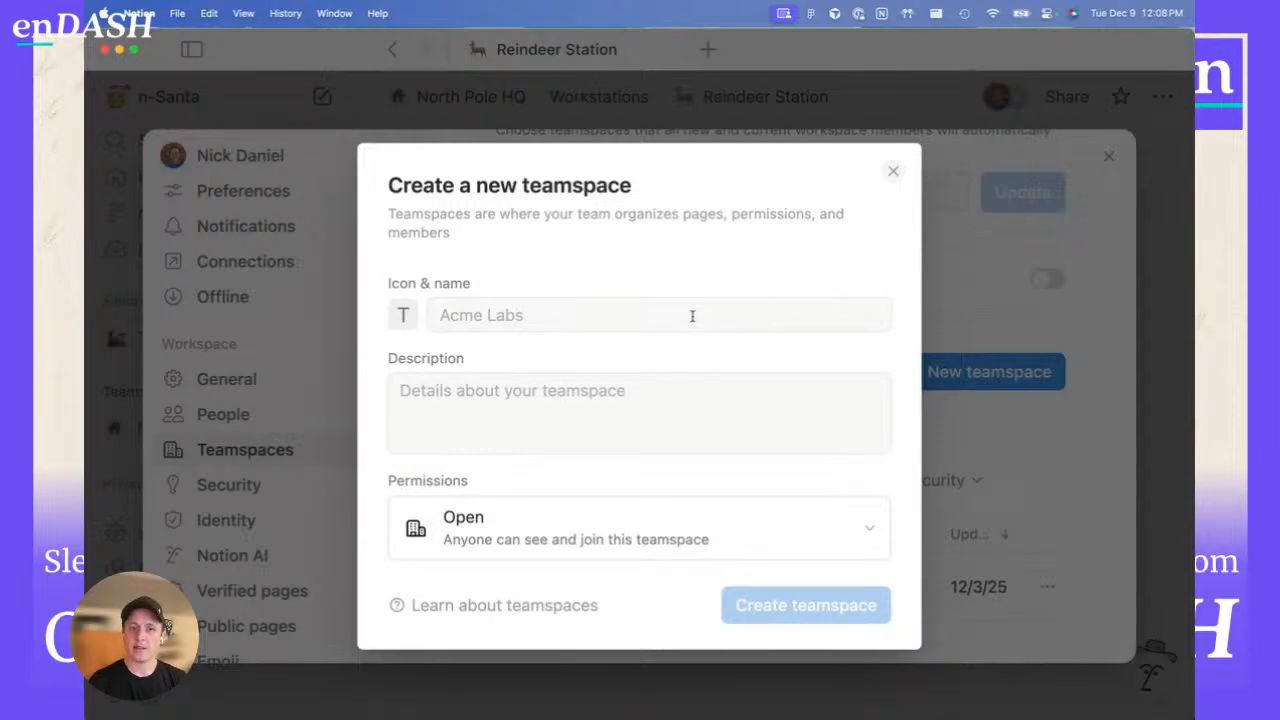
click(403, 315)
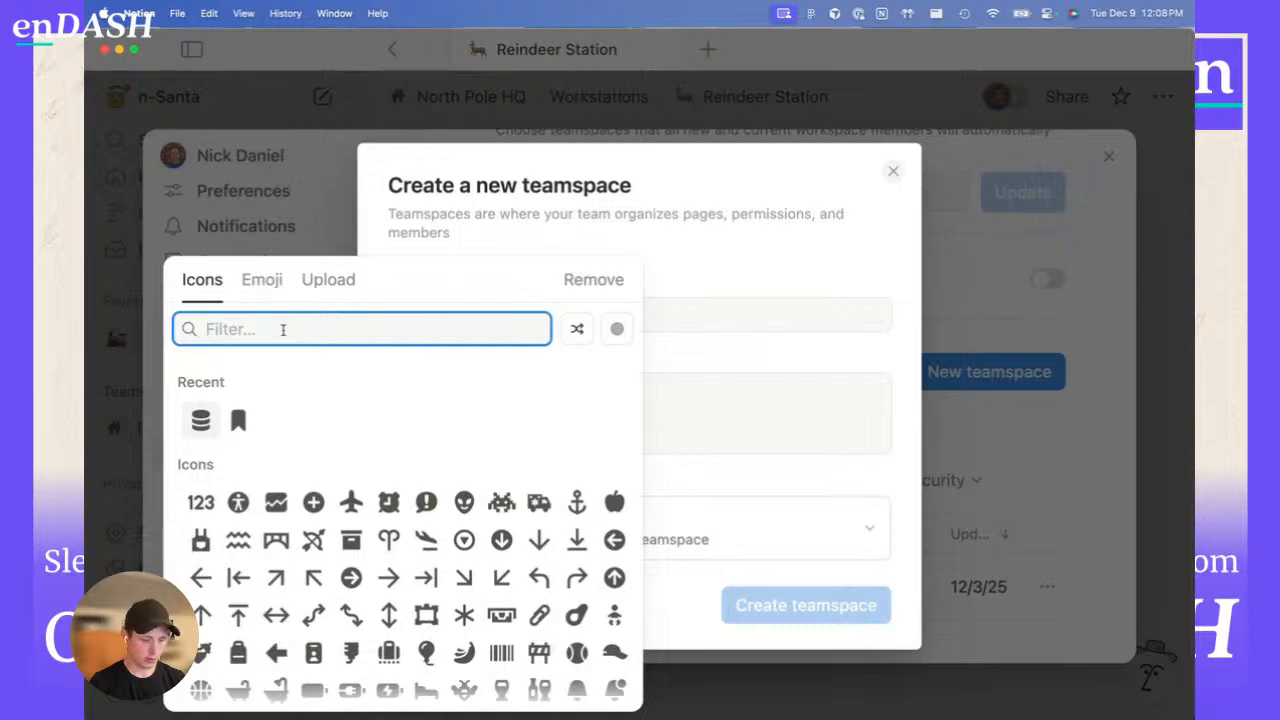
text(reindeer)
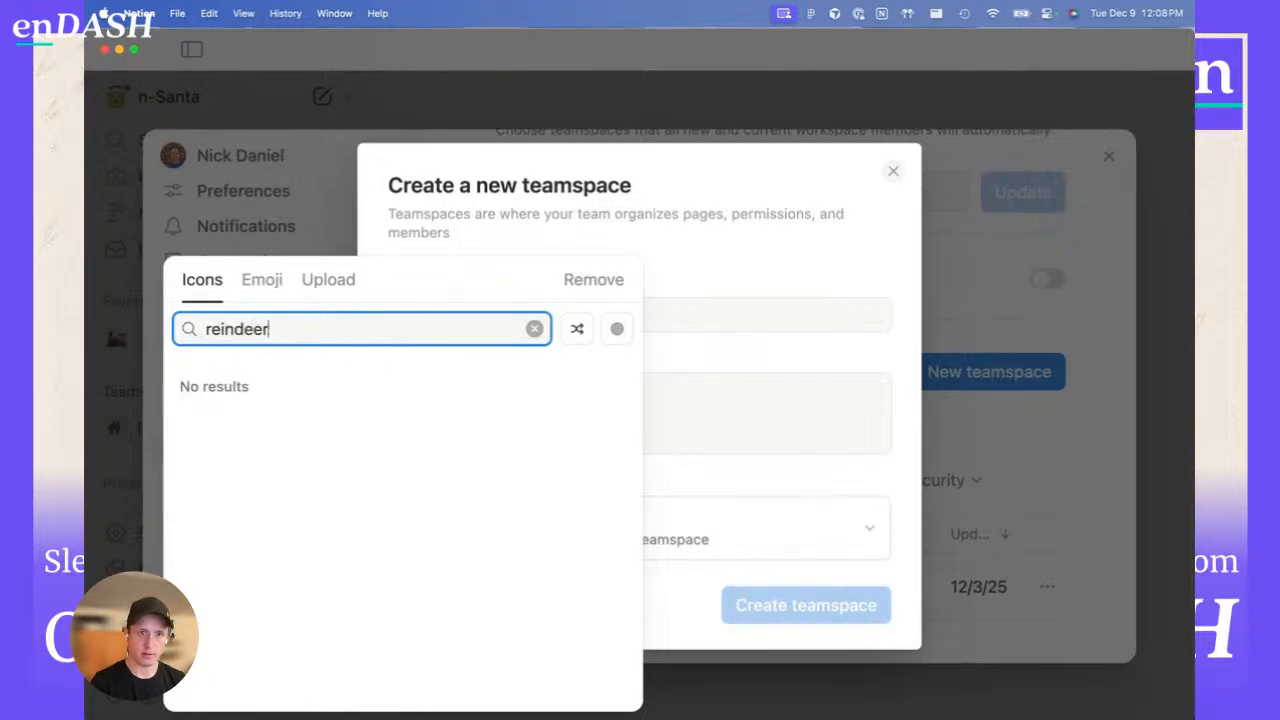
click(262, 279)
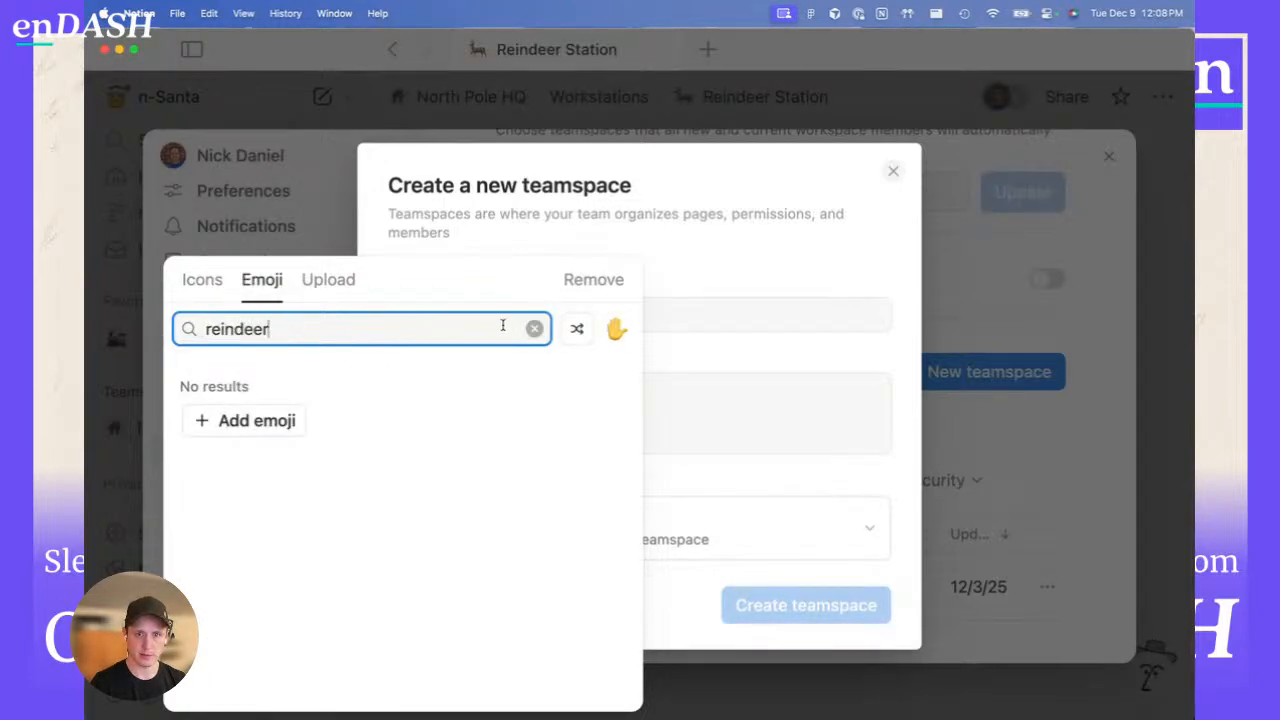
click(534, 328)
text(deer)
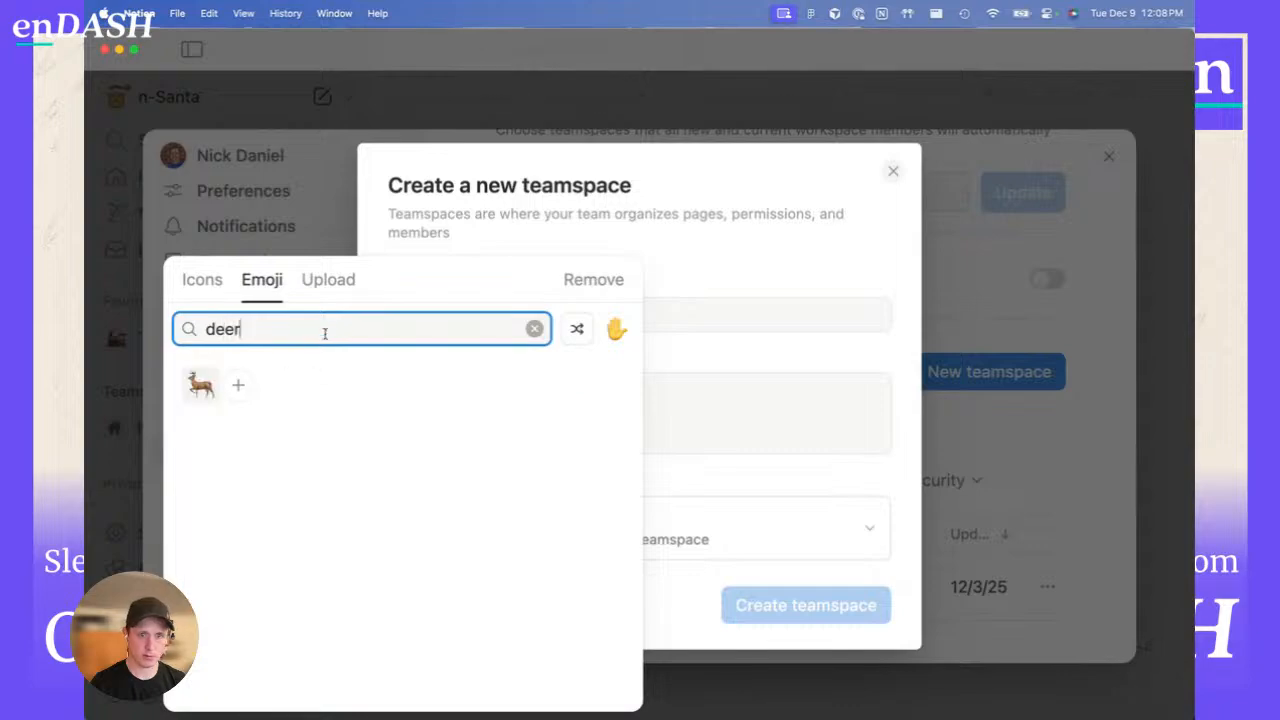
click(203, 389)
- Name the new teamspace "Reindeer Station" and leave its description empty
click(464, 313)
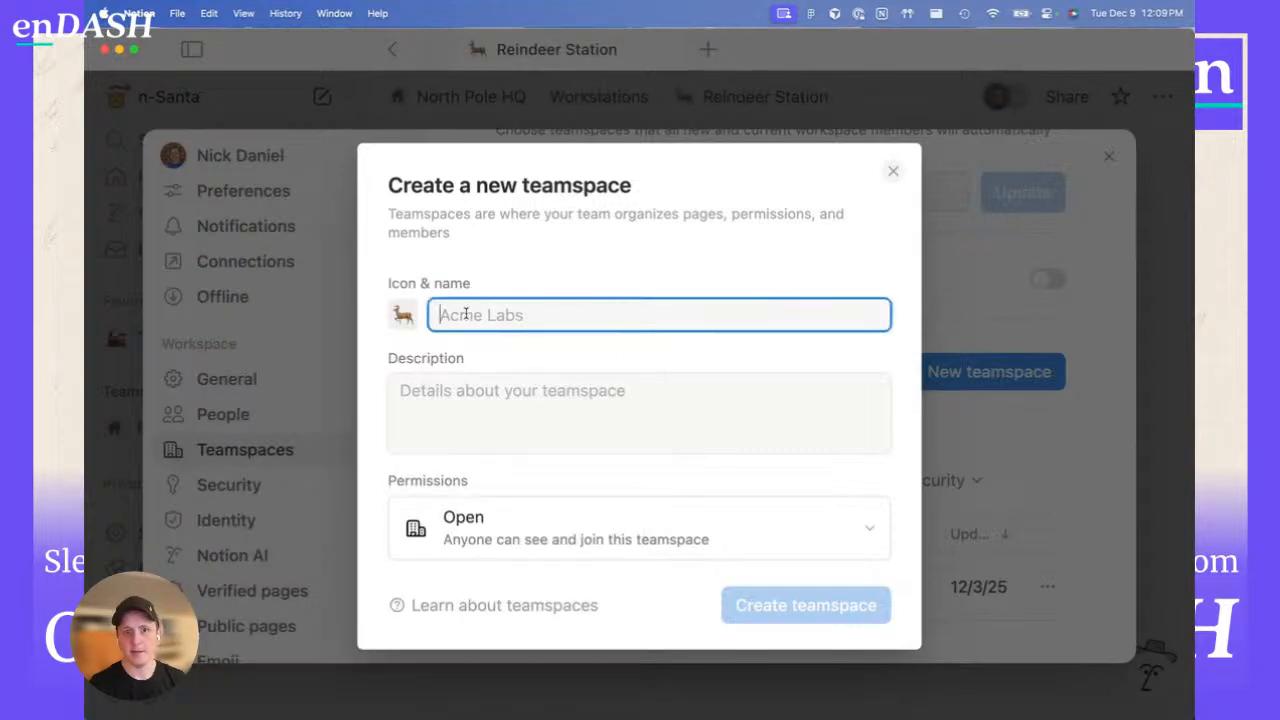
text(Rein)
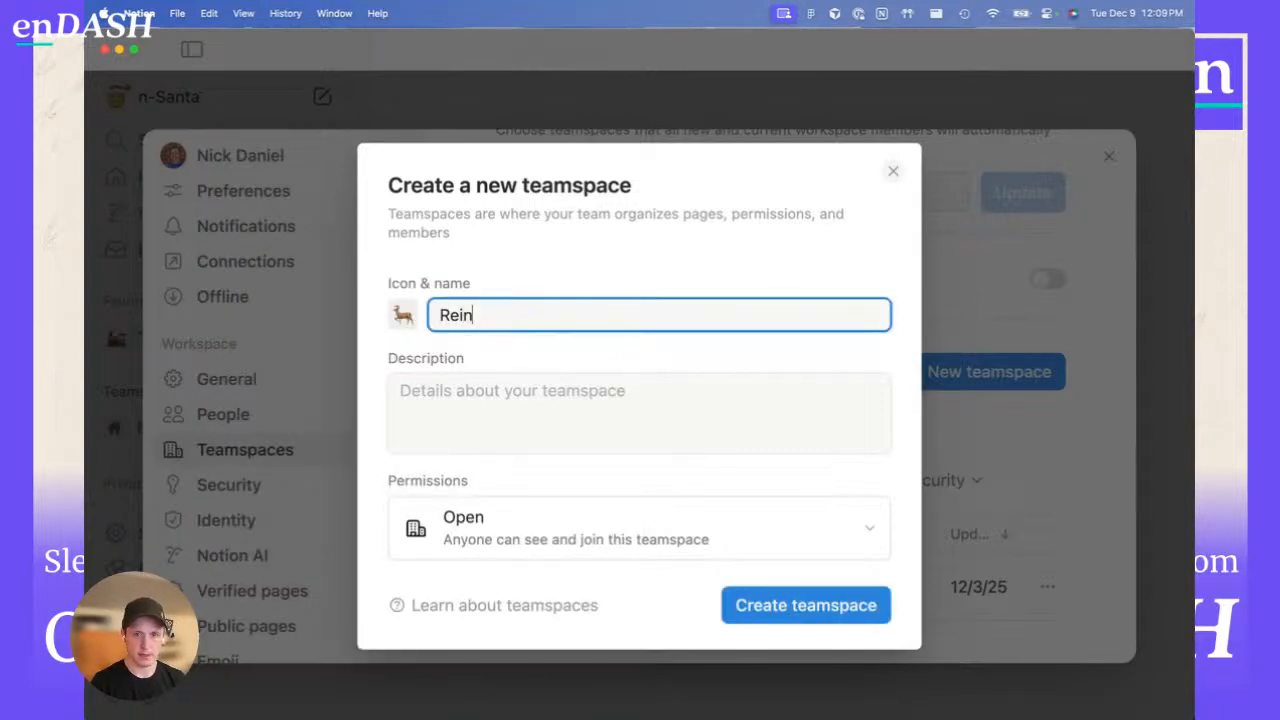
text(deer Station)
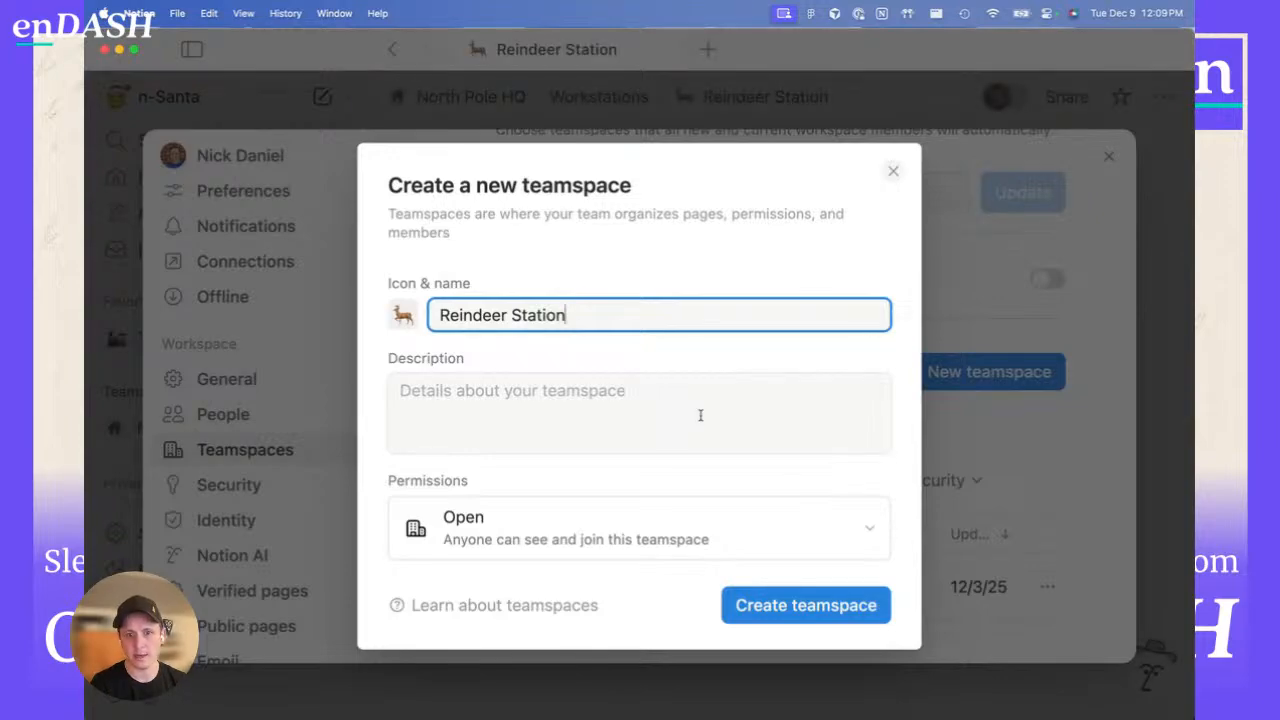
click(488, 412)
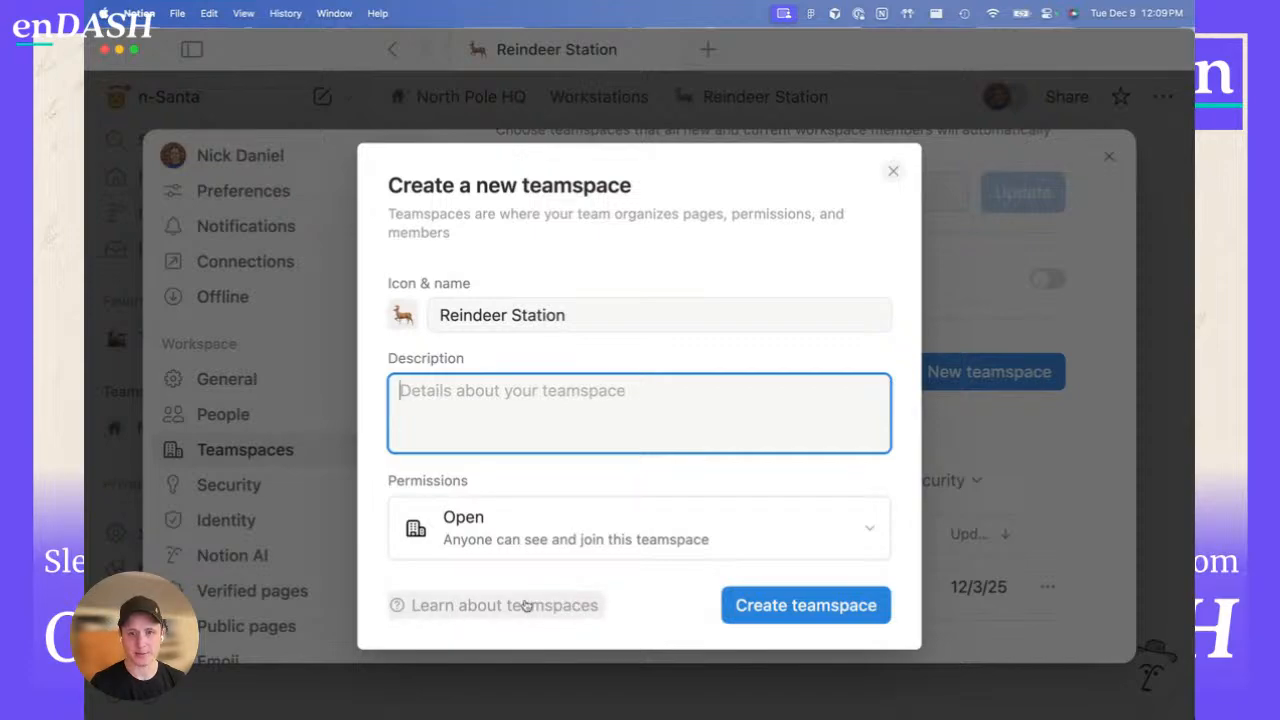
- Open Notion's help guide about teamspaces in the browser and read through its introduction and contents list
click(465, 613)
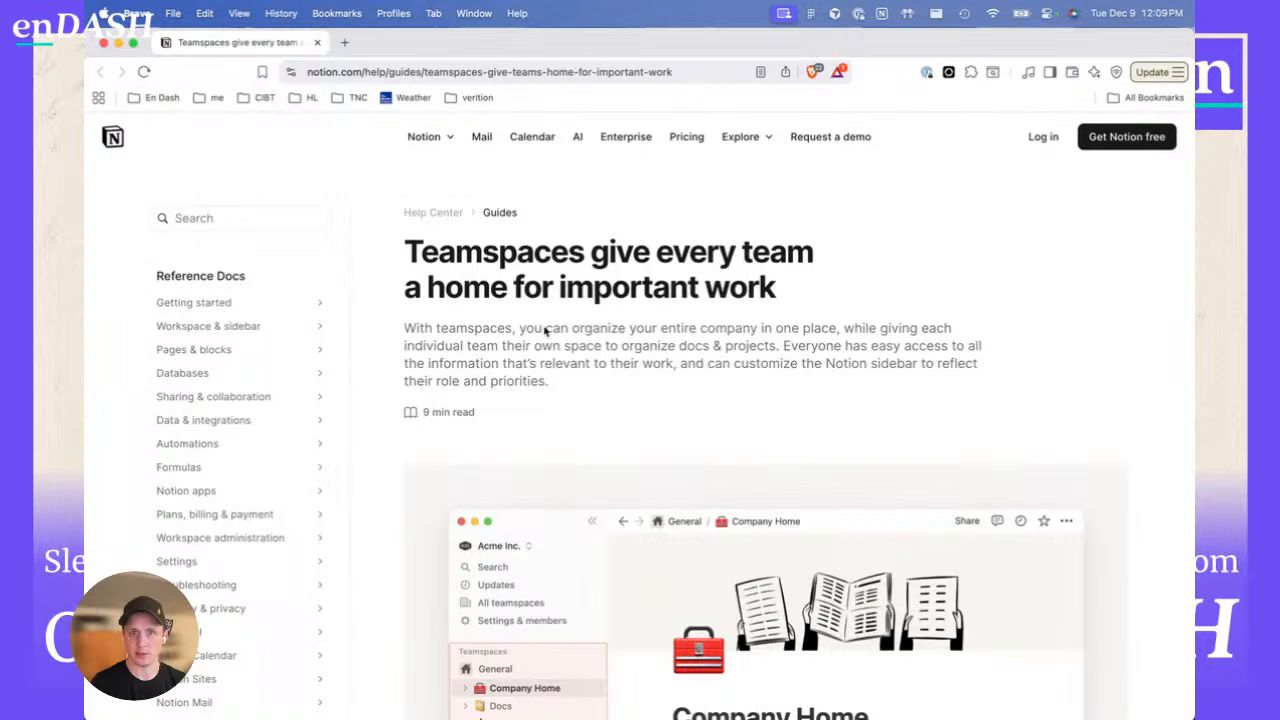
scroll(566, 362, down, 1)
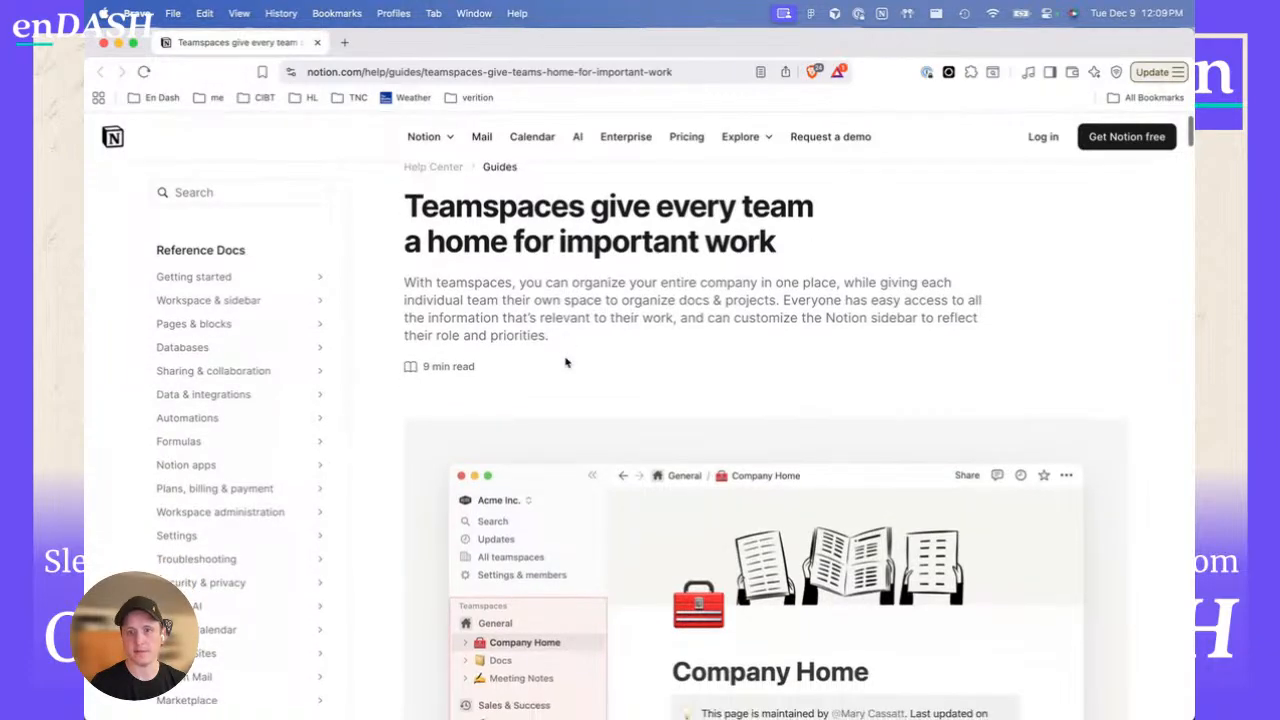
scroll(566, 362, down, 5)
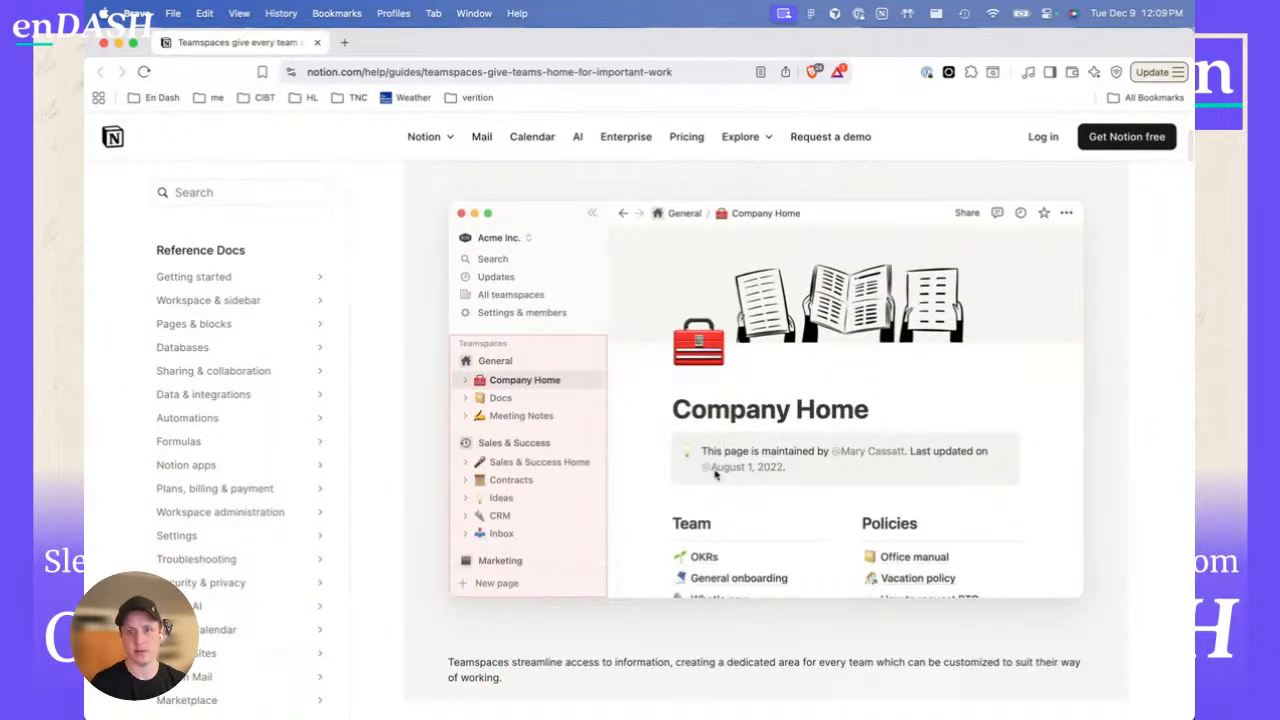
scroll(733, 524, down, 2)
scroll(614, 498, down, 1)
scroll(614, 498, down, 8)
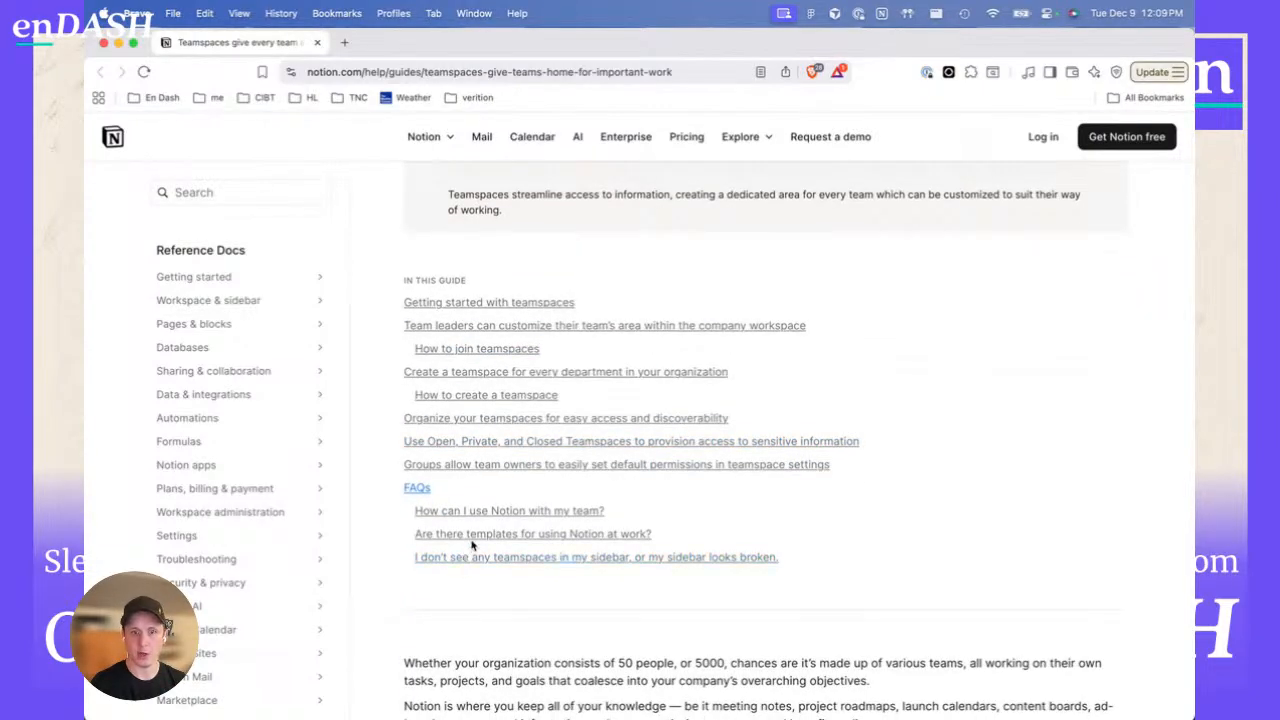
scroll(617, 591, down, 14)
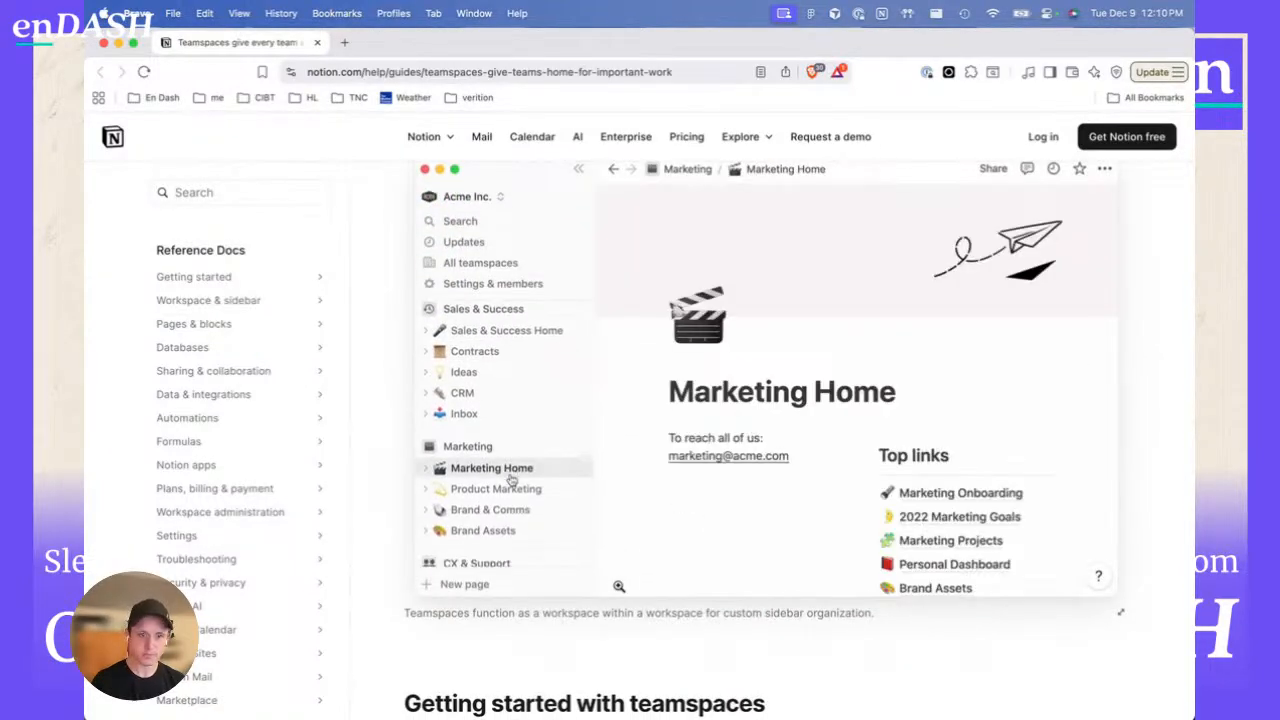
scroll(619, 586, up, 14)
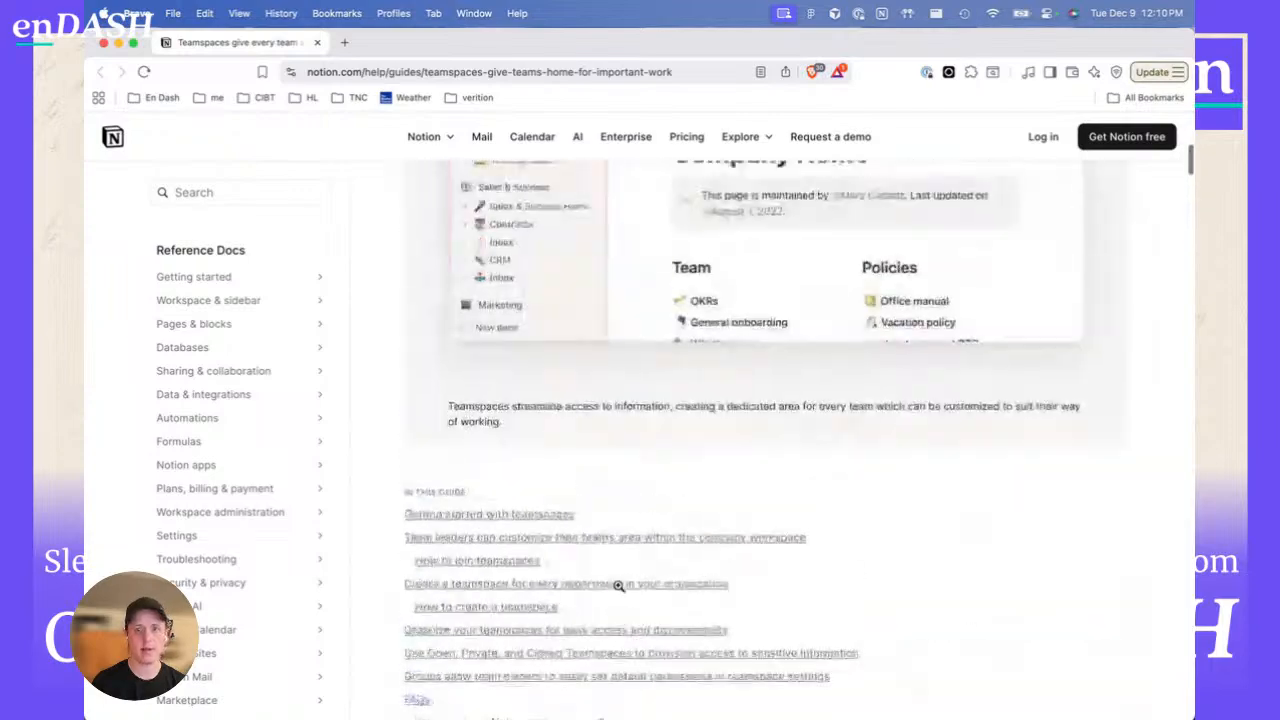
triple_click(417, 415)
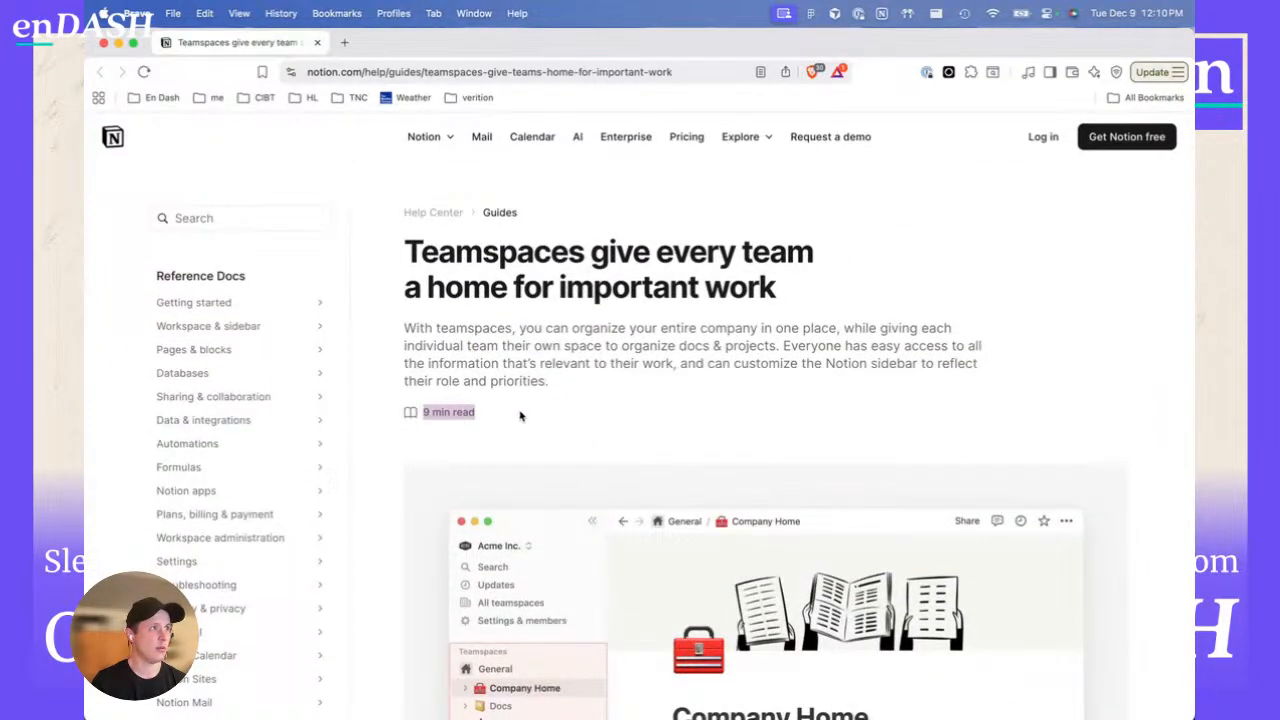
click(480, 412)
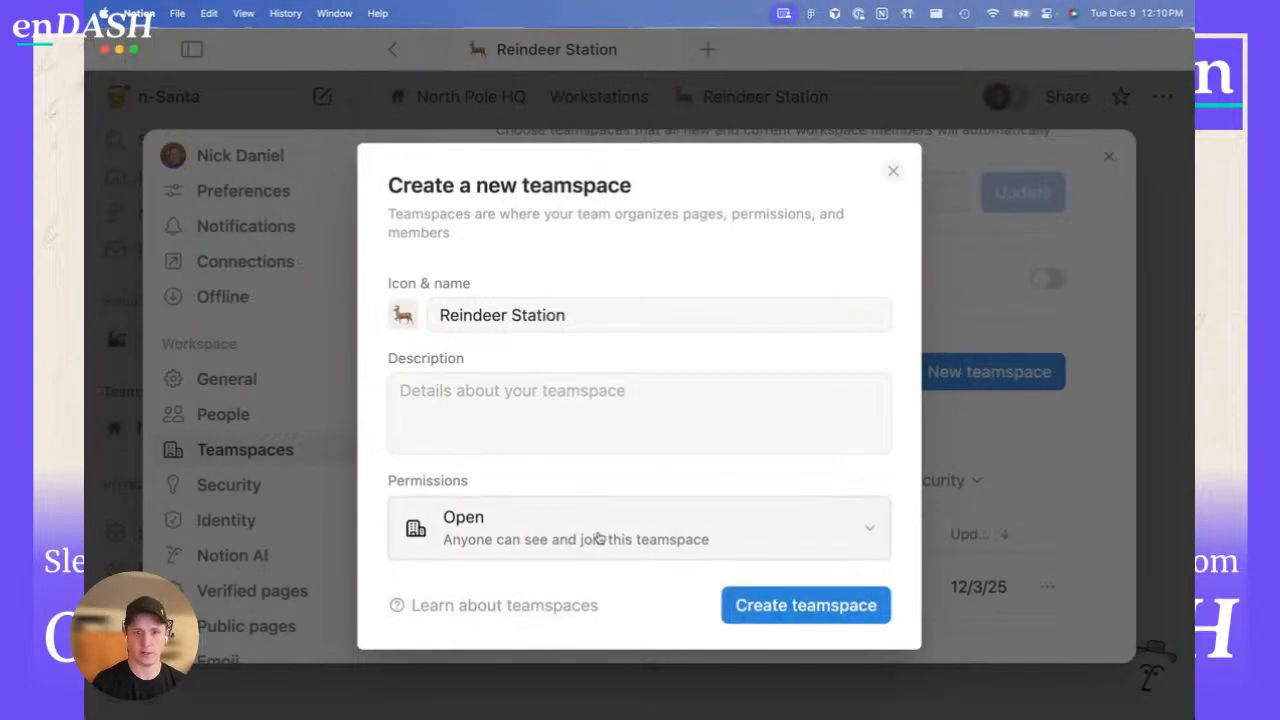
- Examine the Default, Open, Closed and Private permission options for the new teamspace
click(466, 517)
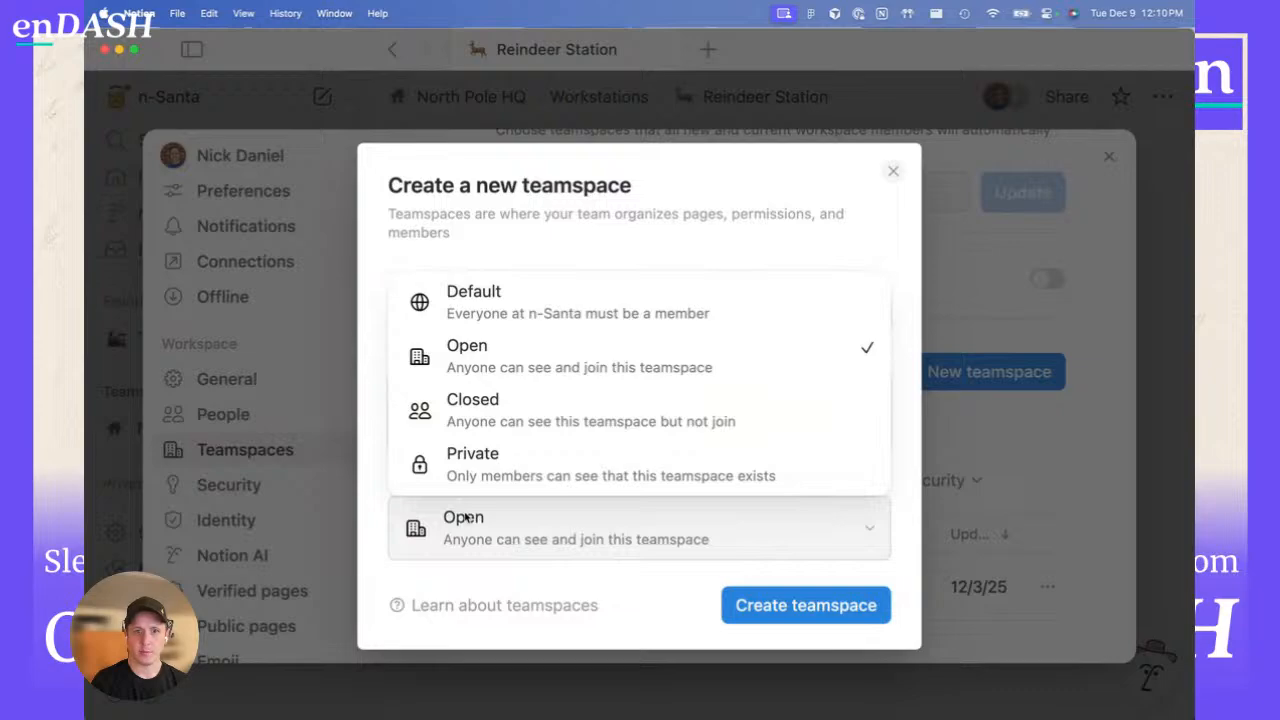
click(473, 520)
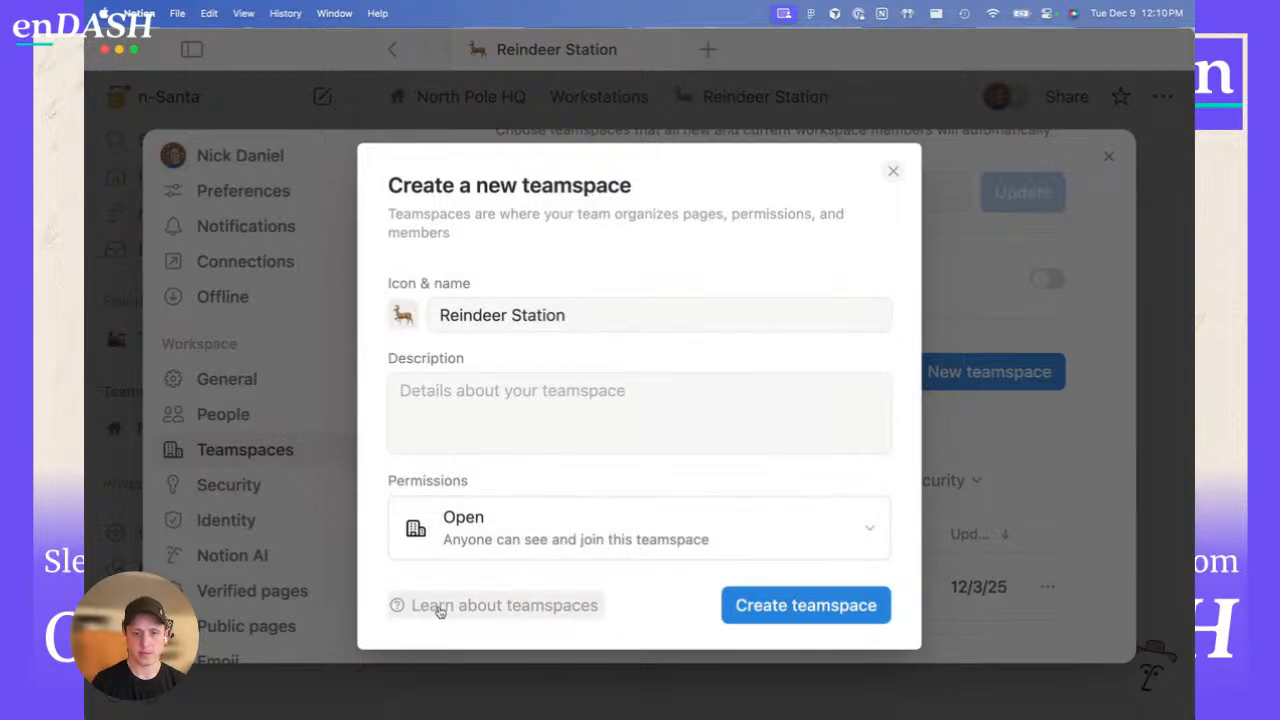
click(516, 530)
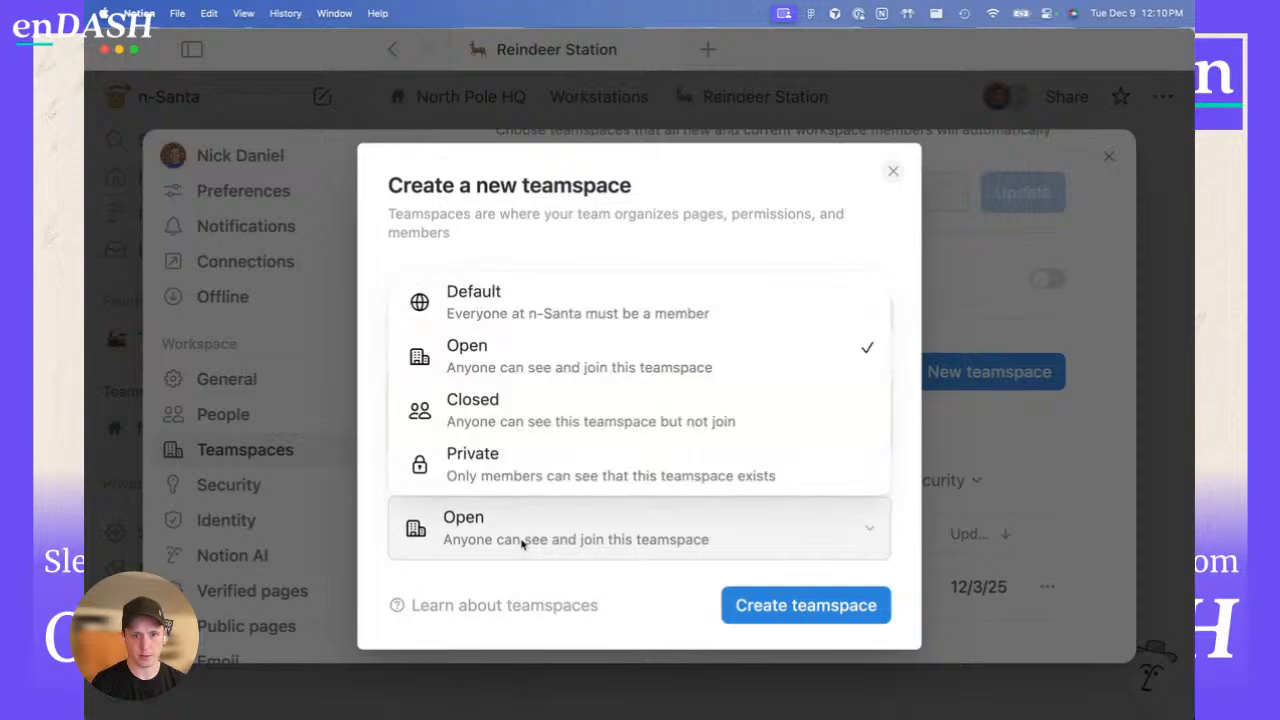
click(480, 545)
click(492, 541)
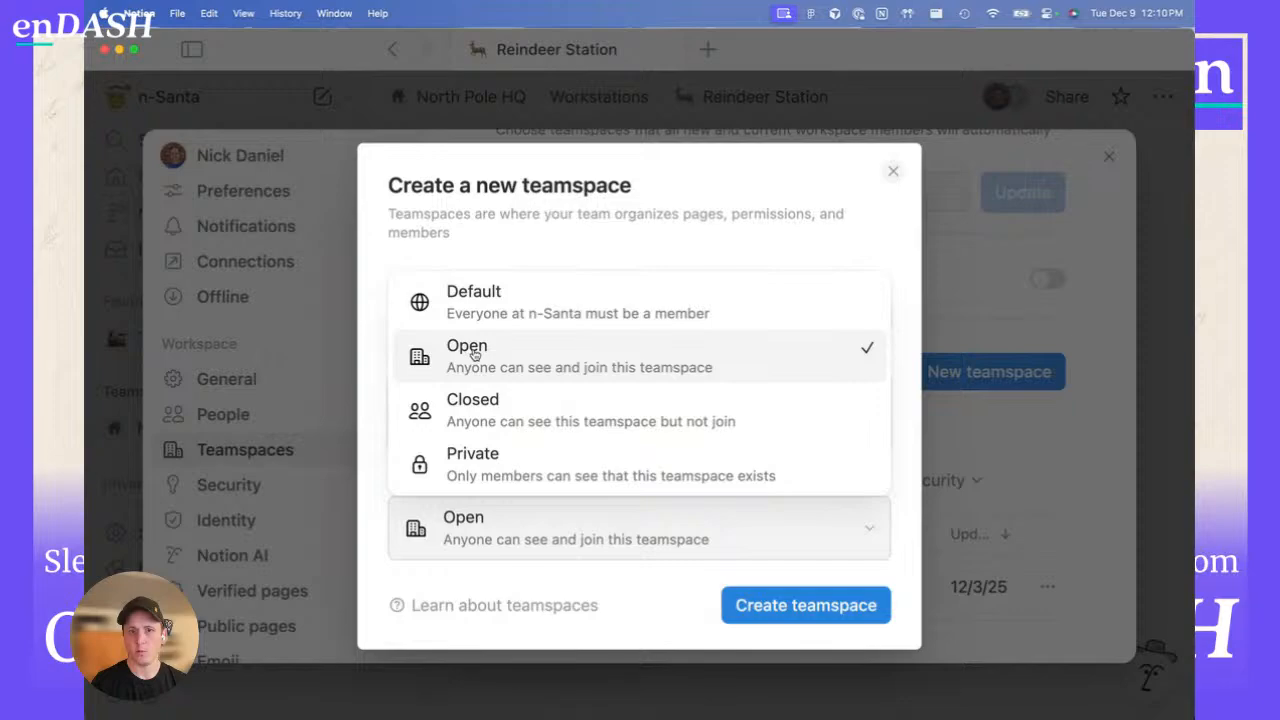
click(488, 548)
click(488, 548)
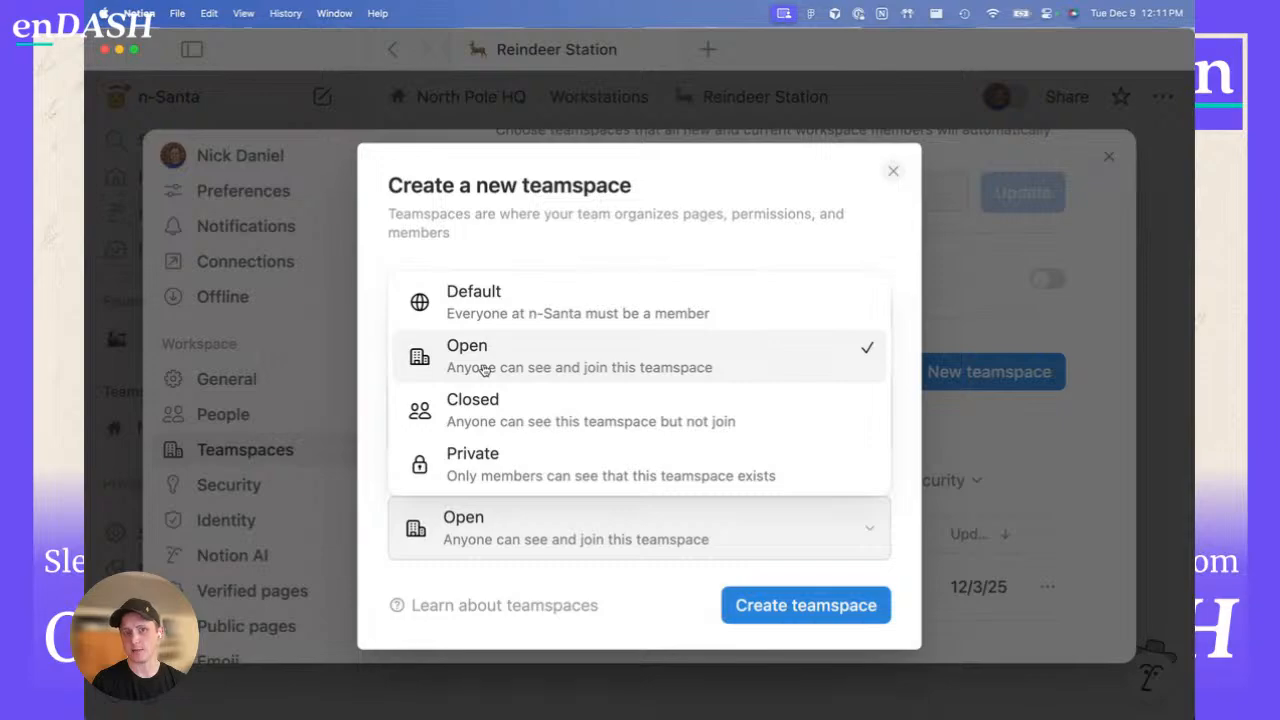
- Set the Reindeer Station teamspace's permissions to Default and create the teamspace
click(494, 317)
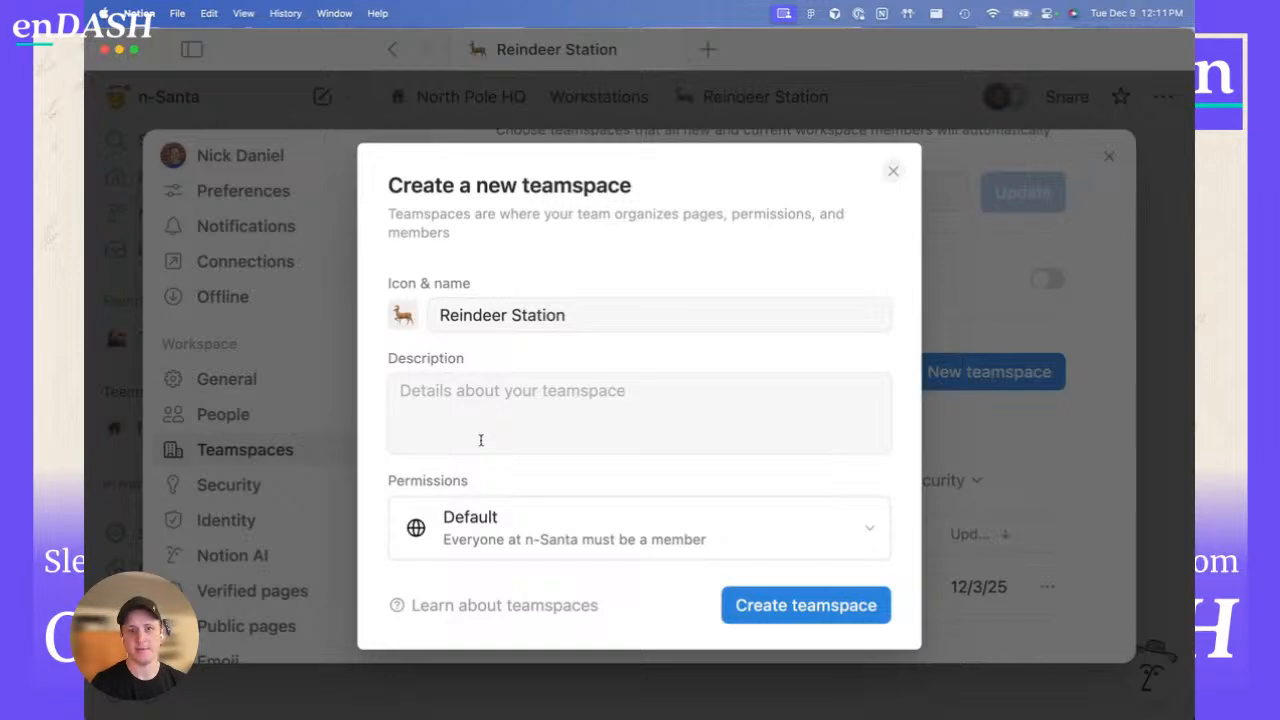
click(478, 522)
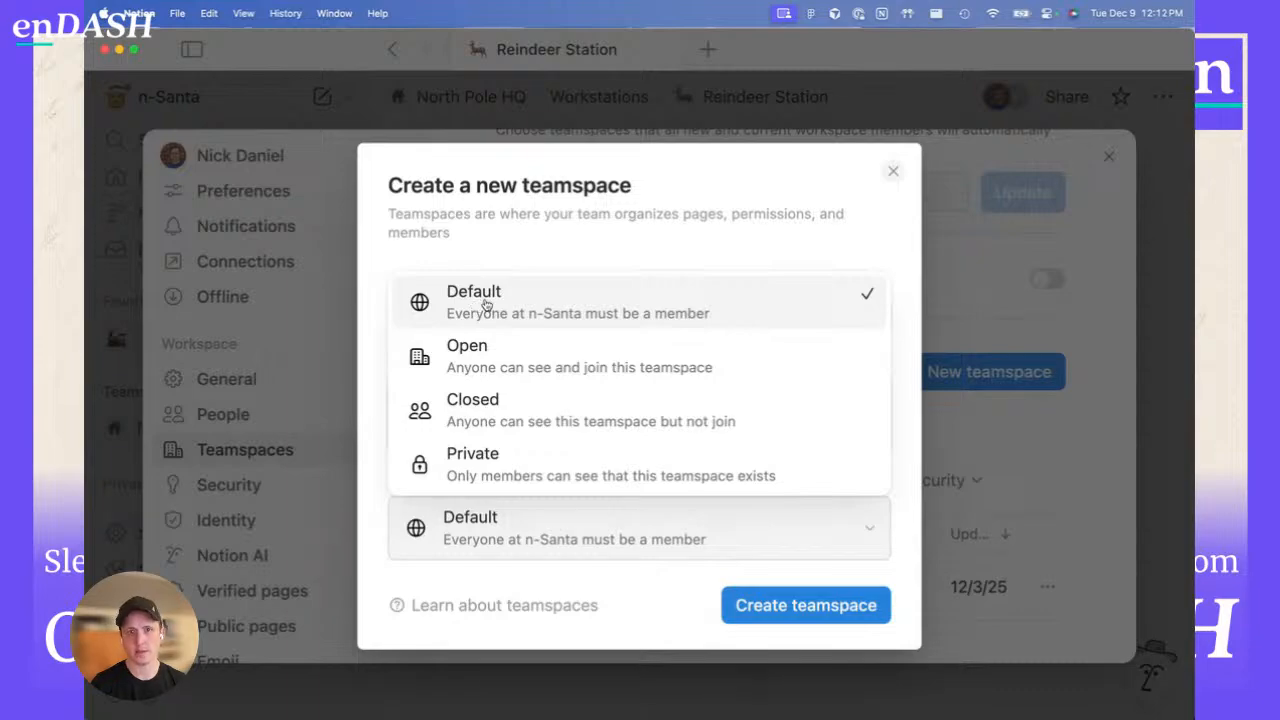
click(484, 298)
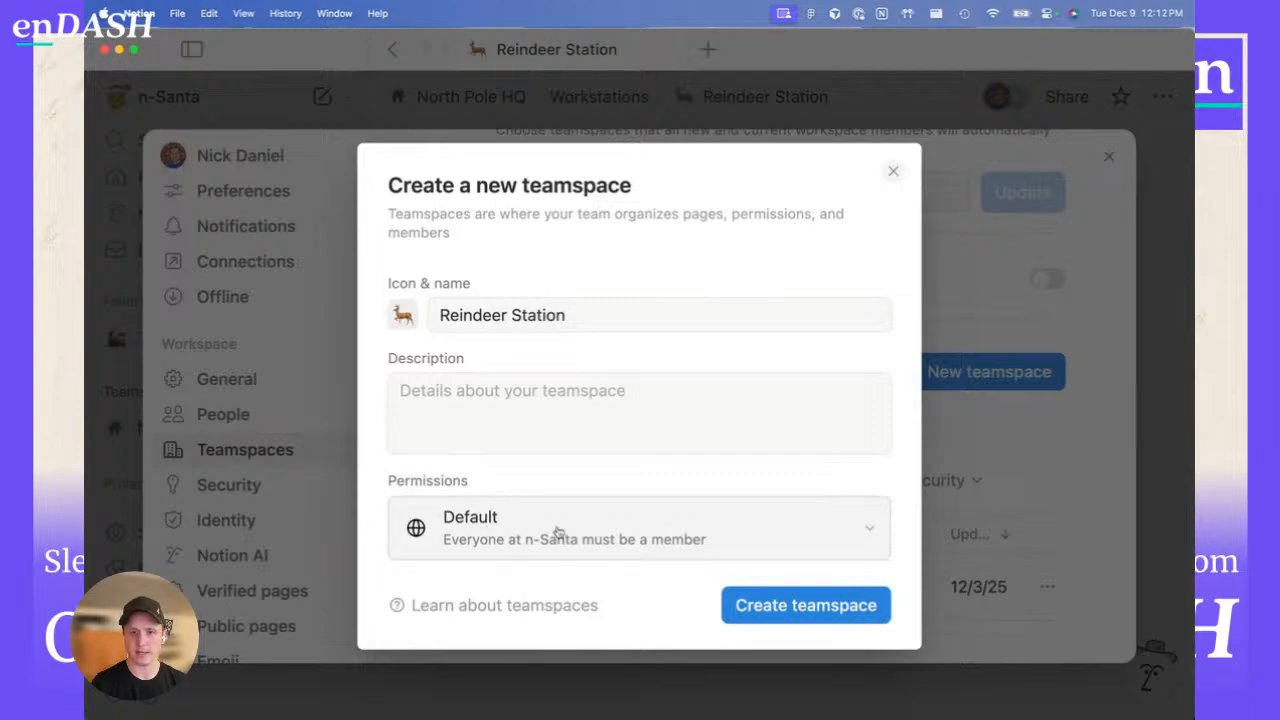
click(762, 606)
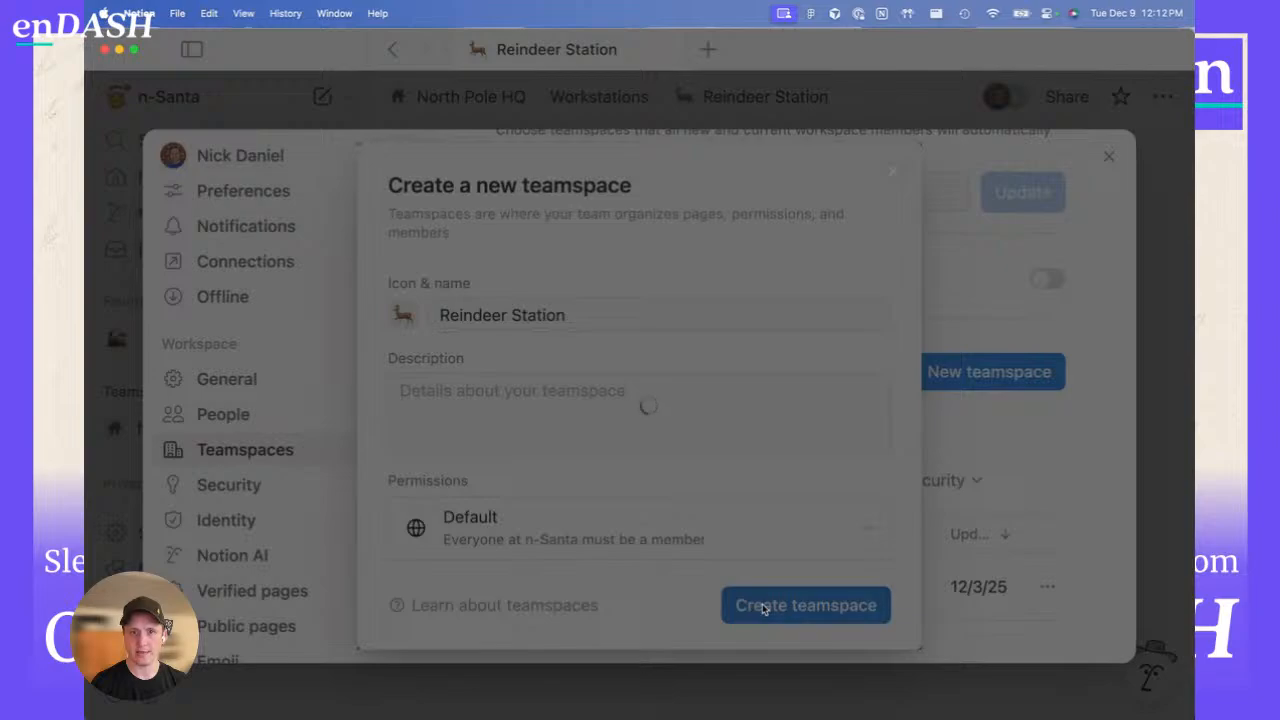
- Take Reindeer Station out of the default teamspaces without applying the update, and review the list of managed teamspaces
scroll(817, 409, up, 3)
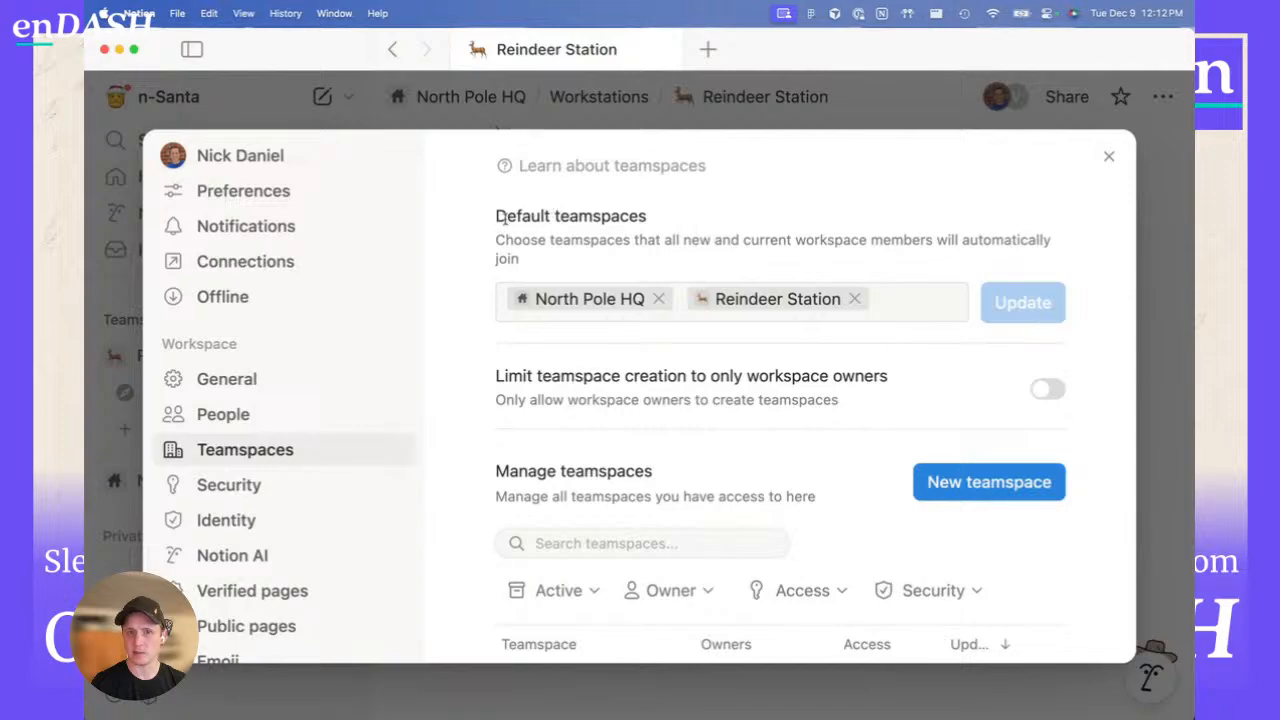
drag(505, 219, 693, 259)
click(714, 260)
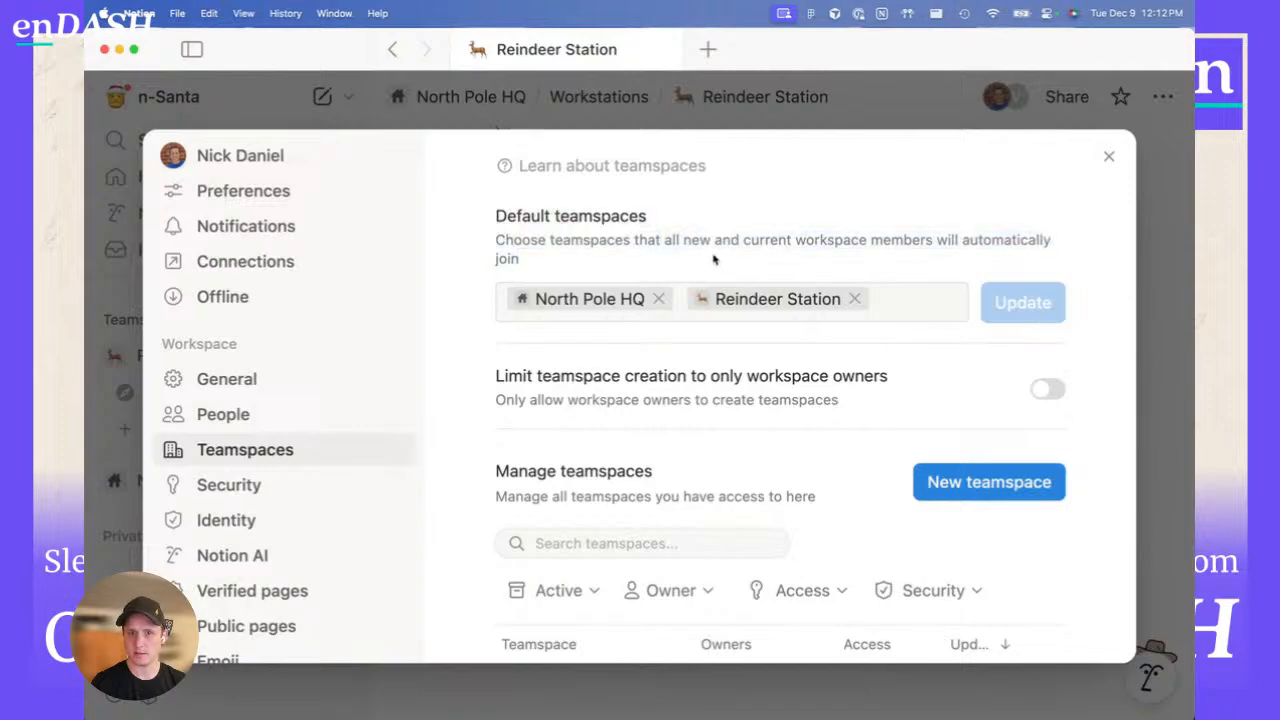
click(854, 298)
scroll(744, 297, down, 1)
scroll(744, 297, down, 3)
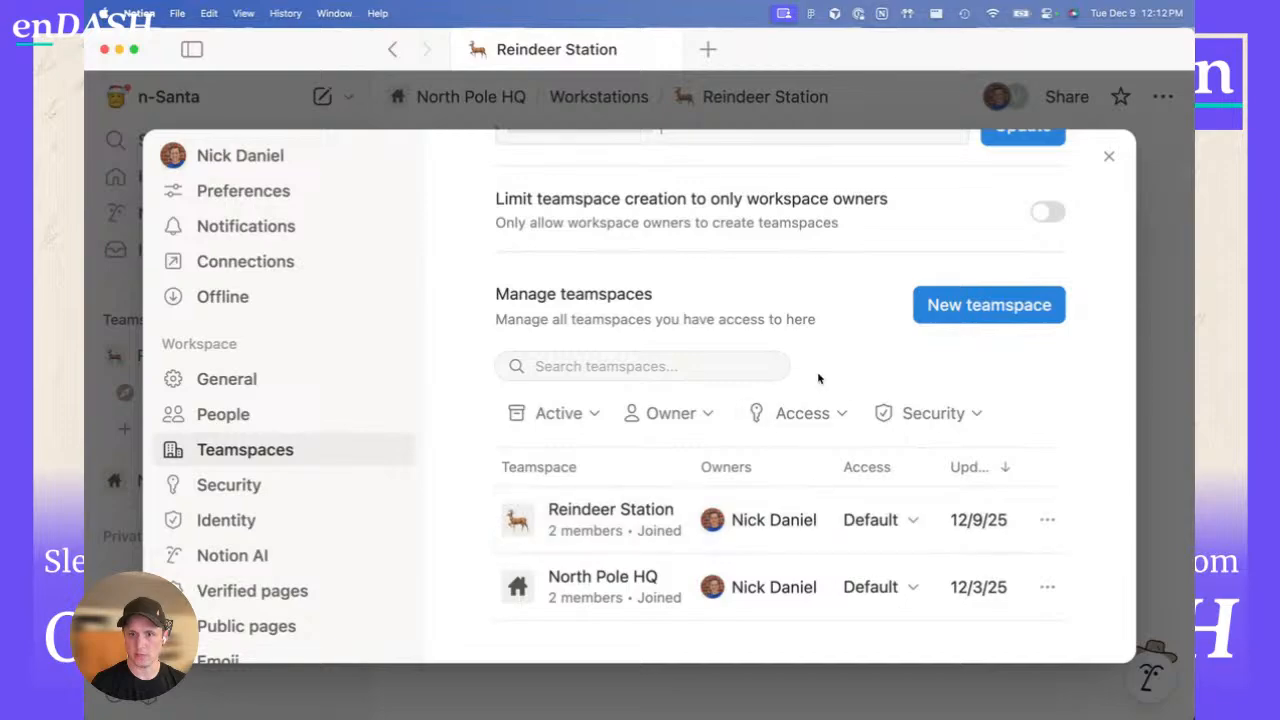
scroll(817, 378, up, 3)
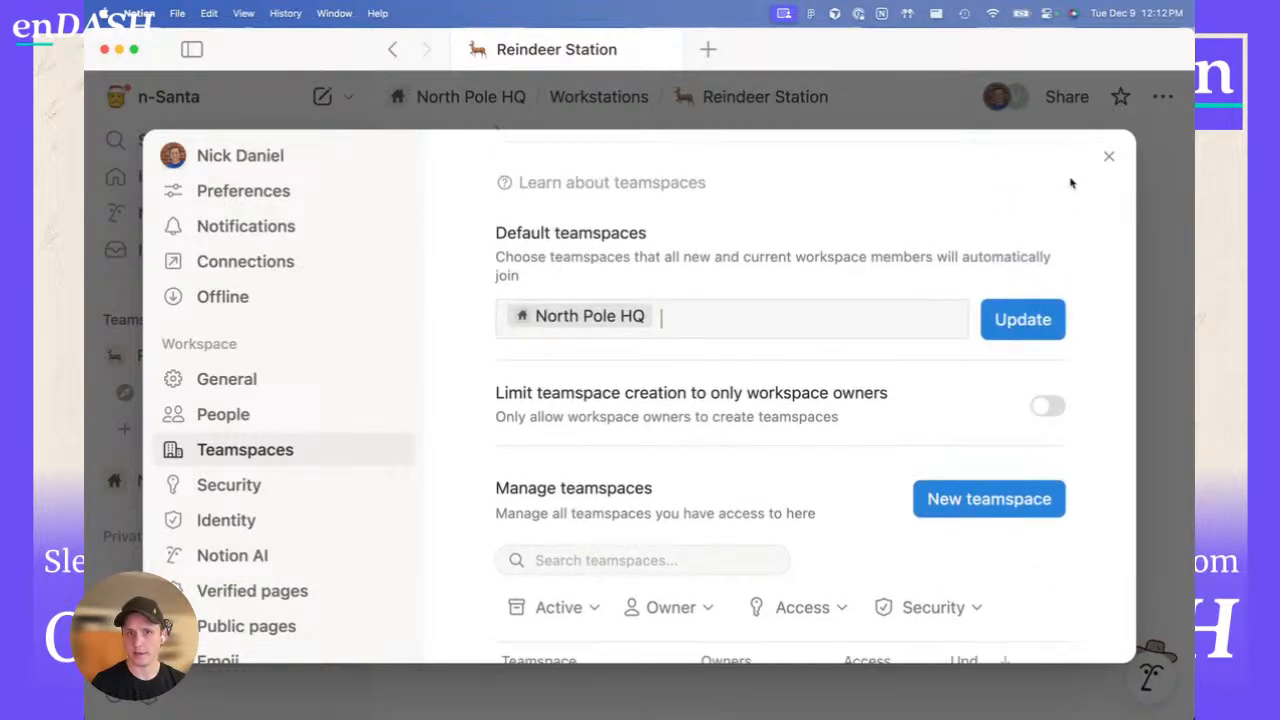
- Close the workspace settings and open the Teamspace Home page of the Reindeer Station teamspace
click(1109, 156)
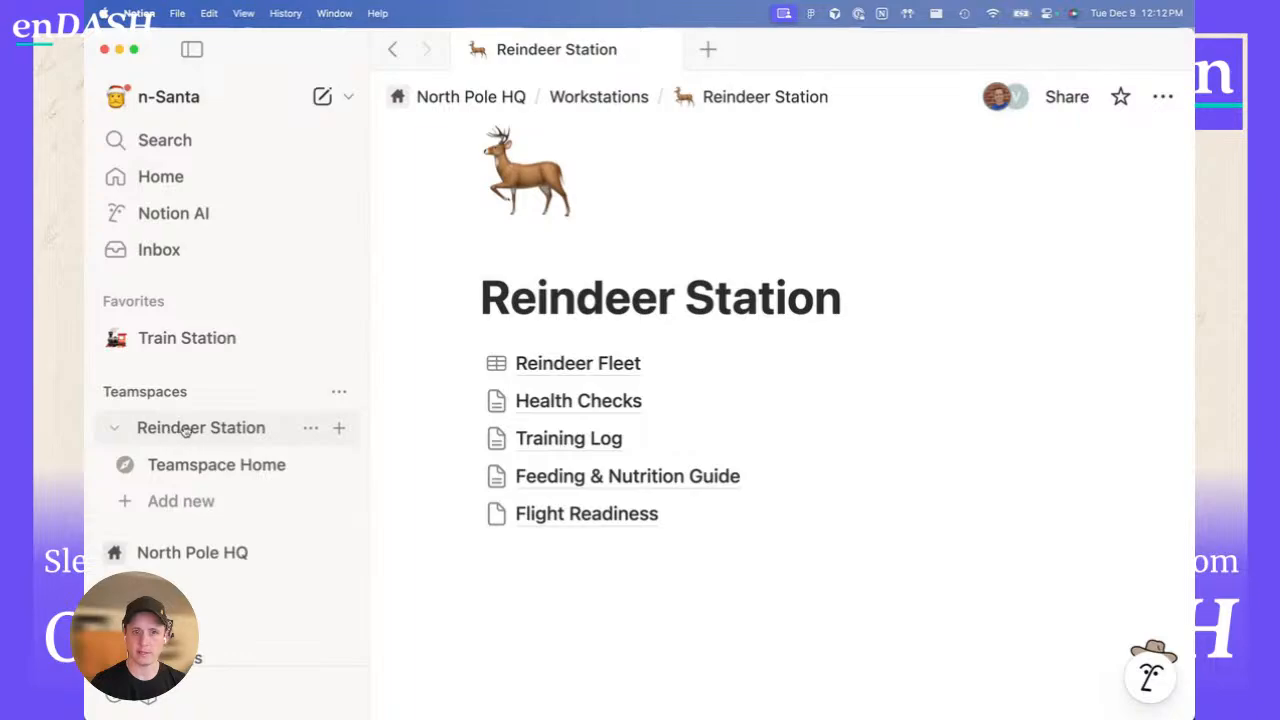
click(339, 394)
click(339, 395)
click(197, 464)
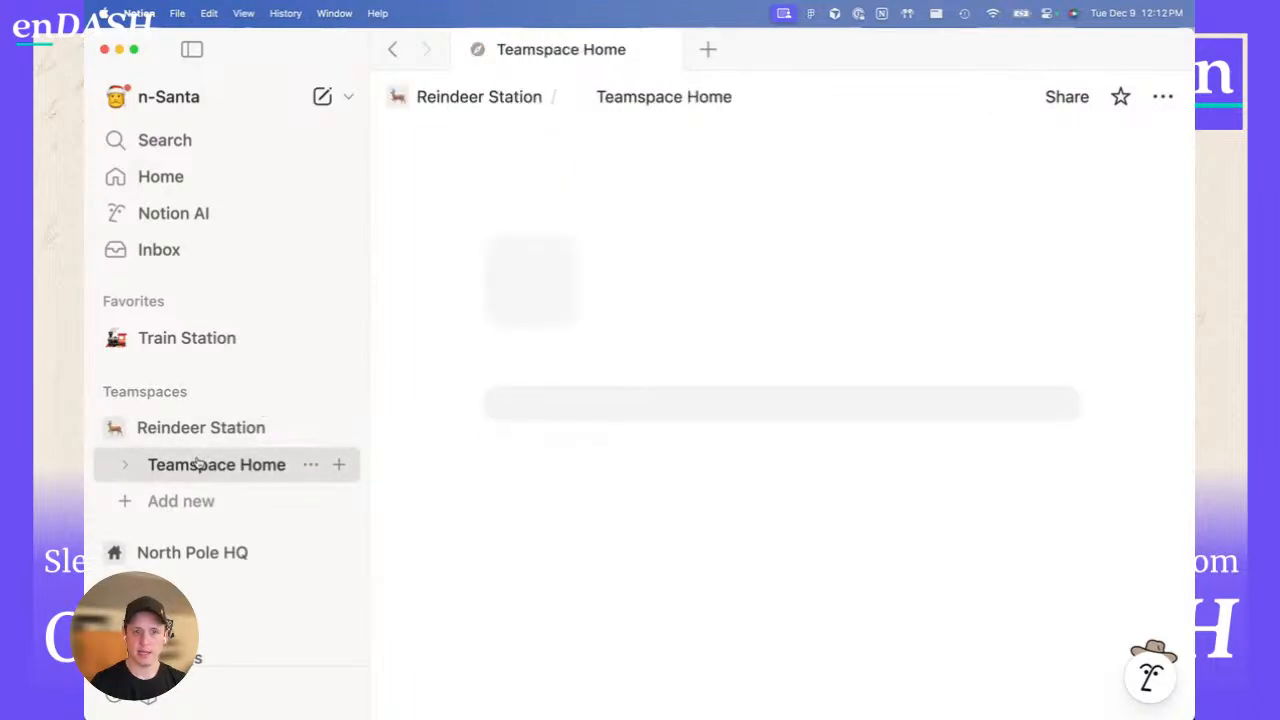
- Narrow the About the team column on the Teamspace Home page slightly so the Resources column gets wider
scroll(727, 503, down, 5)
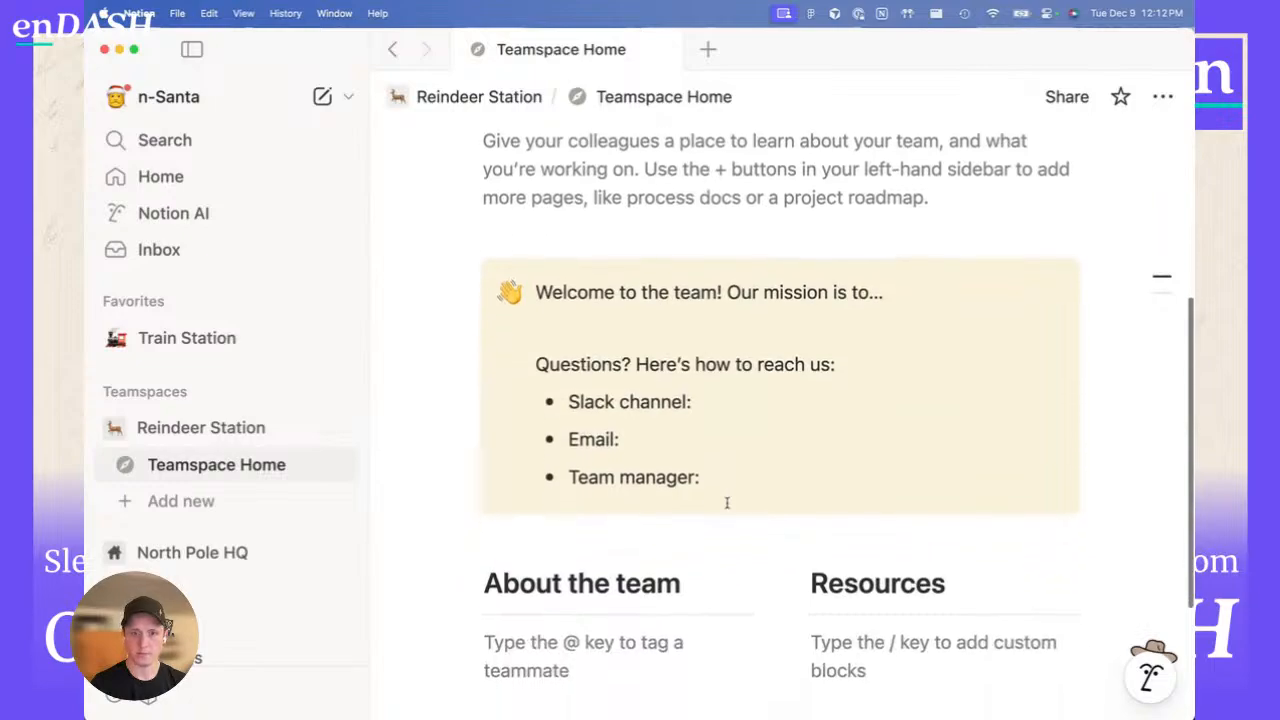
scroll(727, 503, down, 3)
scroll(727, 503, up, 5)
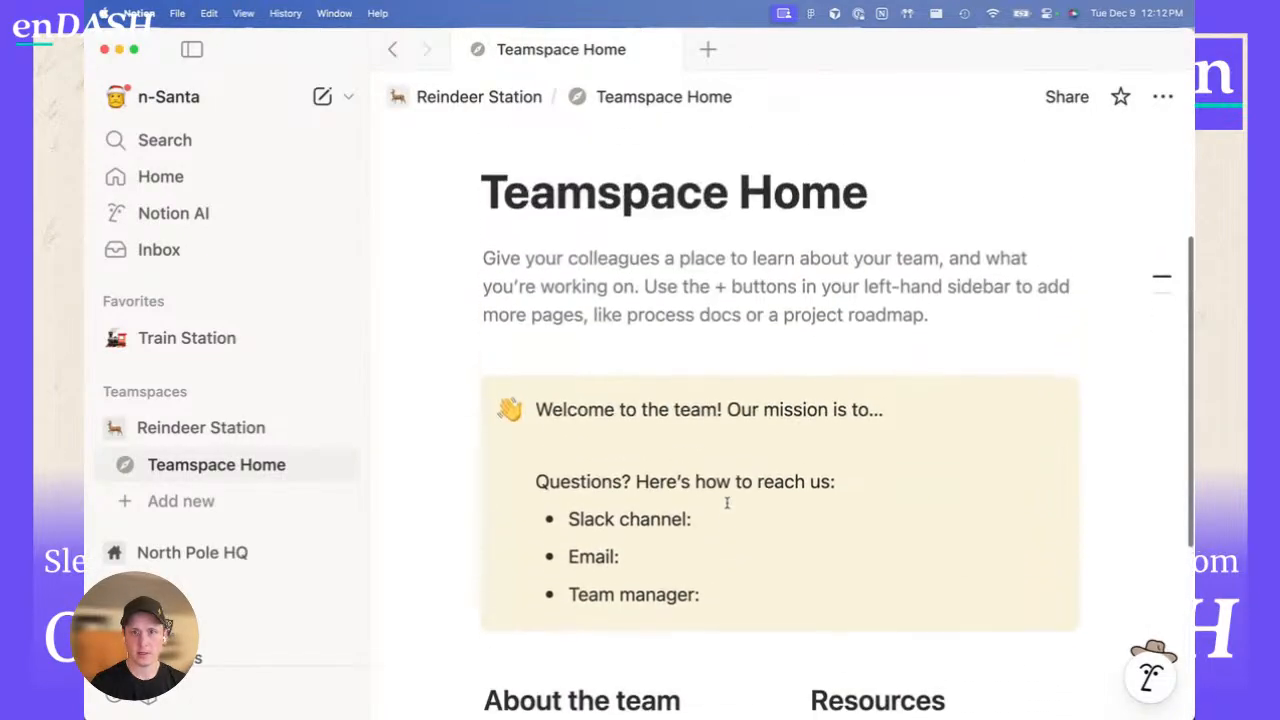
scroll(727, 503, up, 1)
scroll(727, 503, down, 5)
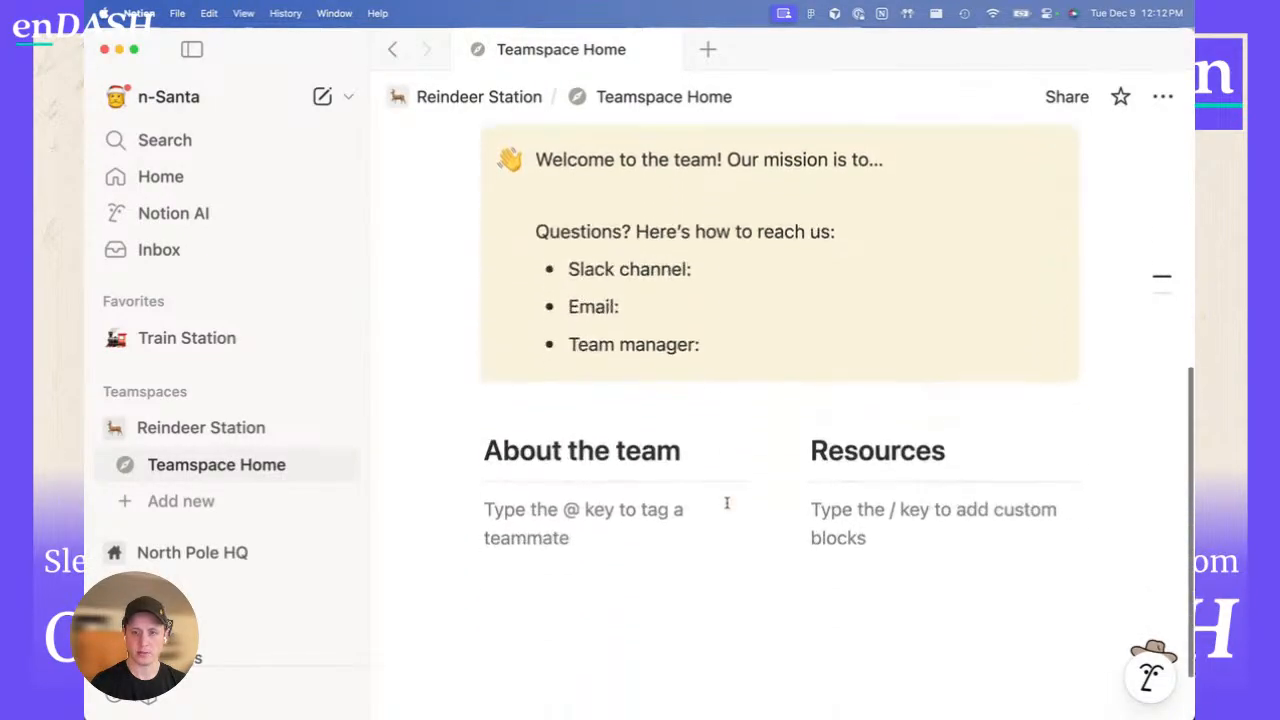
scroll(727, 503, down, 1)
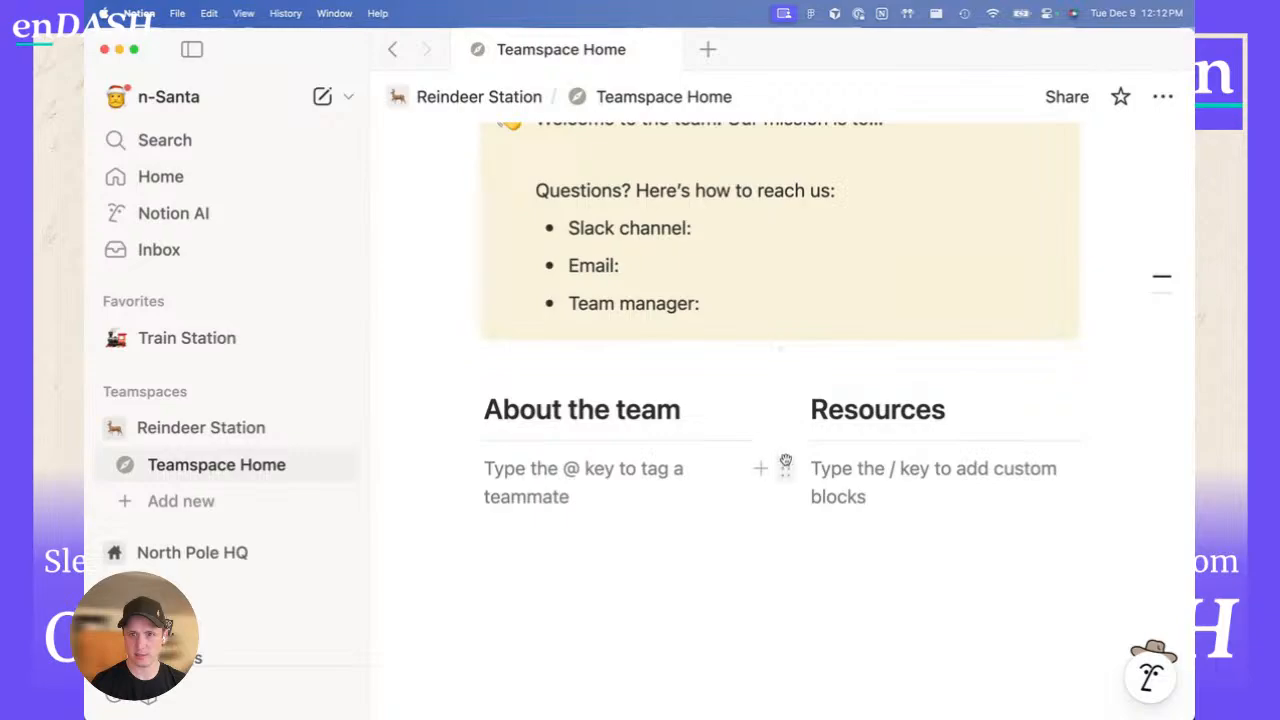
drag(780, 430, 749, 430)
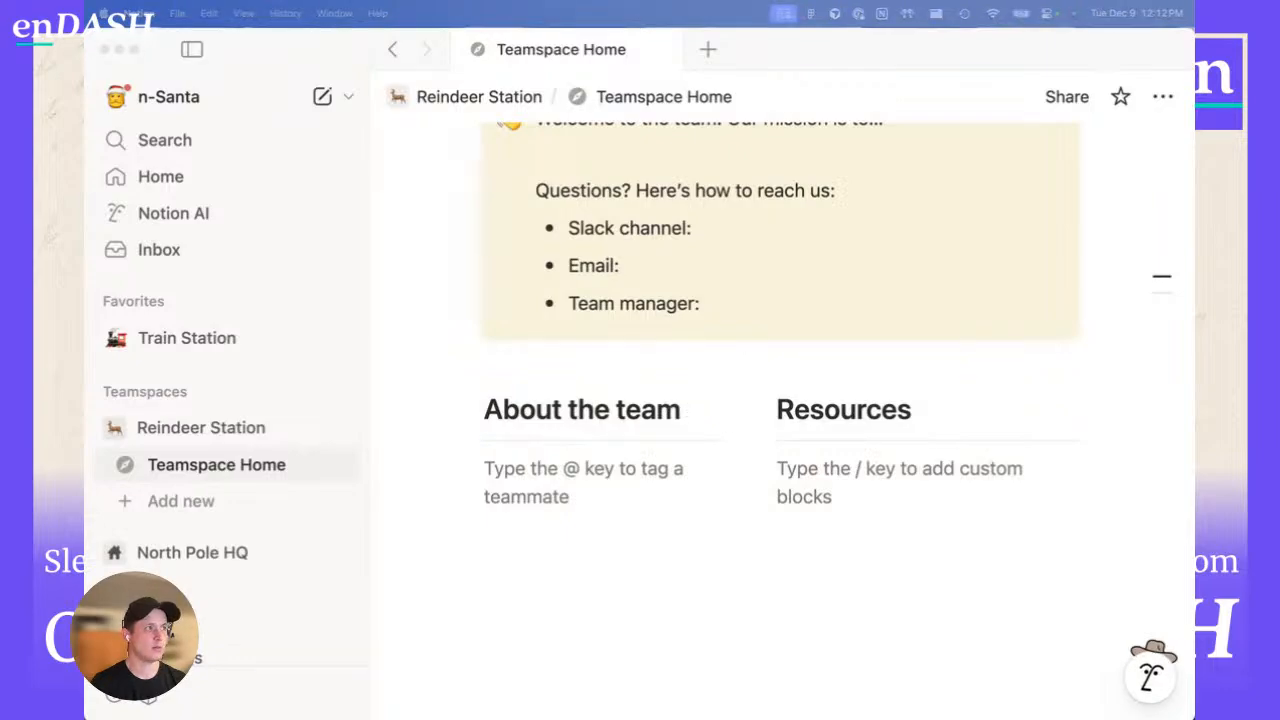
click(755, 470)
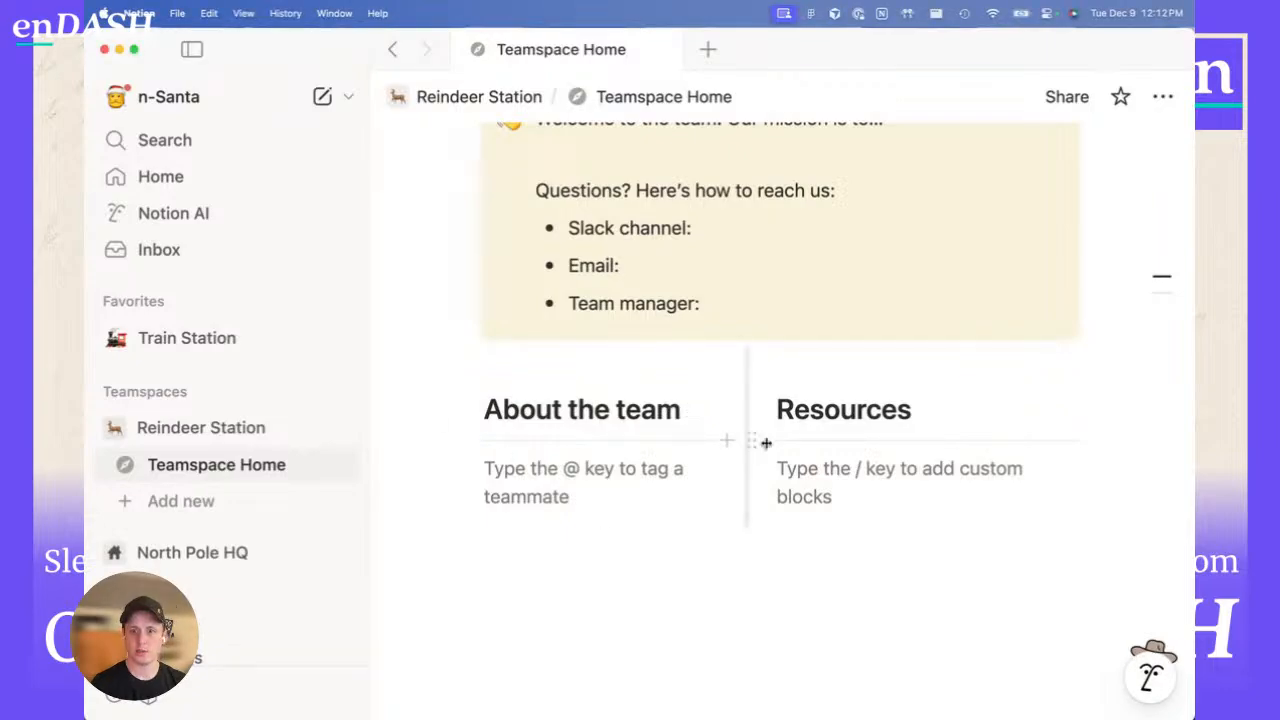
mouse_move(749, 501)
mouse_down()
mouse_move(669, 500)
mouse_move(791, 499)
mouse_move(759, 494)
mouse_up()
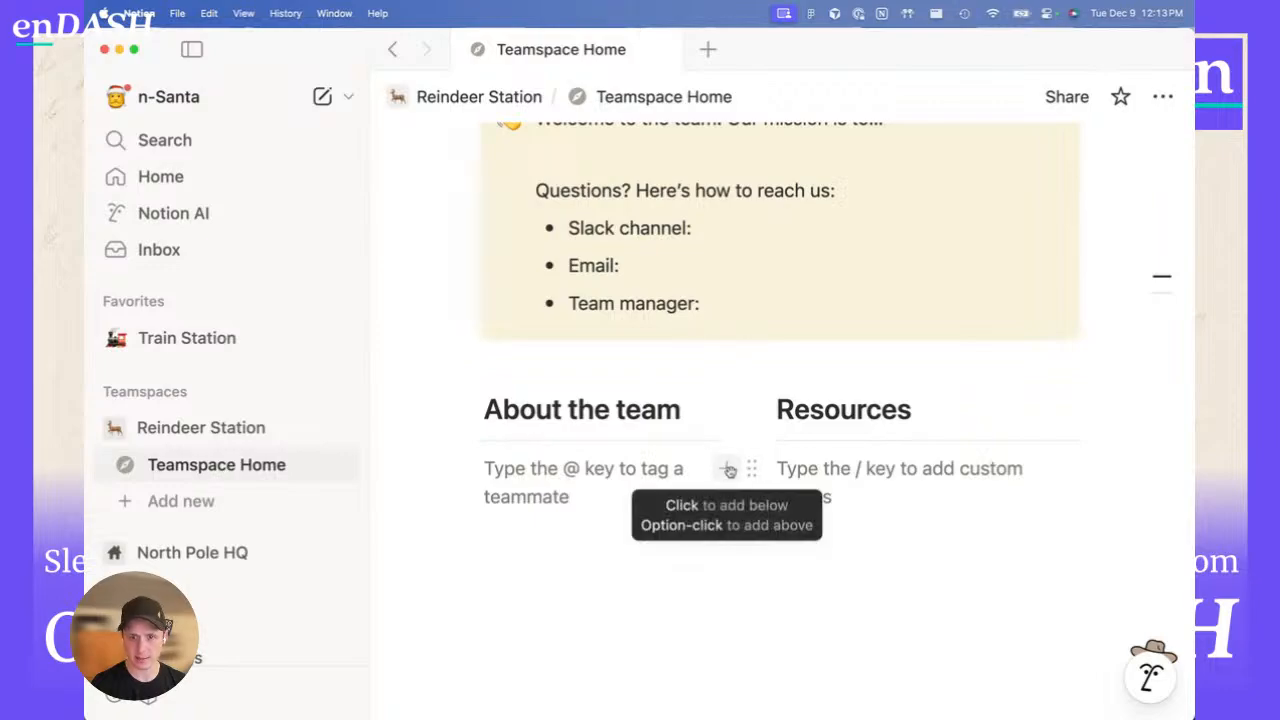
- Insert an empty block under the Resources placeholder text and discard it
click(728, 468)
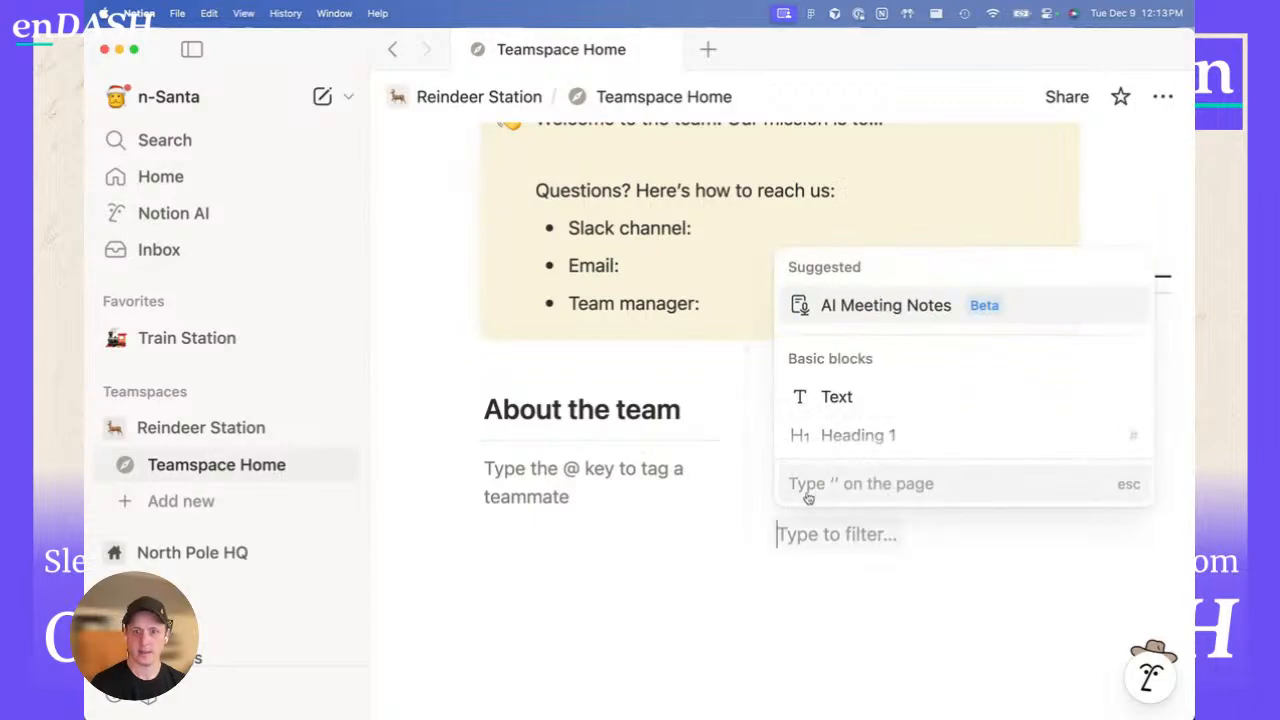
click(831, 557)
key(BackSpace)
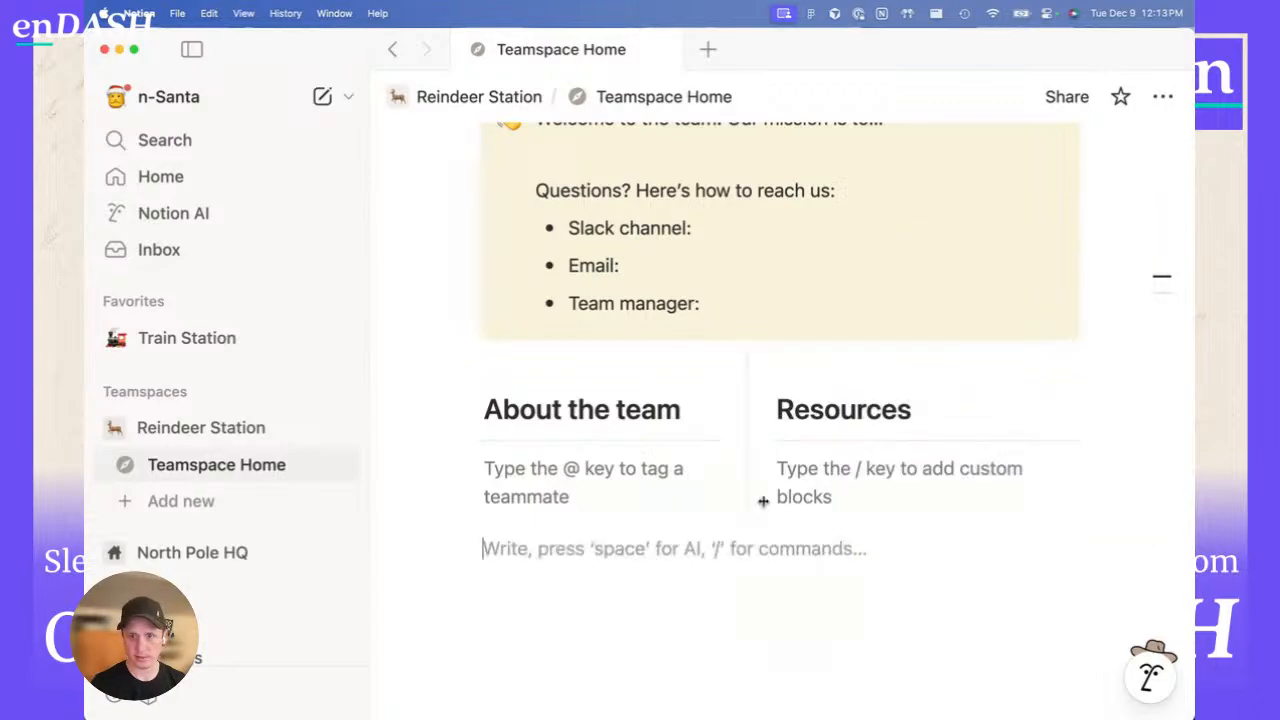
mouse_move(745, 495)
mouse_down()
mouse_move(795, 500)
mouse_move(753, 497)
mouse_up()
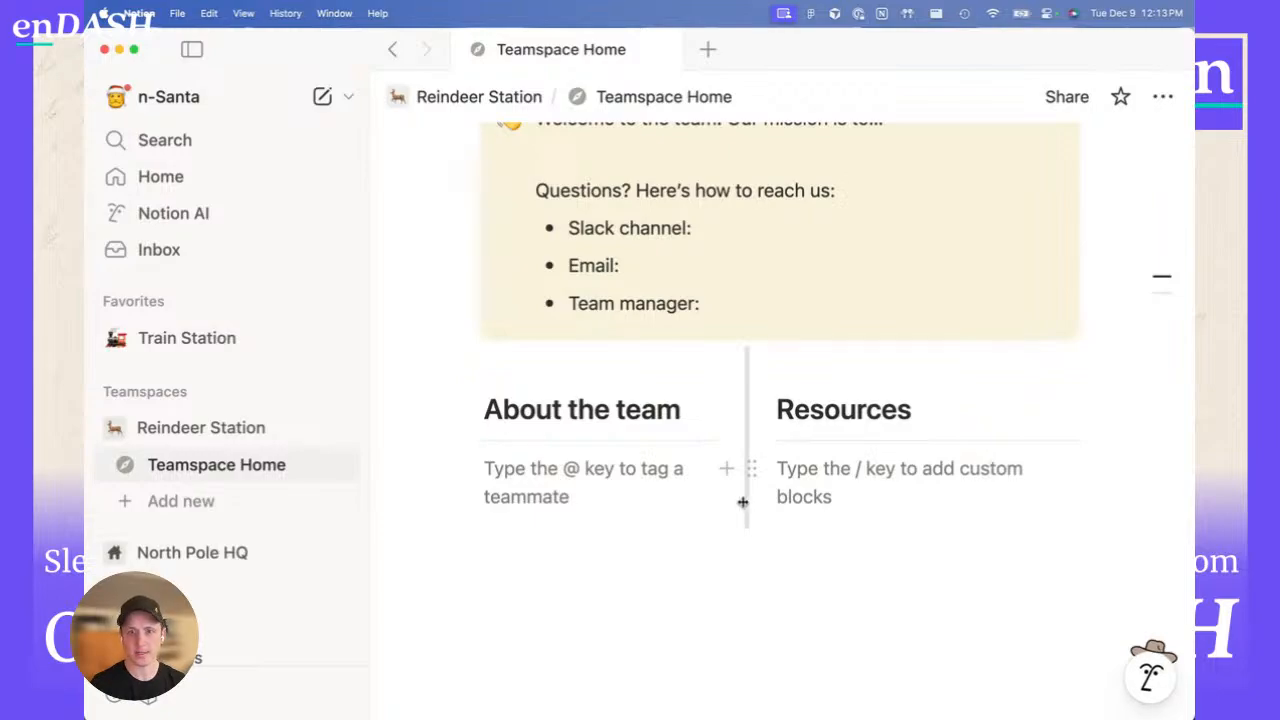
scroll(746, 502, up, 2)
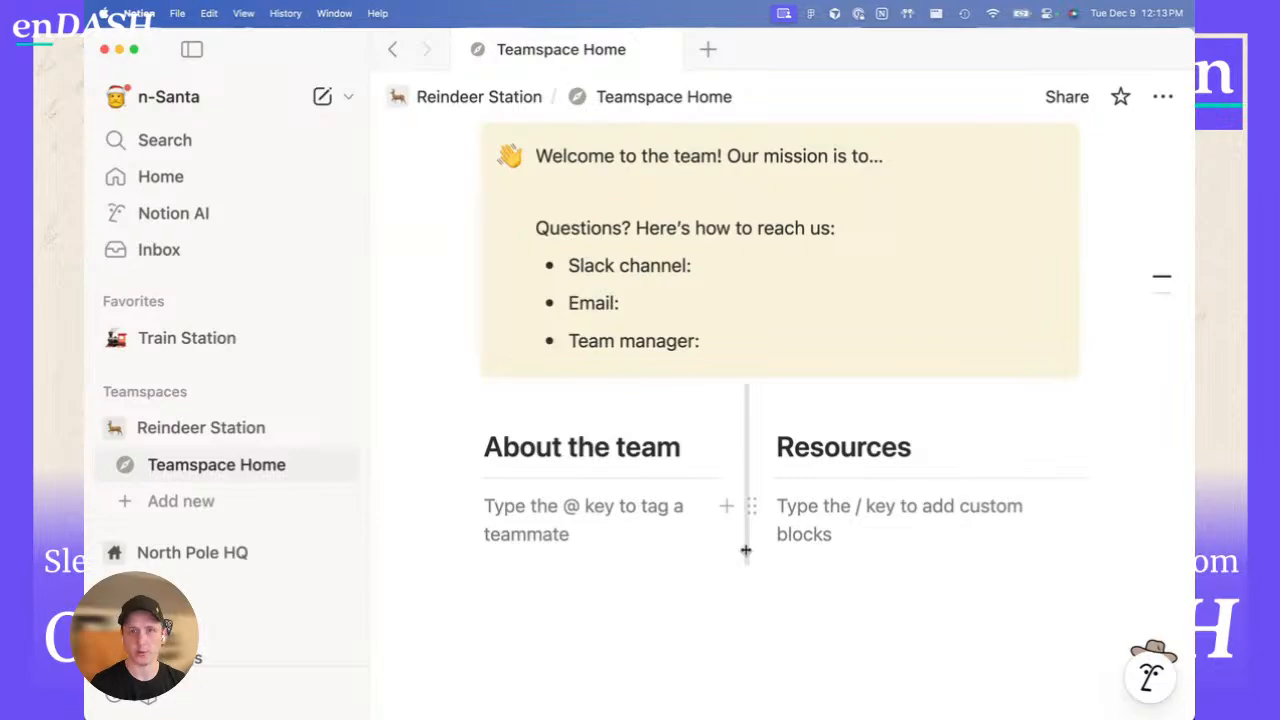
scroll(740, 550, up, 10)
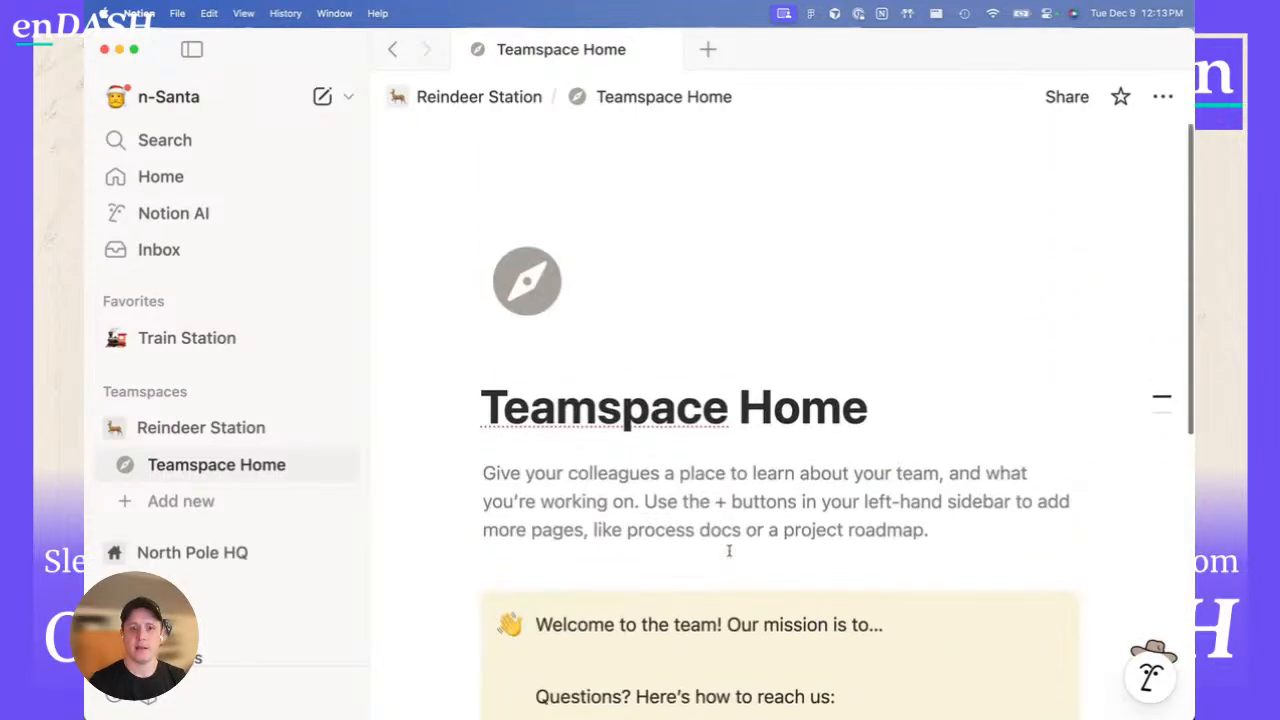
- Expand North Pole HQ and move its Reindeer Station page from Workstations into the Reindeer Station teamspace
click(115, 557)
scroll(206, 551, down, 3)
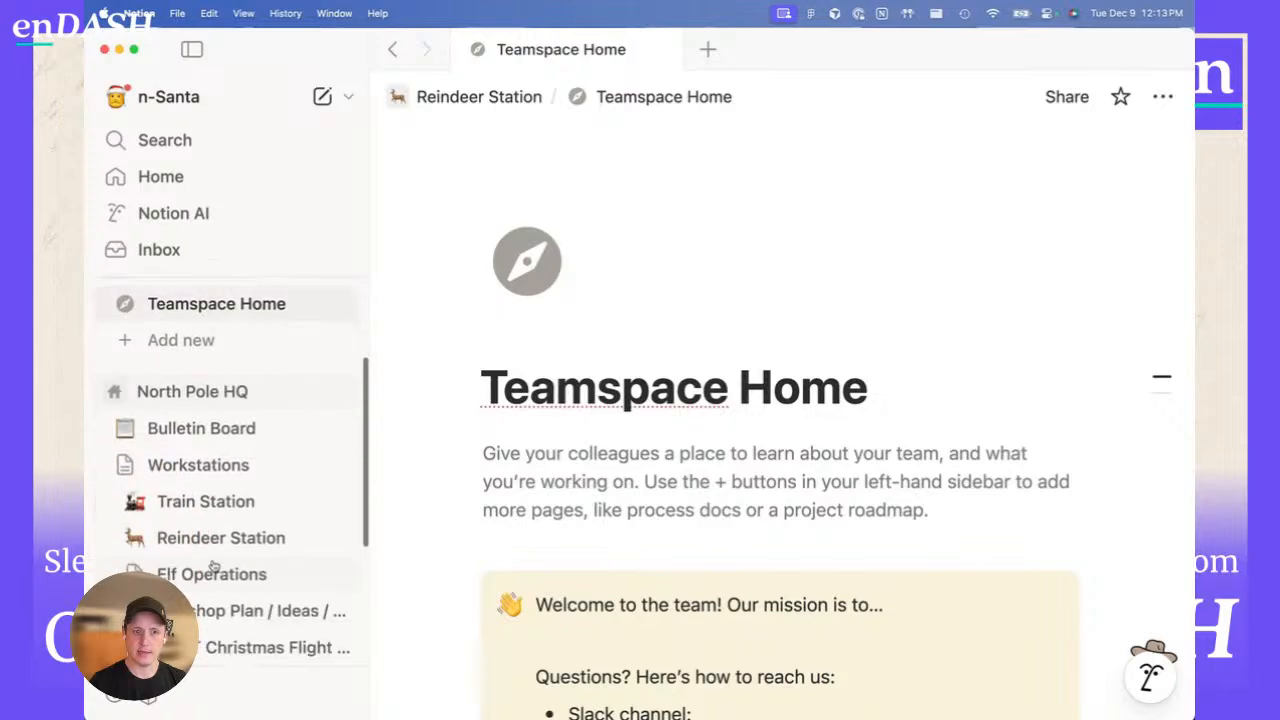
click(206, 546)
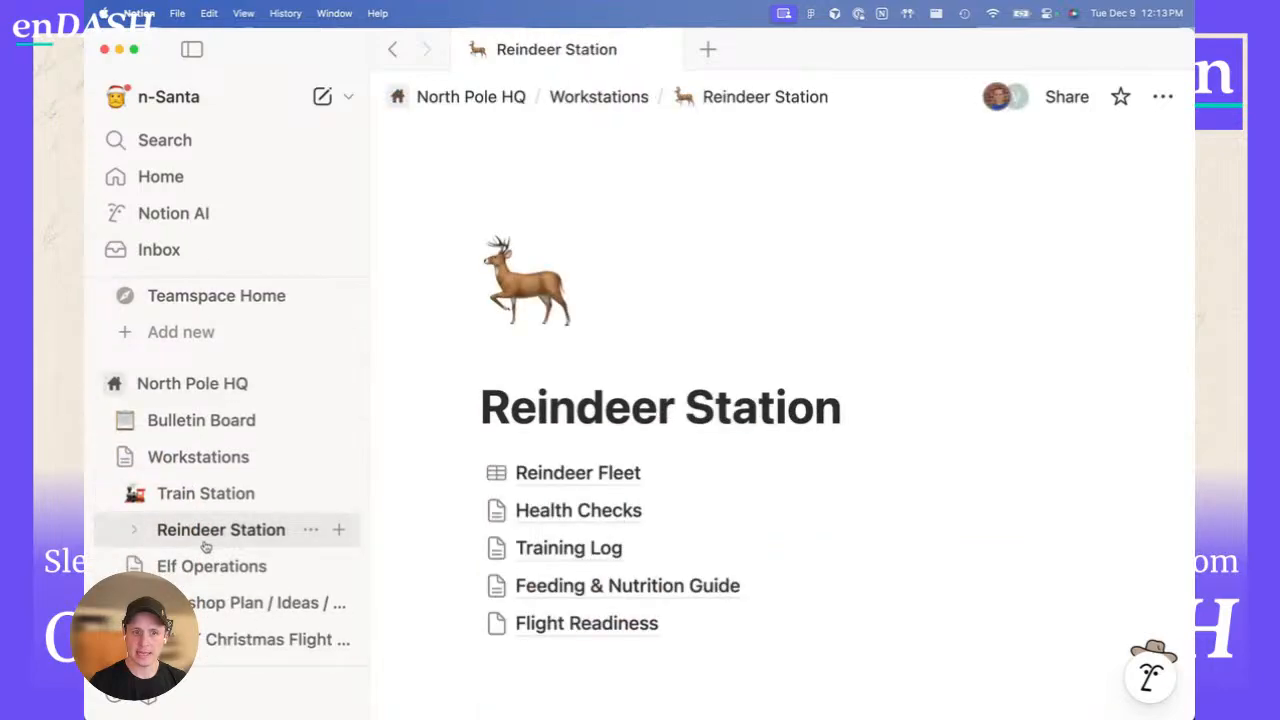
drag(206, 544, 192, 388)
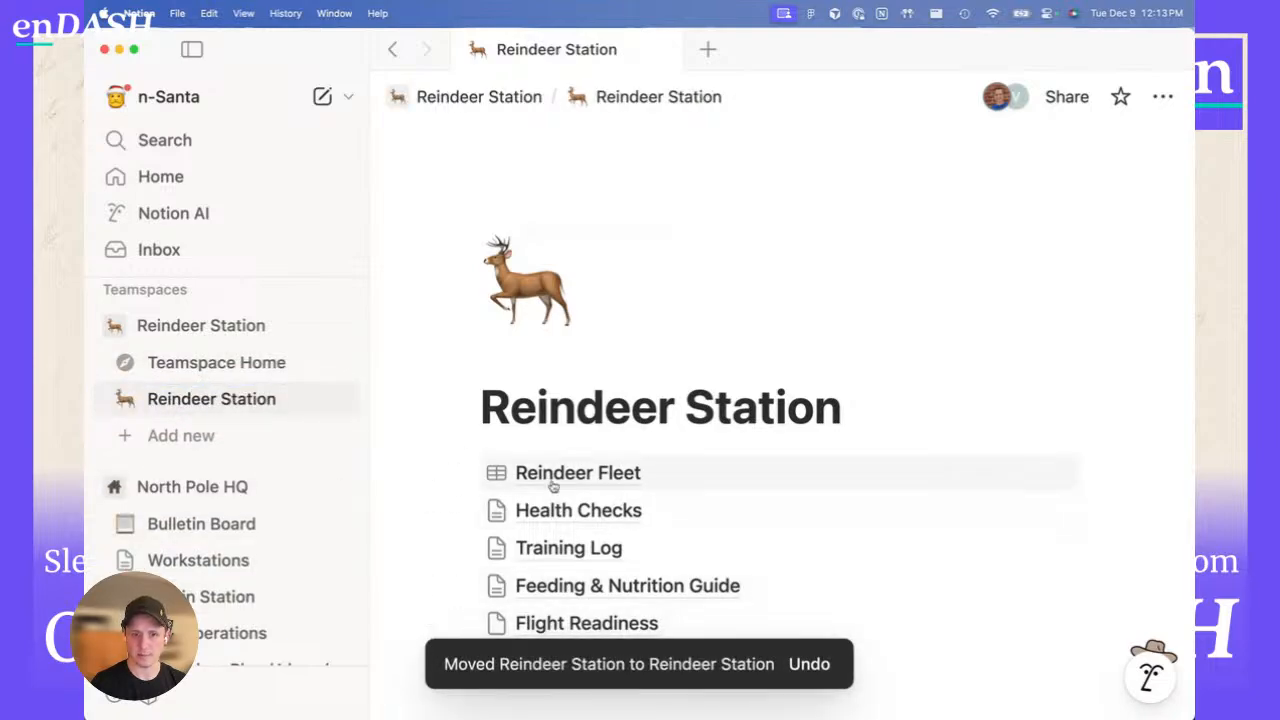
scroll(552, 490, down, 1)
scroll(552, 470, up, 1)
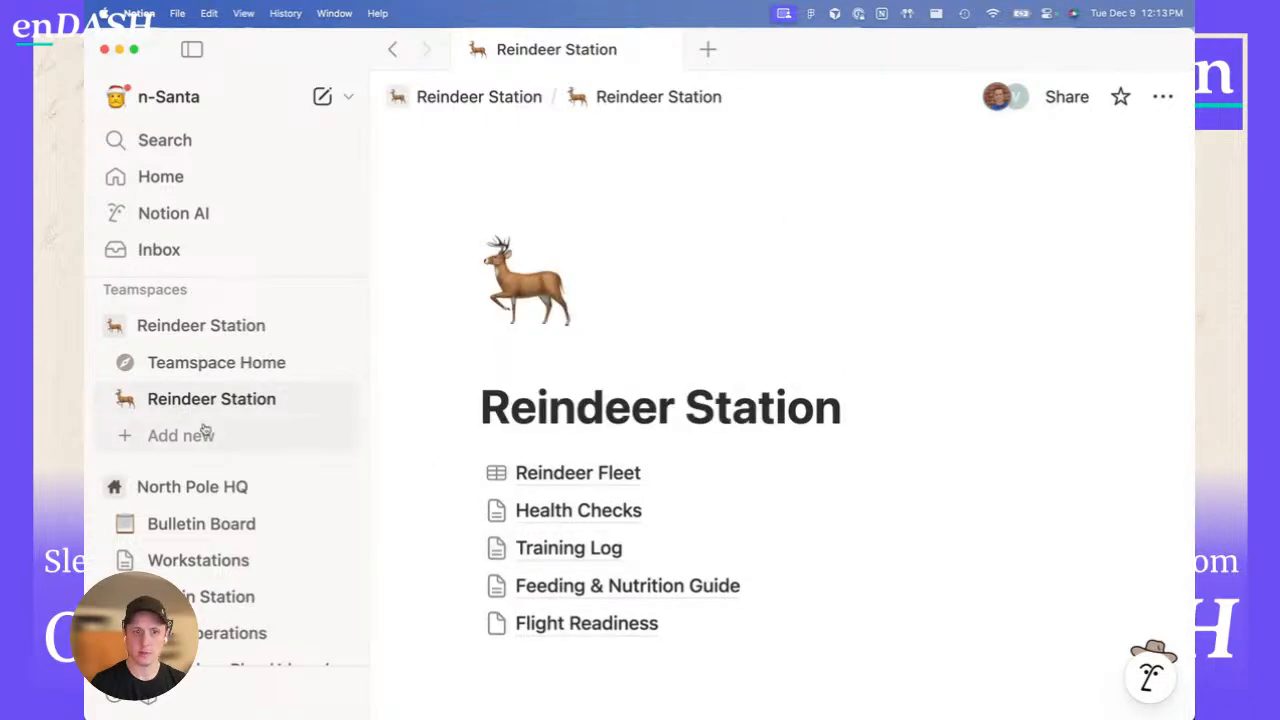
- Move the Reindeer Station page back under Workstations in North Pole HQ and expand it to review its subpages
drag(135, 410, 205, 605)
click(135, 597)
scroll(200, 598, down, 1)
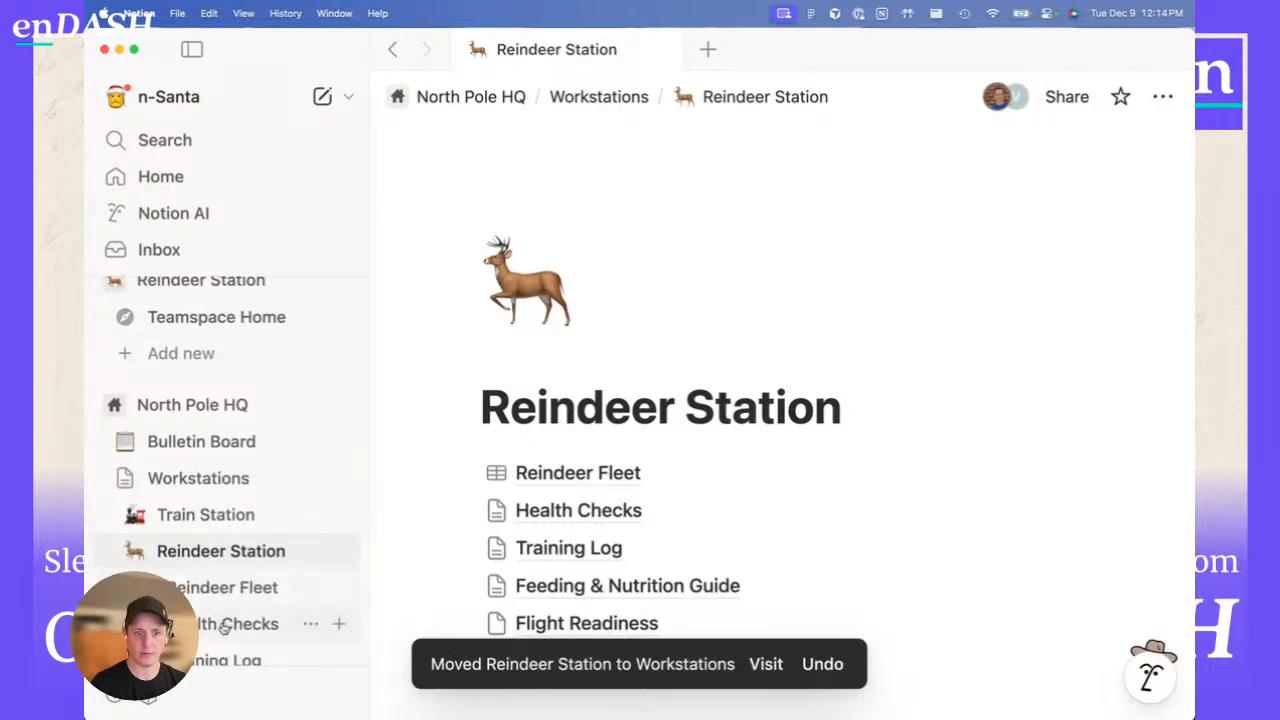
scroll(220, 626, down, 2)
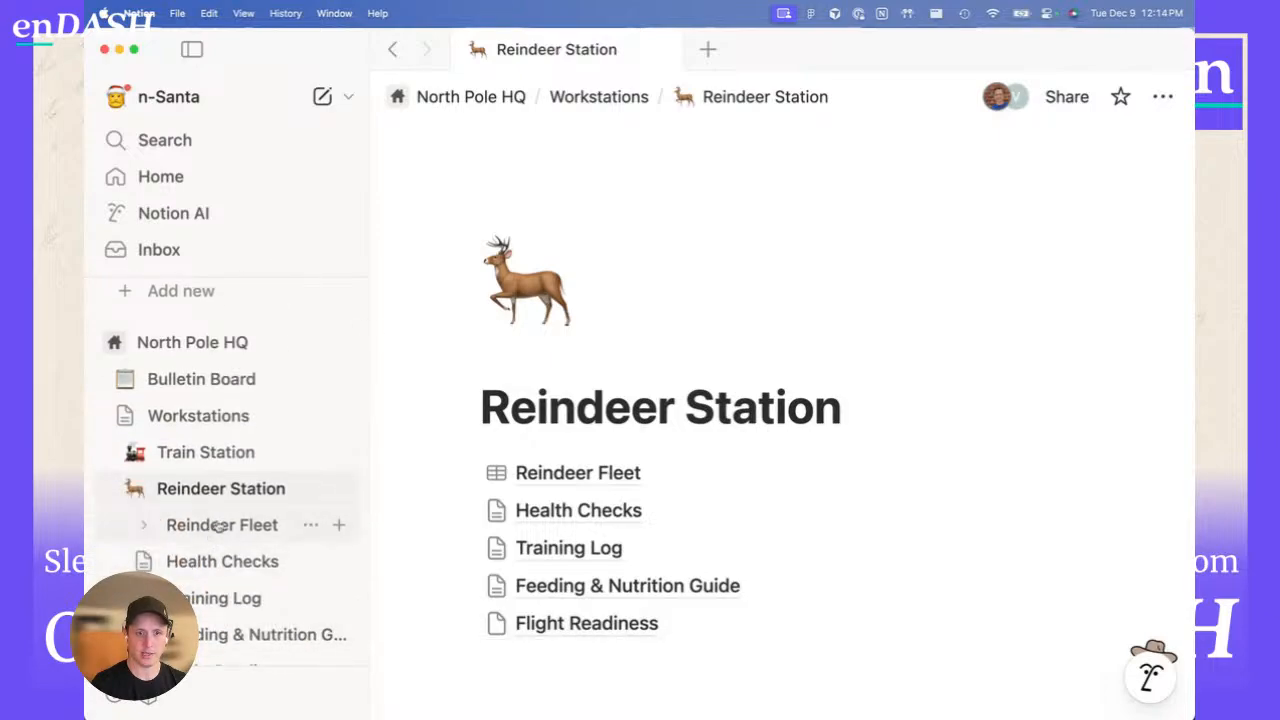
scroll(211, 562, up, 2)
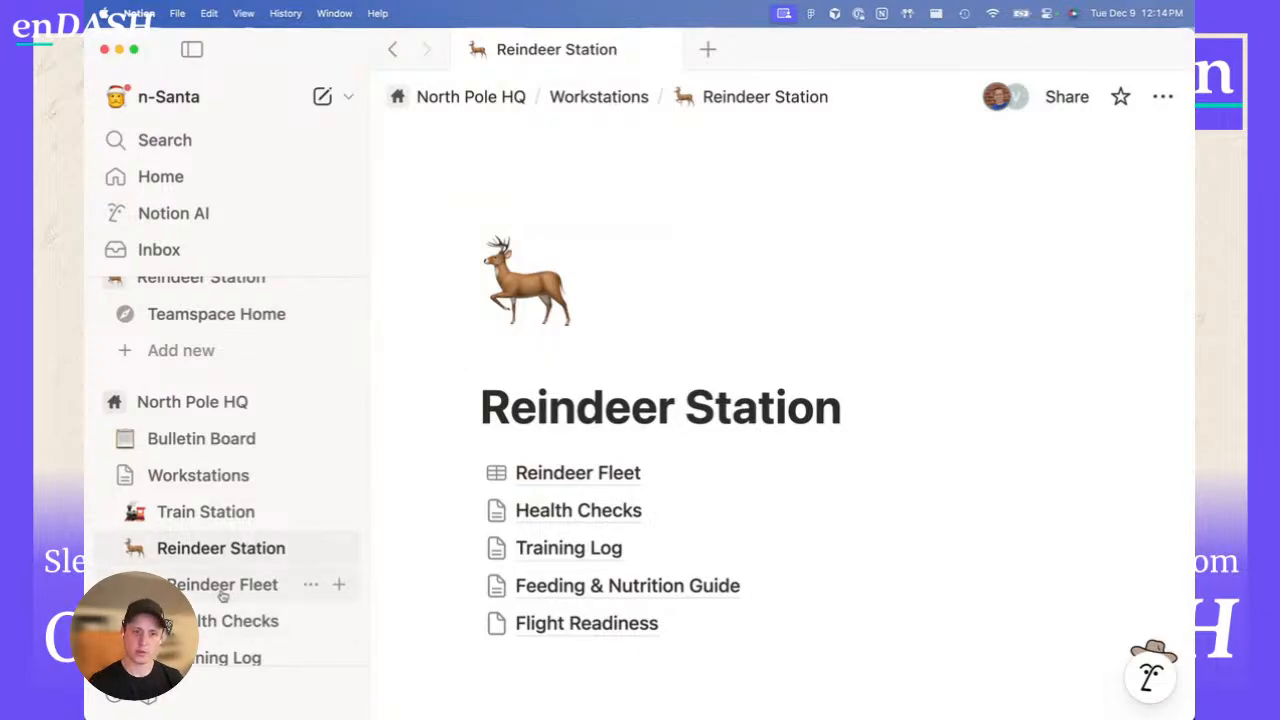
scroll(212, 586, up, 1)
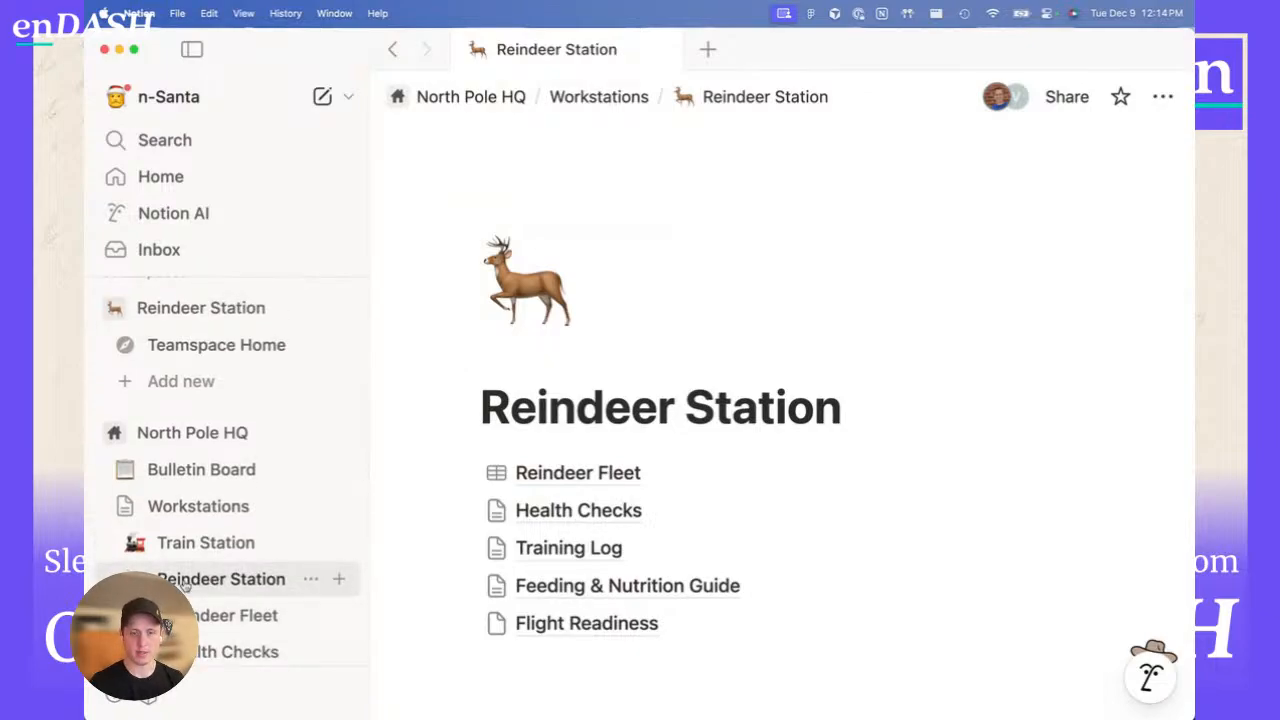
- Move the Reindeer Station page with its subpages into the Reindeer Station teamspace below Teamspace Home, and collapse its subpage list
drag(185, 585, 194, 368)
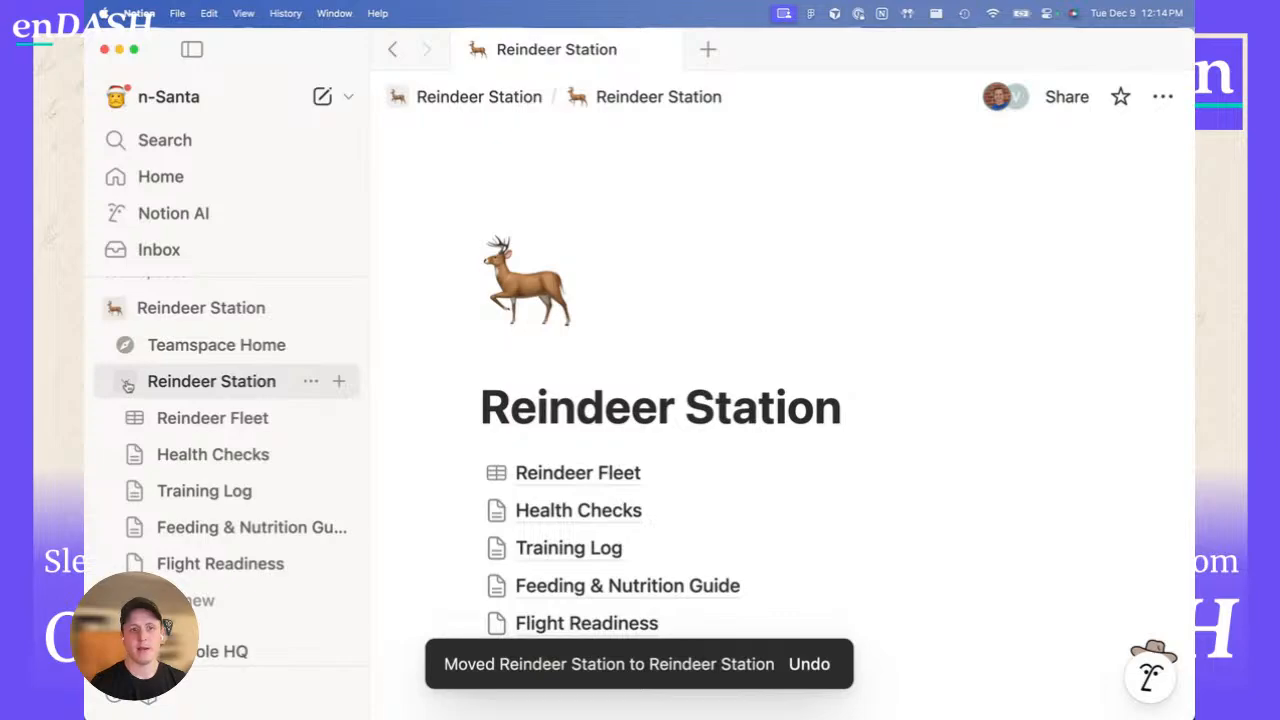
click(128, 386)
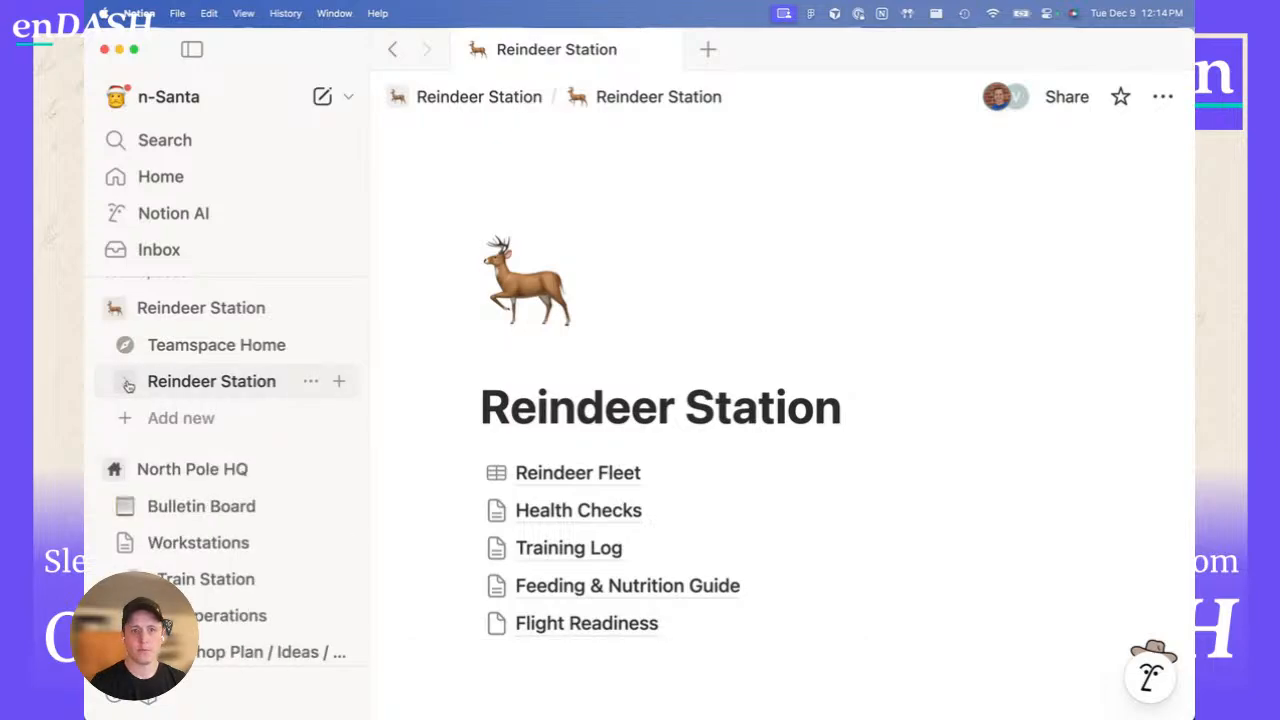
scroll(140, 388, up, 1)
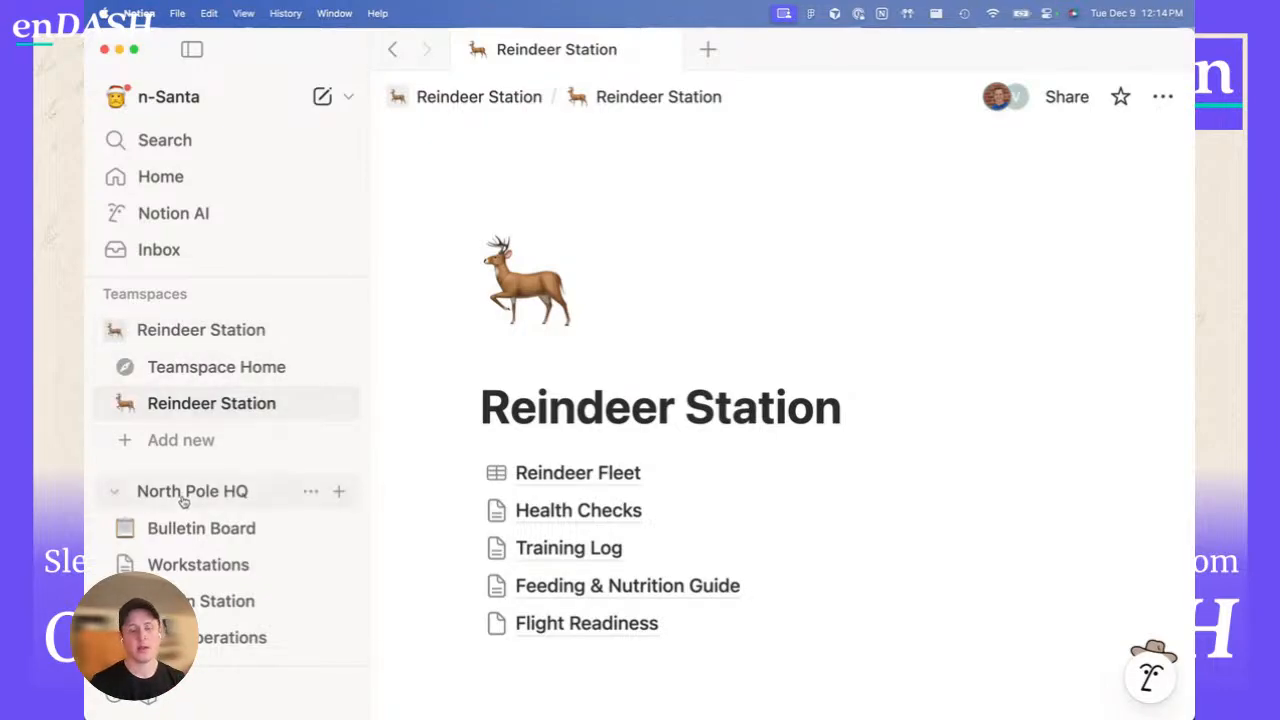
scroll(174, 383, up, 1)
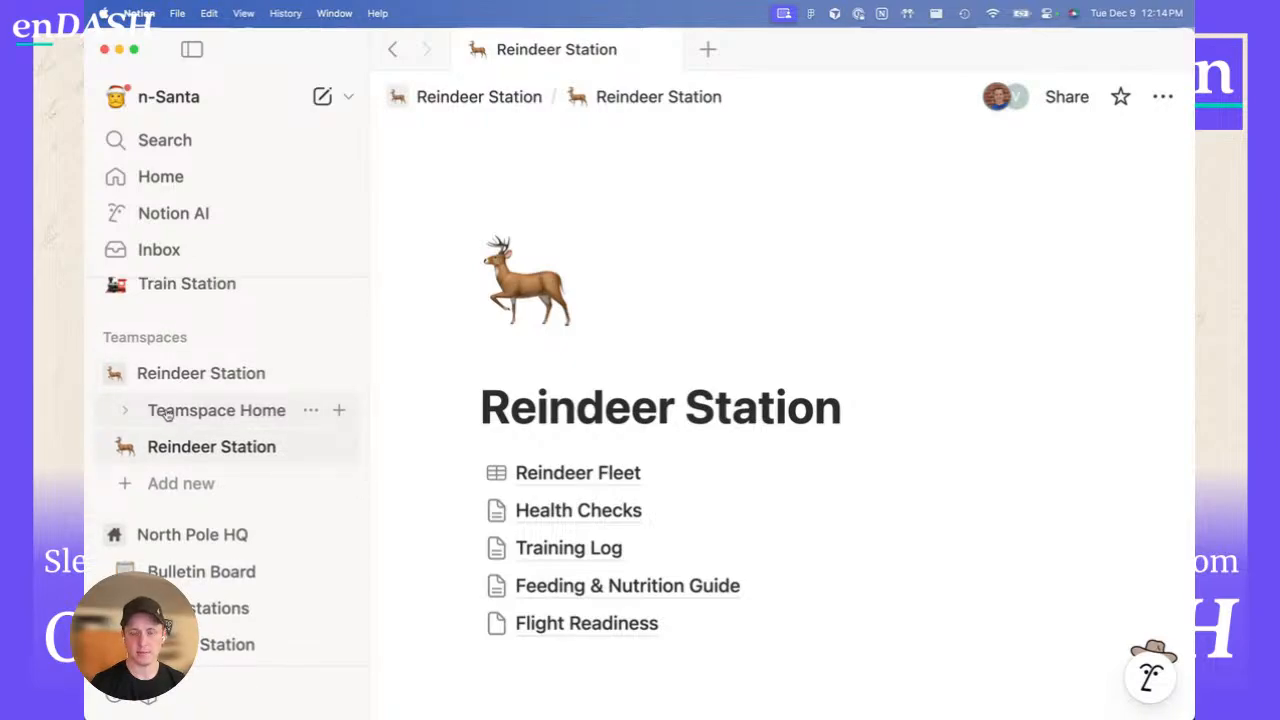
- Open Teamspace Home, and collapse and expand the Reindeer Station teamspace to show how its pages are grouped
click(168, 414)
click(172, 374)
click(172, 374)
click(174, 375)
click(174, 375)
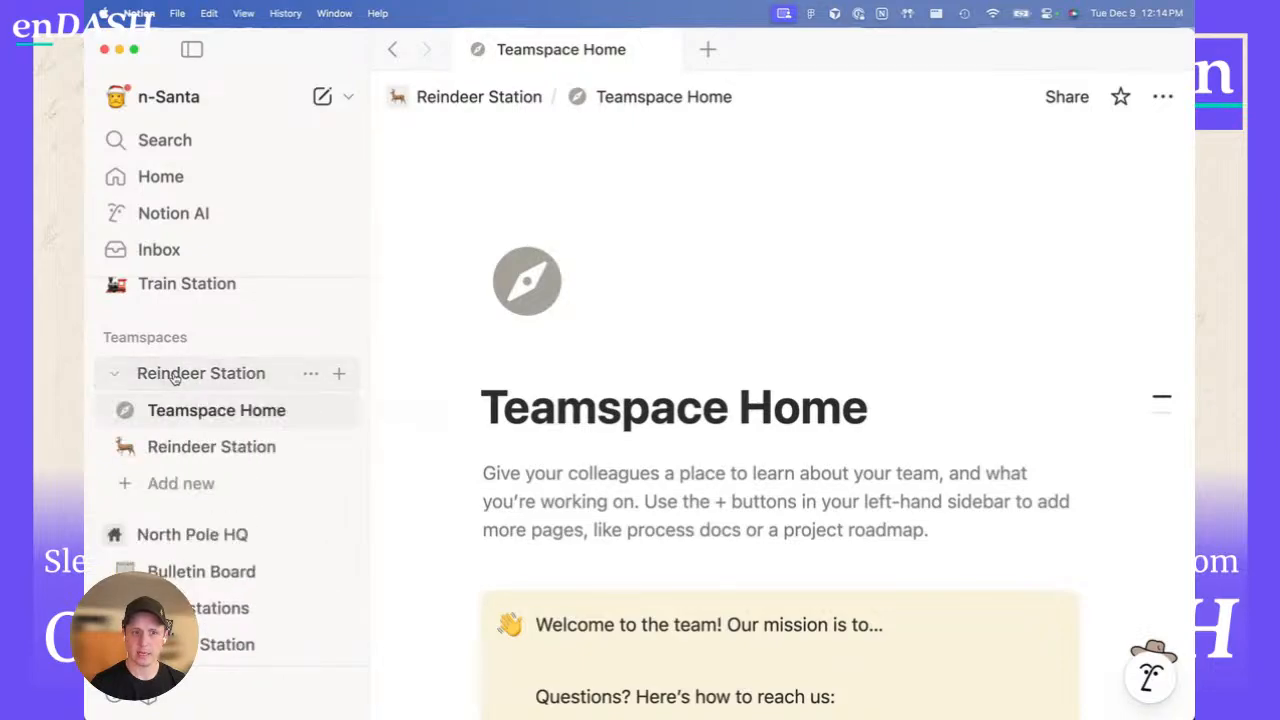
click(174, 375)
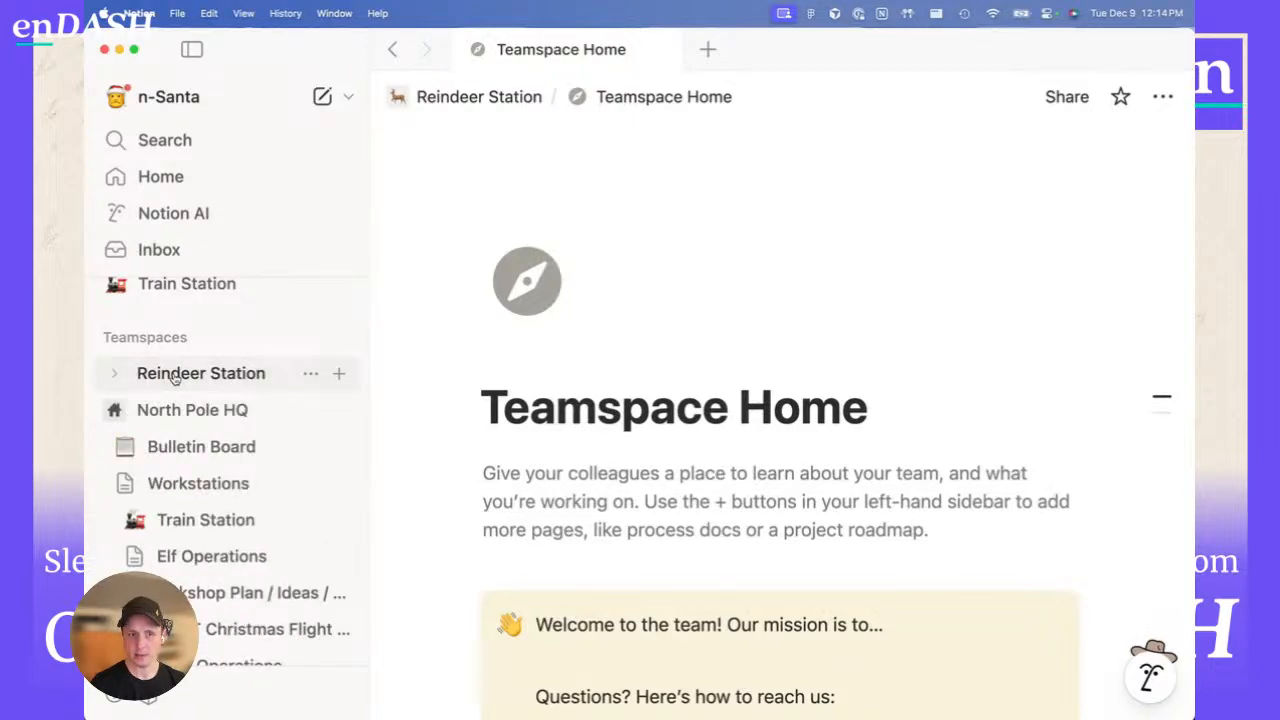
click(174, 375)
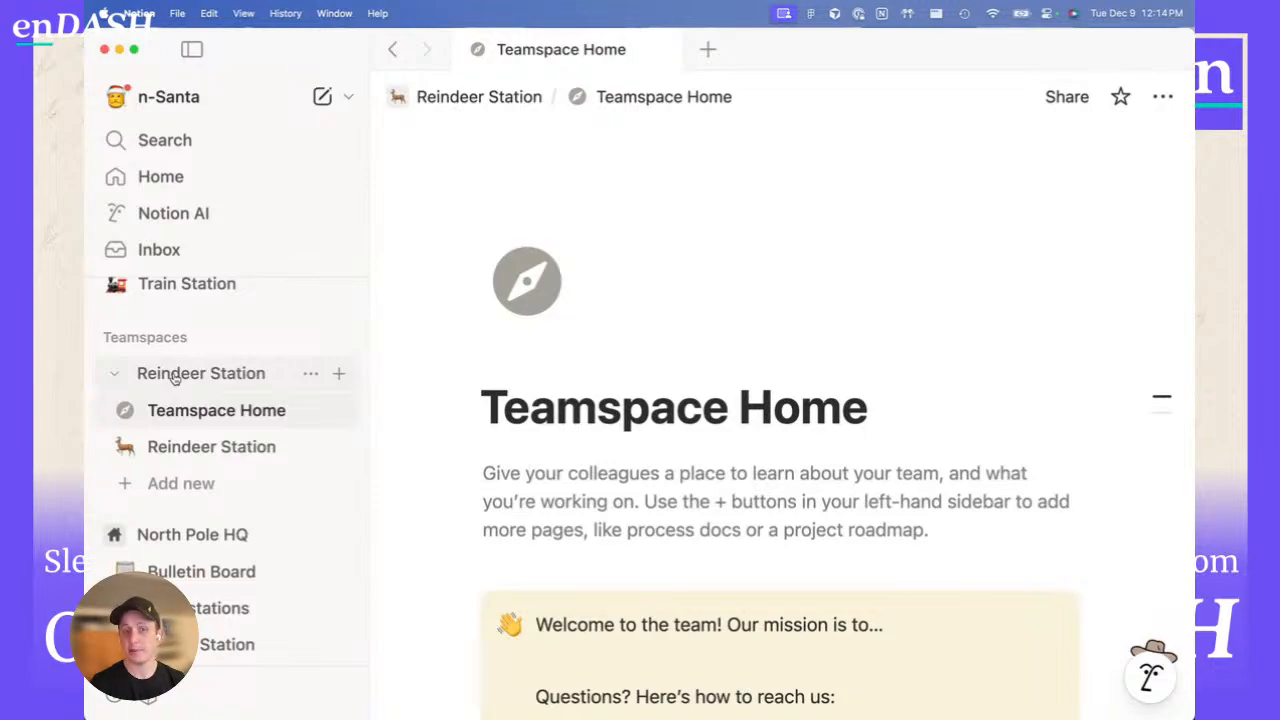
click(174, 375)
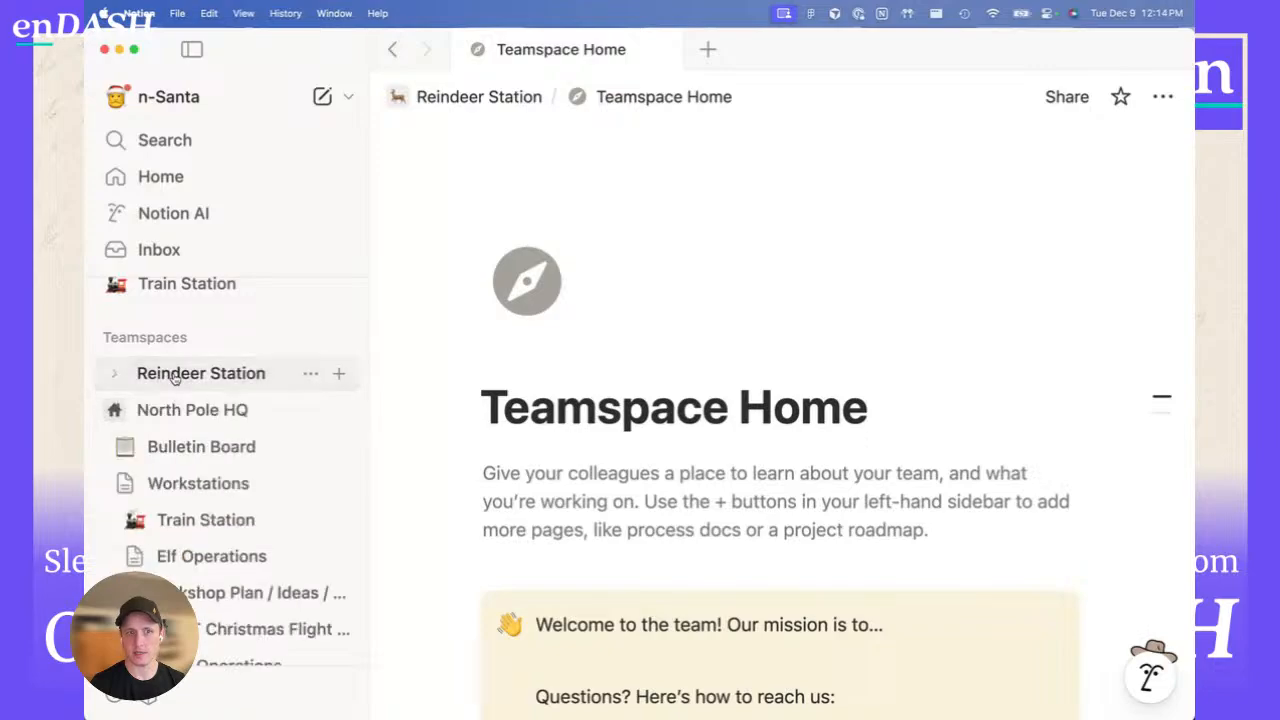
- Expand the Reindeer Station teamspace and move its Teamspace Home page to the trash
click(174, 375)
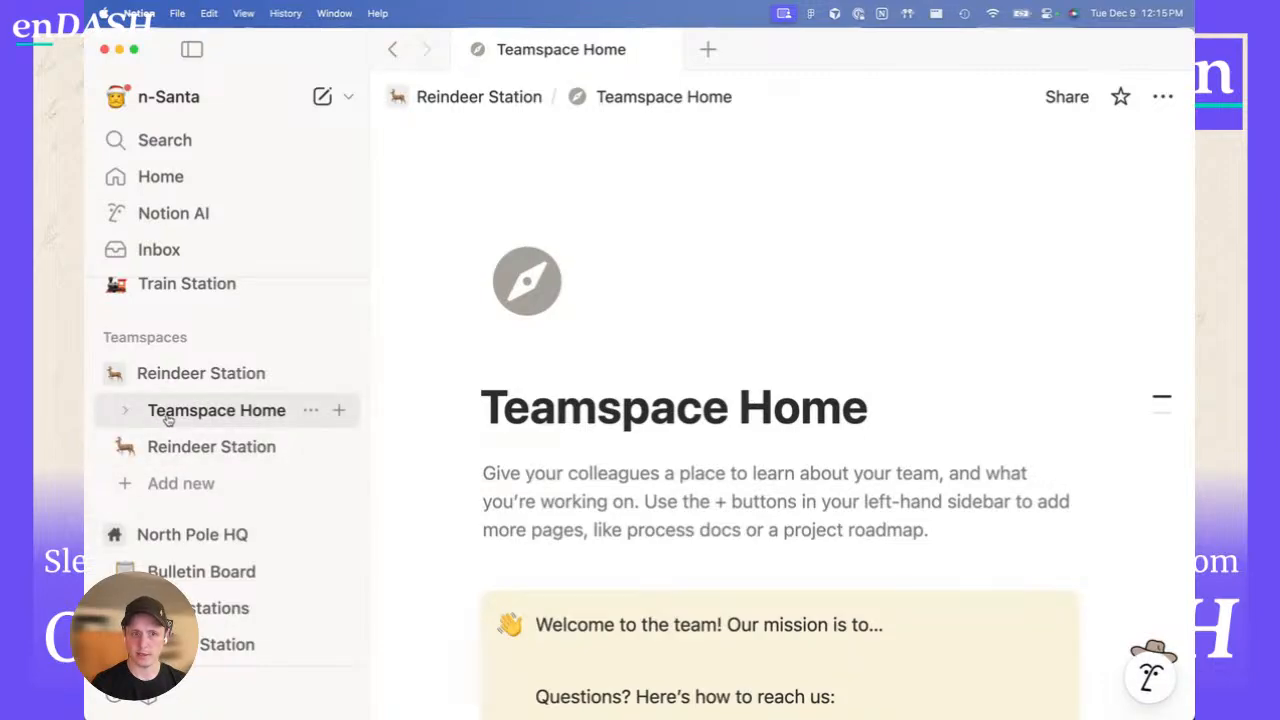
click(312, 411)
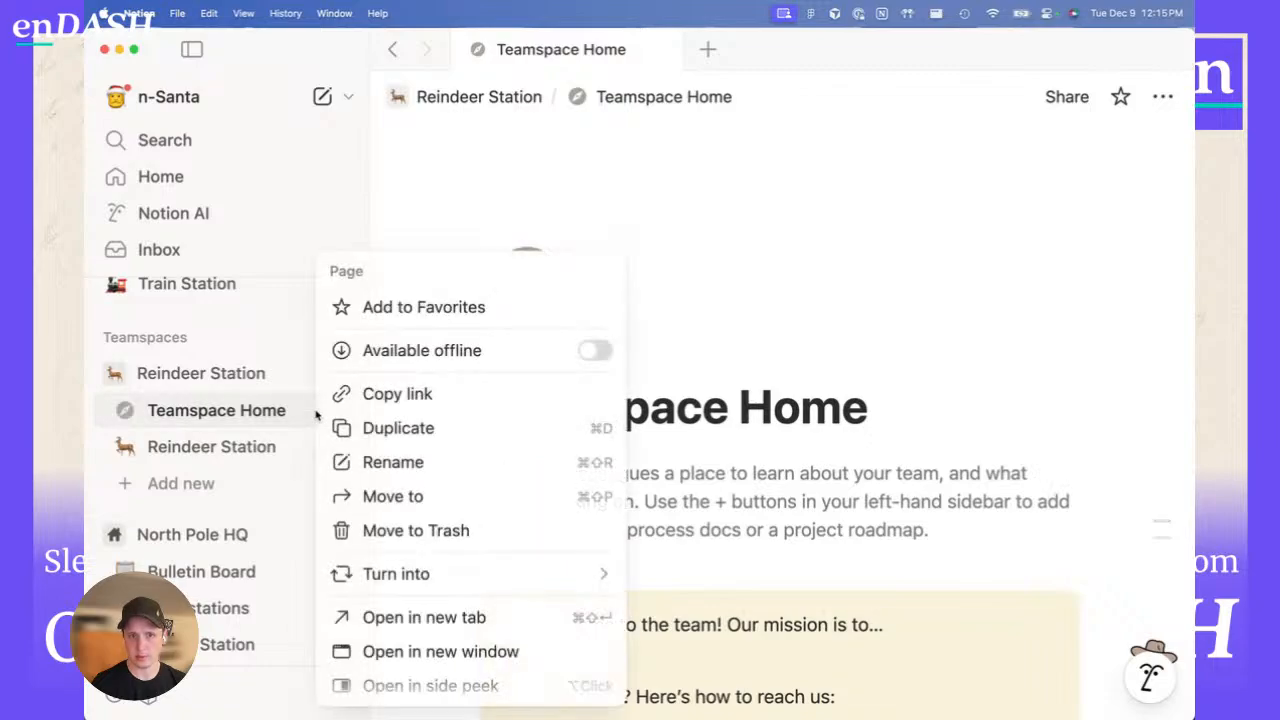
click(395, 532)
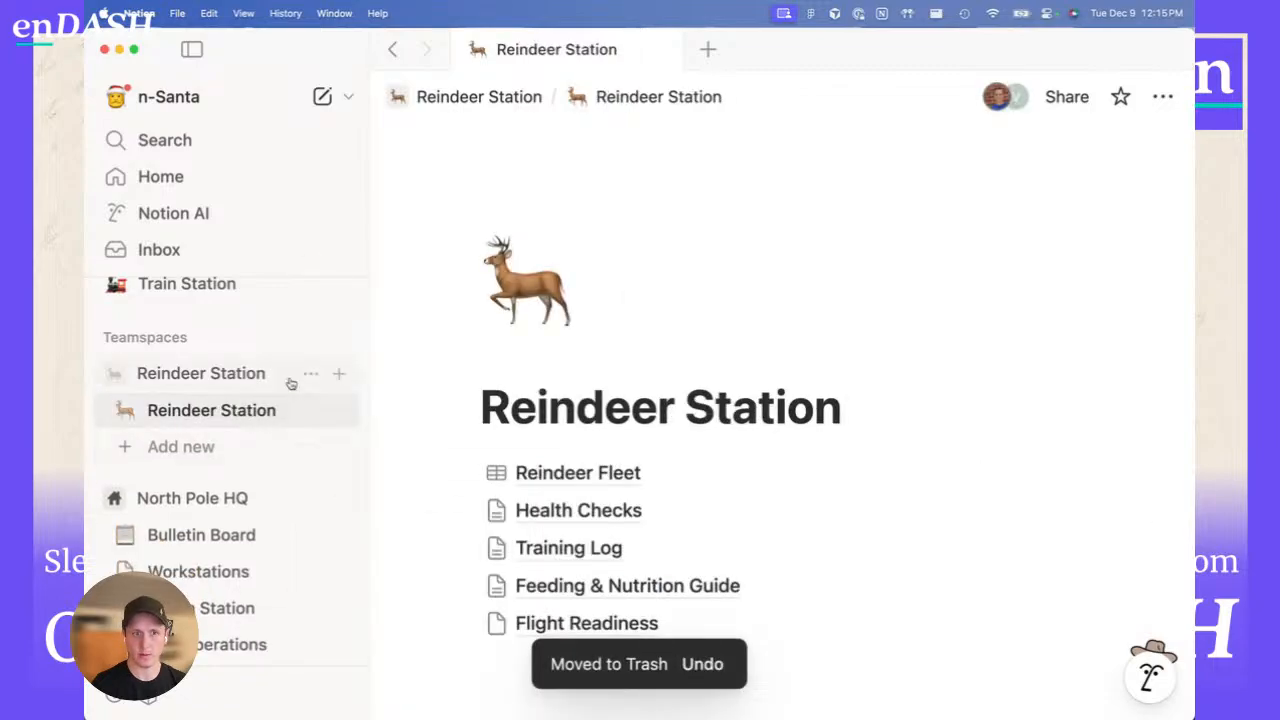
- Add a new page named Reindeer Home to the Reindeer Station teamspace and place it above the Reindeer Station page
click(339, 374)
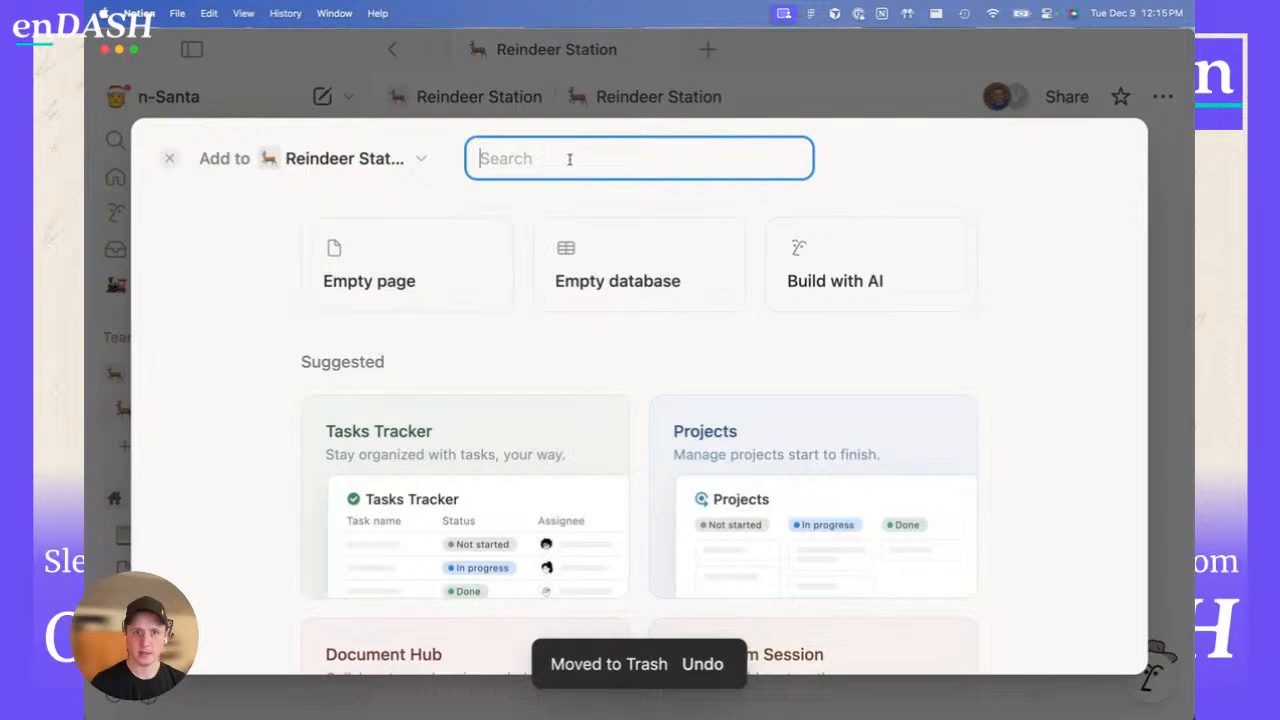
text(Reindee)
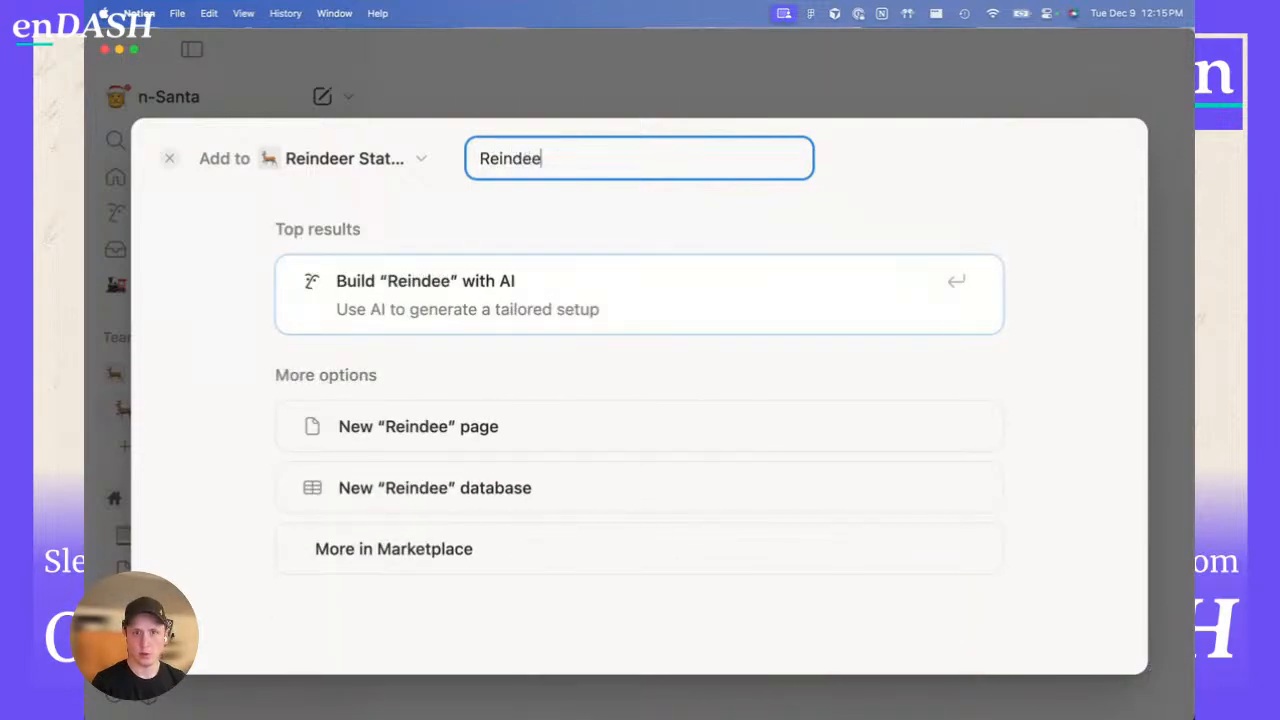
text(r Home)
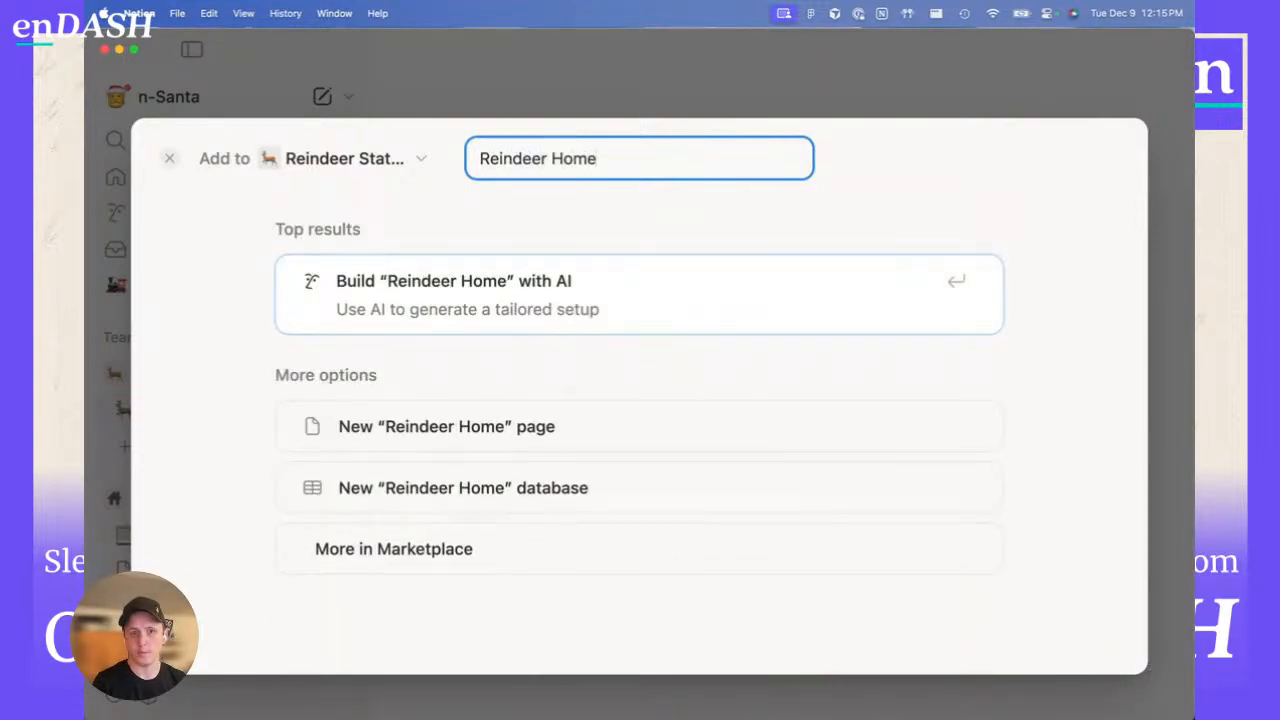
click(446, 426)
drag(172, 467, 177, 405)
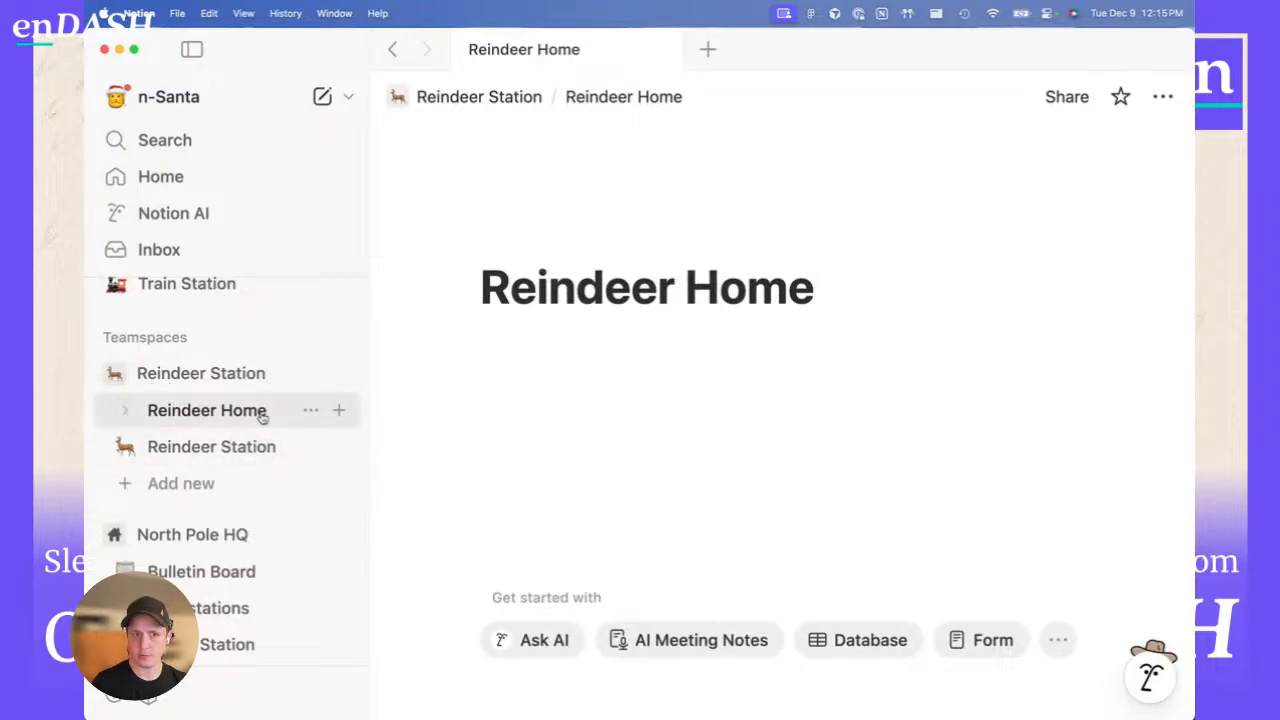
- Give the Reindeer Home page the house emoji with the red roof as its icon
click(482, 348)
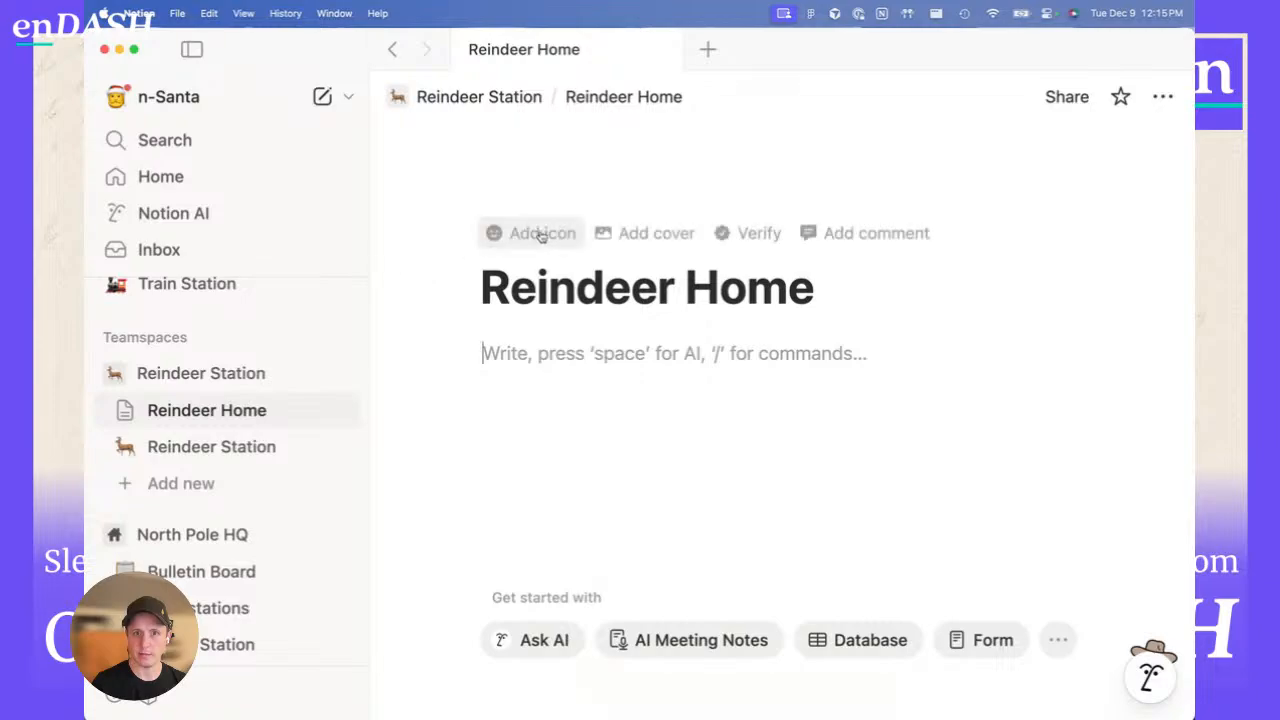
click(543, 234)
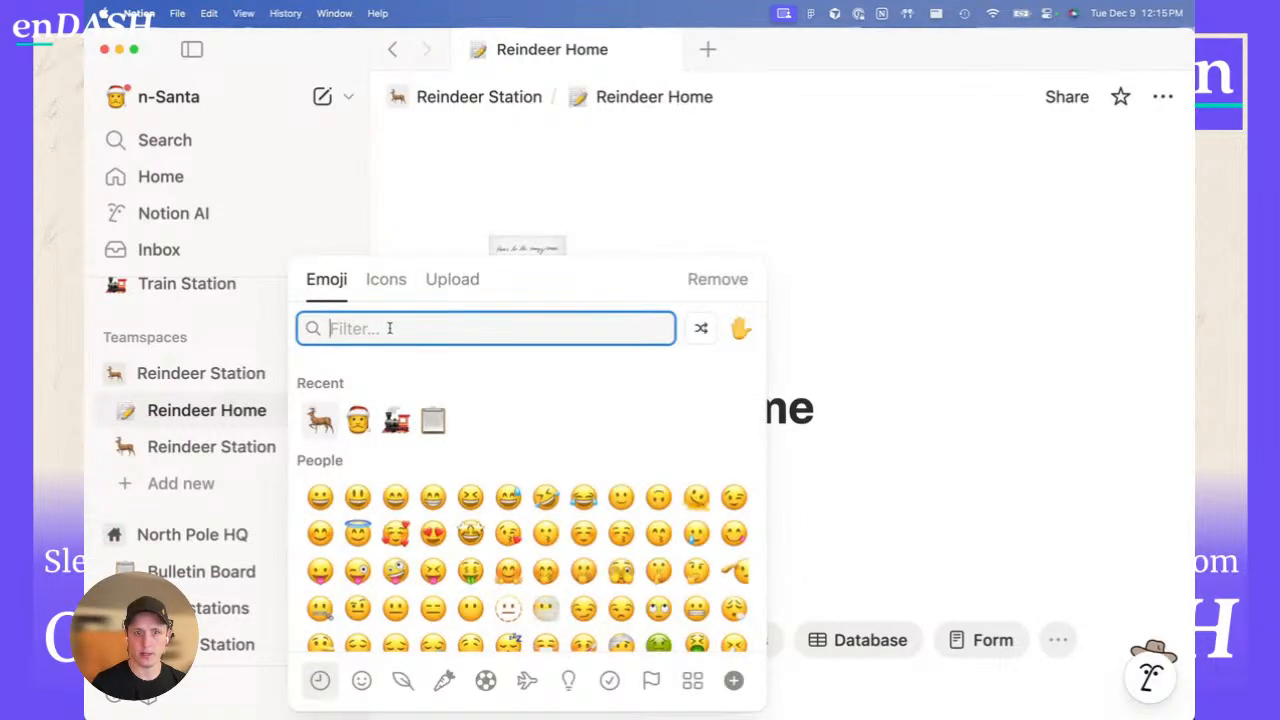
text(home)
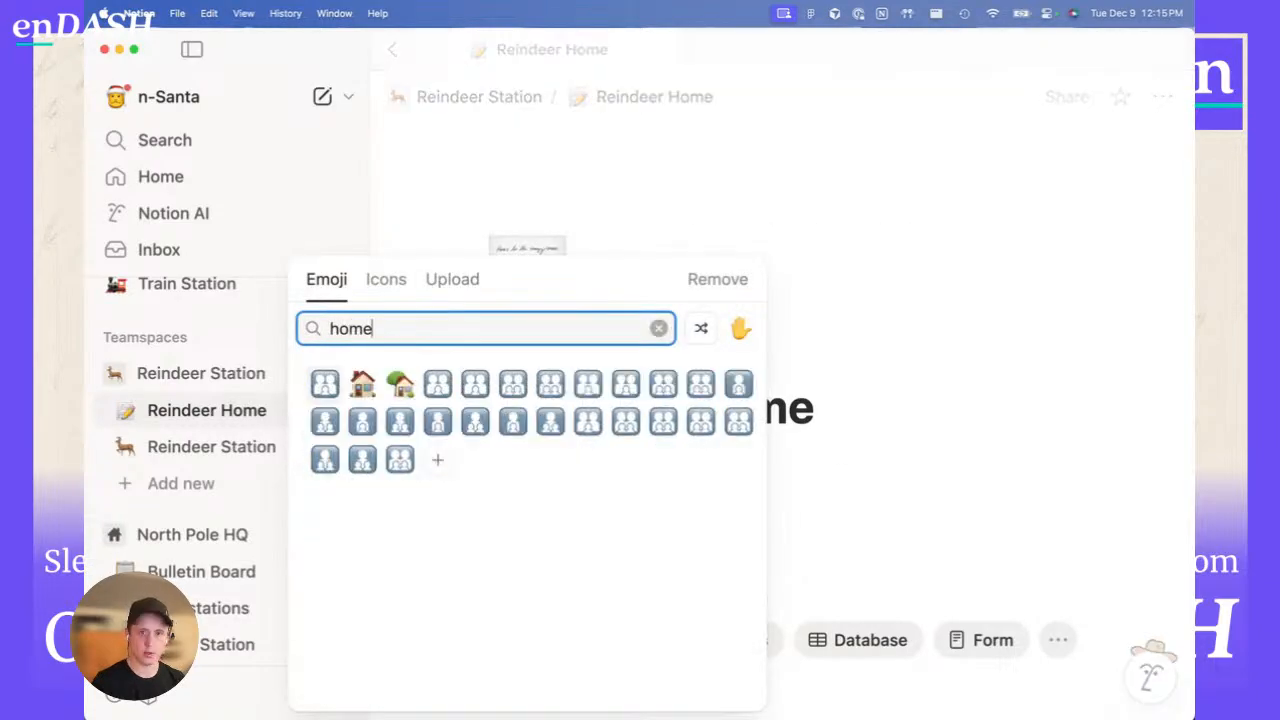
click(360, 382)
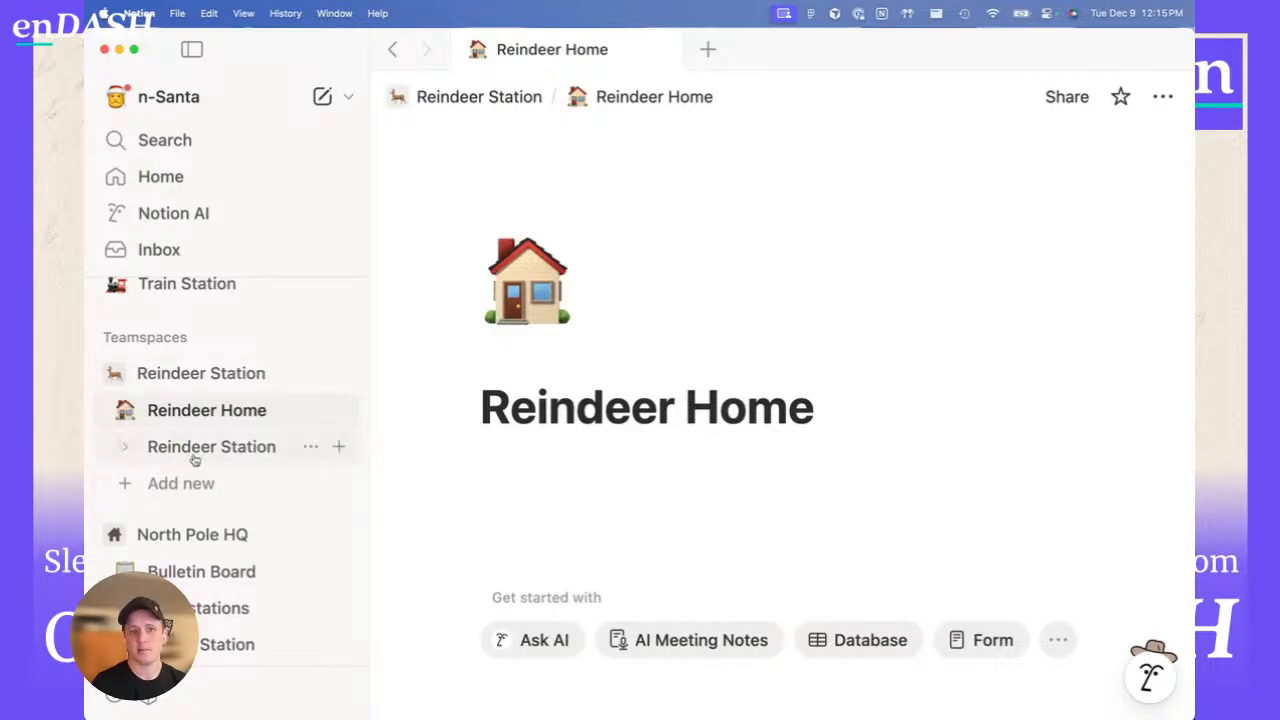
- Move Reindeer Fleet, Health Checks, Training Log, Feeding & Nutrition Guide and Flight Readiness out of the Reindeer Station page, directly into the teamspace below Reindeer Home
scroll(129, 450, down, 2)
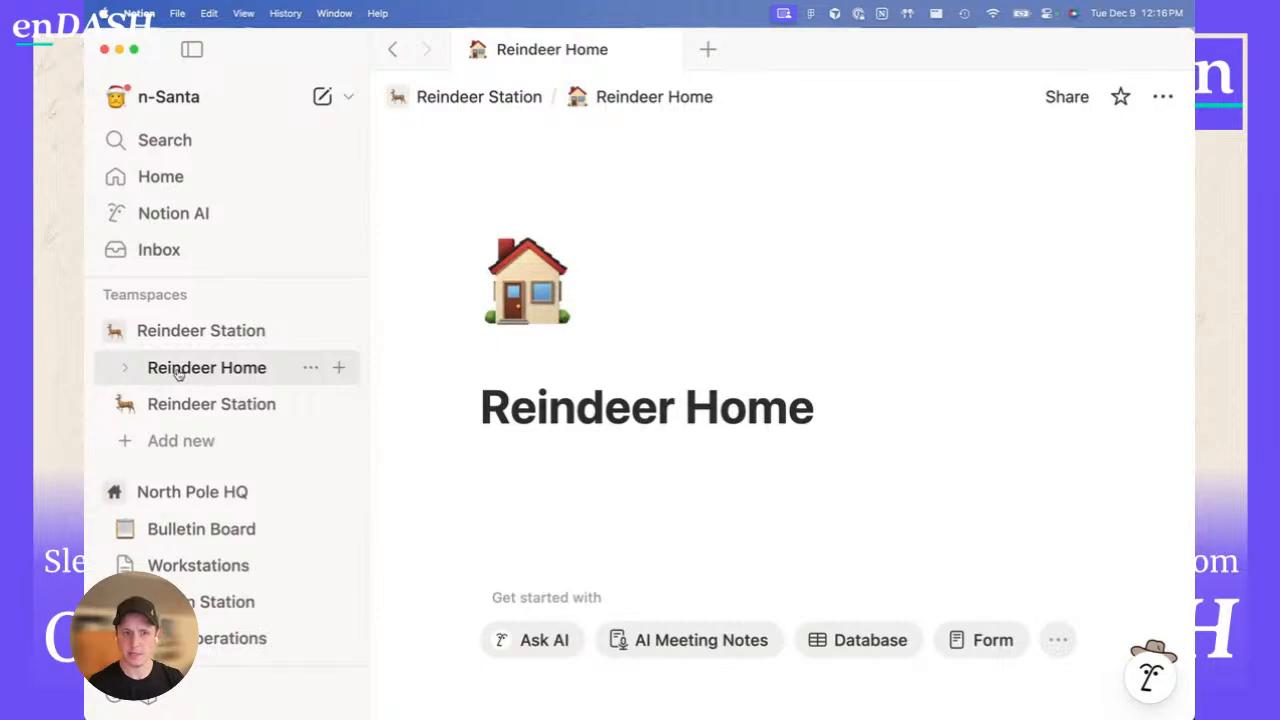
click(126, 404)
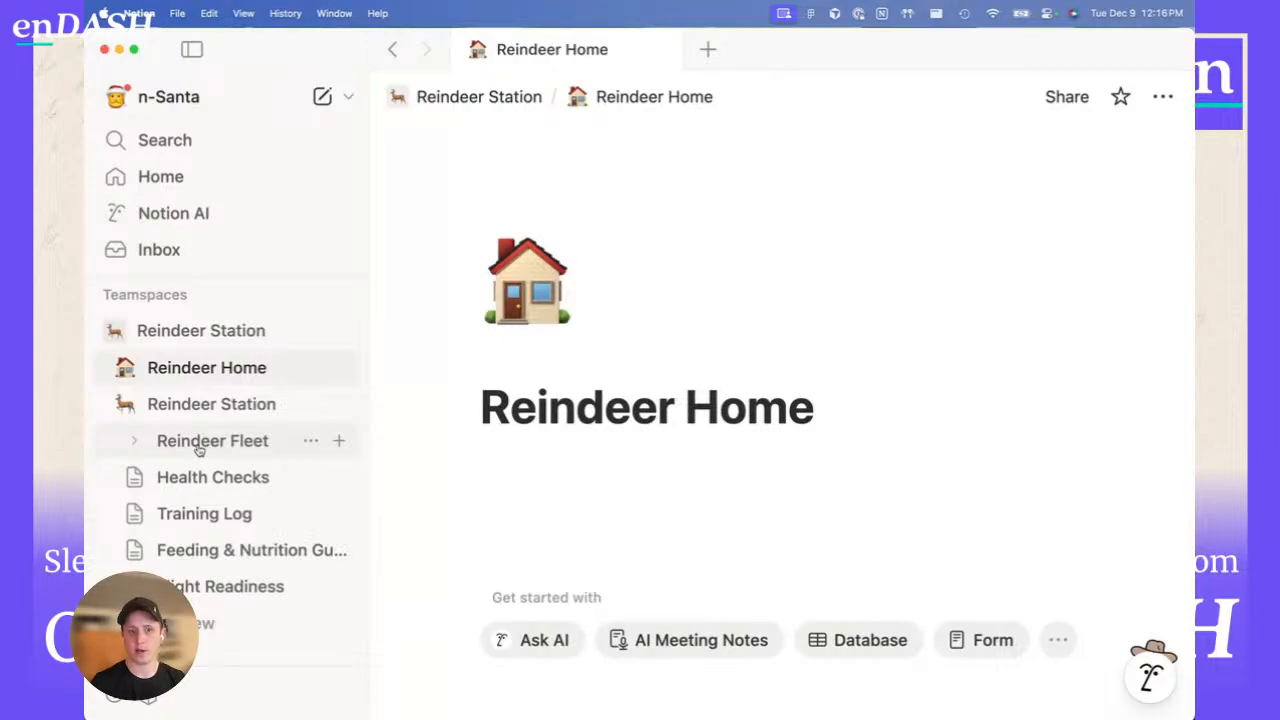
drag(199, 450, 167, 390)
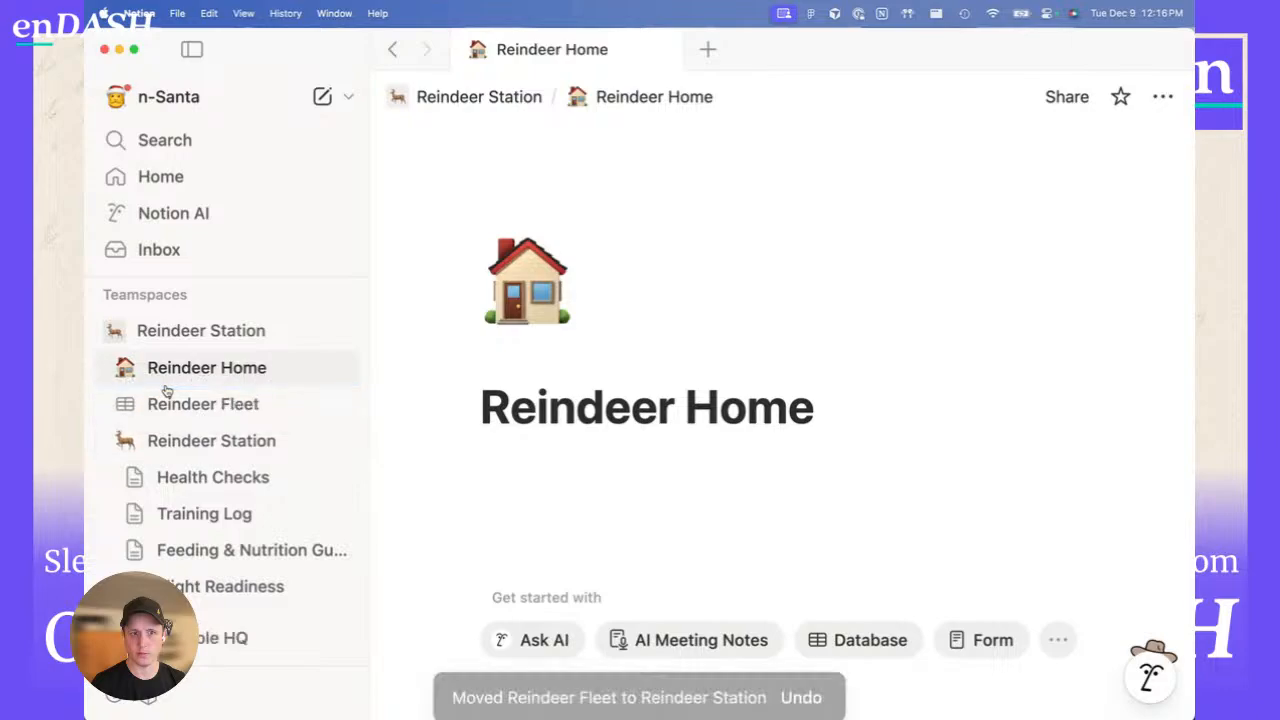
drag(180, 477, 176, 432)
drag(189, 513, 180, 465)
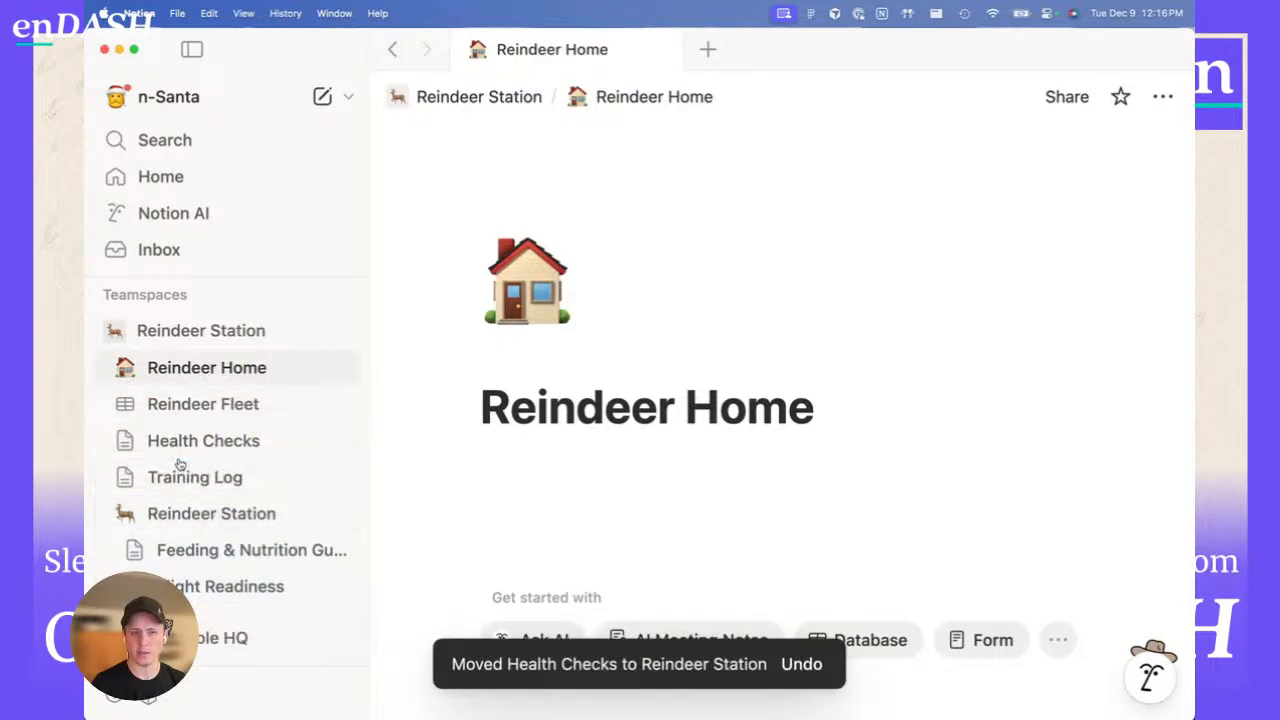
drag(206, 563, 190, 531)
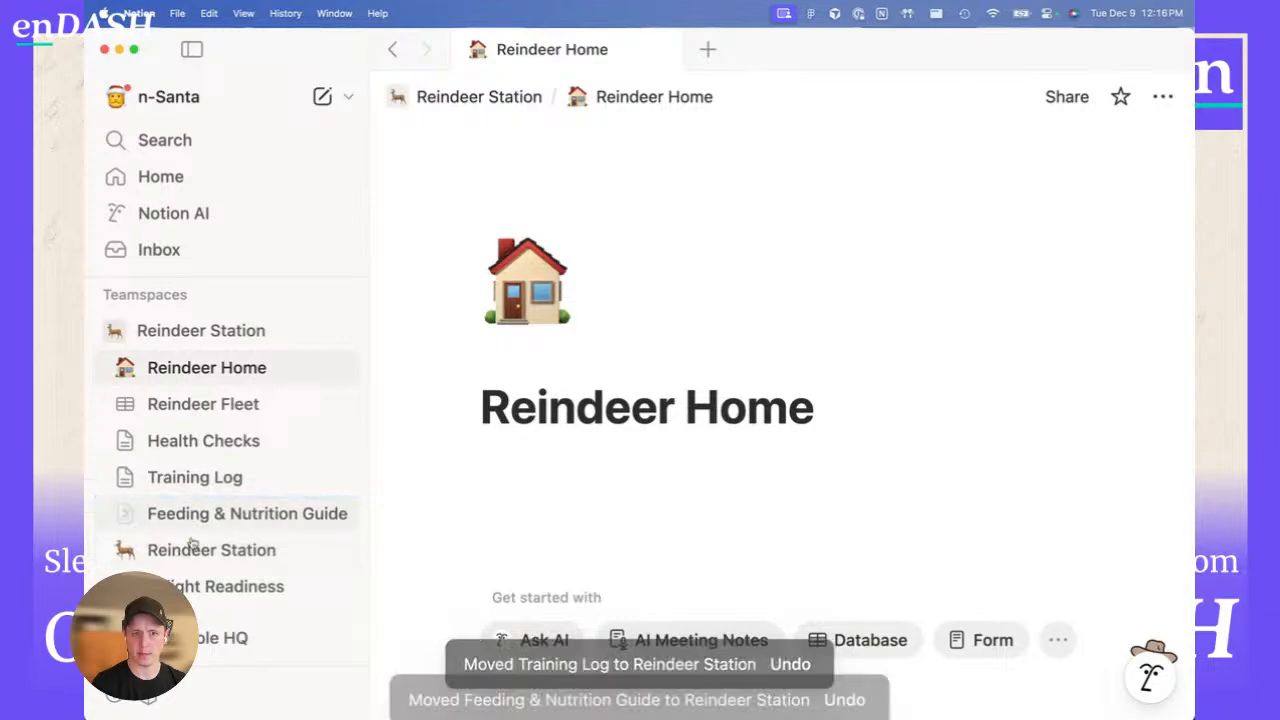
drag(177, 586, 195, 540)
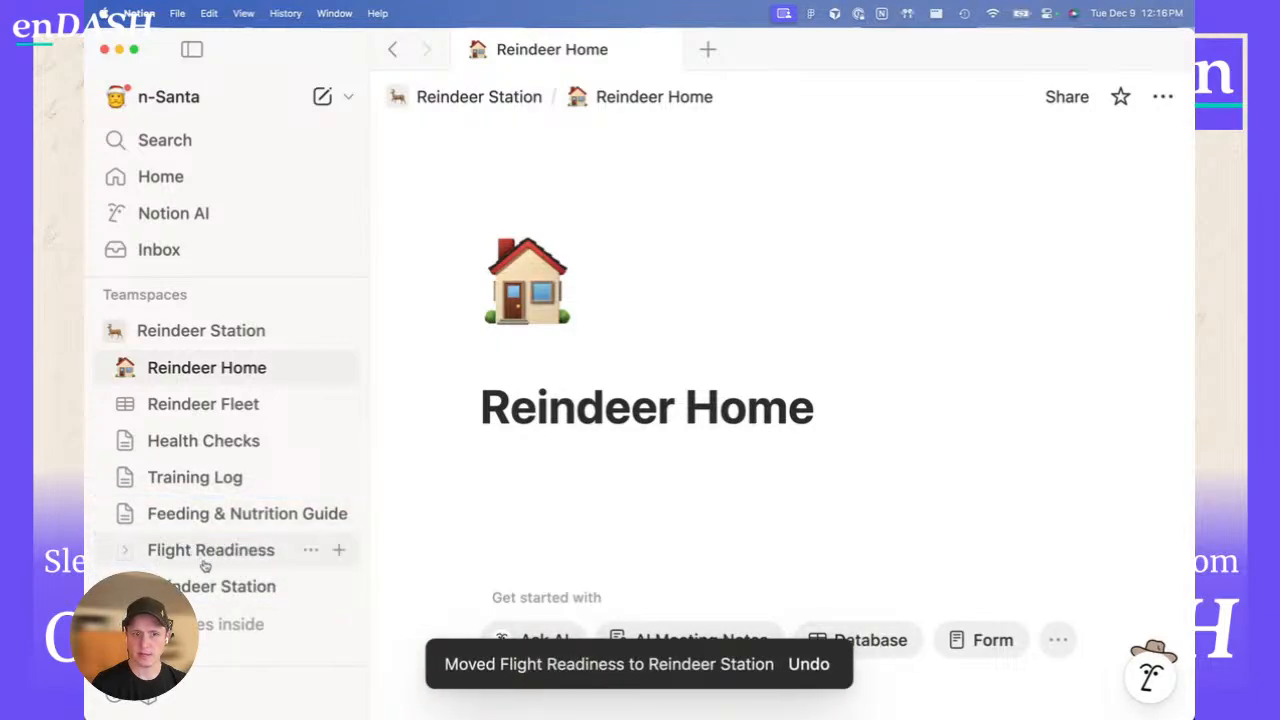
- Open the Reindeer Station page to check its contents, and look over the pages in North Pole HQ
click(205, 590)
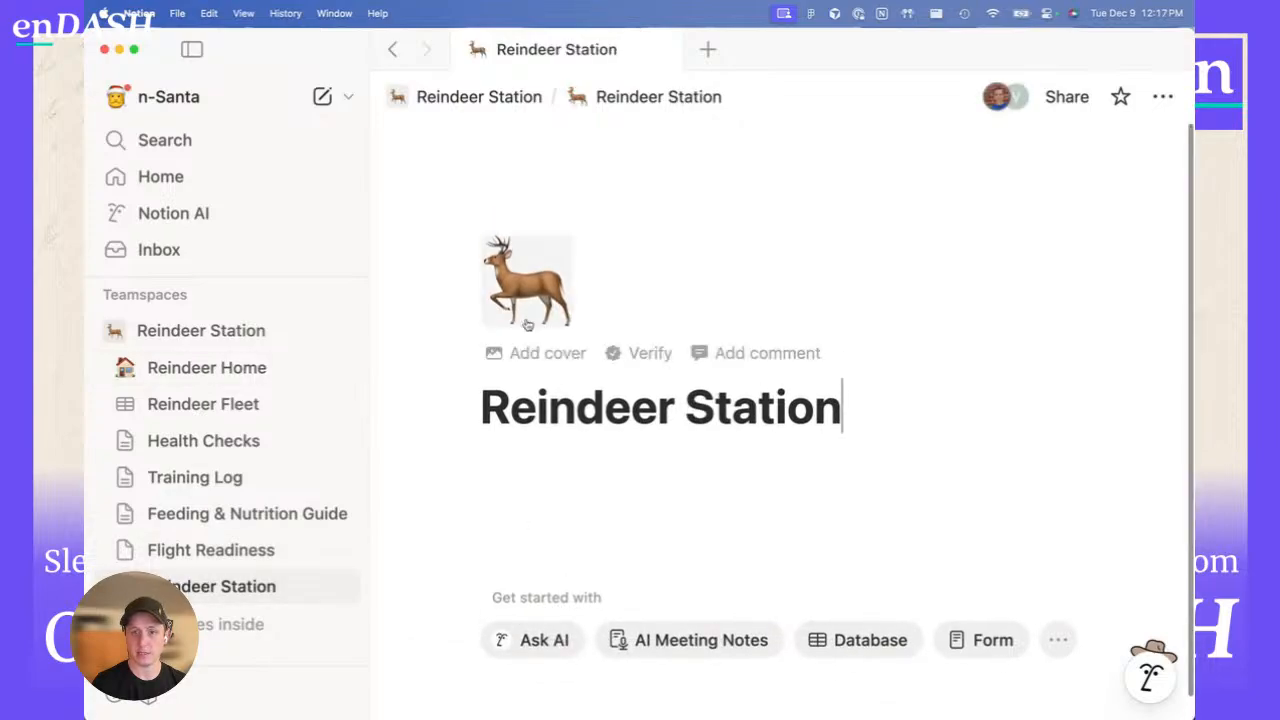
scroll(262, 552, down, 4)
scroll(262, 555, down, 3)
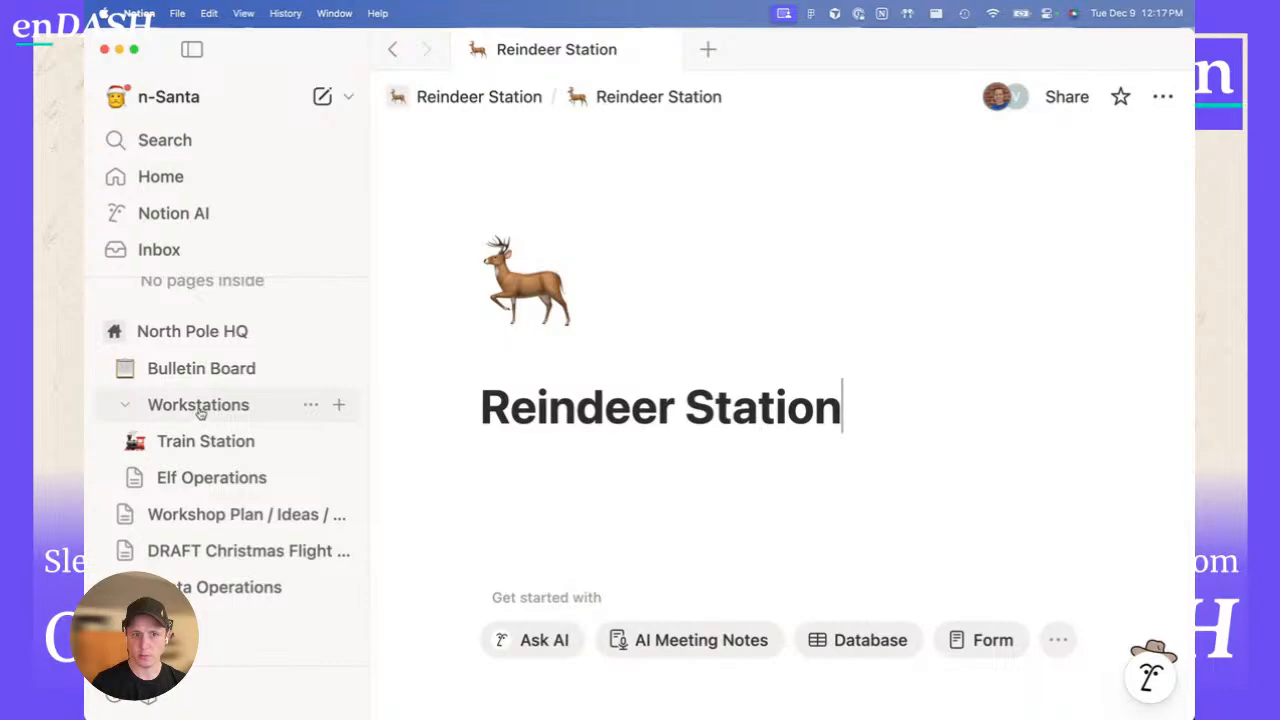
- Move the empty Reindeer Station page inside the Reindeer Station teamspace to the trash
scroll(214, 490, up, 5)
scroll(213, 490, up, 2)
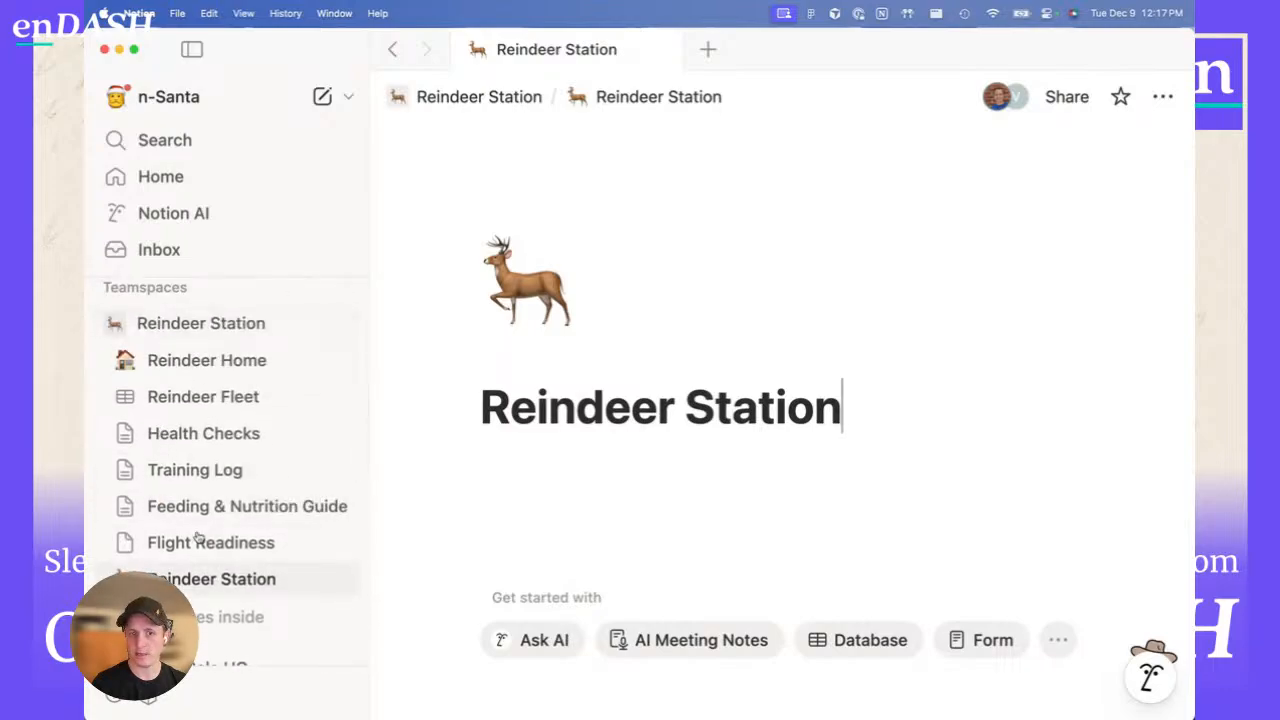
scroll(198, 537, down, 1)
click(305, 528)
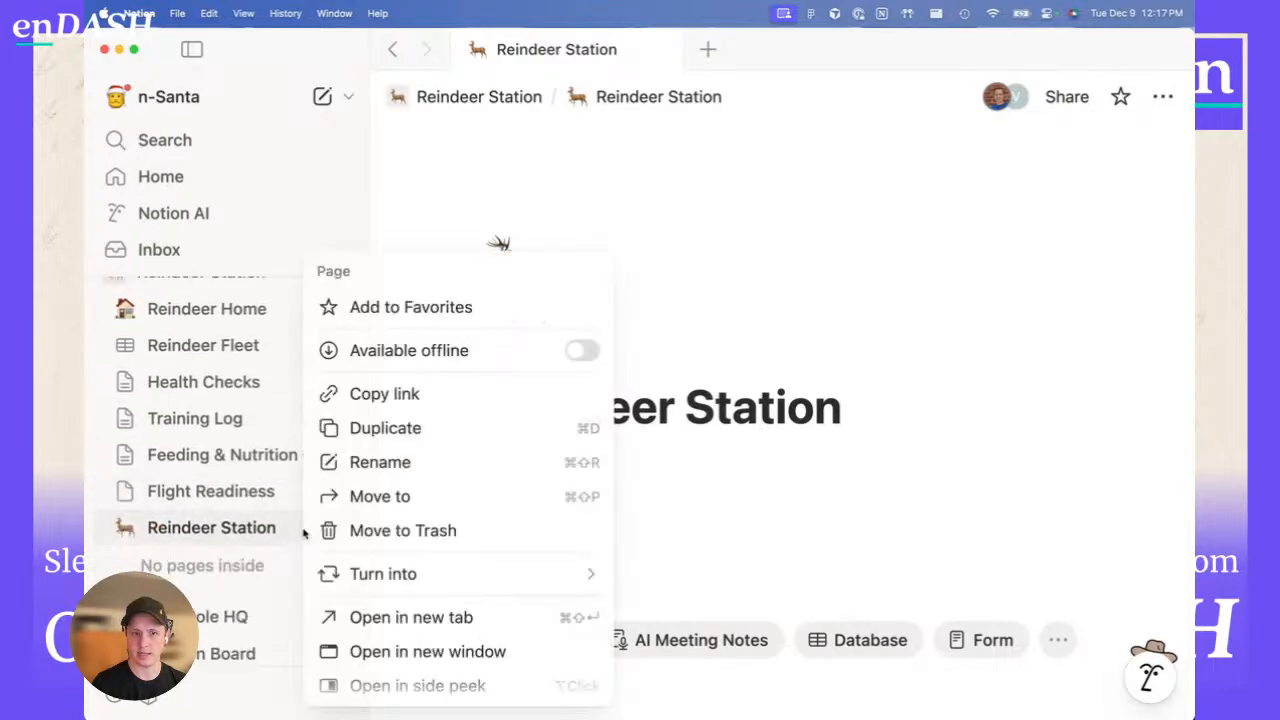
click(380, 540)
scroll(229, 489, up, 2)
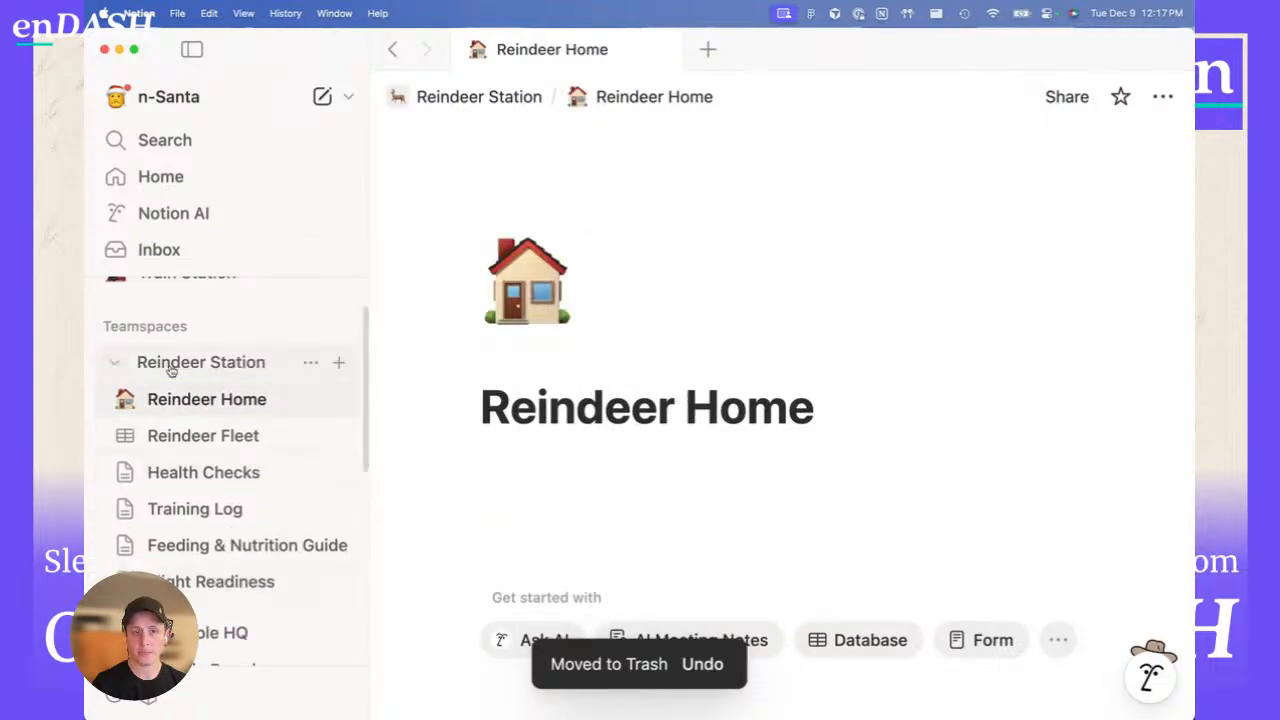
- Collapse the Reindeer Station teamspace and look over the pages remaining in North Pole HQ
click(114, 362)
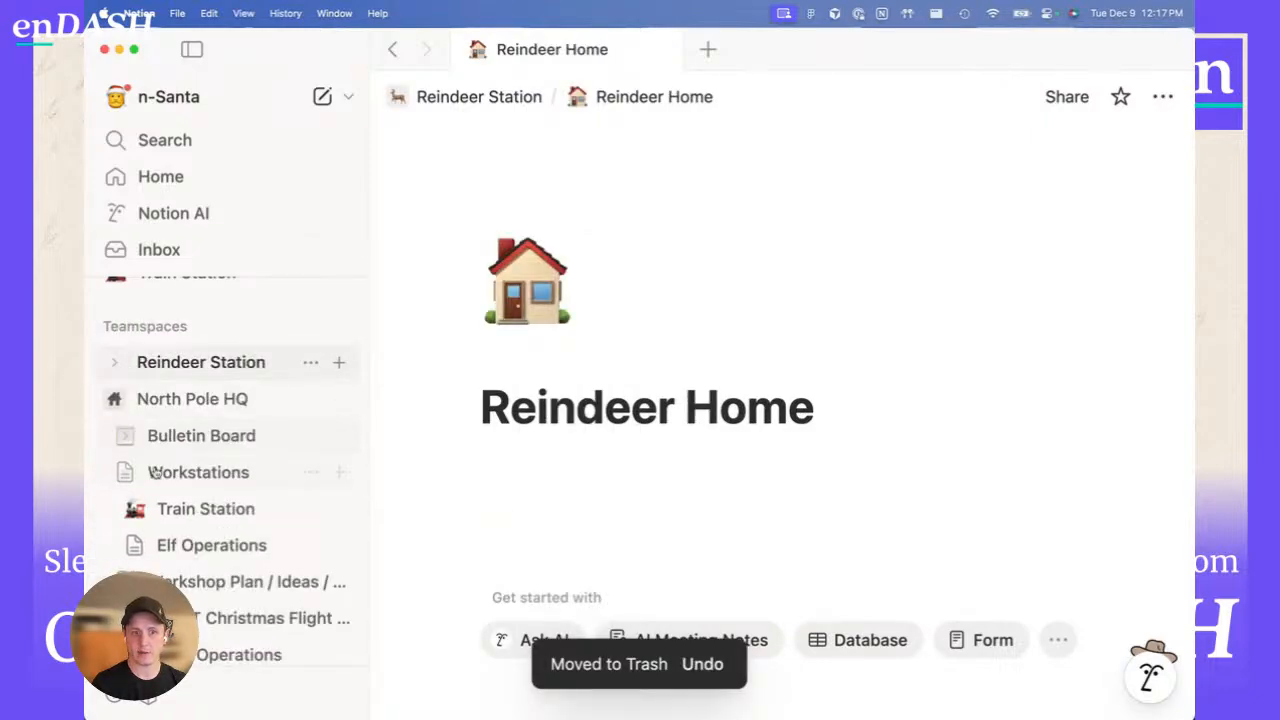
scroll(188, 511, up, 1)
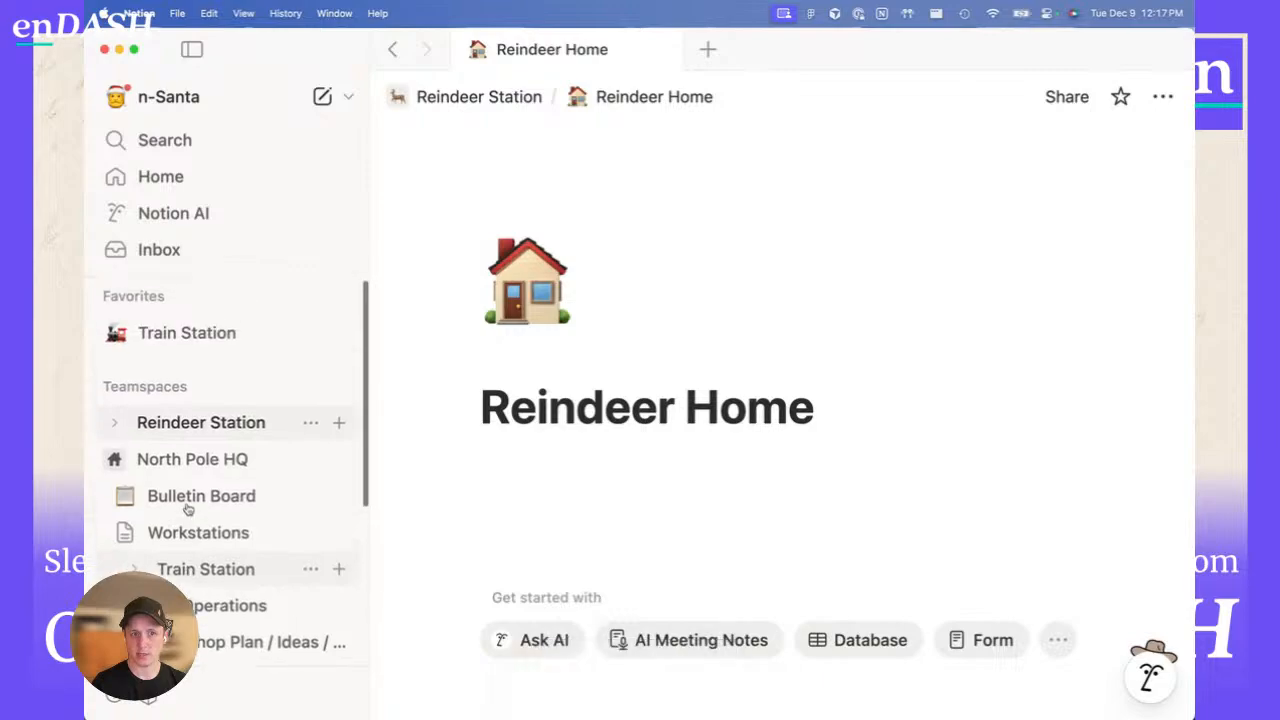
click(114, 423)
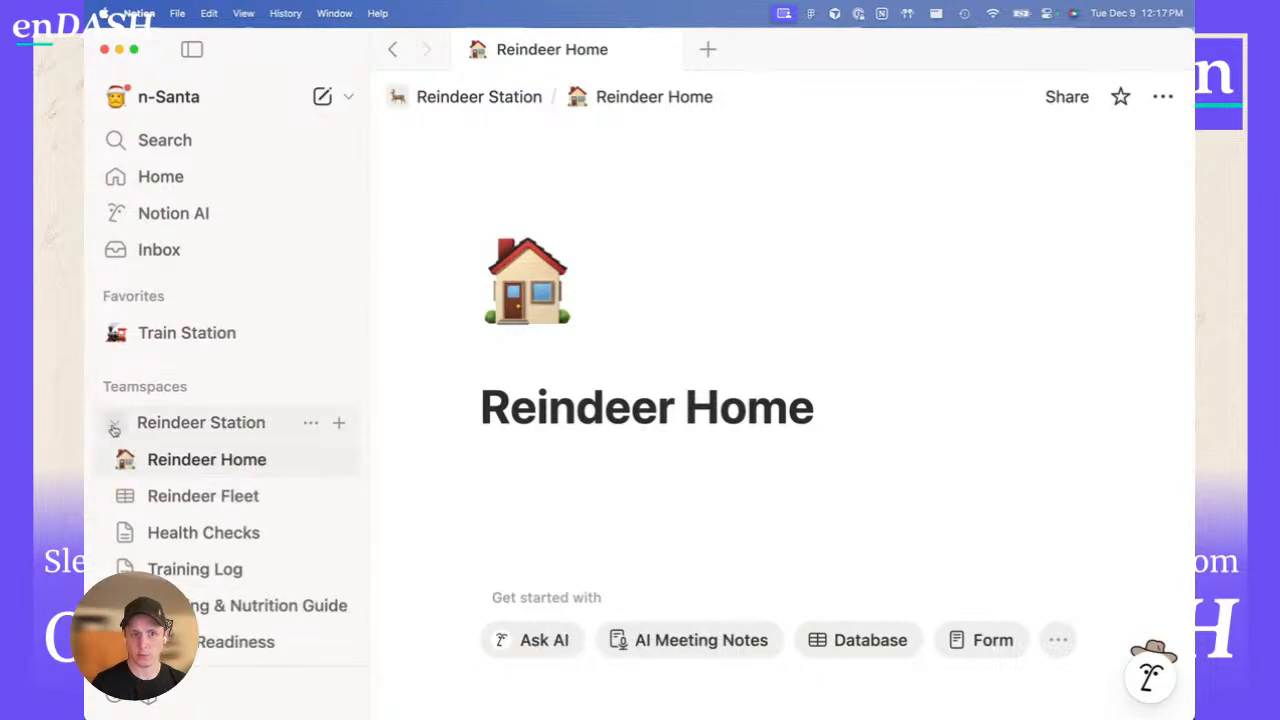
click(114, 425)
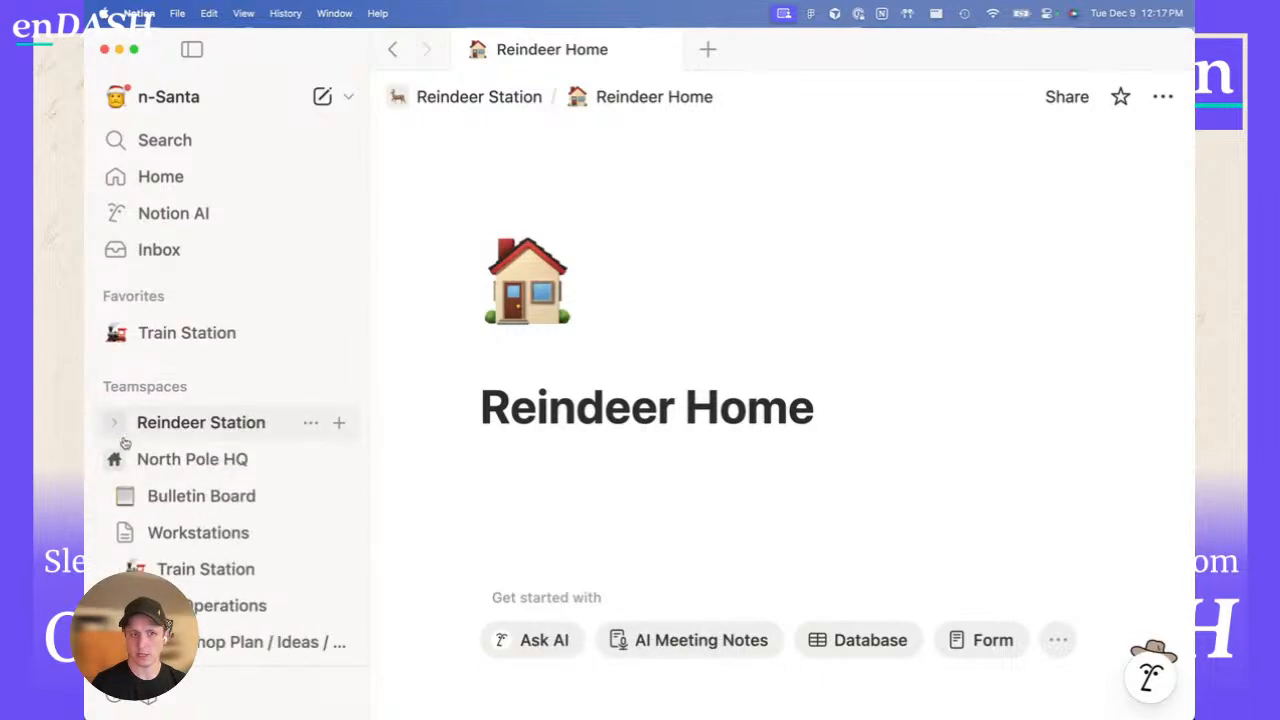
scroll(120, 450, down, 2)
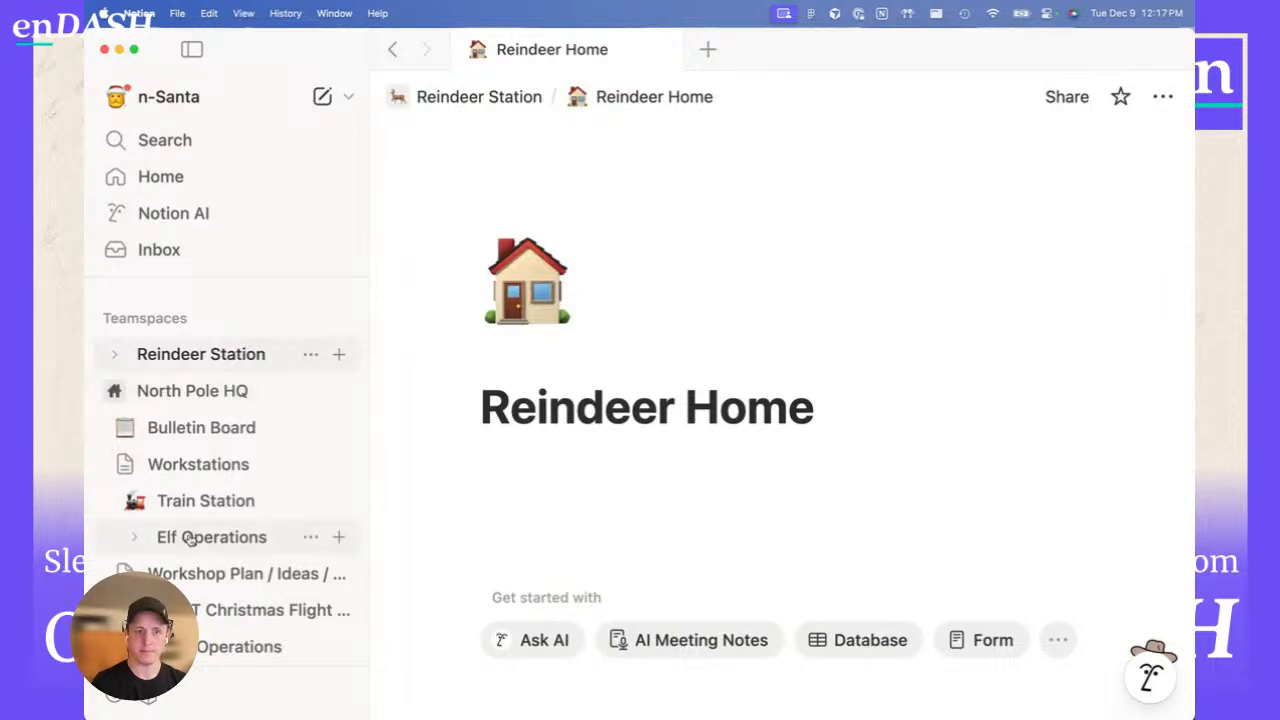
scroll(190, 540, down, 1)
scroll(190, 540, up, 3)
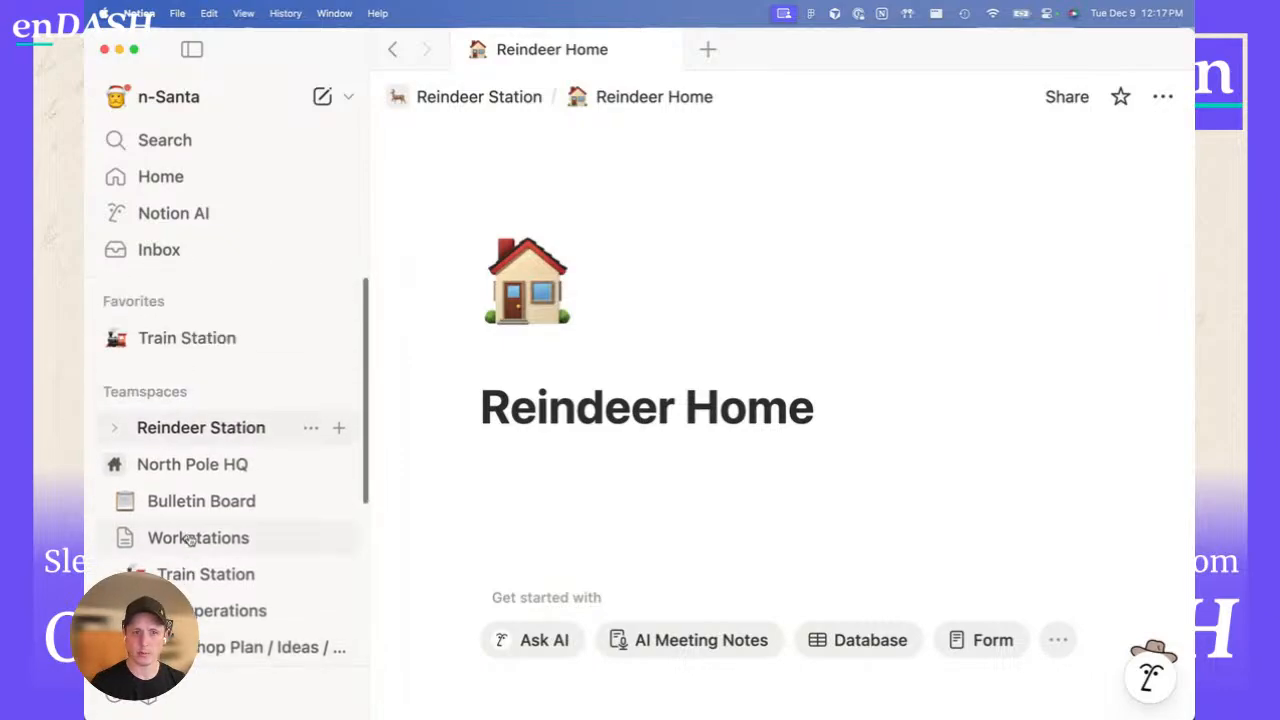
scroll(190, 534, down, 1)
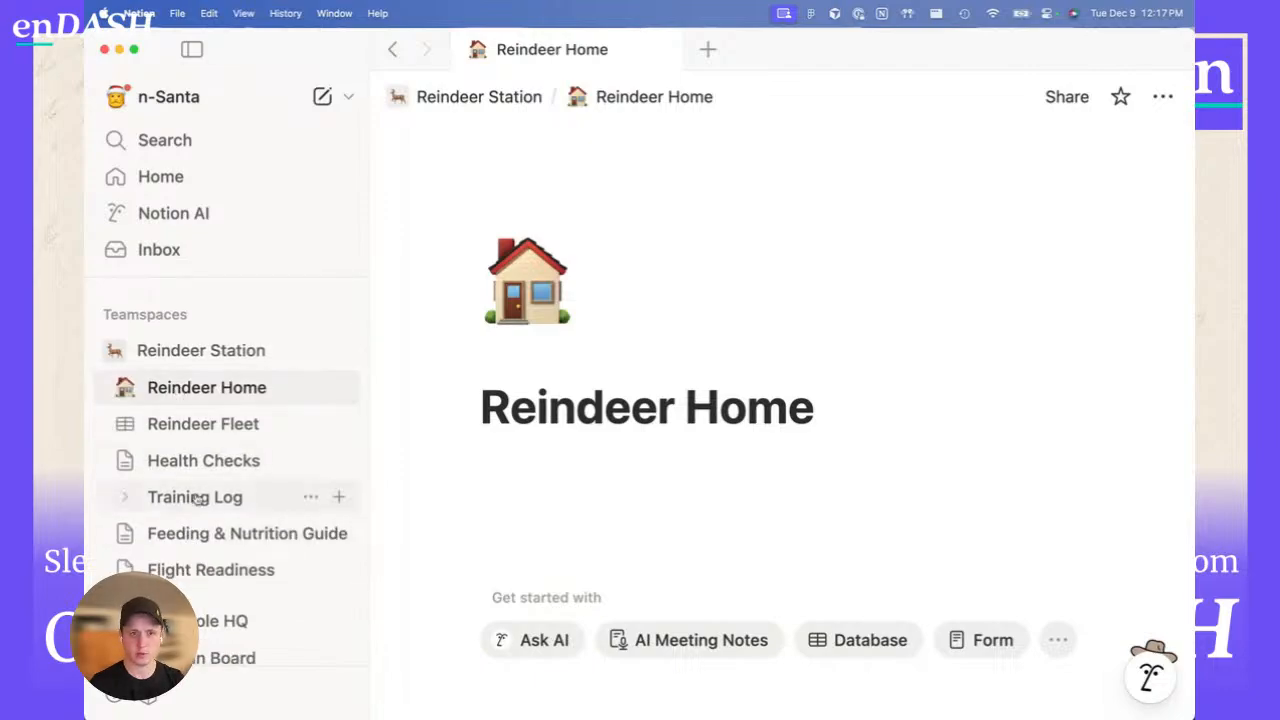
click(116, 355)
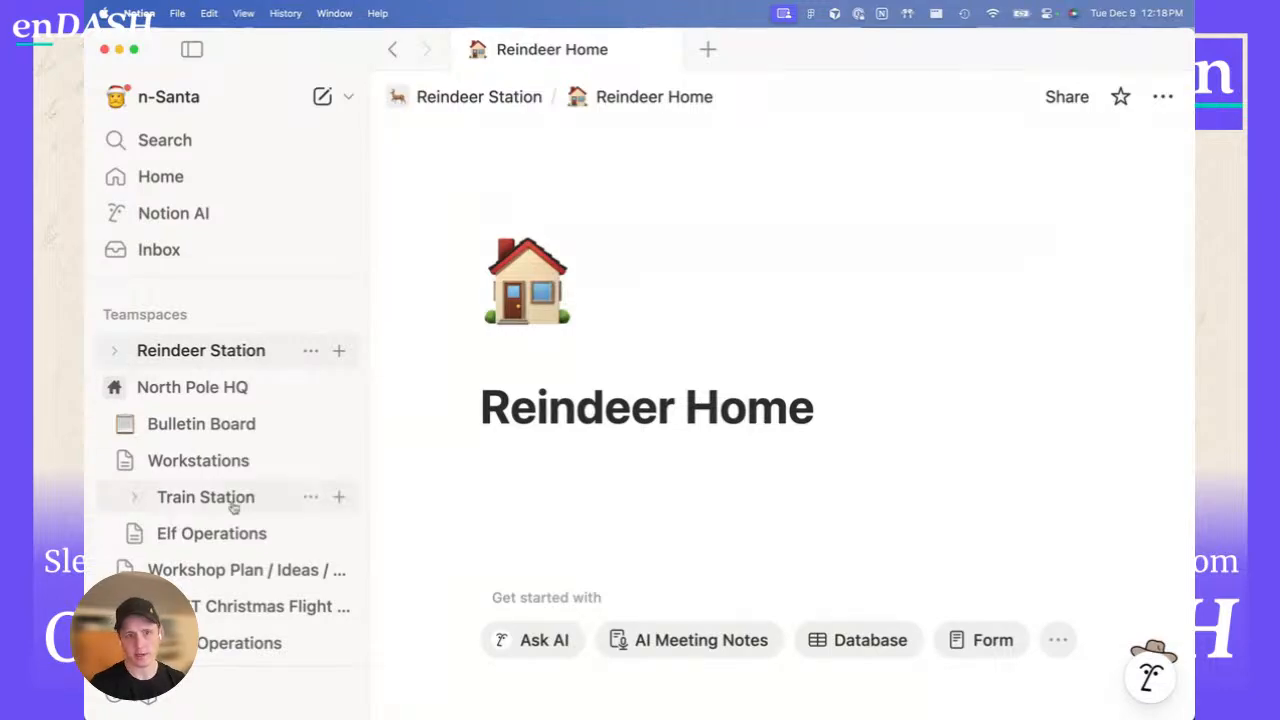
scroll(230, 500, down, 2)
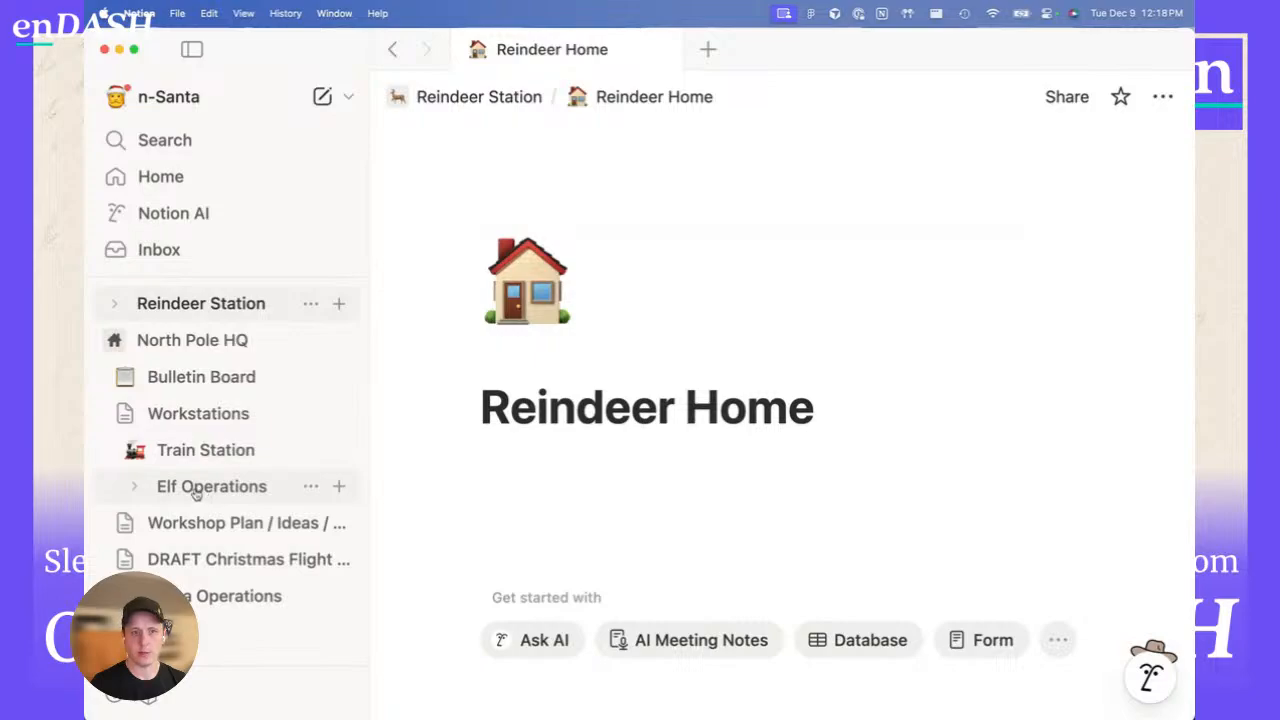
- Expand the Elf Operations page under Workstations, open it and review its usage notes and subpages
click(142, 488)
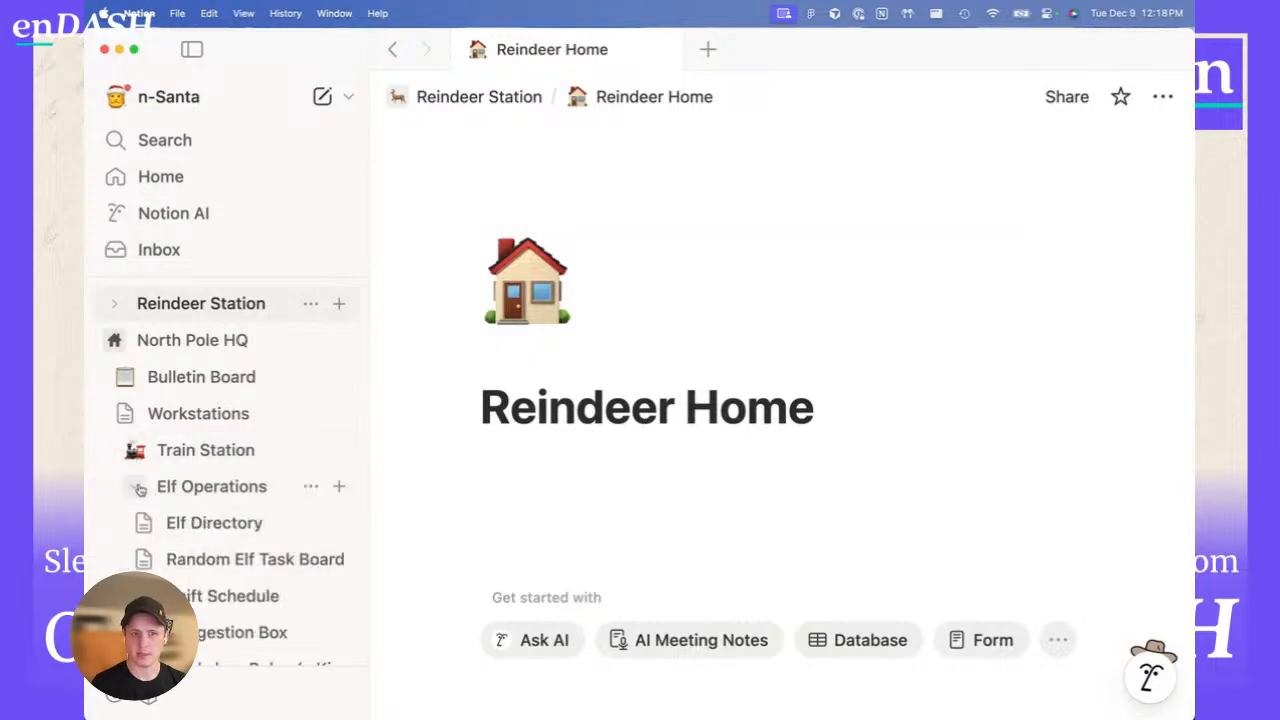
click(205, 496)
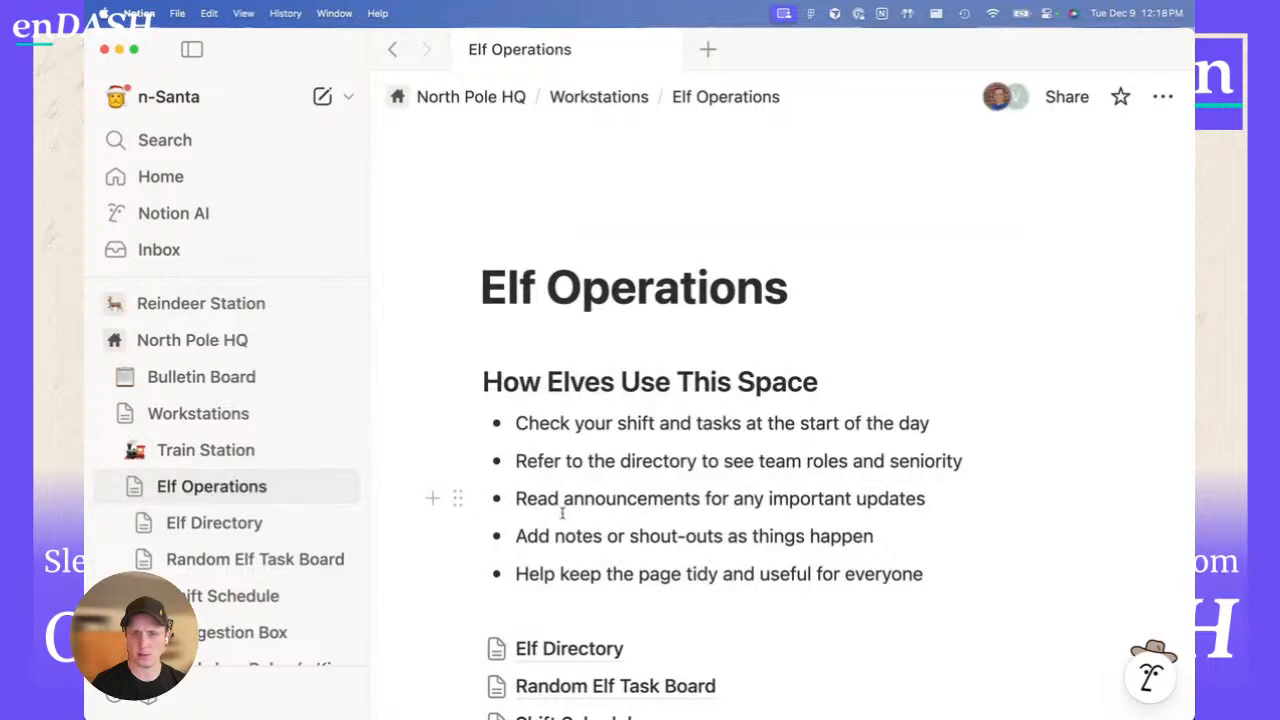
scroll(563, 505, down, 2)
scroll(563, 514, down, 1)
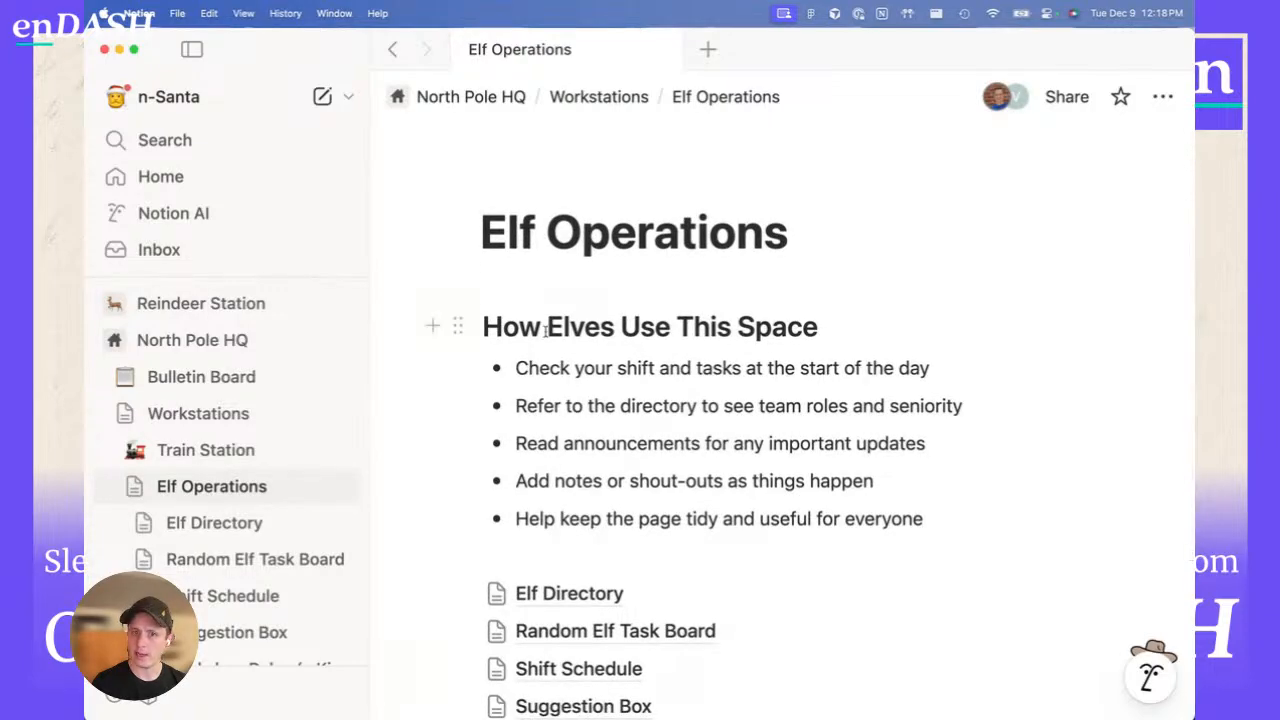
scroll(718, 484, down, 3)
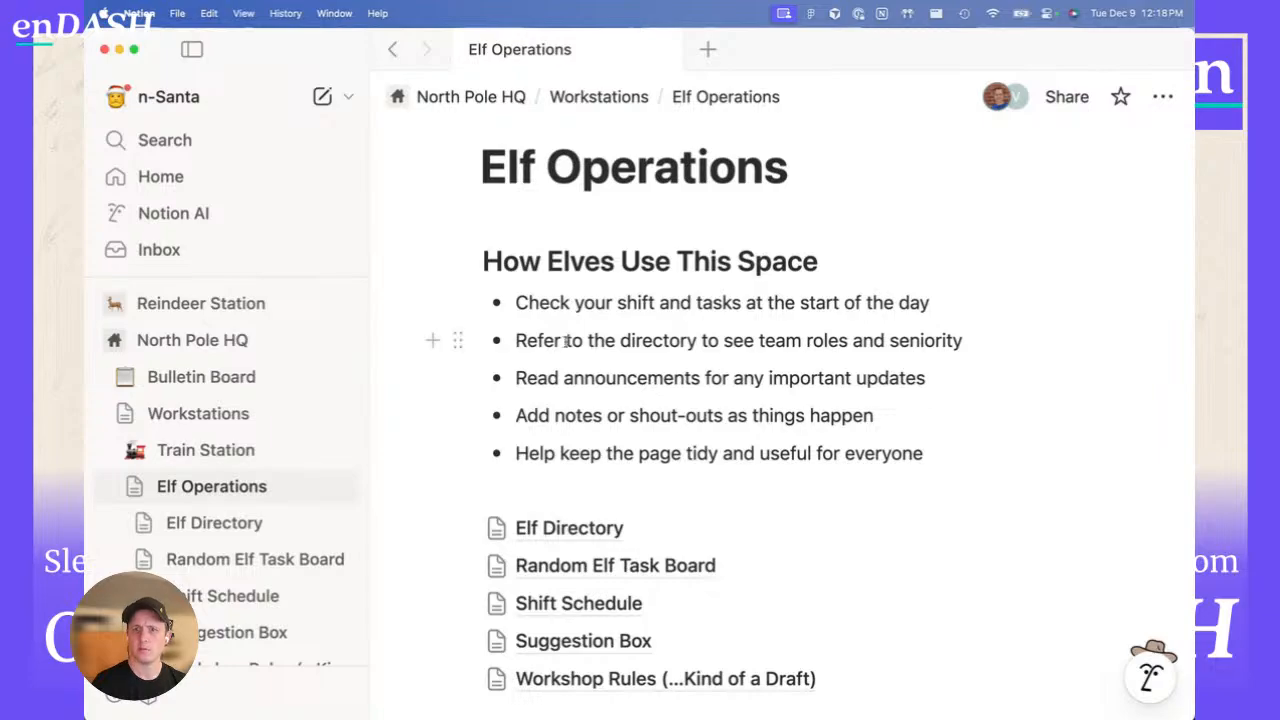
scroll(728, 455, down, 4)
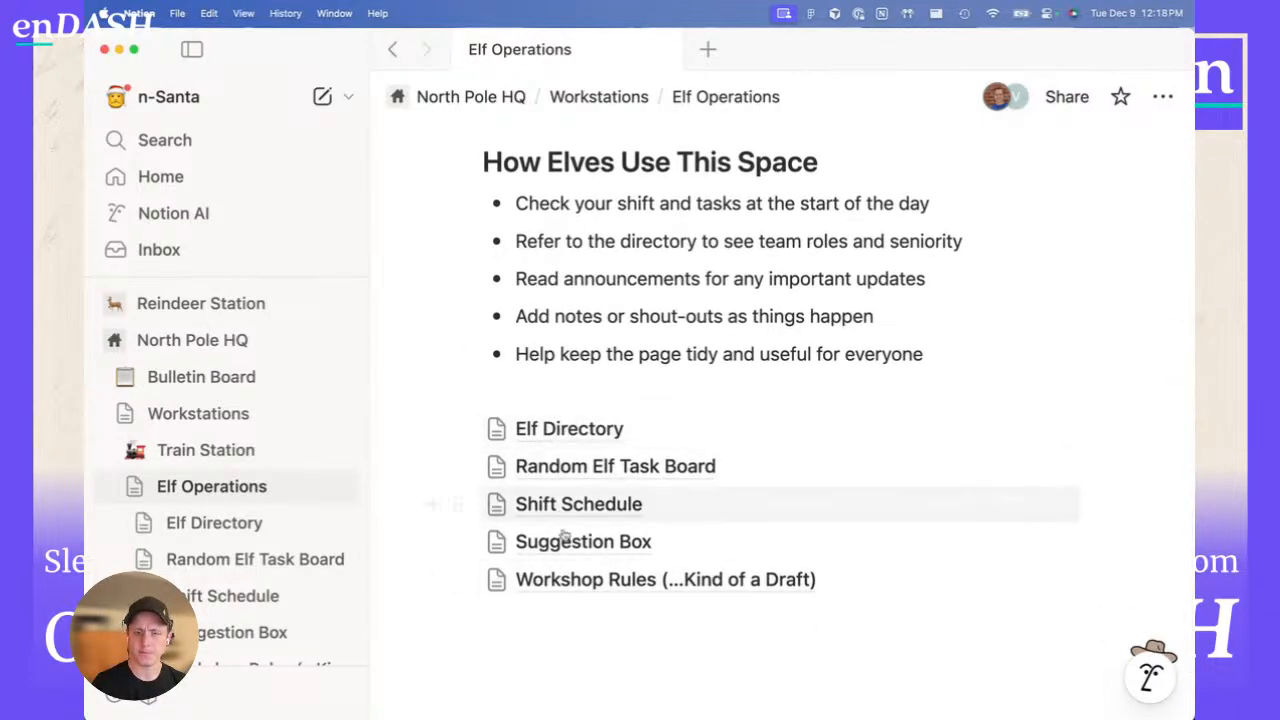
scroll(700, 521, up, 3)
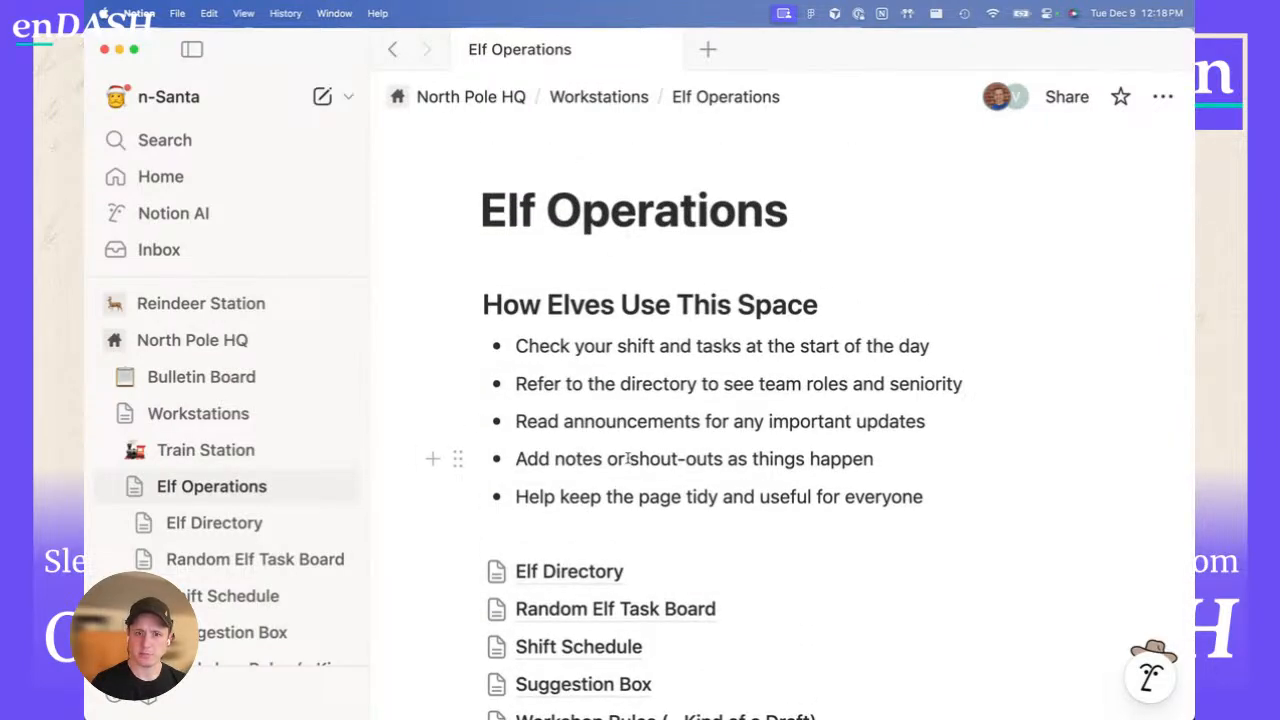
click(308, 487)
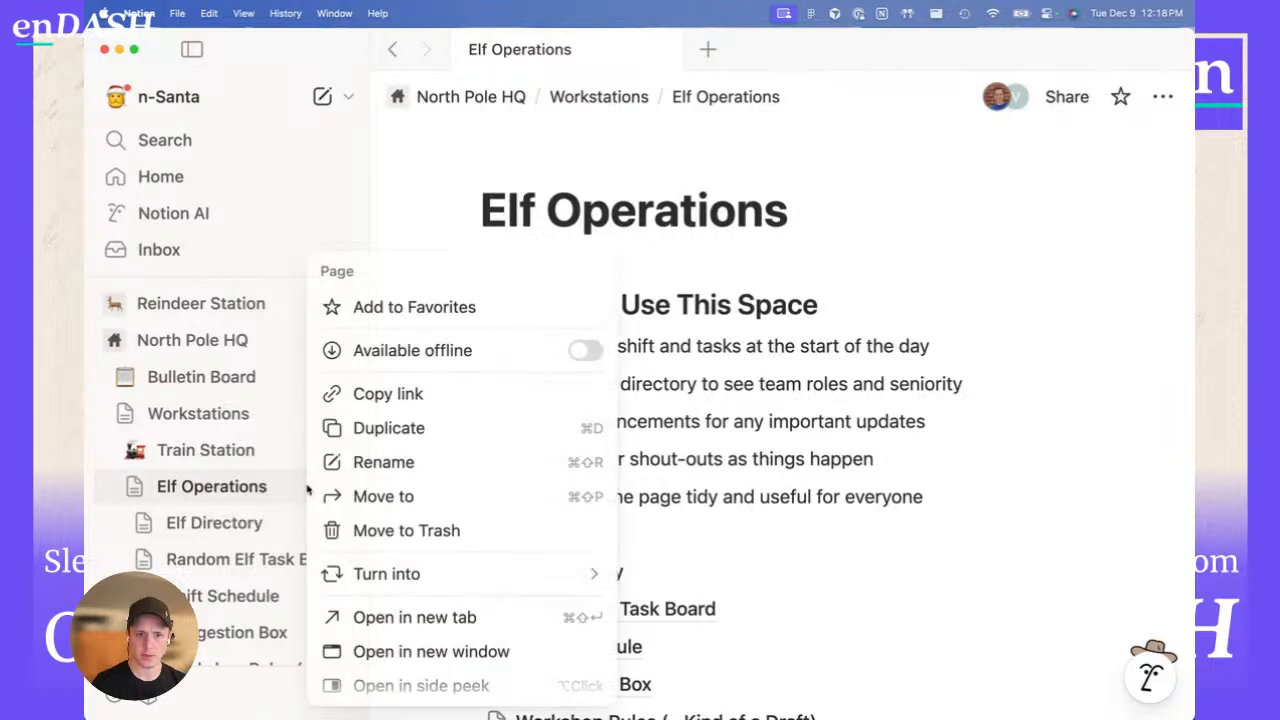
scroll(417, 489, down, 1)
scroll(497, 486, up, 1)
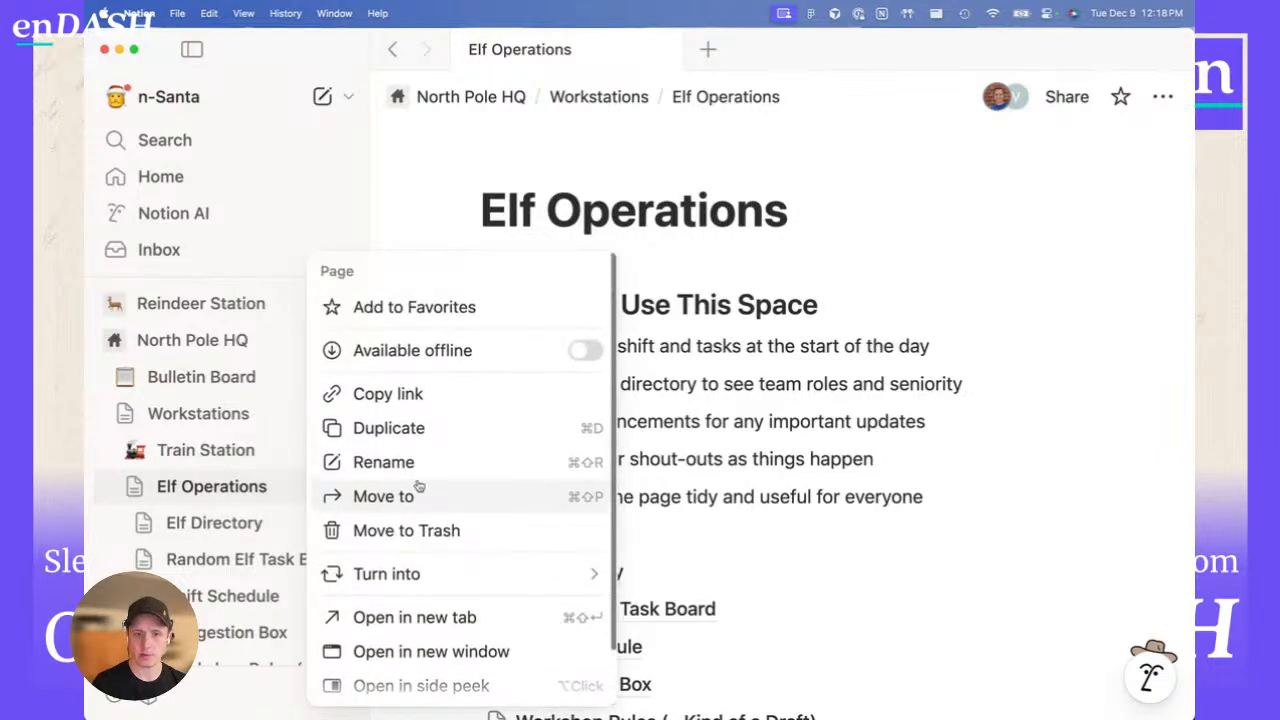
key(Escape)
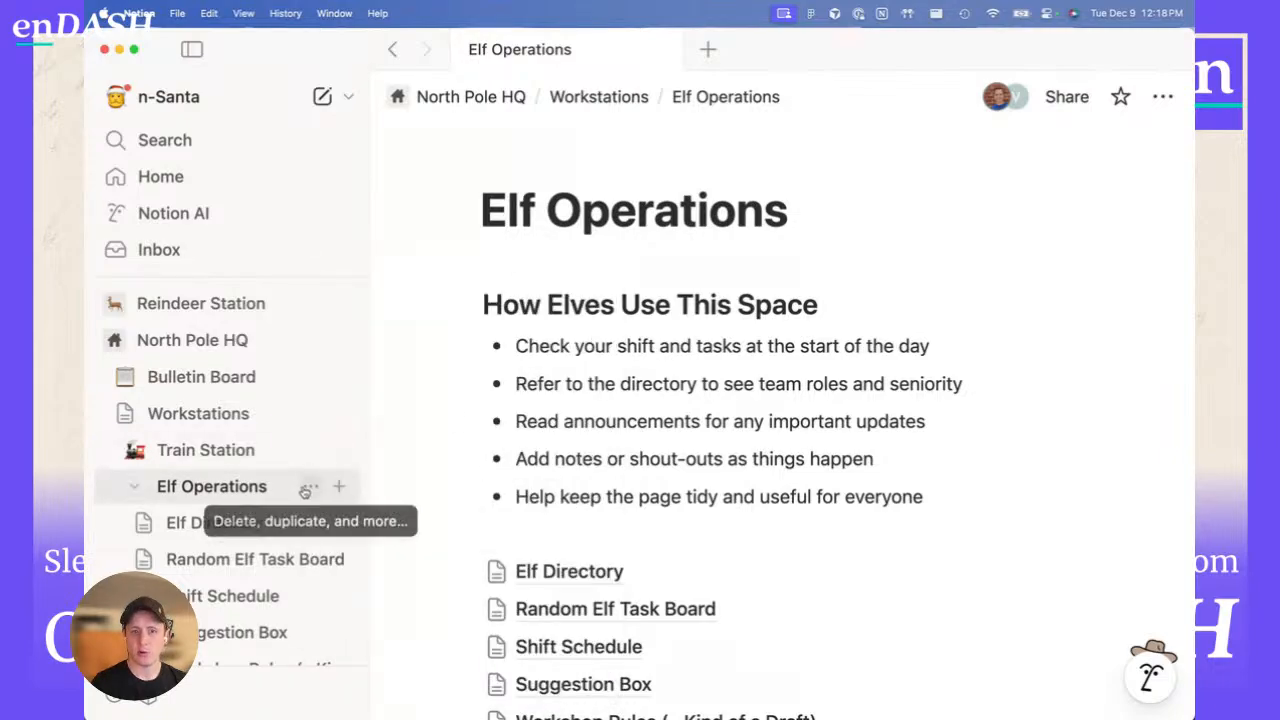
- Turn the Elf Operations page into its own teamspace and confirm the creation
click(306, 487)
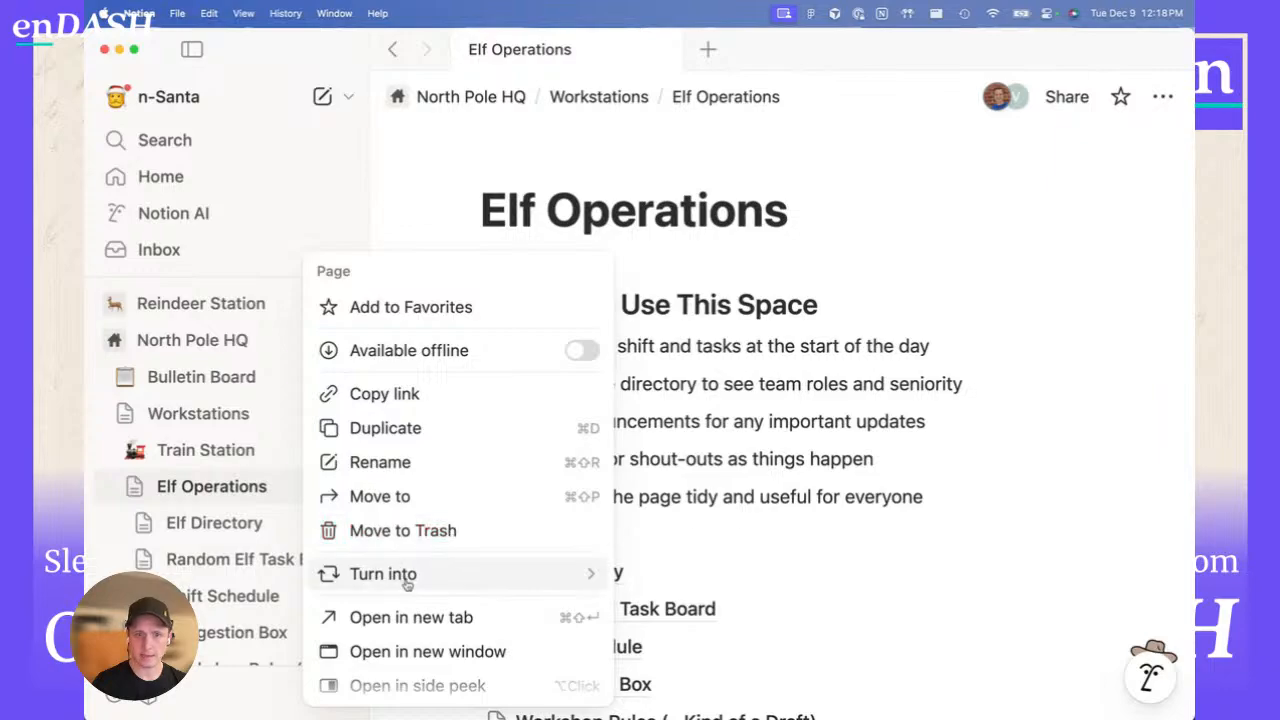
mouse_move(408, 585)
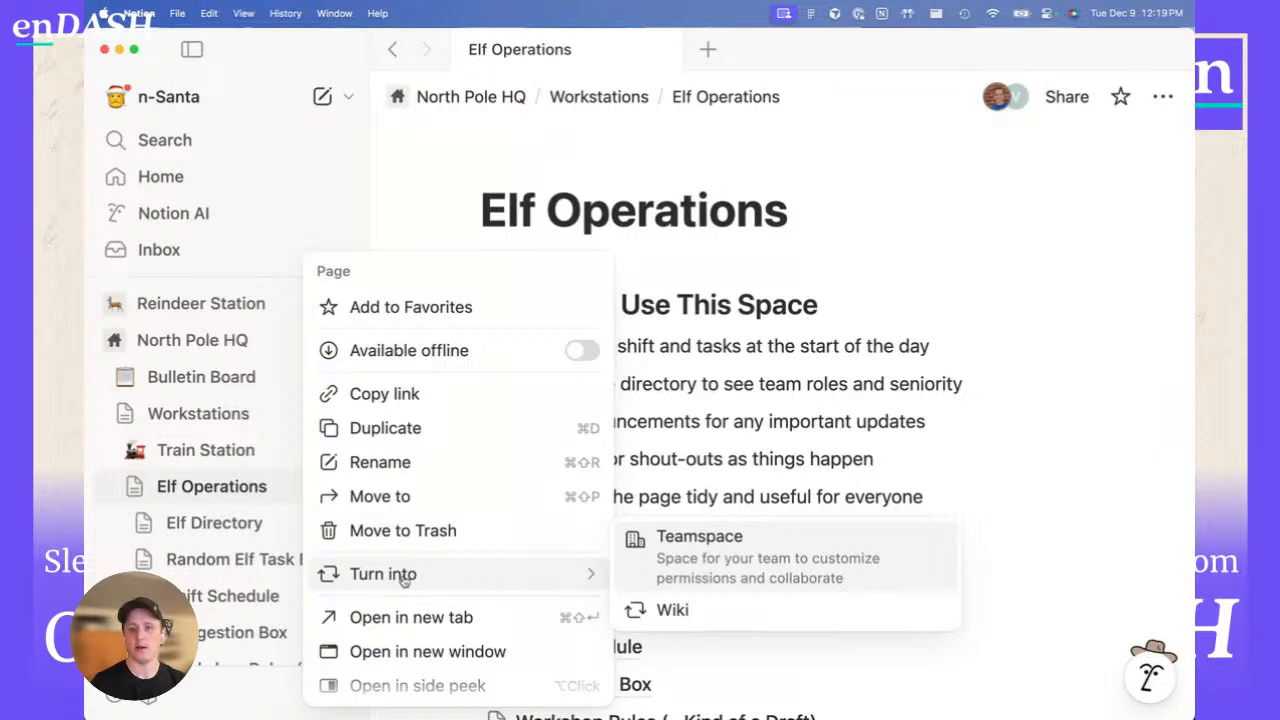
click(711, 566)
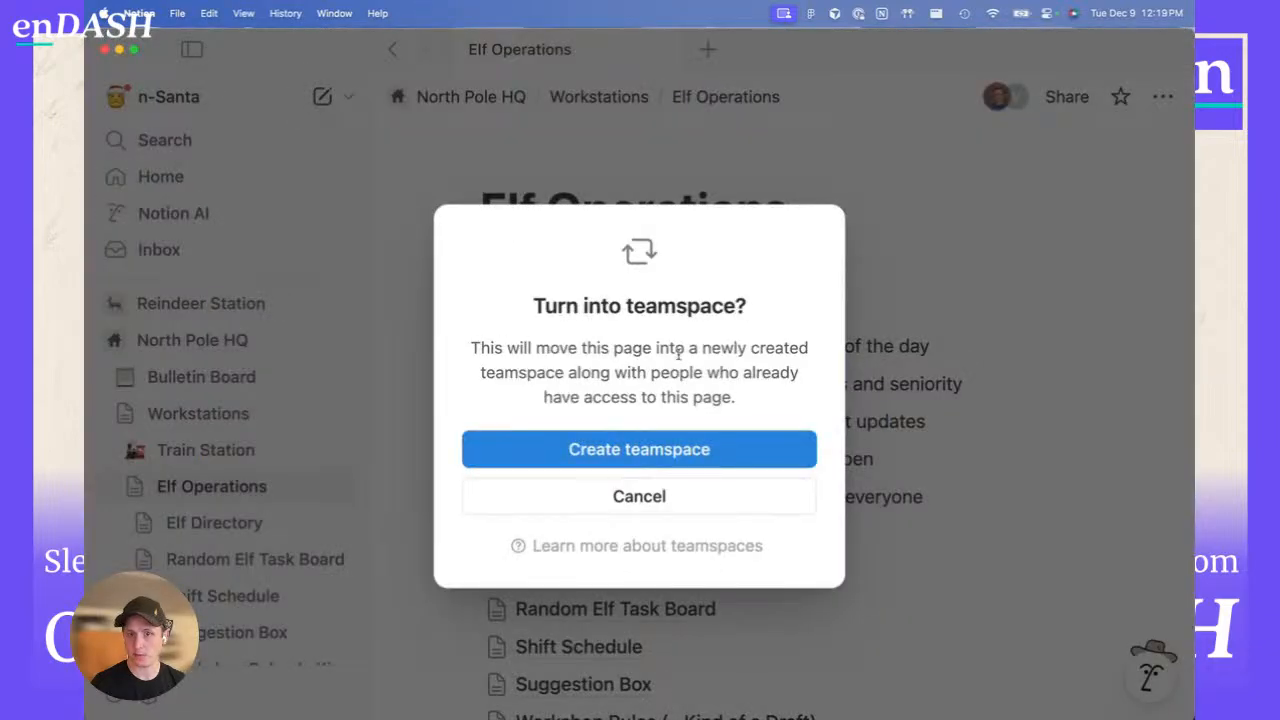
click(668, 451)
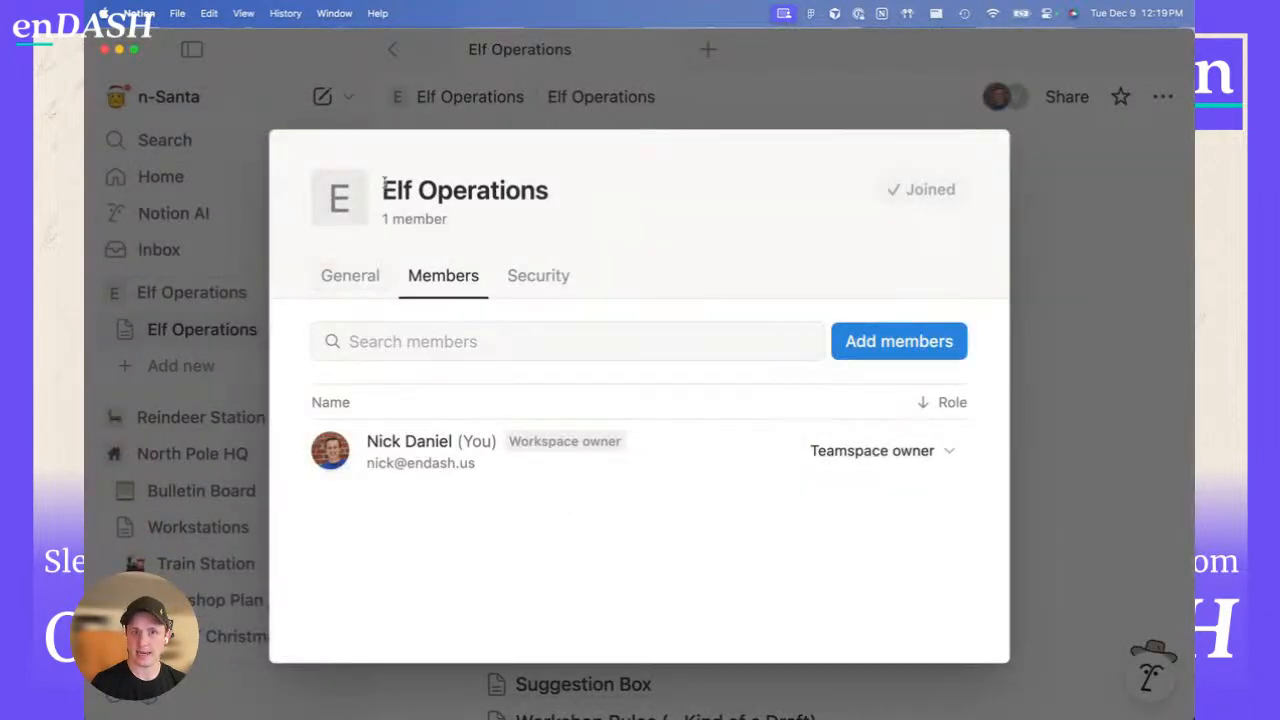
- Review the general, member and security settings of the new Elf Operations teamspace
click(353, 277)
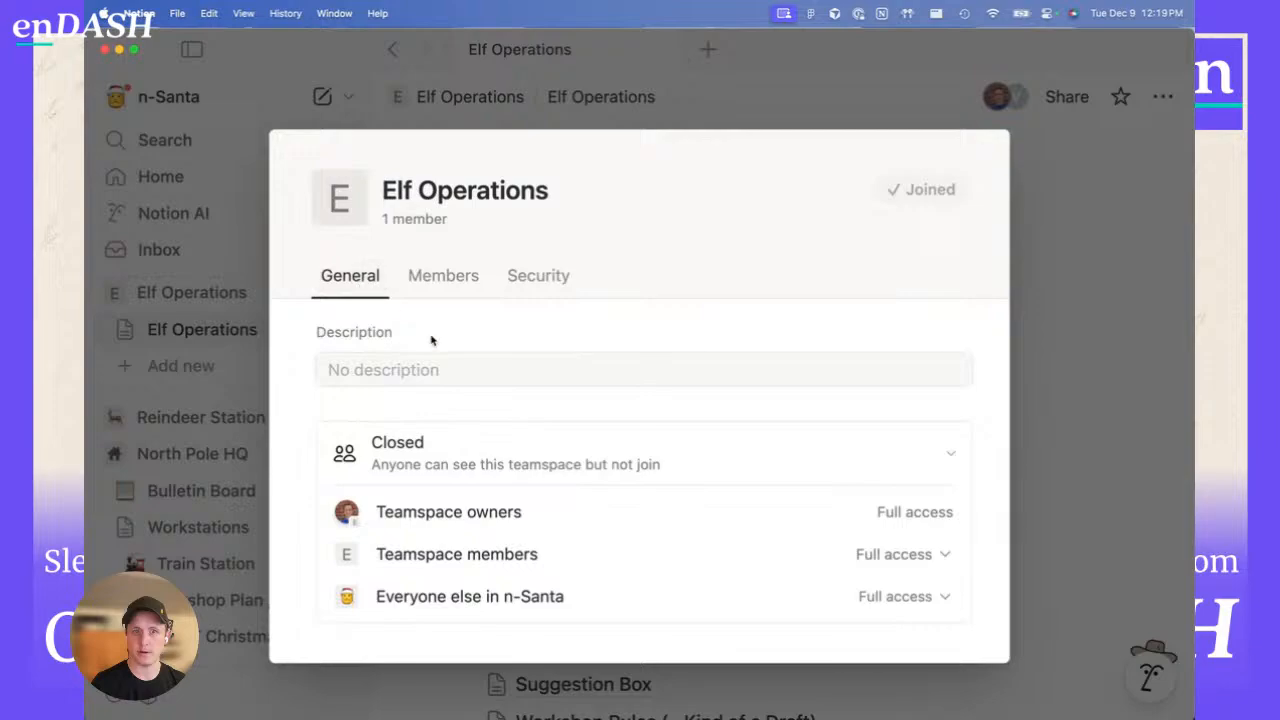
scroll(512, 451, down, 2)
scroll(512, 451, up, 2)
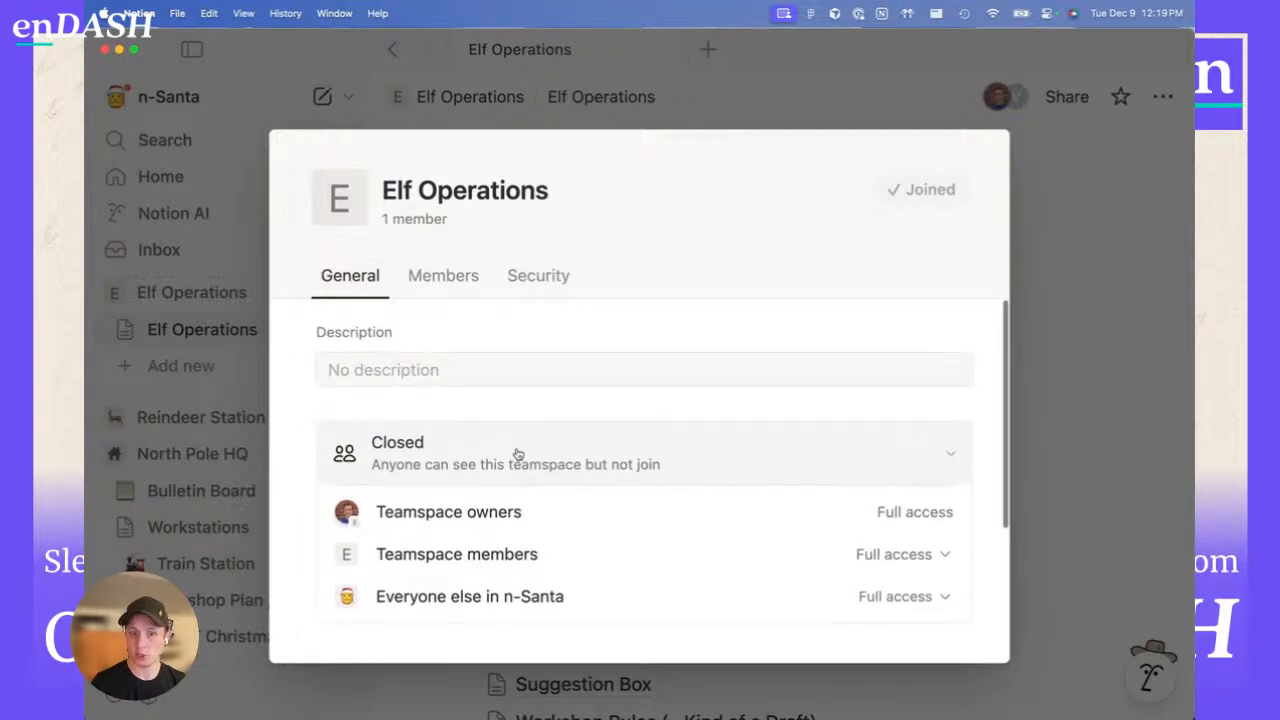
click(435, 283)
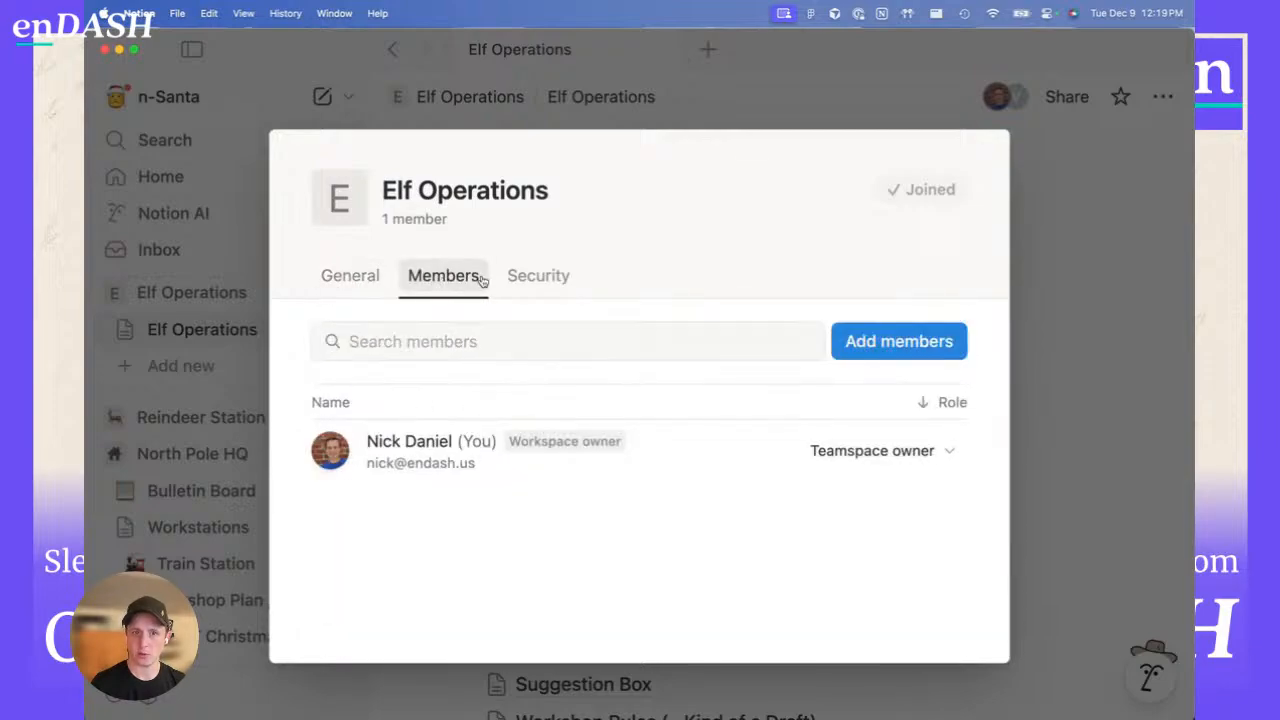
click(537, 277)
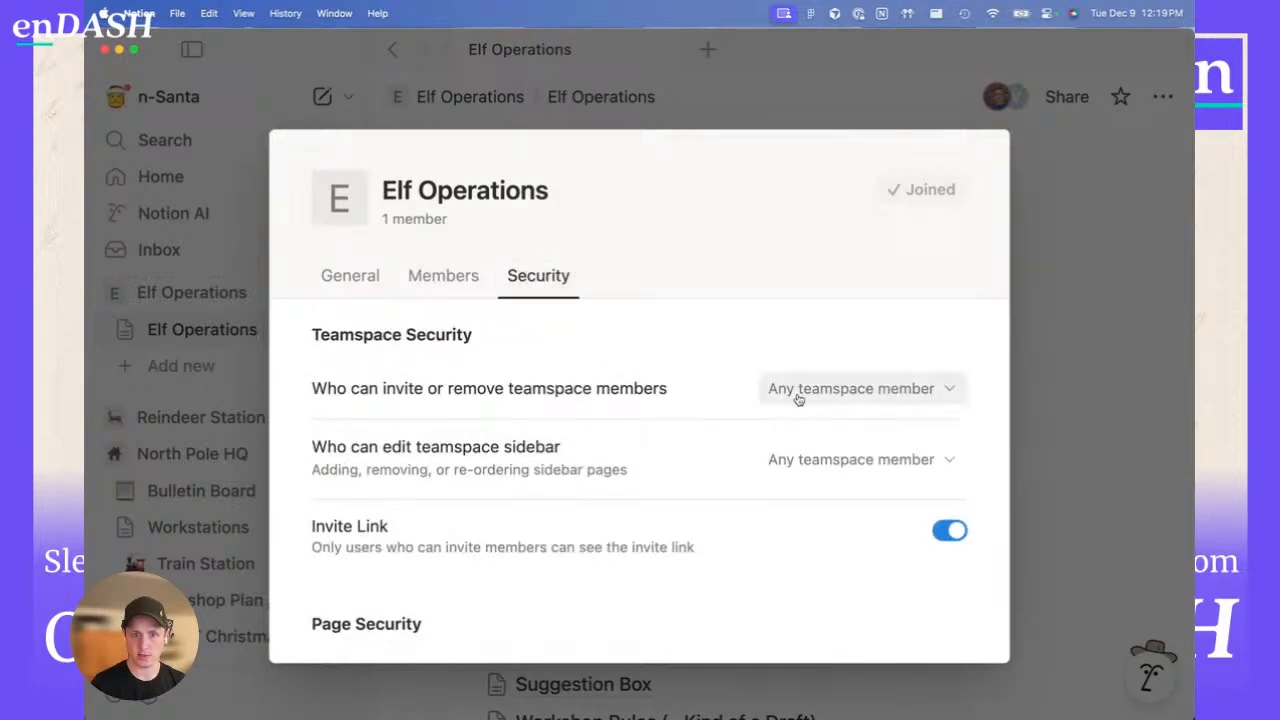
scroll(712, 476, down, 1)
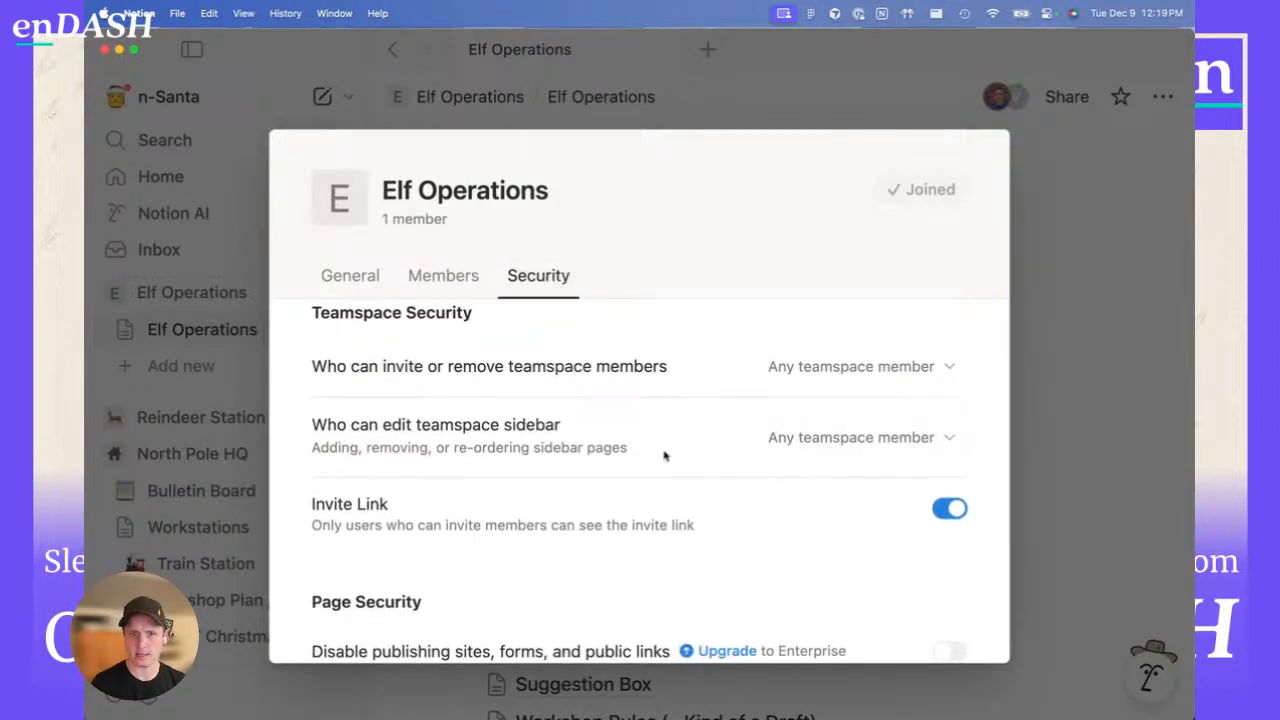
scroll(644, 458, up, 1)
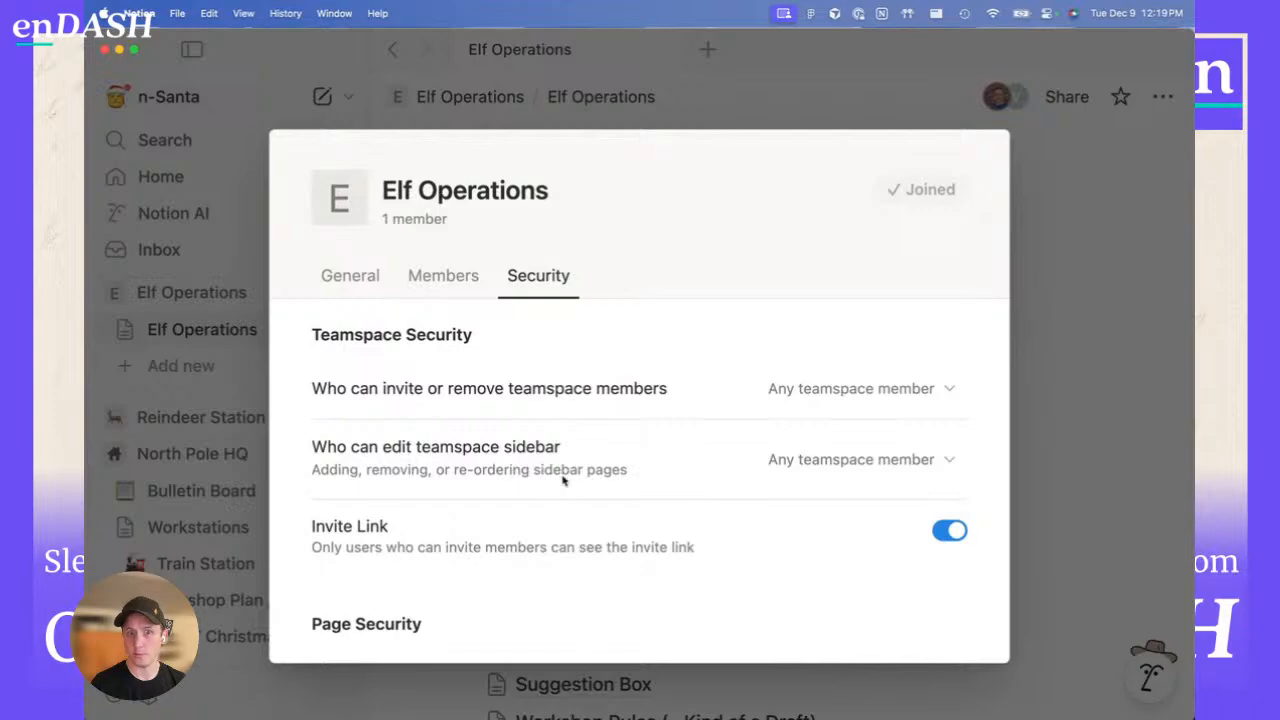
scroll(563, 480, down, 1)
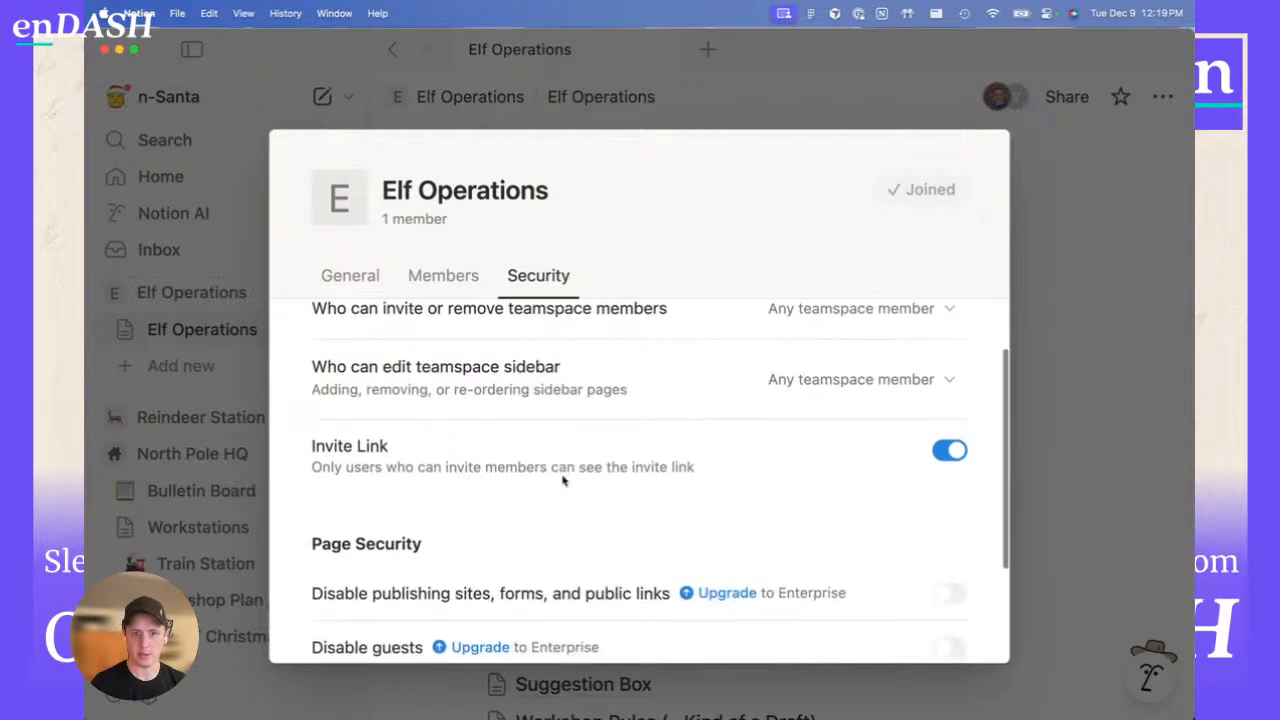
scroll(486, 371, up, 1)
- Change the Elf Operations teamspace's access from Closed to Default, confirm adding everyone in the workspace, and close its settings
click(352, 276)
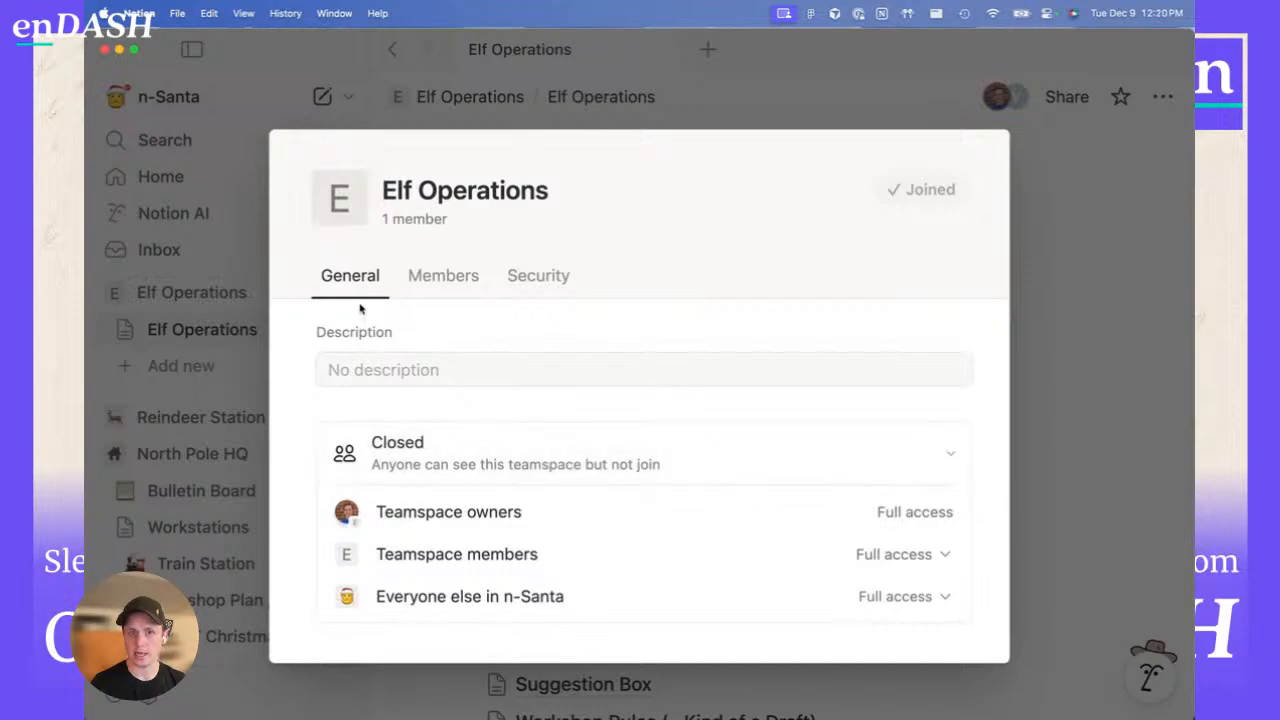
click(465, 451)
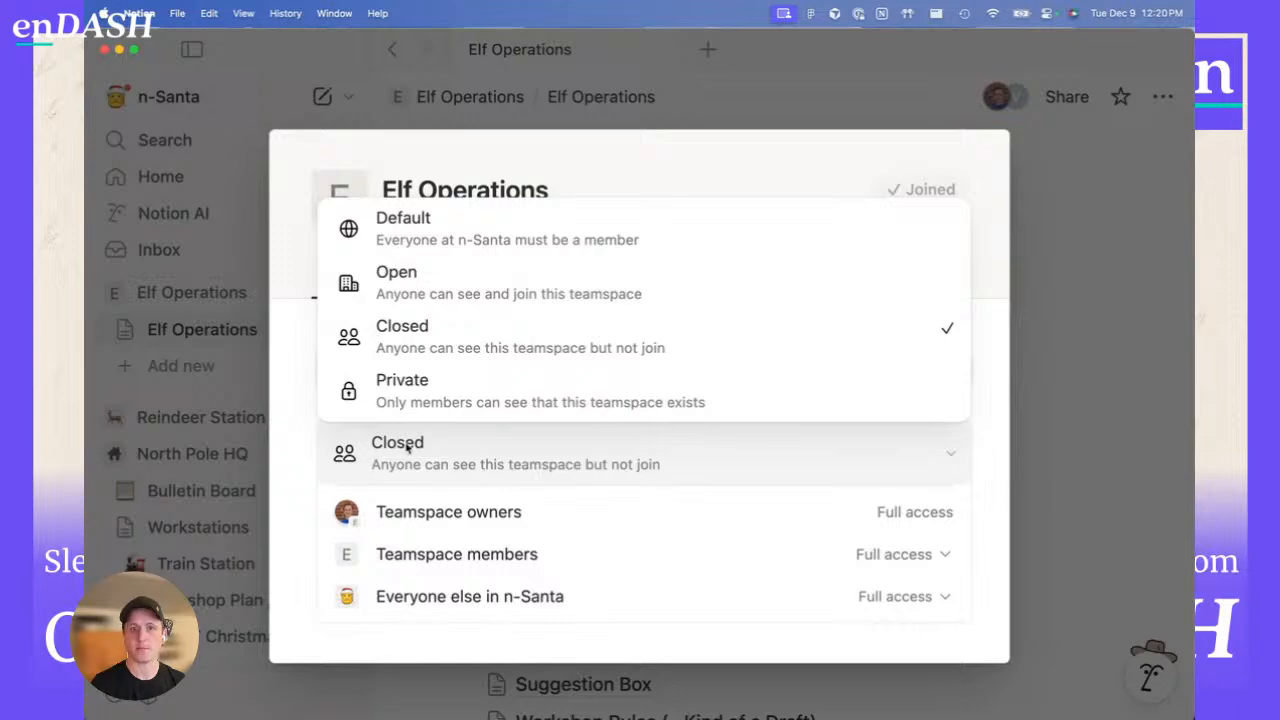
click(426, 234)
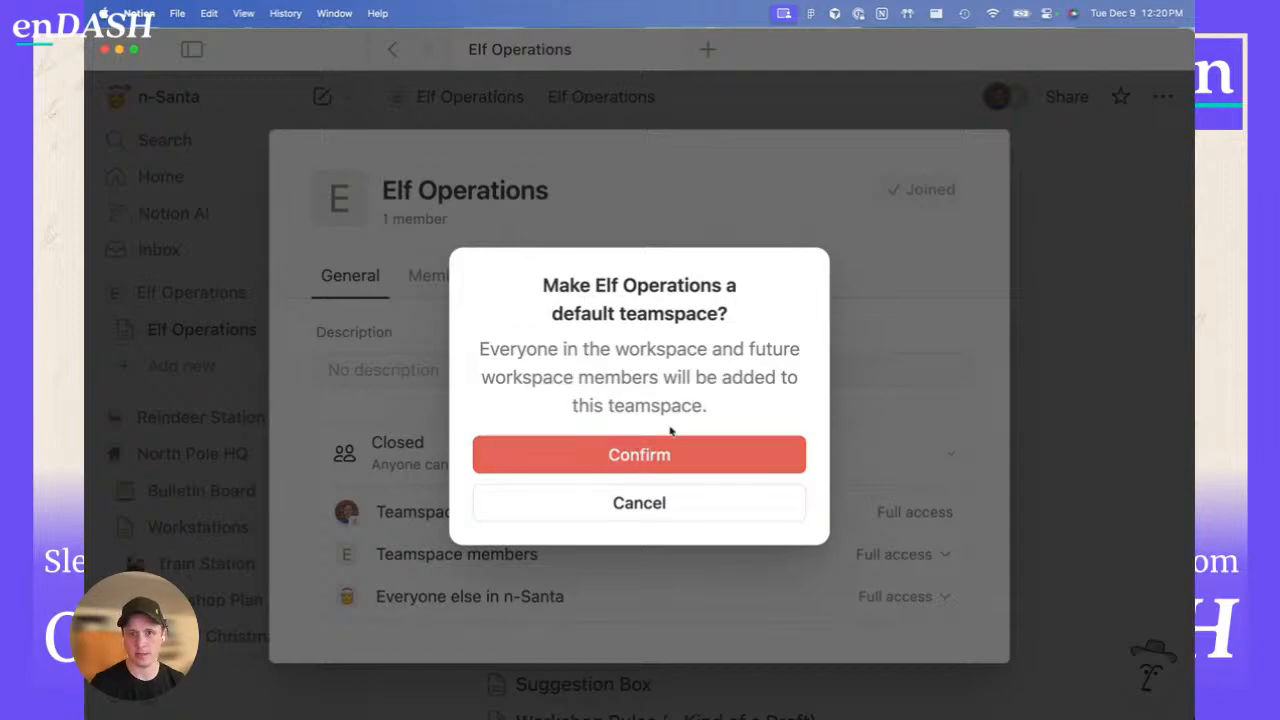
drag(481, 349, 749, 394)
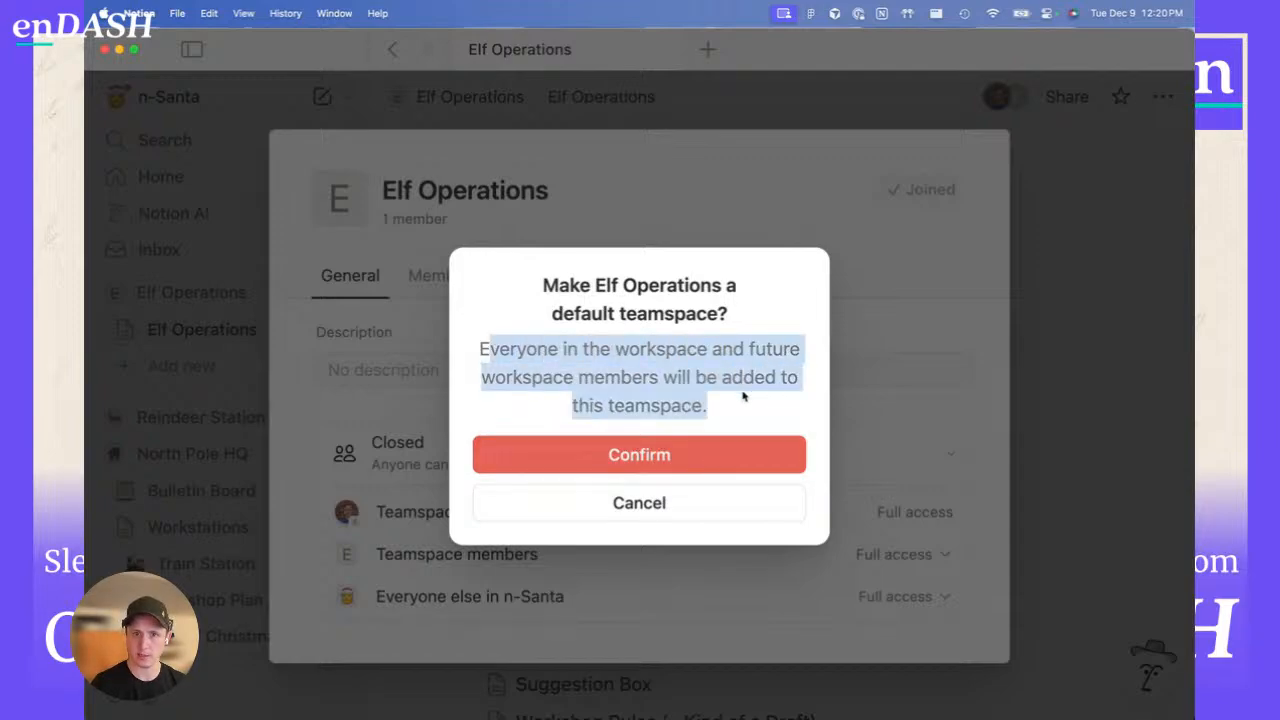
click(743, 397)
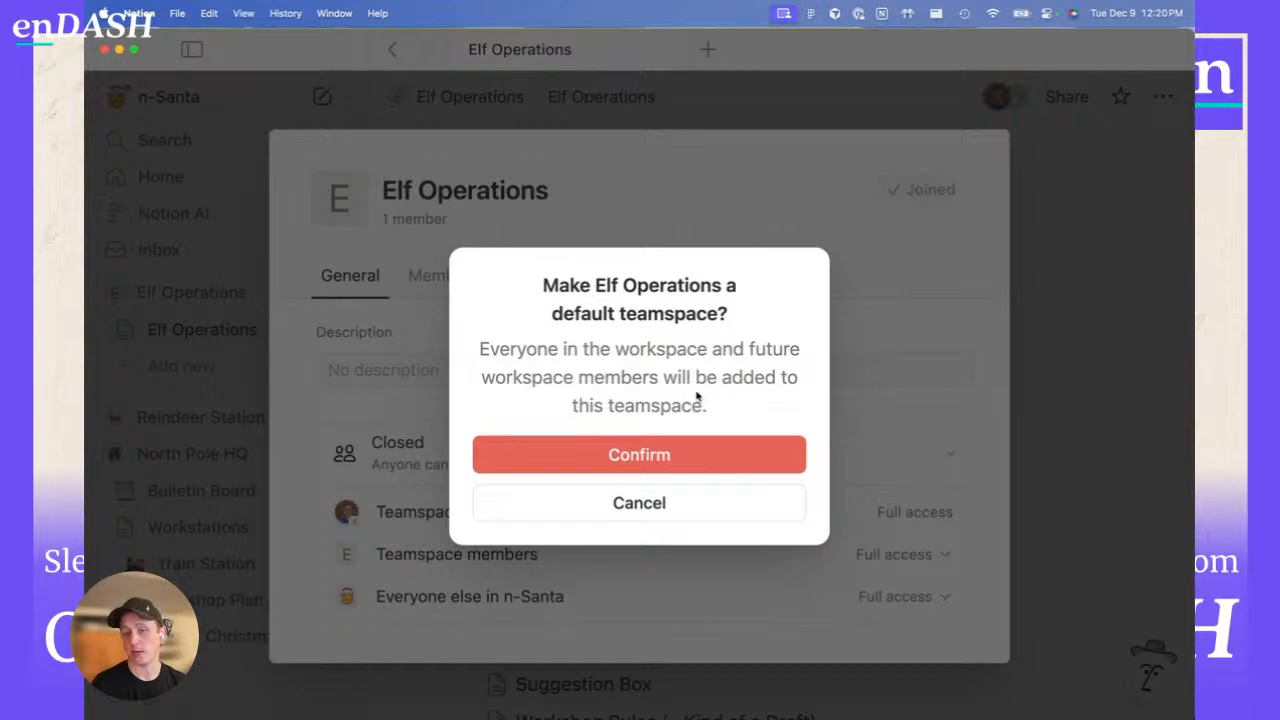
click(636, 460)
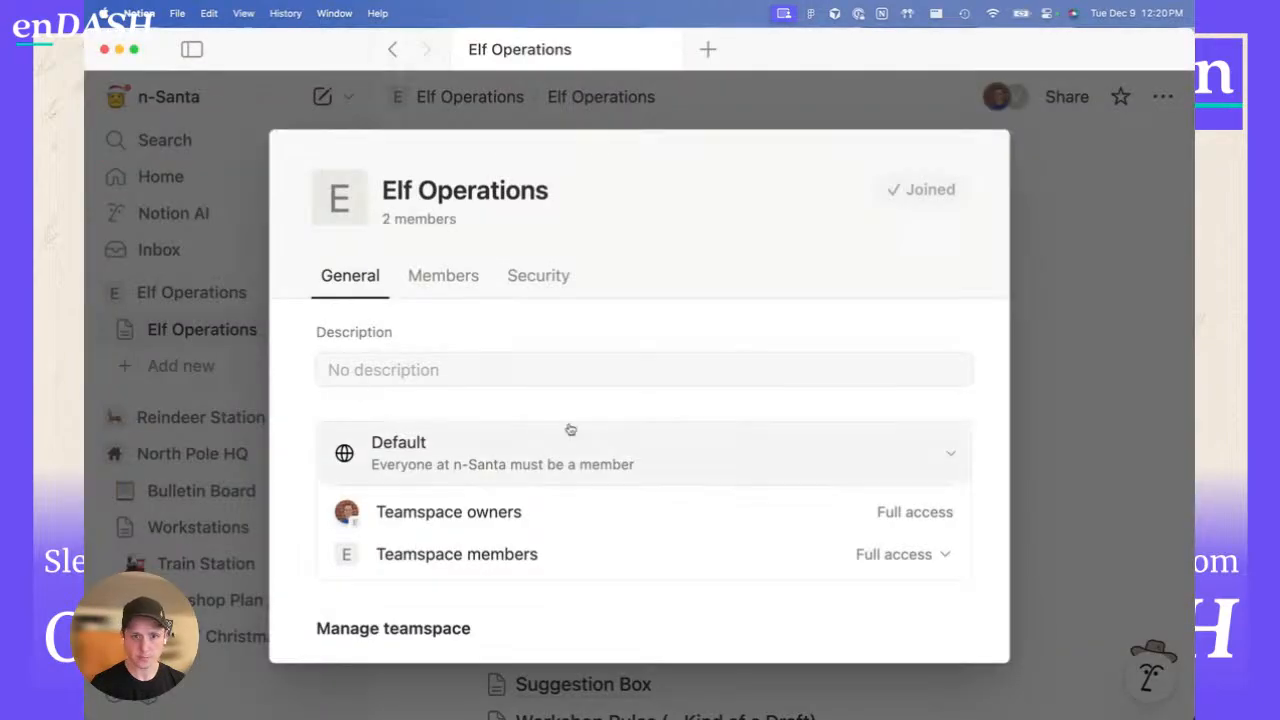
click(1084, 275)
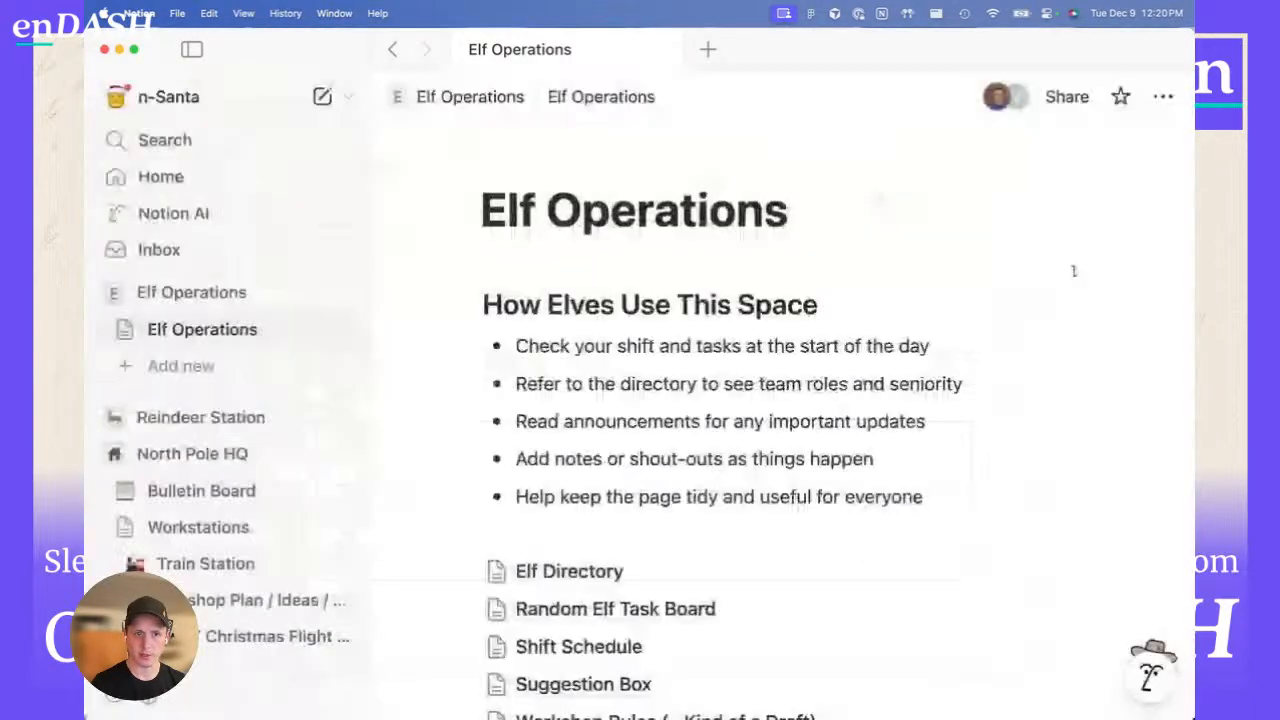
scroll(185, 440, up, 2)
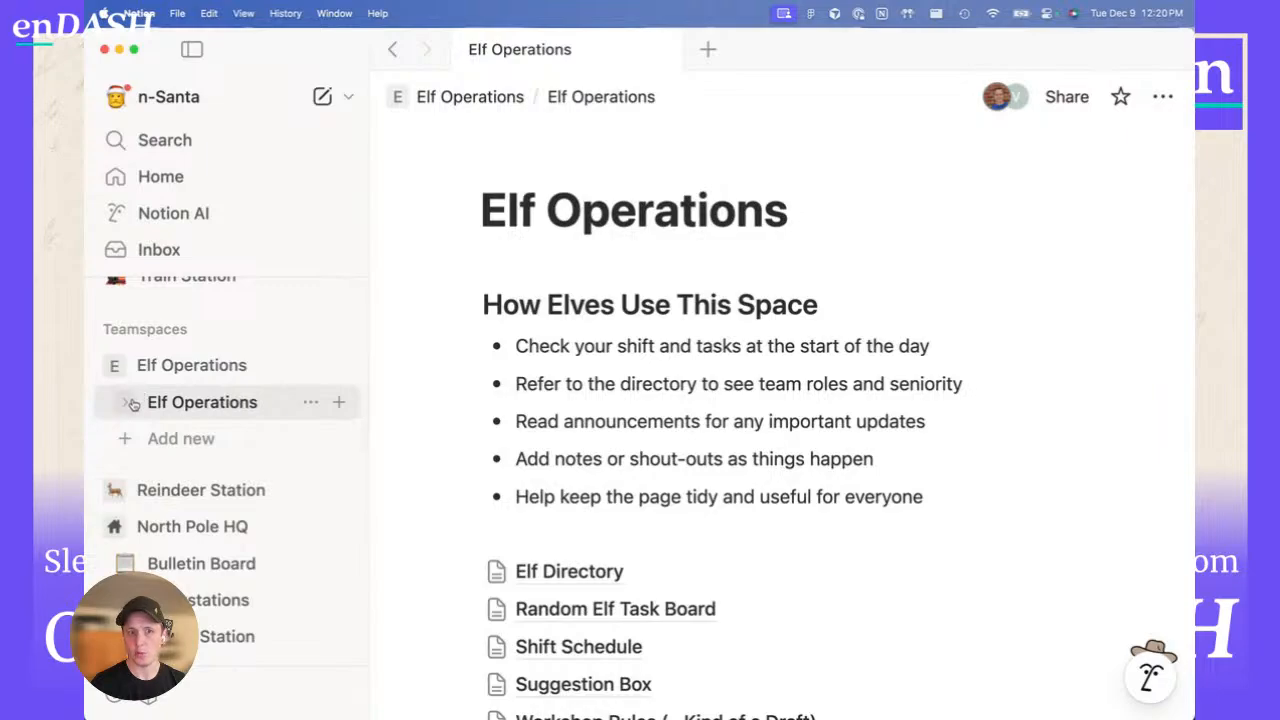
click(115, 490)
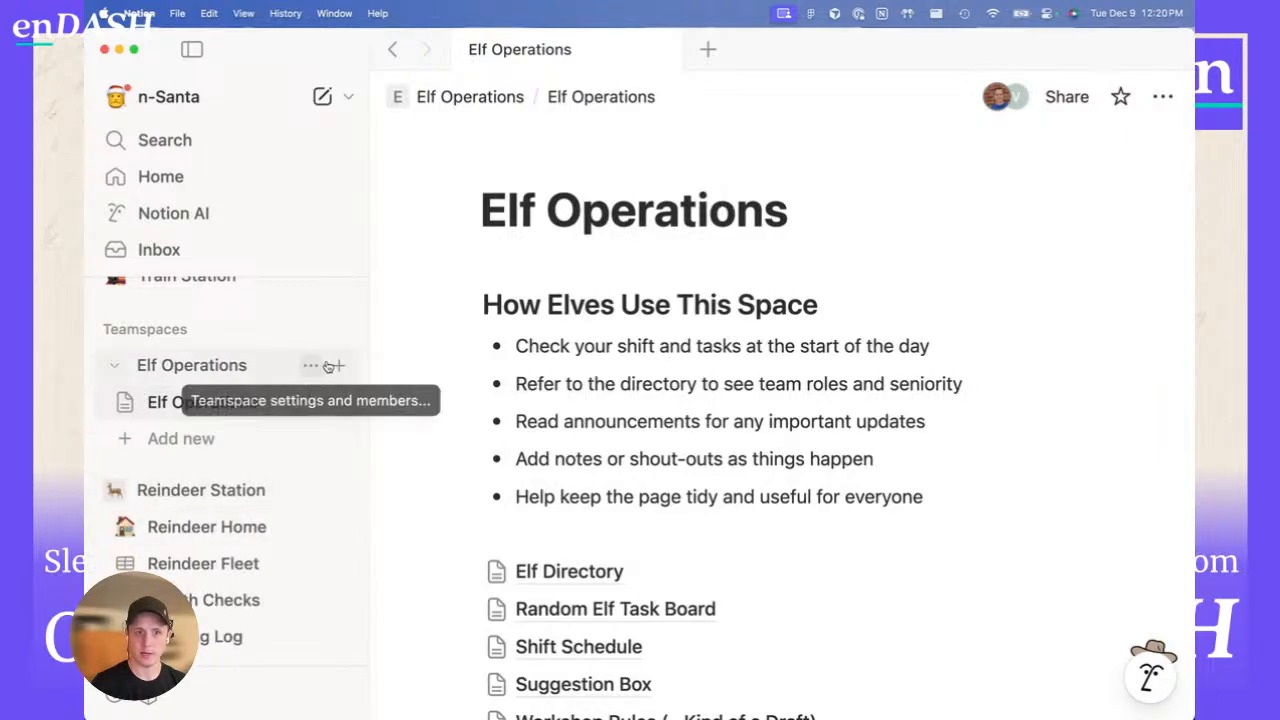
click(338, 370)
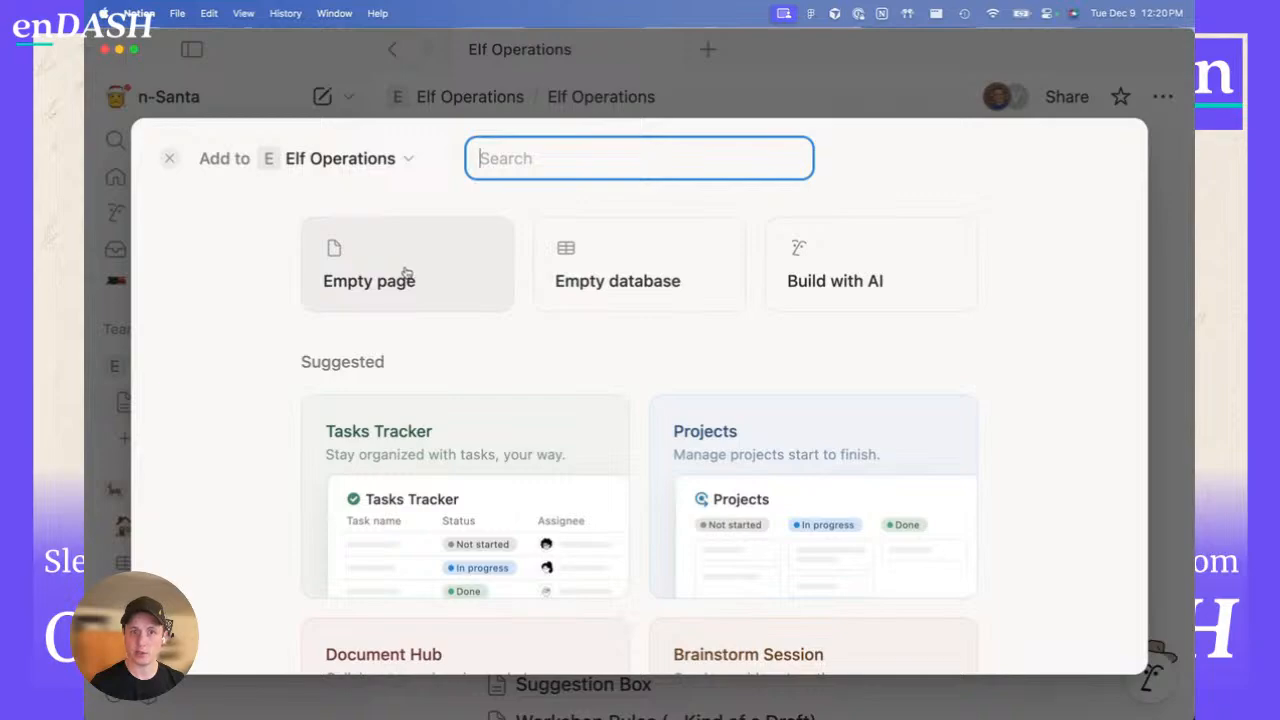
click(1173, 281)
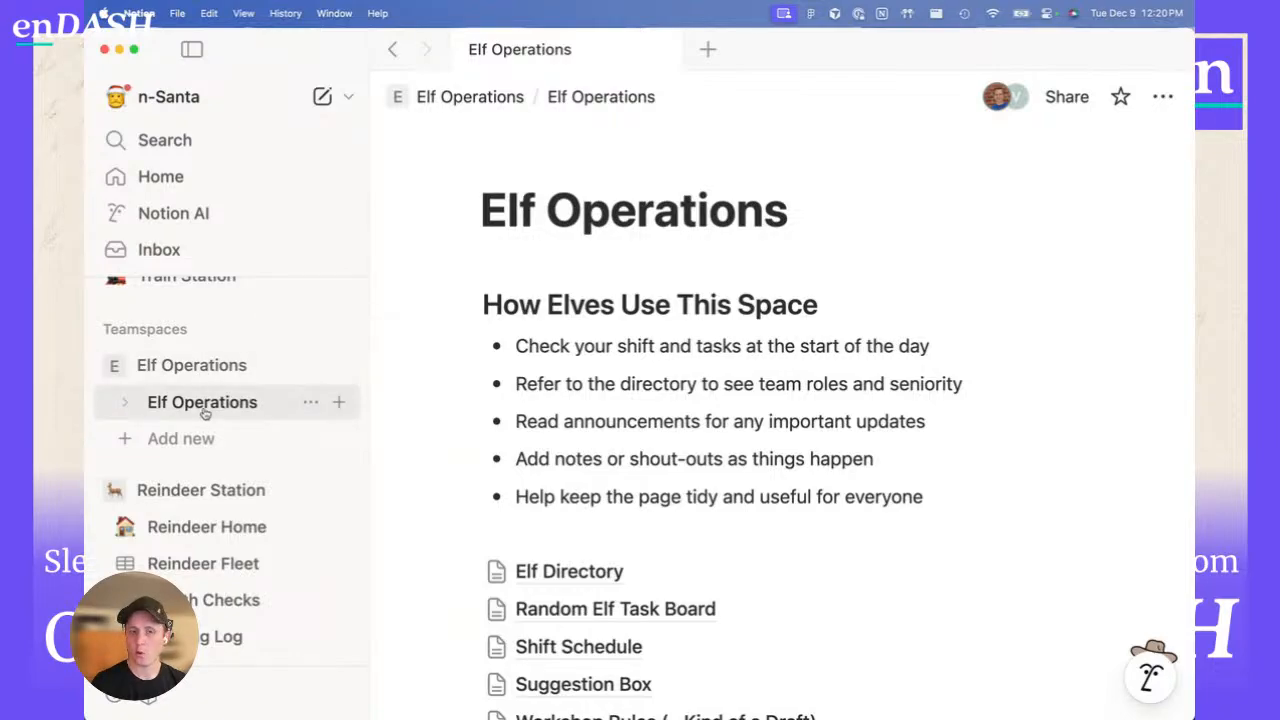
- Rename the Elf Operations page as "Elf Operations Home" and give it the house emoji as its icon
click(600, 215)
click(811, 213)
text(Home)
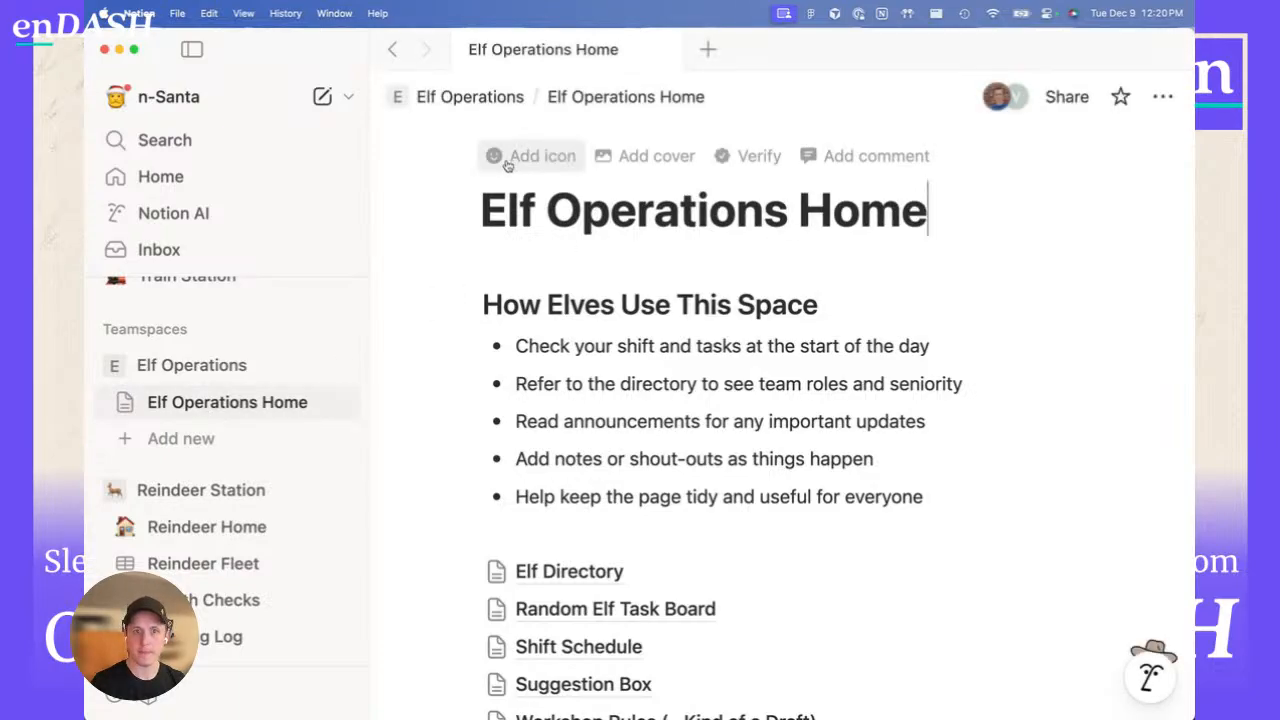
click(507, 165)
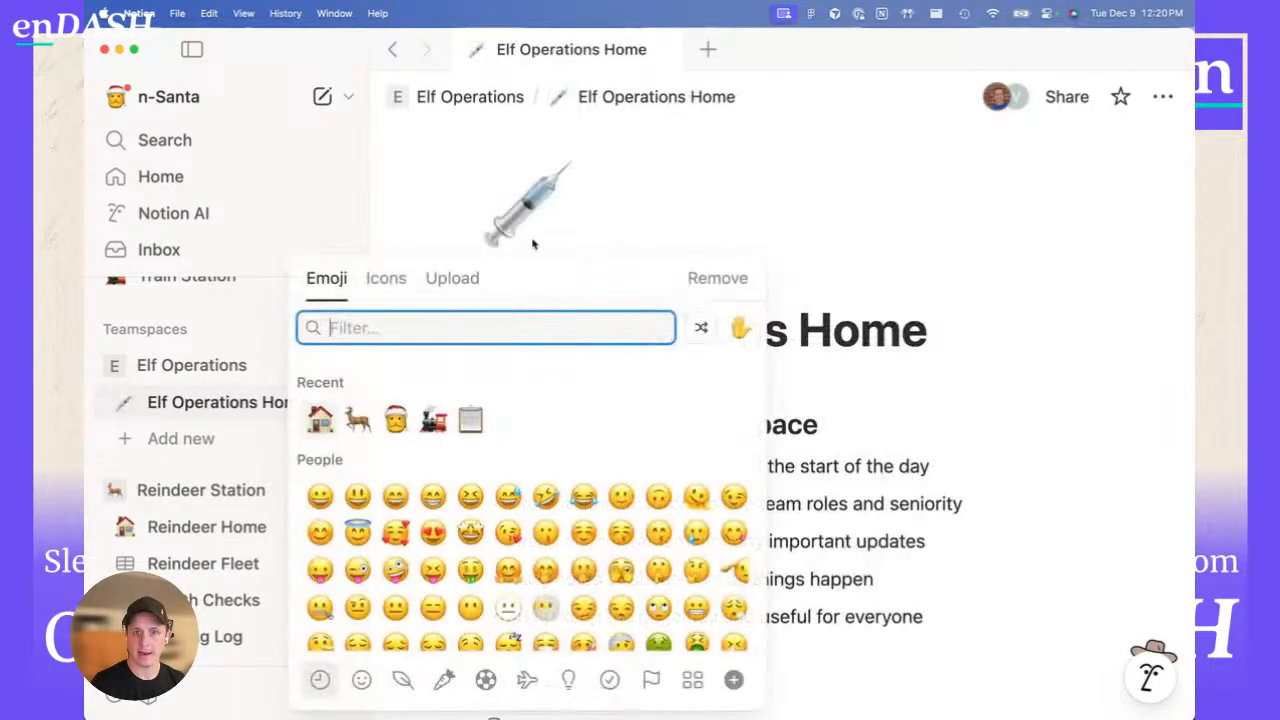
click(320, 419)
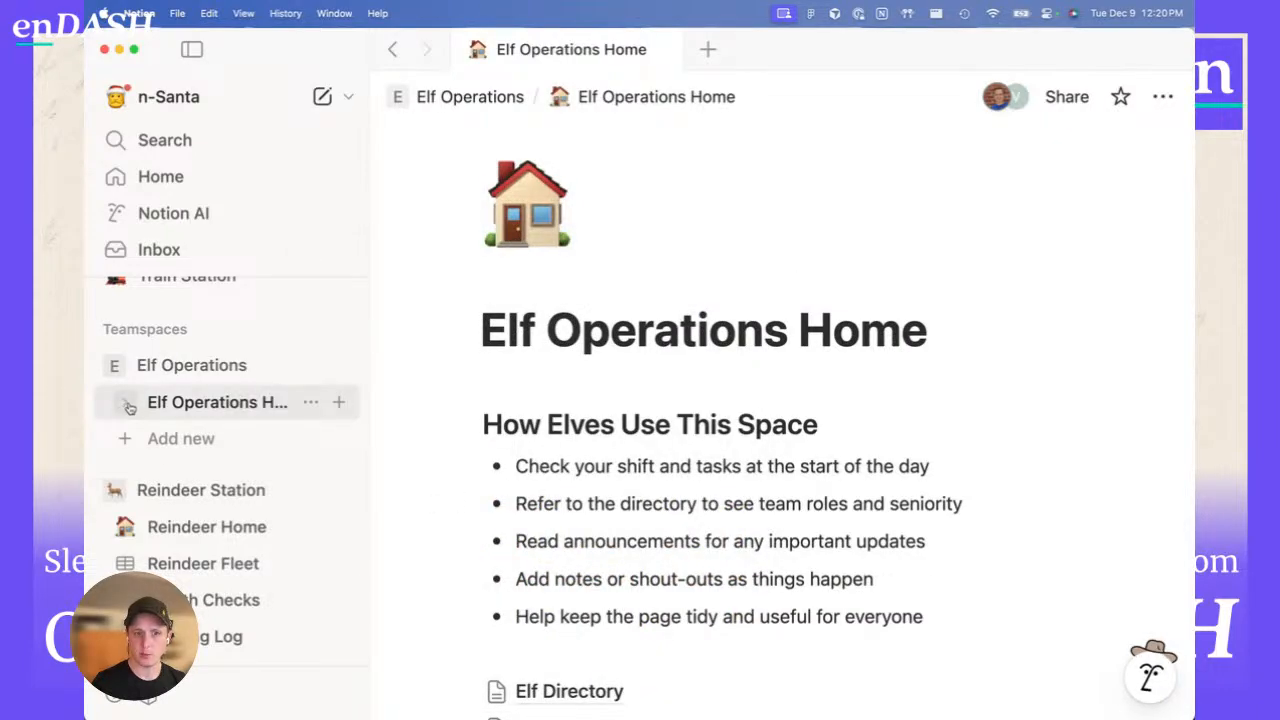
- Look over the usage notes and subpages listed on the Elf Operations Home page
scroll(500, 540, down, 5)
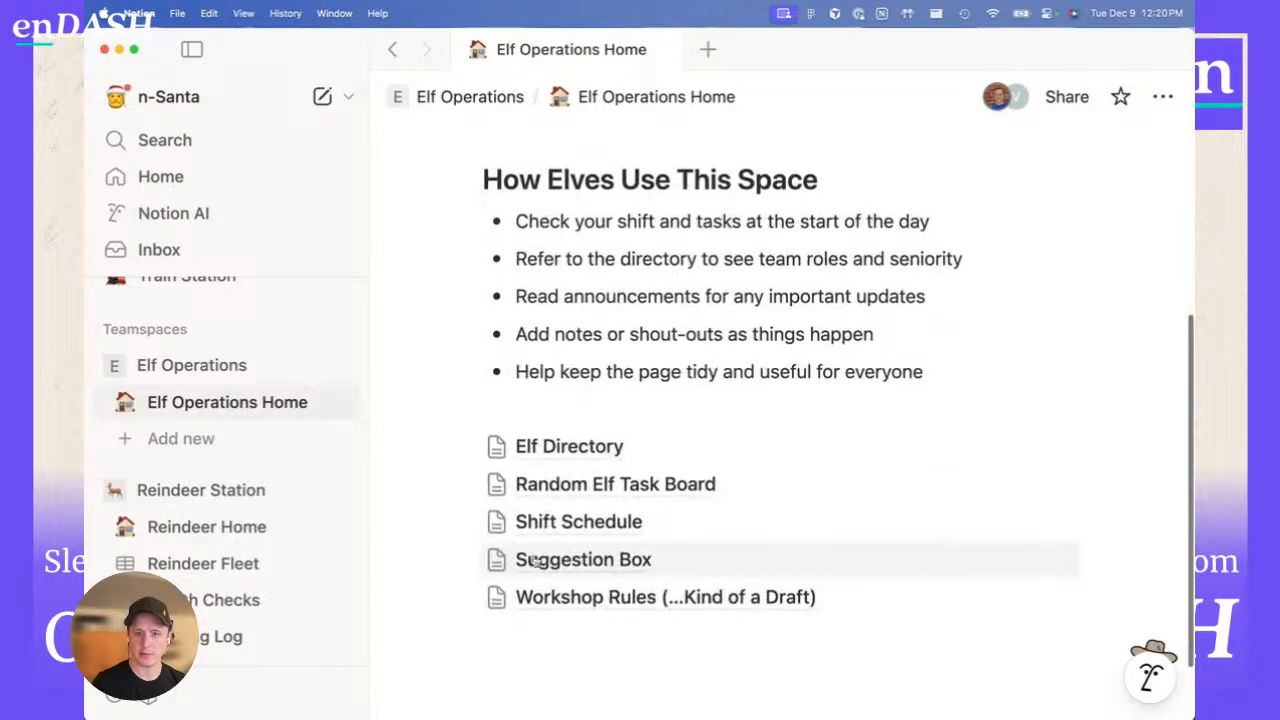
scroll(534, 561, up, 2)
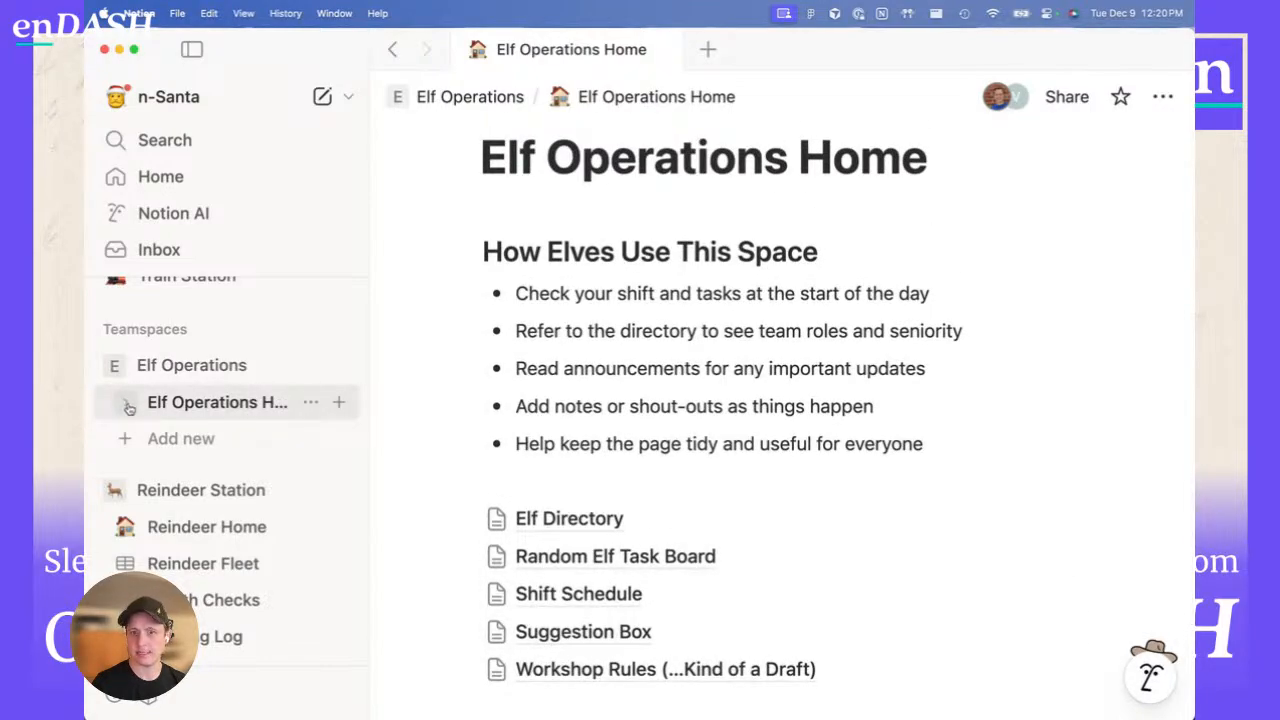
scroll(620, 500, down, 2)
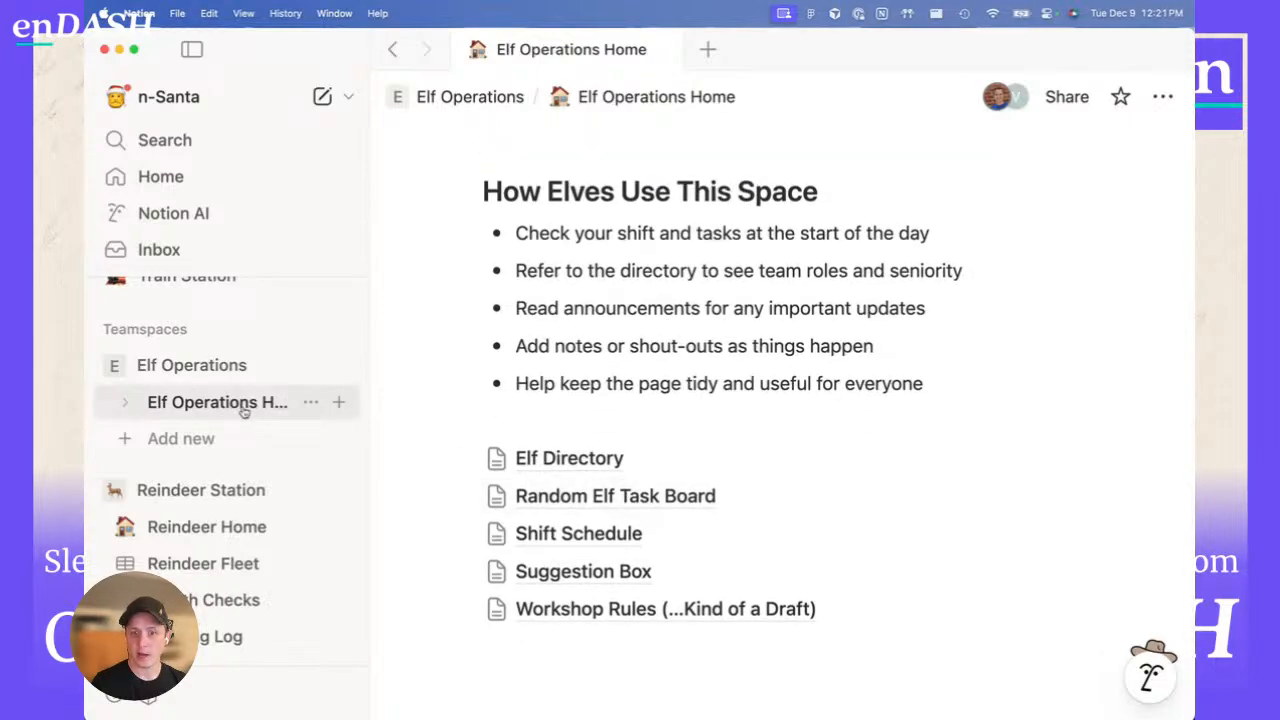
mouse_move(580, 514)
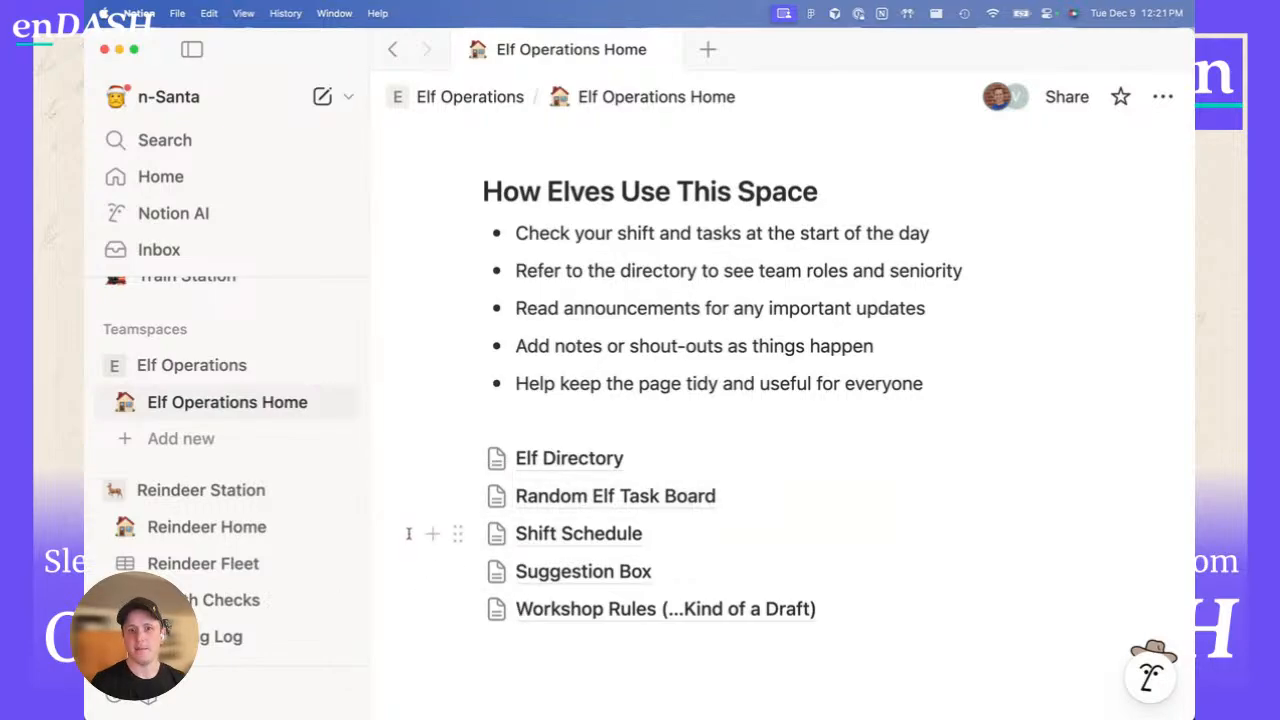
- Open Train Station under Workstations, collapse Reindeer Station, and move the Train Station page into the Elf Operations teamspace below Elf Operations Home
scroll(214, 449, down, 5)
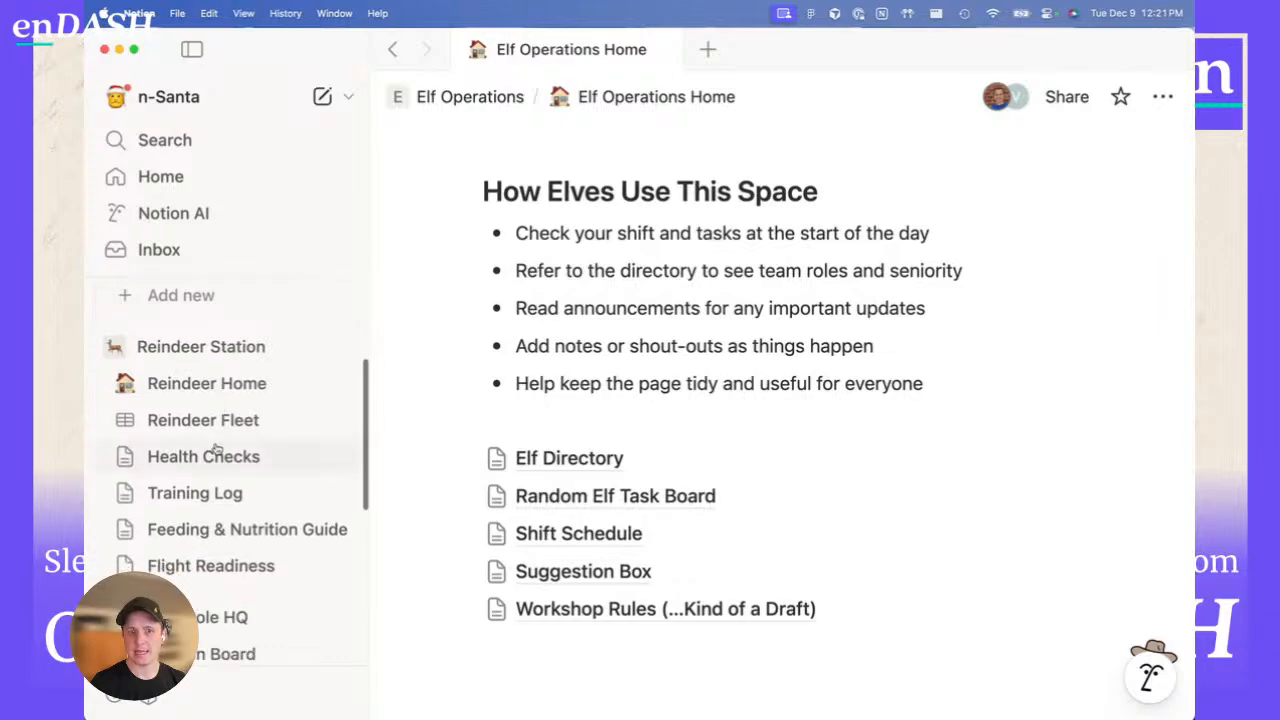
scroll(216, 449, down, 3)
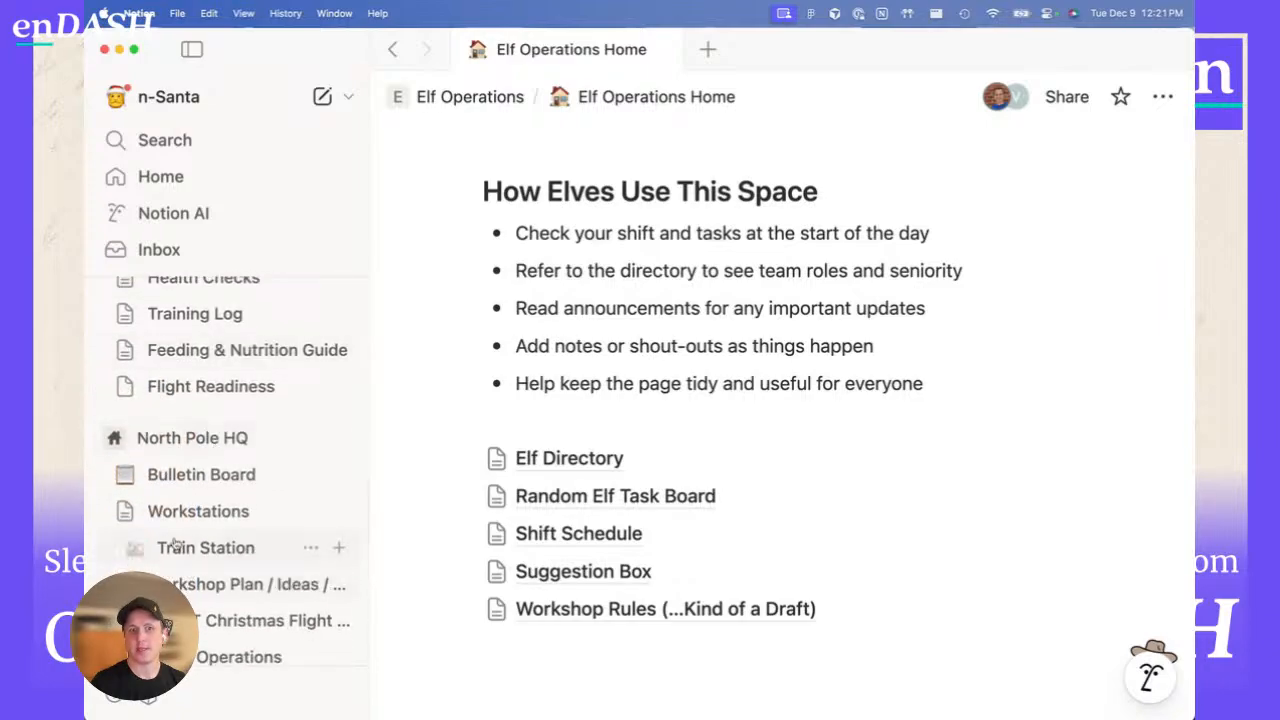
click(203, 545)
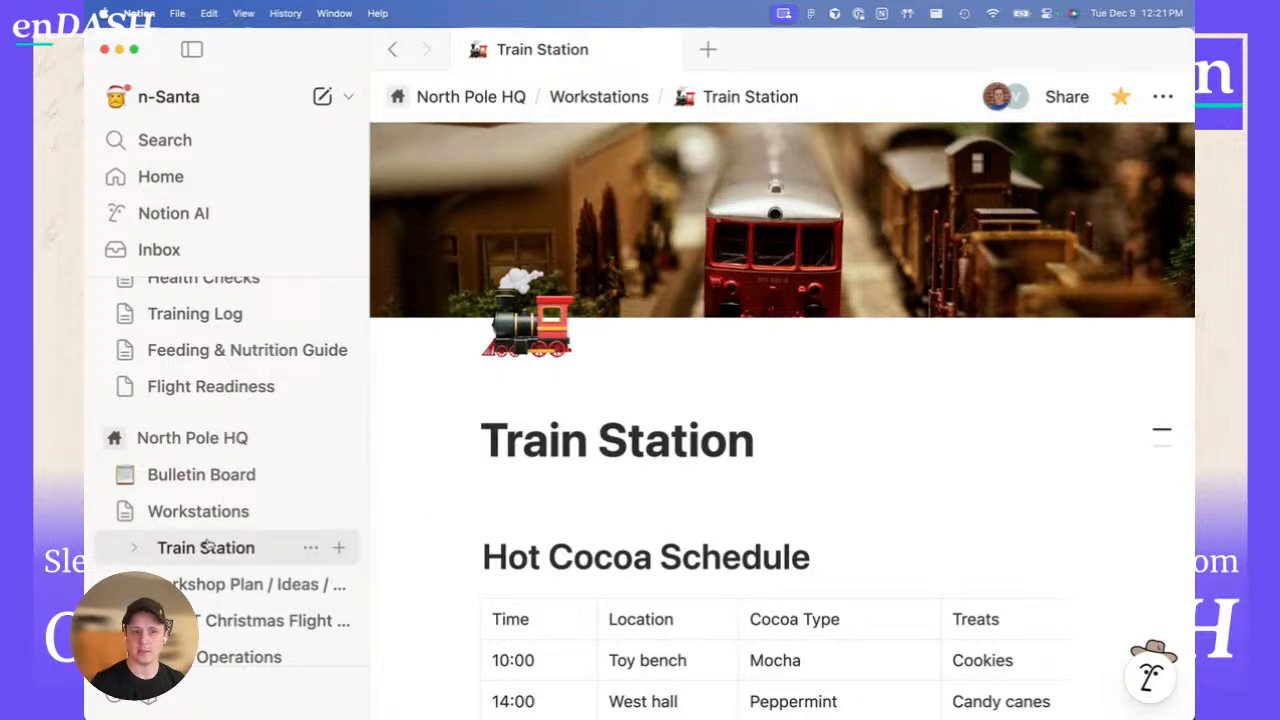
scroll(205, 545, up, 3)
scroll(208, 544, up, 5)
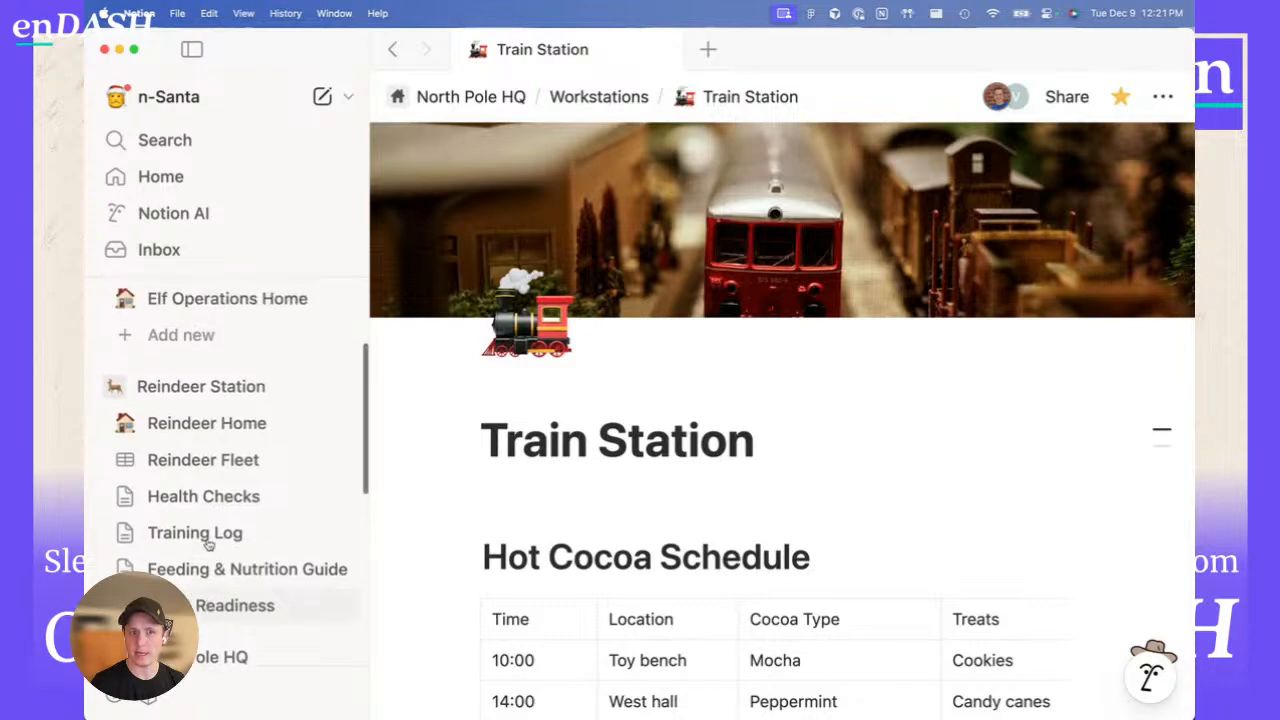
click(115, 485)
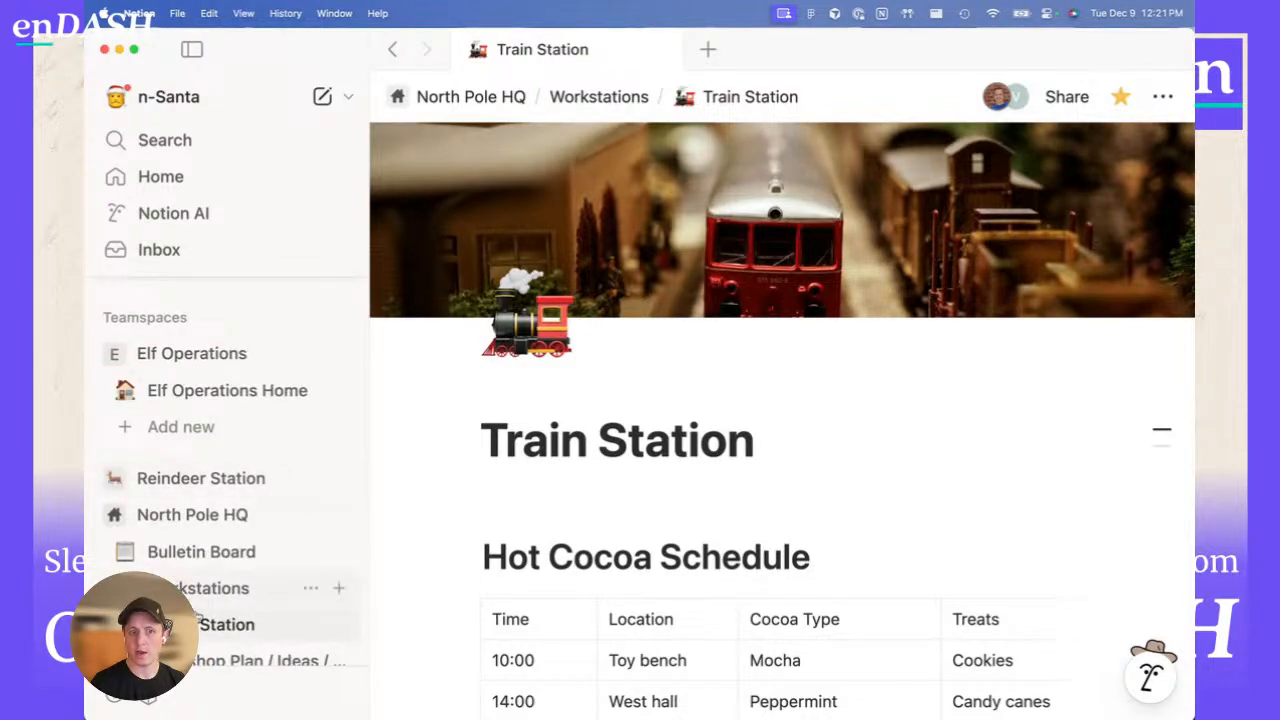
drag(205, 628, 180, 415)
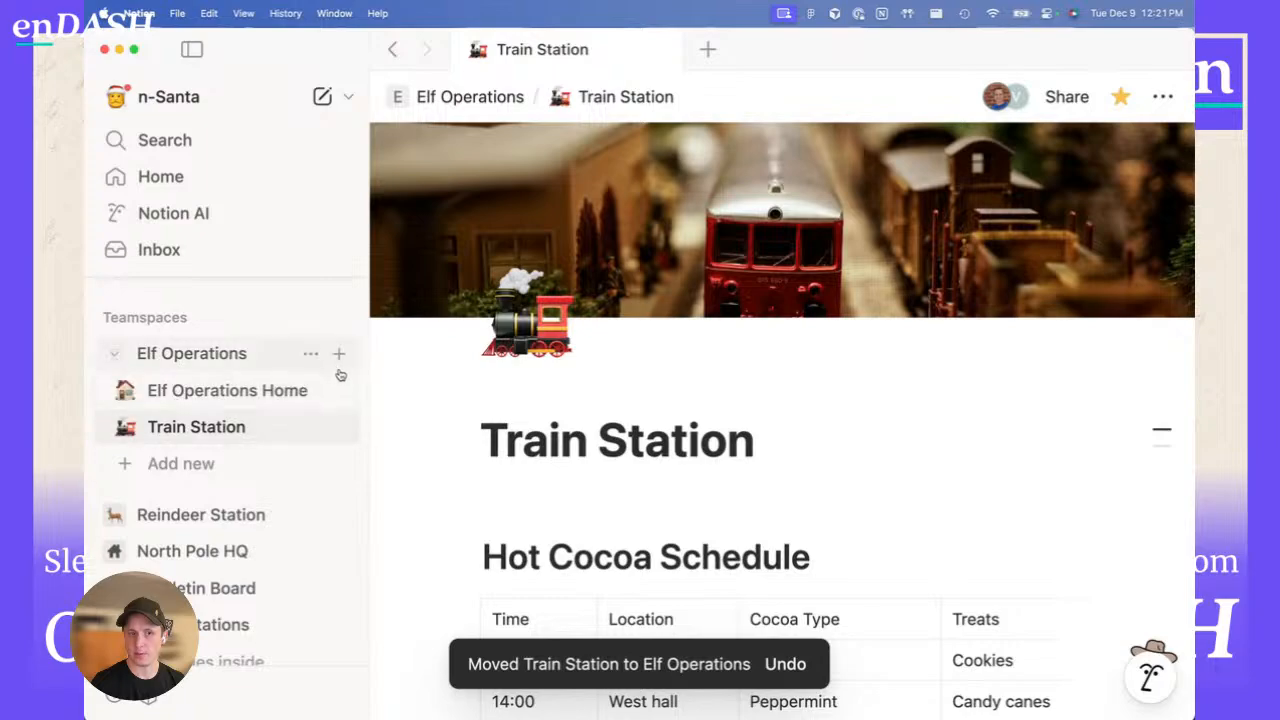
- Add a new page named "Toy-Making" to the Elf Operations teamspace
click(341, 356)
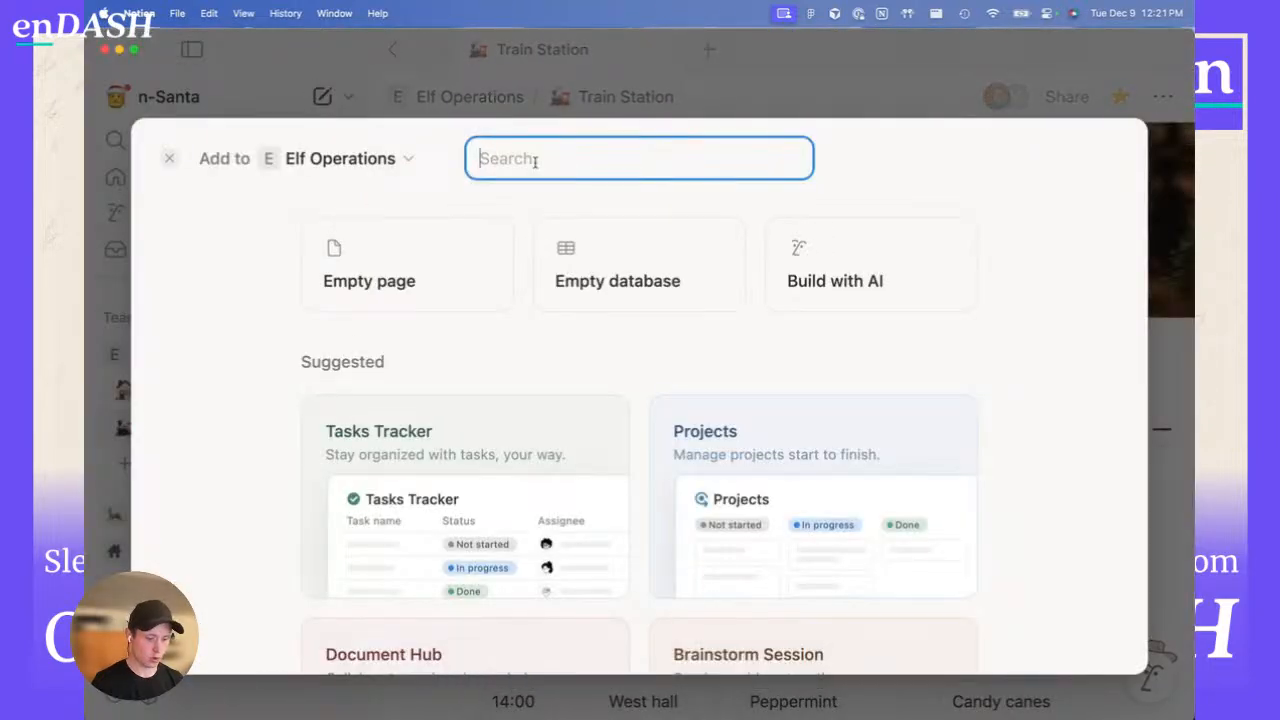
text(Touj)
key(BackSpace)
key(BackSpace)
text(y Making)
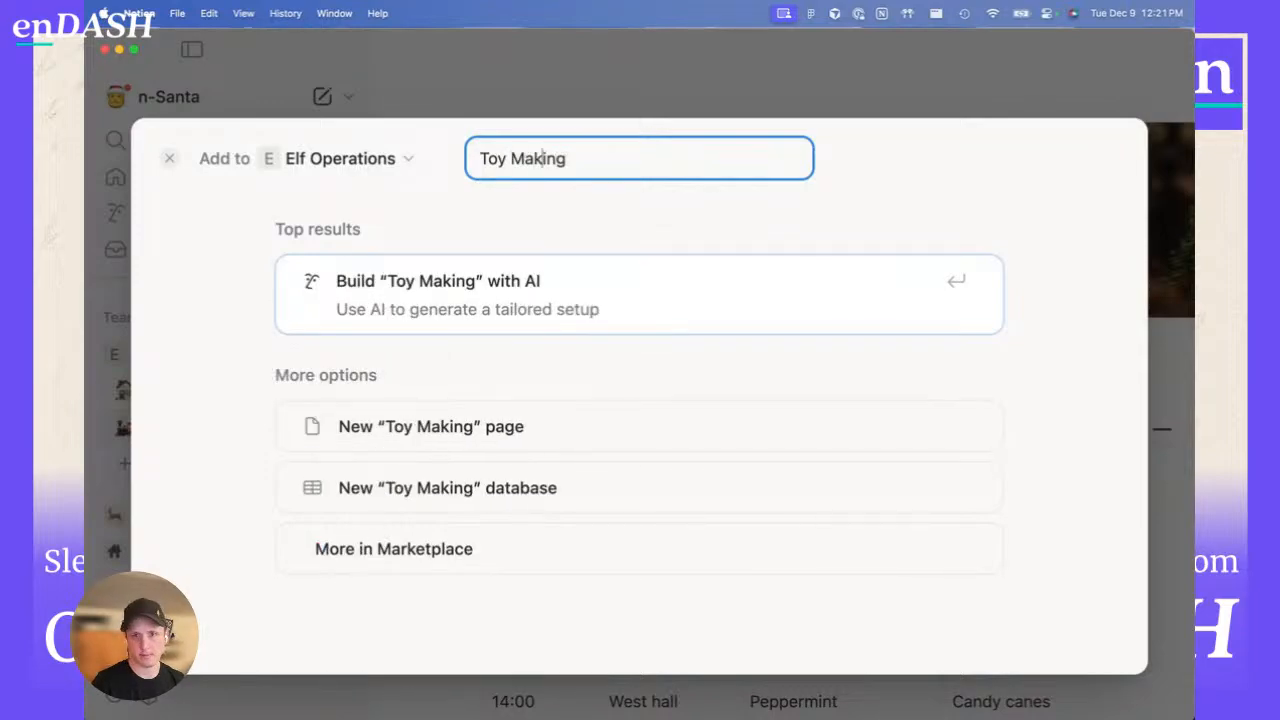
key(BackSpace)
text(-)
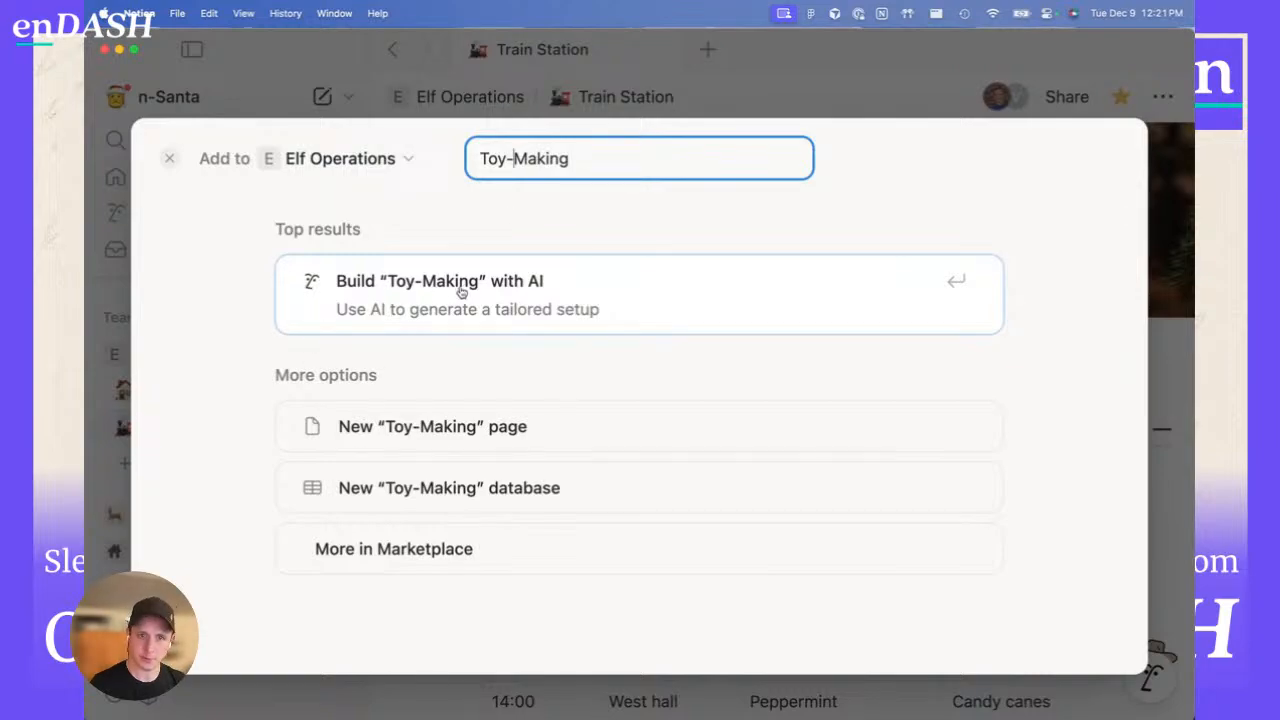
click(419, 430)
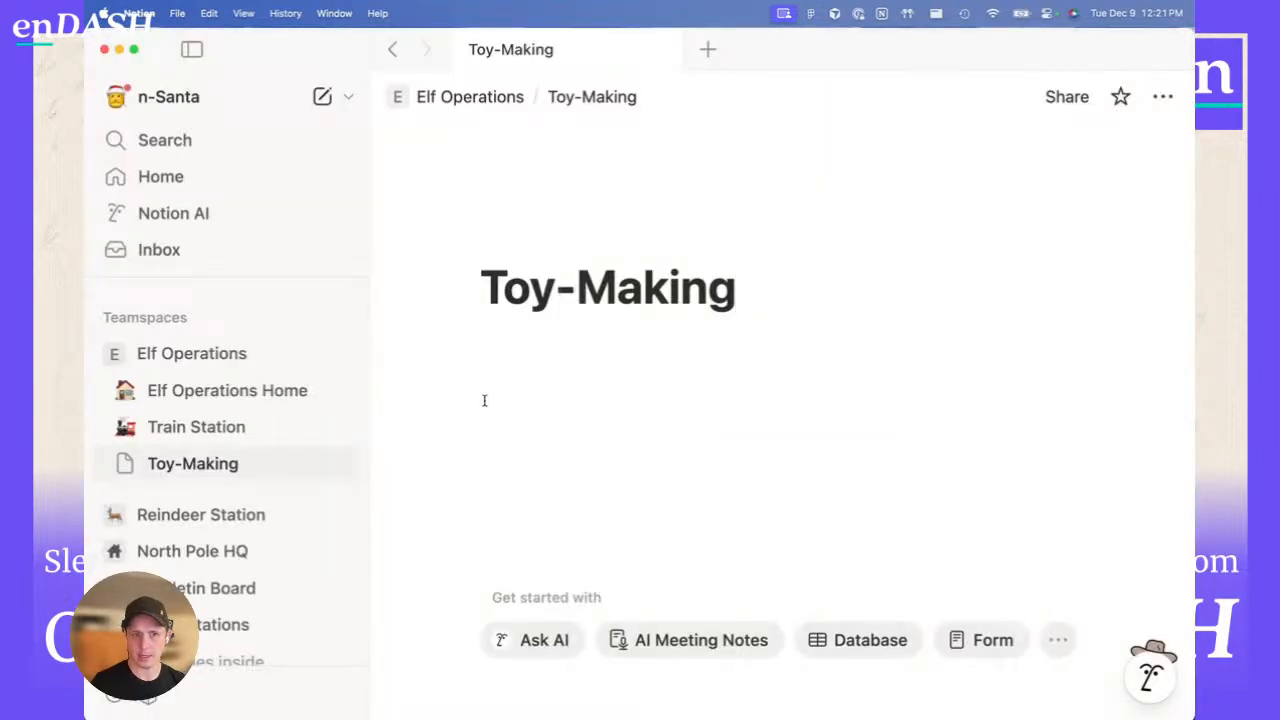
- Nest the Train Station page inside Toy-Making and check the nesting by expanding and collapsing Toy-Making
drag(172, 427, 210, 468)
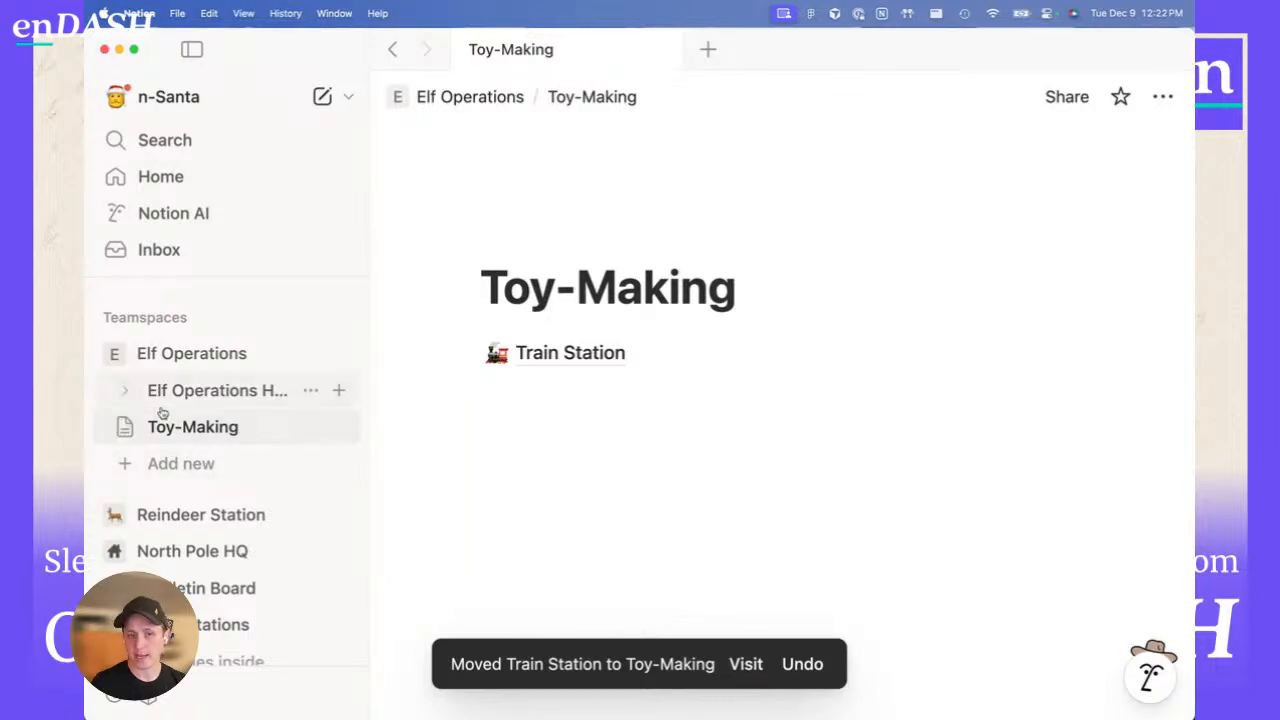
click(127, 428)
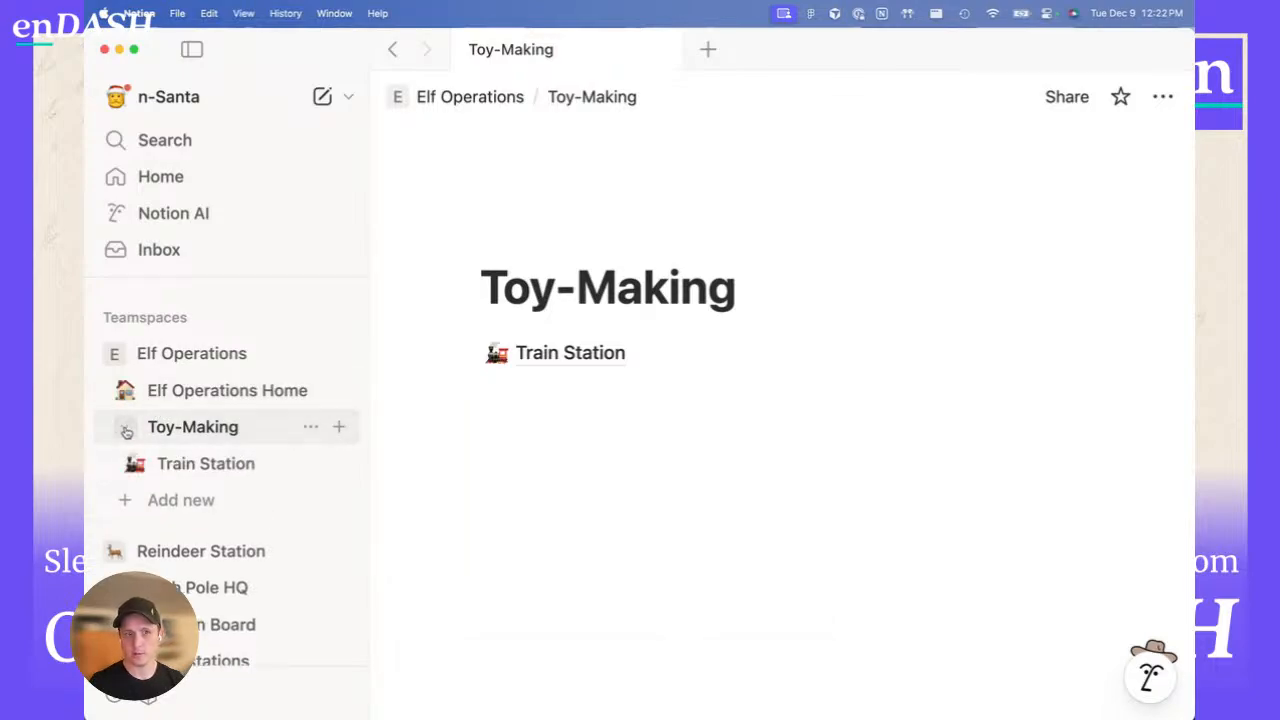
click(126, 428)
click(126, 428)
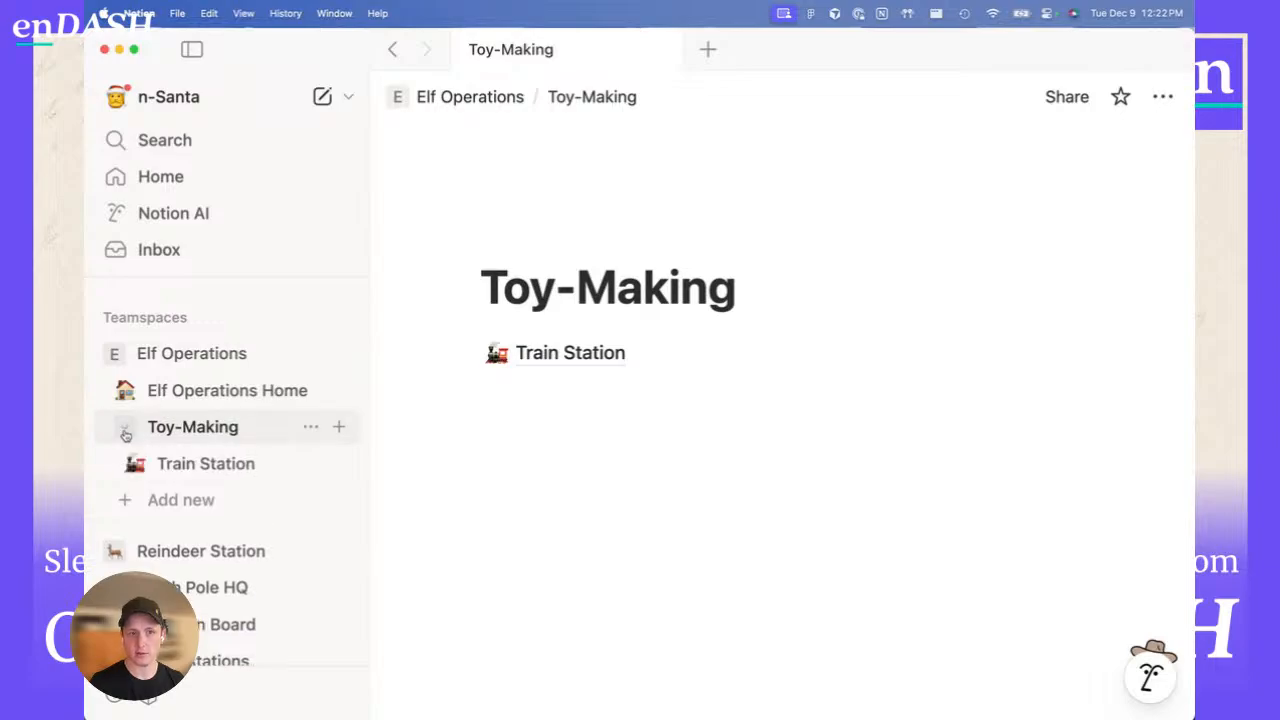
click(126, 428)
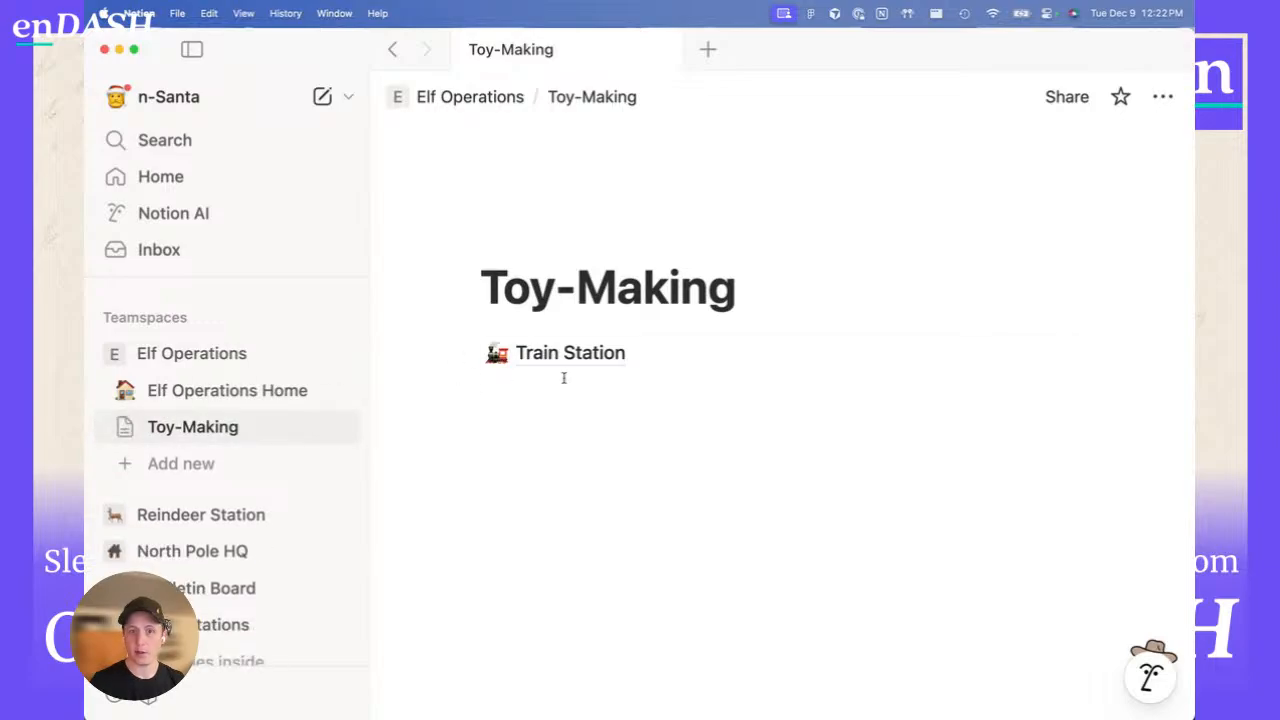
mouse_move(563, 360)
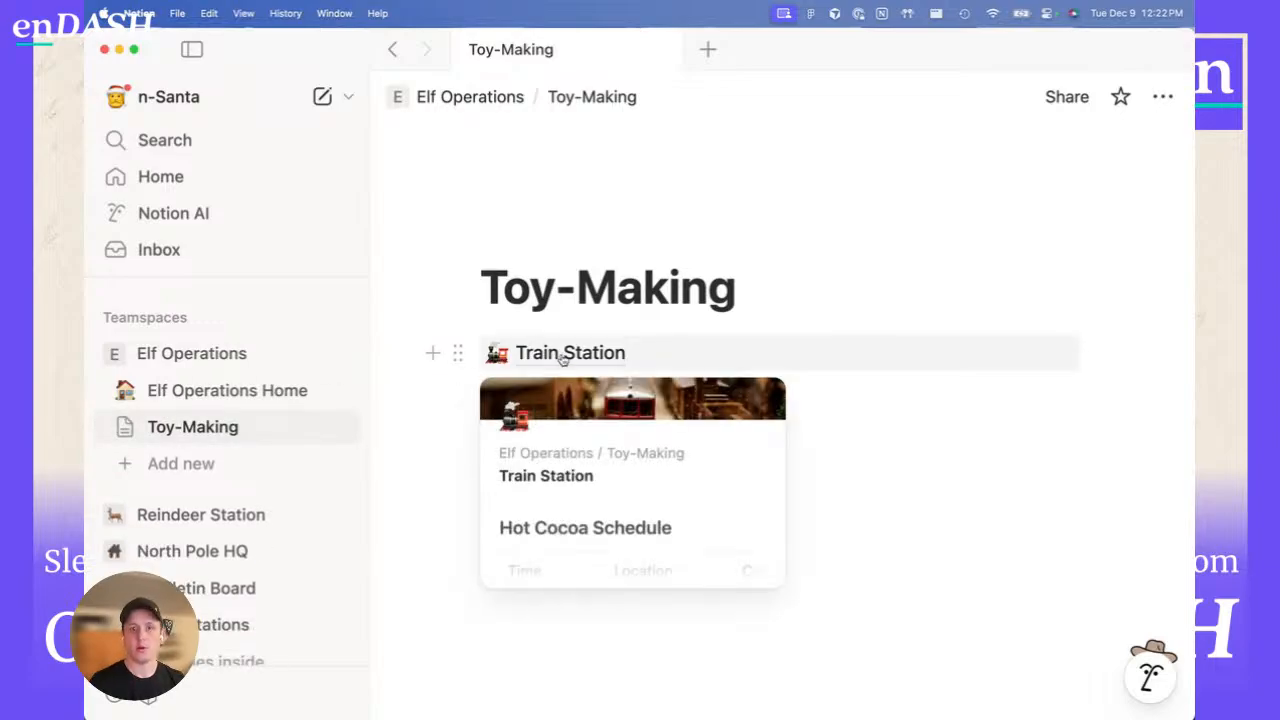
click(124, 432)
click(128, 434)
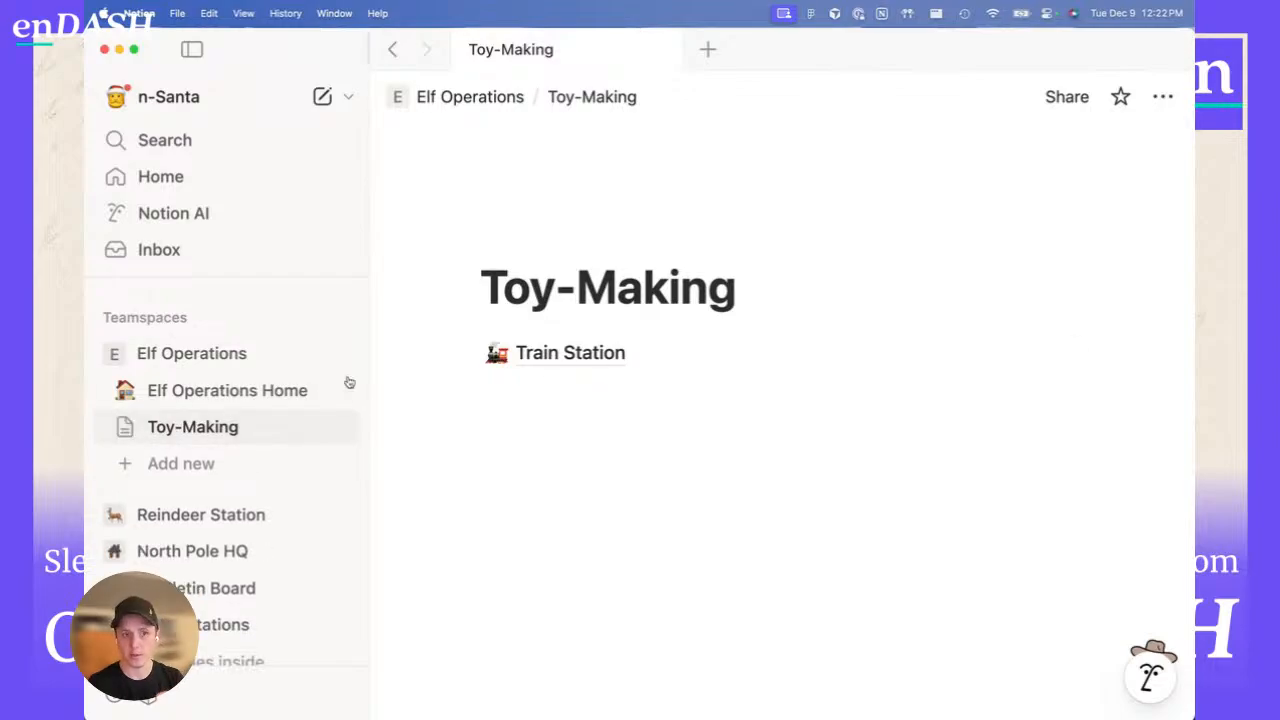
- Open the Elf Operations Home page and review its usage guidelines and linked subpages
click(255, 390)
scroll(678, 480, down, 2)
scroll(678, 507, down, 2)
scroll(677, 515, up, 3)
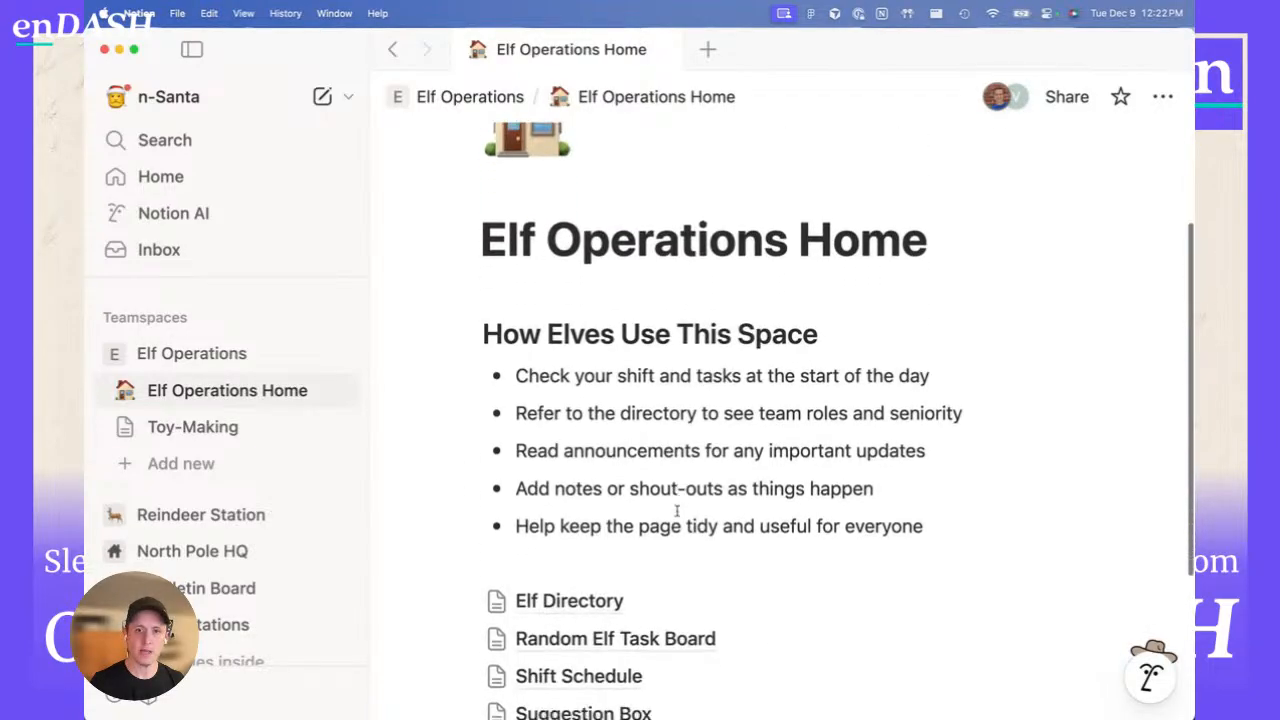
- Insert a two-column layout between the guidelines and the subpage links, and move the "How Elves Use This Space" heading into its first column
scroll(677, 512, down, 2)
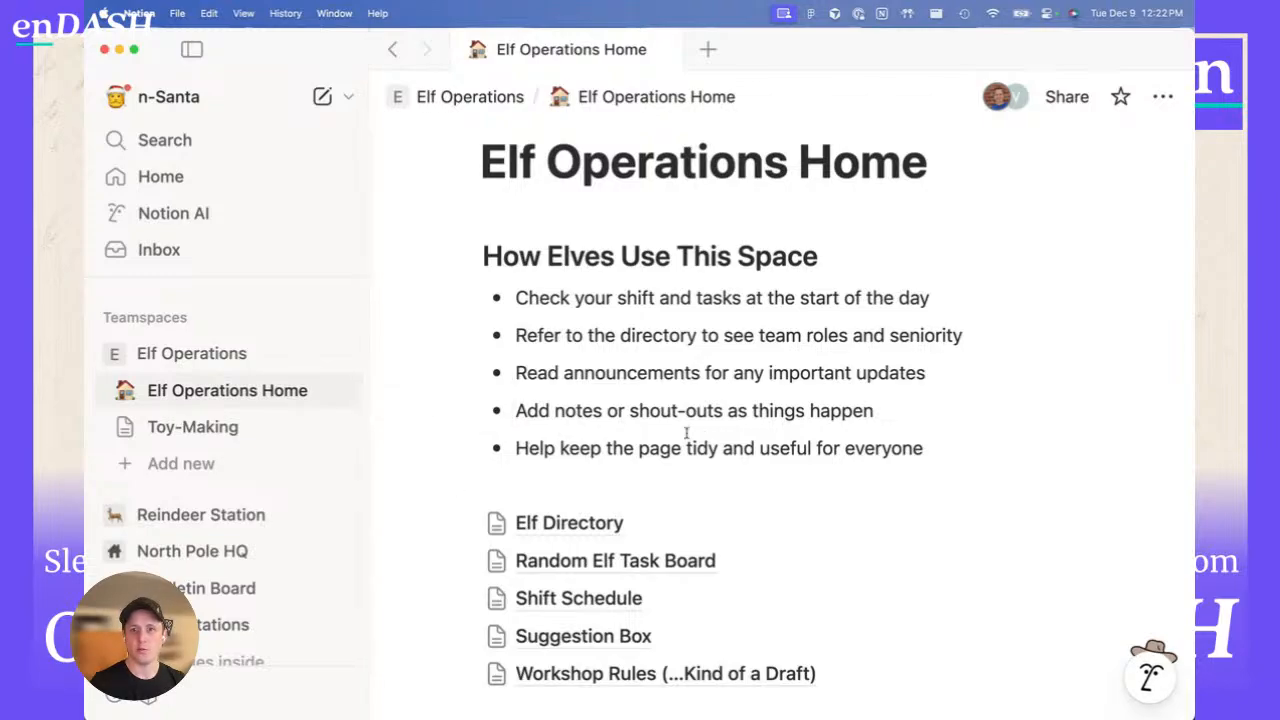
scroll(643, 513, up, 1)
click(641, 513)
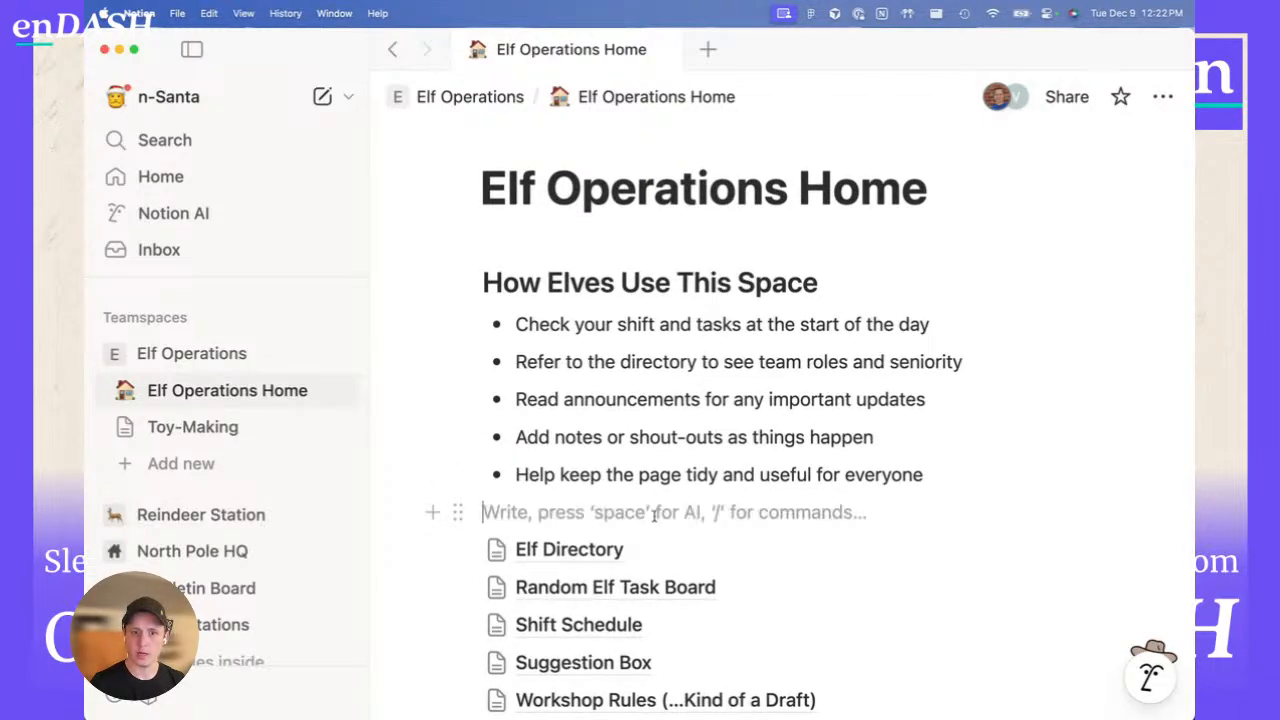
key(Return)
text(/)
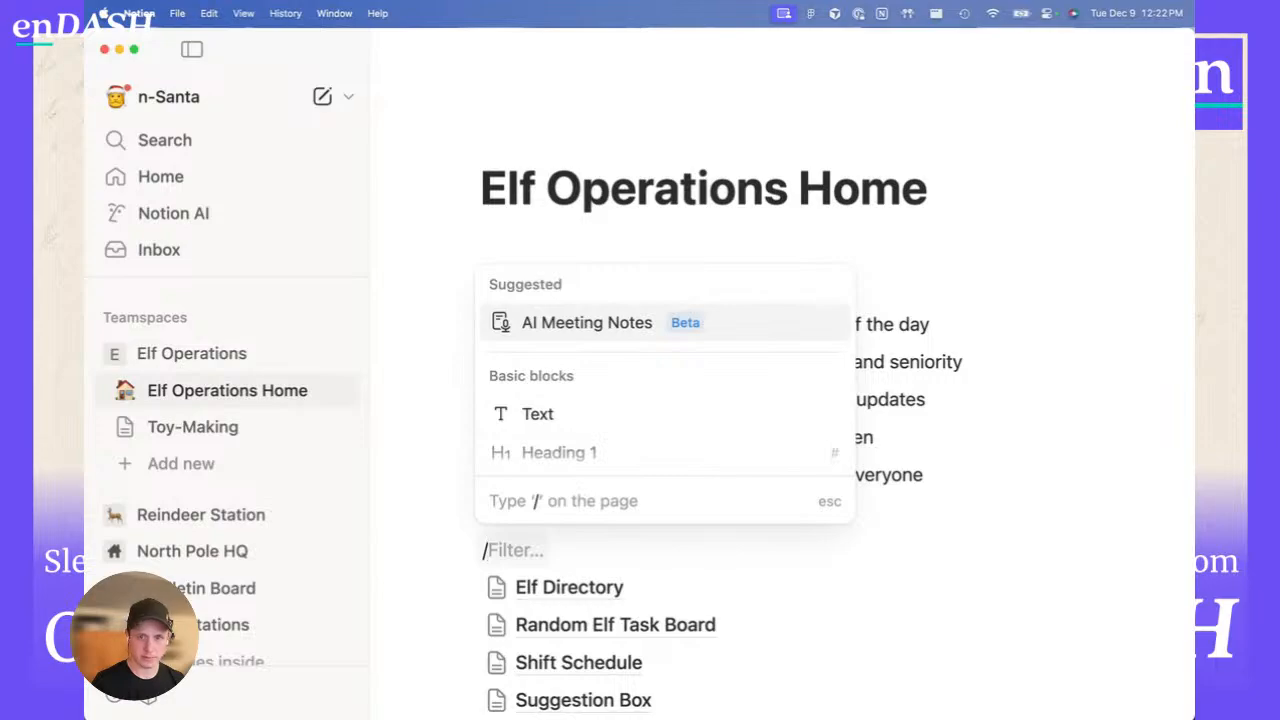
text(2)
key(Down)
key(Down)
key(Return)
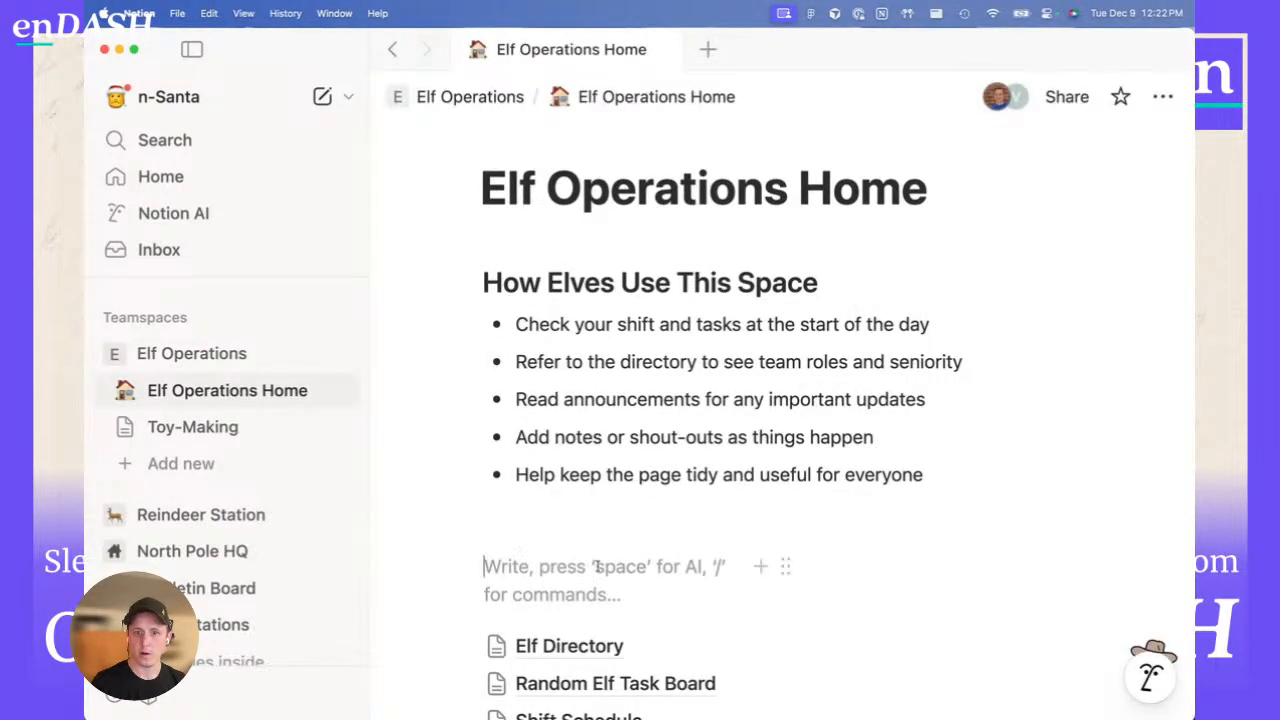
drag(458, 284, 503, 560)
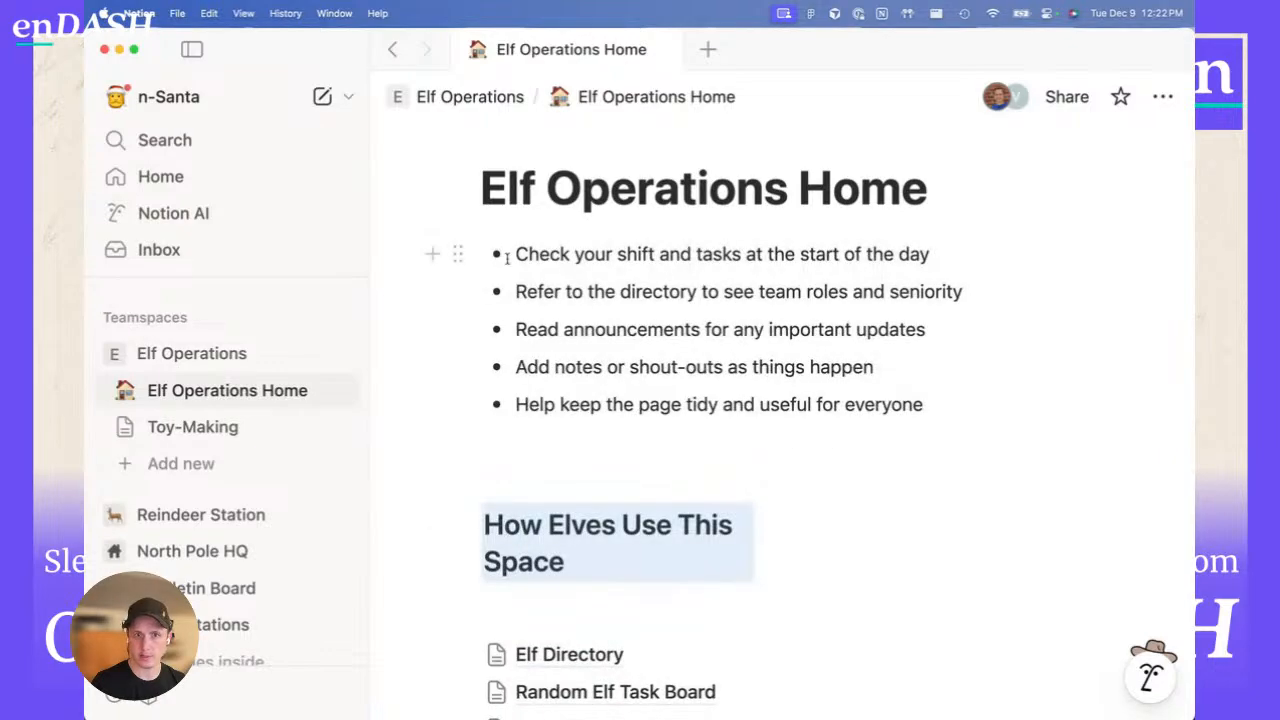
drag(454, 252, 462, 305)
key(super+z)
drag(953, 407, 514, 252)
click(582, 442)
drag(580, 447, 486, 312)
click(510, 480)
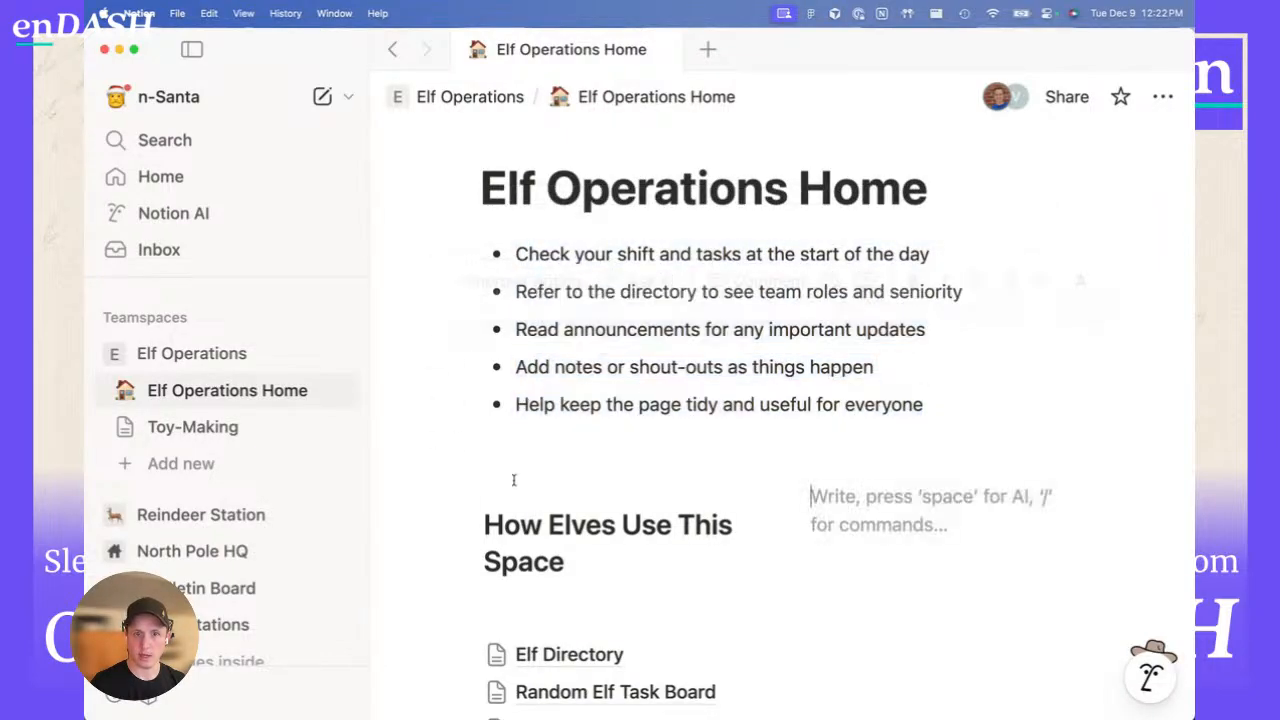
drag(523, 460, 500, 423)
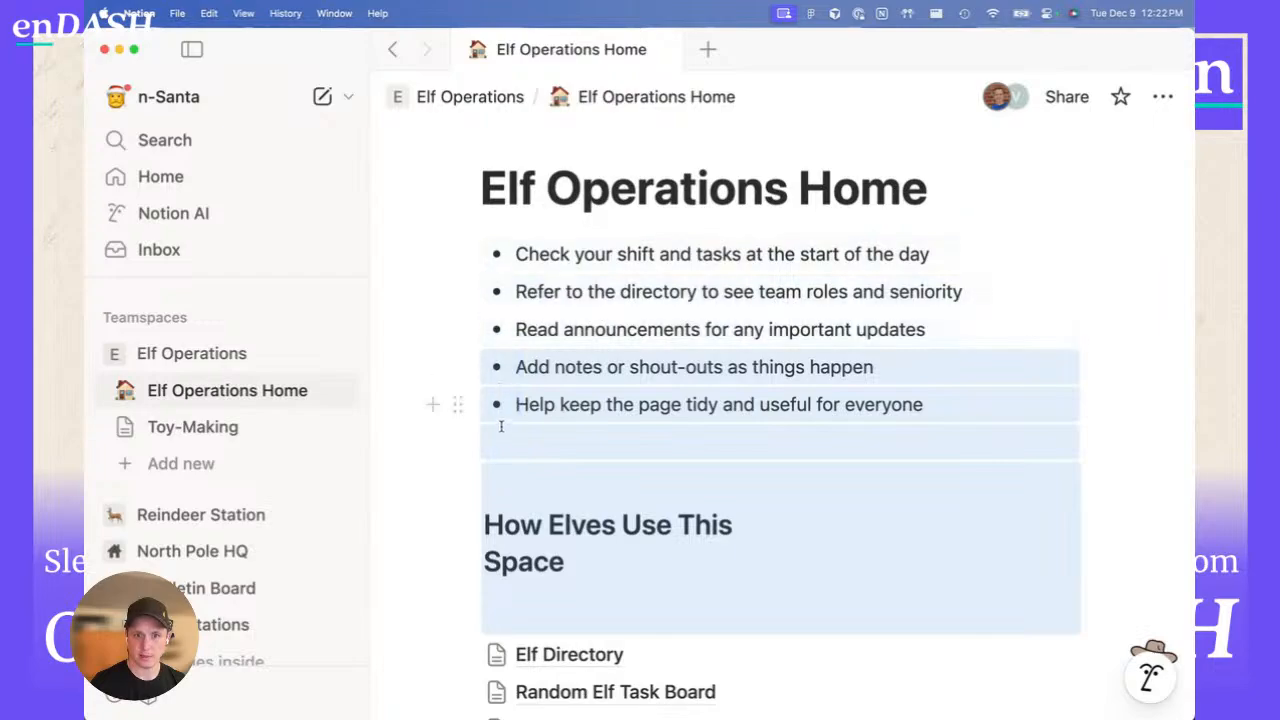
click(484, 442)
- Move all five guideline bullets together into the first column, directly under the "How Elves Use This Space" heading
drag(412, 430, 655, 237)
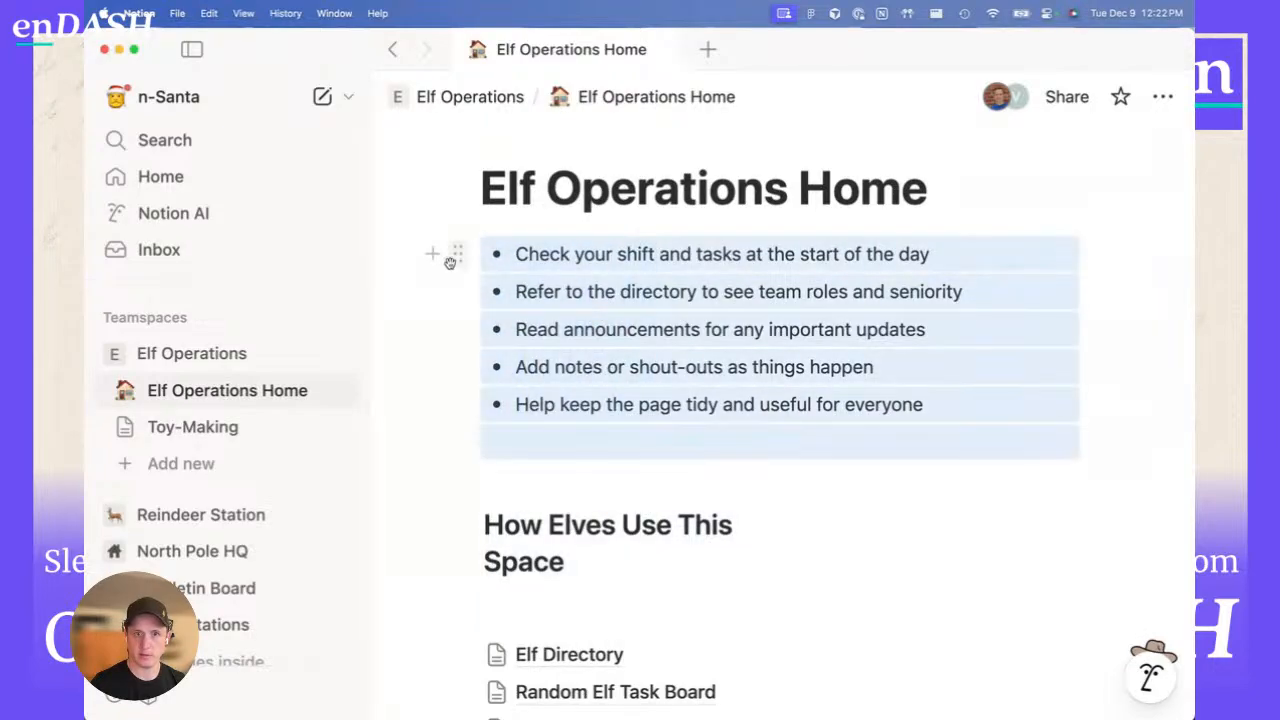
drag(452, 258, 500, 580)
scroll(844, 299, down, 3)
scroll(844, 299, up, 2)
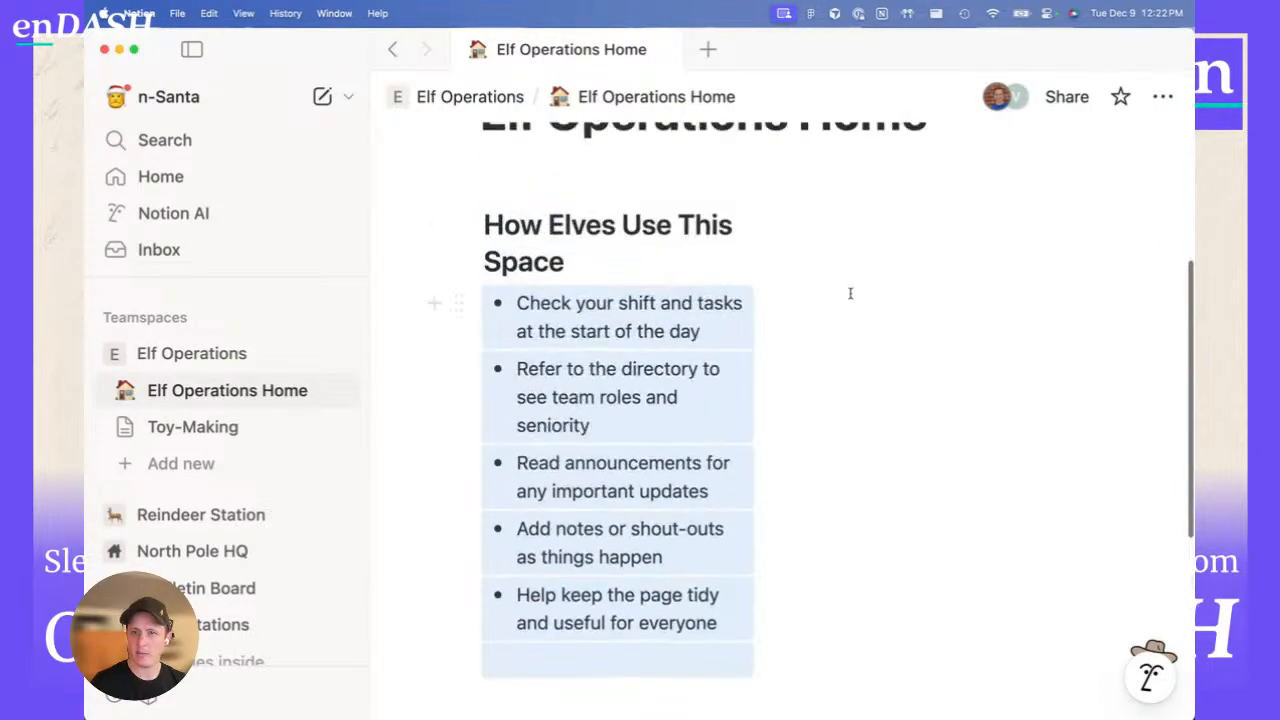
- Add a Heading 2 reading "Pages" in the empty second column
click(829, 224)
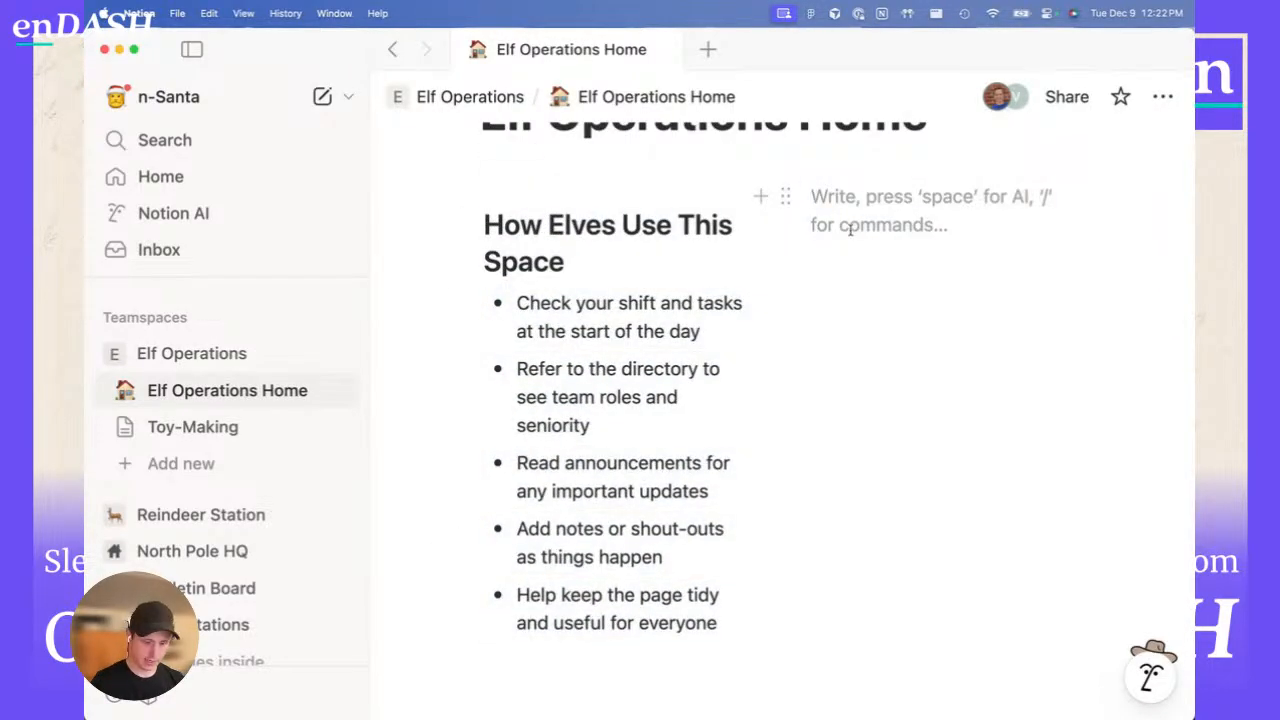
text(/)
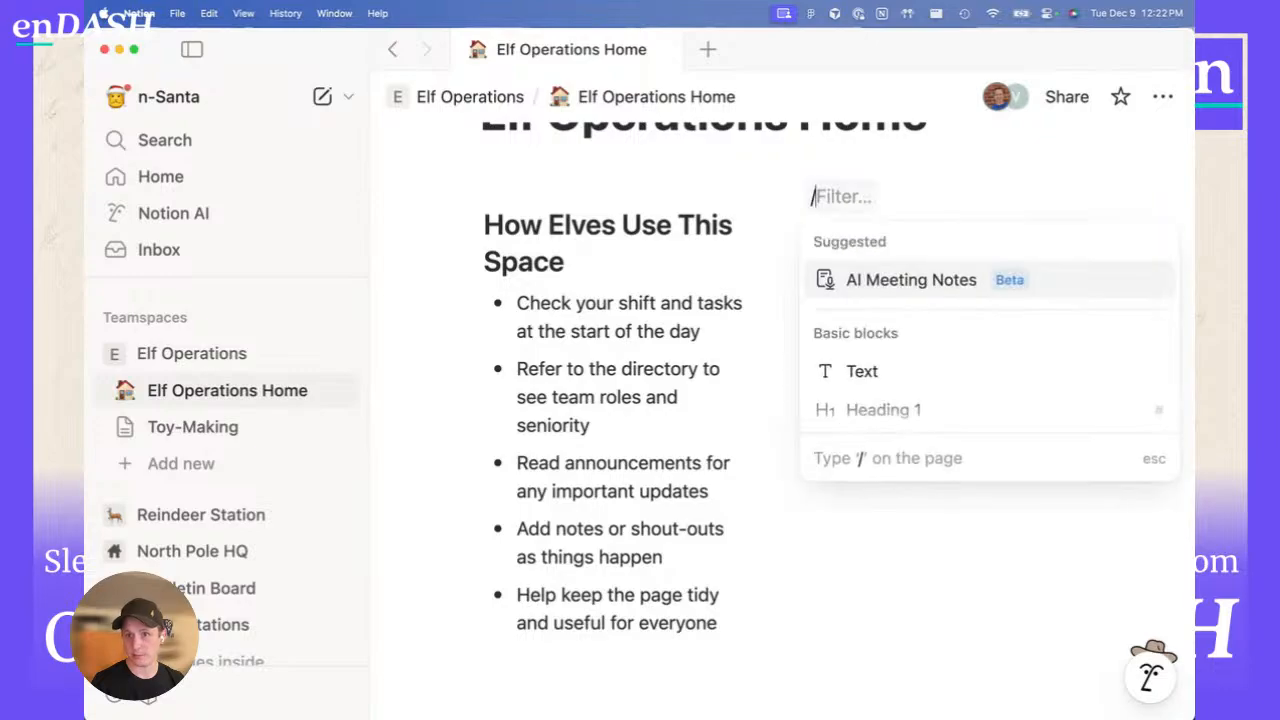
text(he)
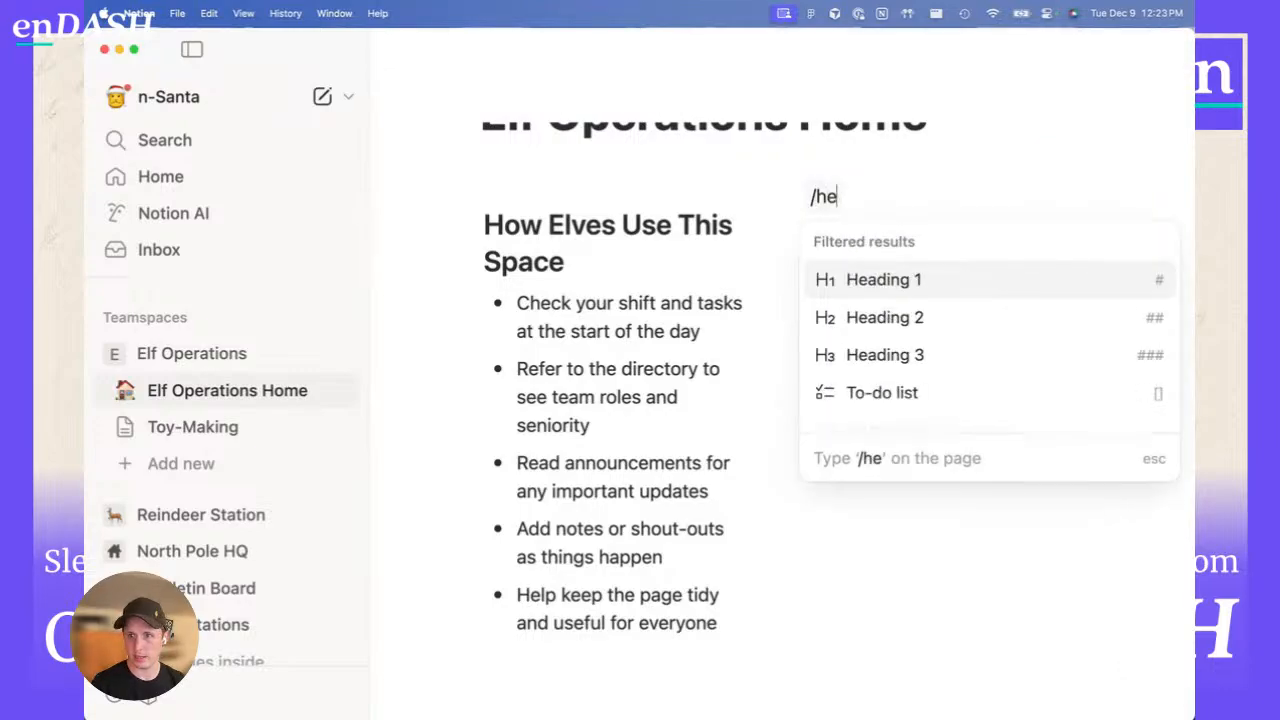
key(Down)
key(Return)
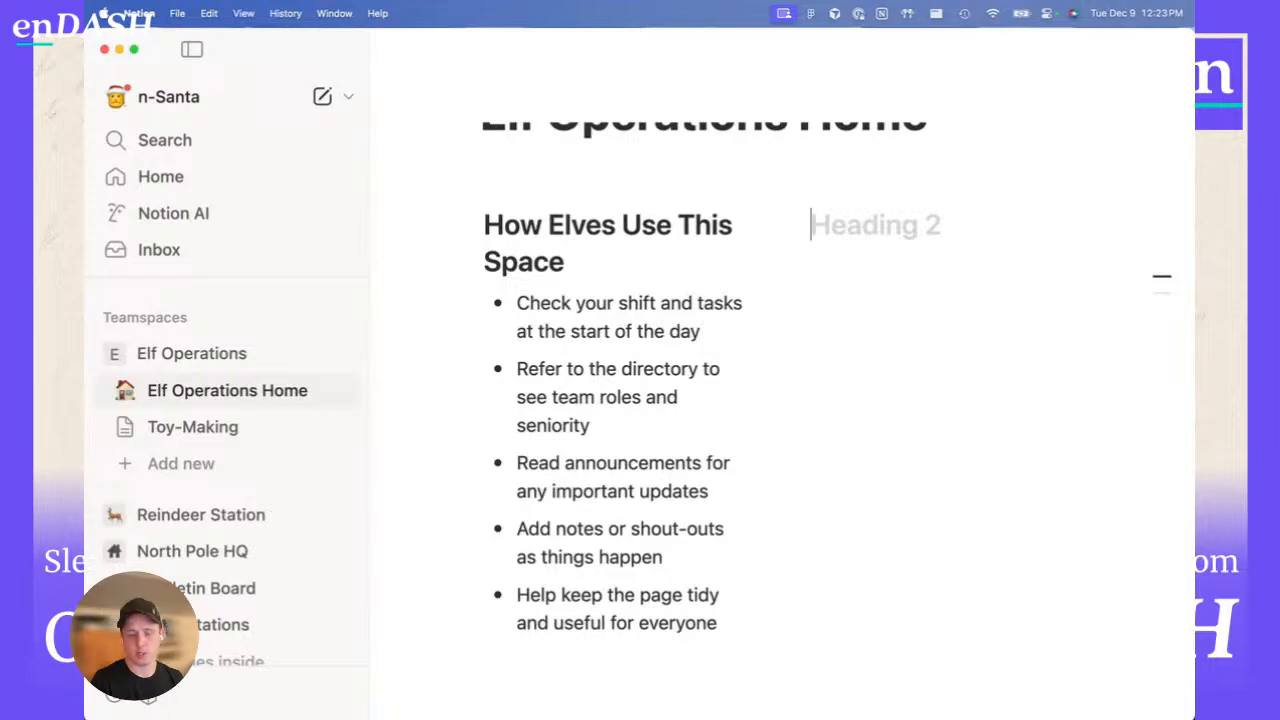
text(S)
key(BackSpace)
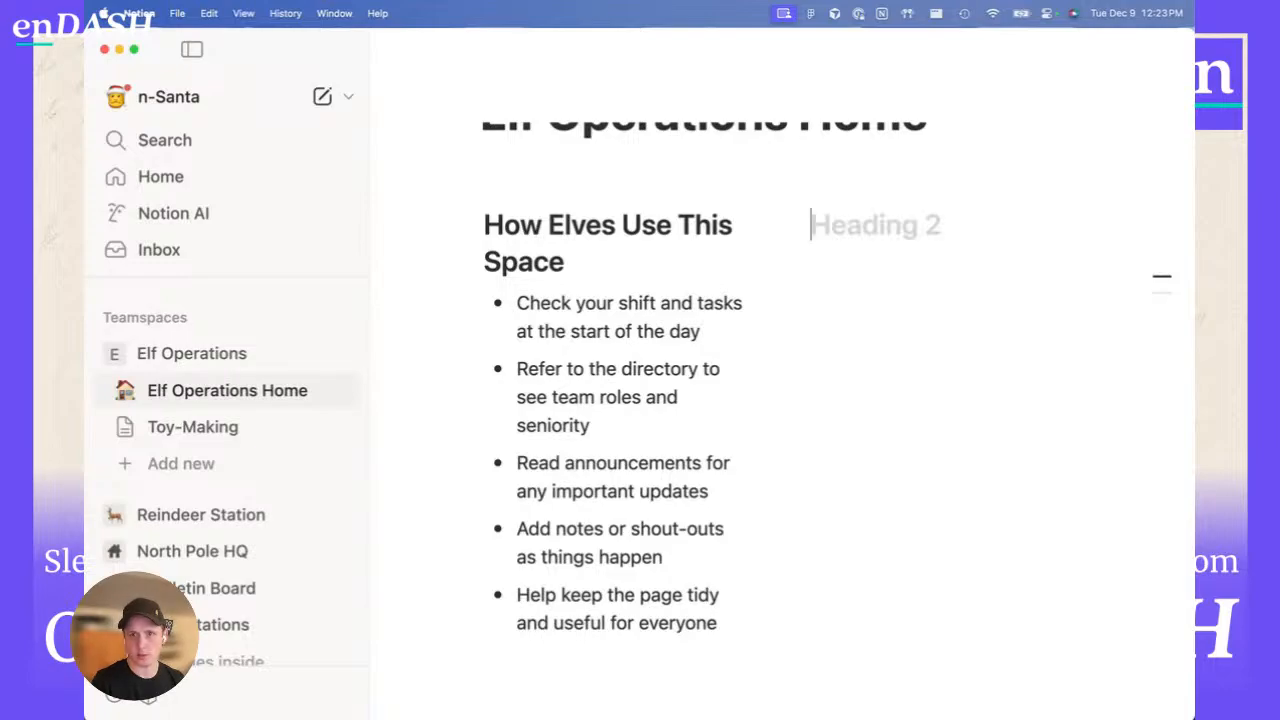
text(Pages)
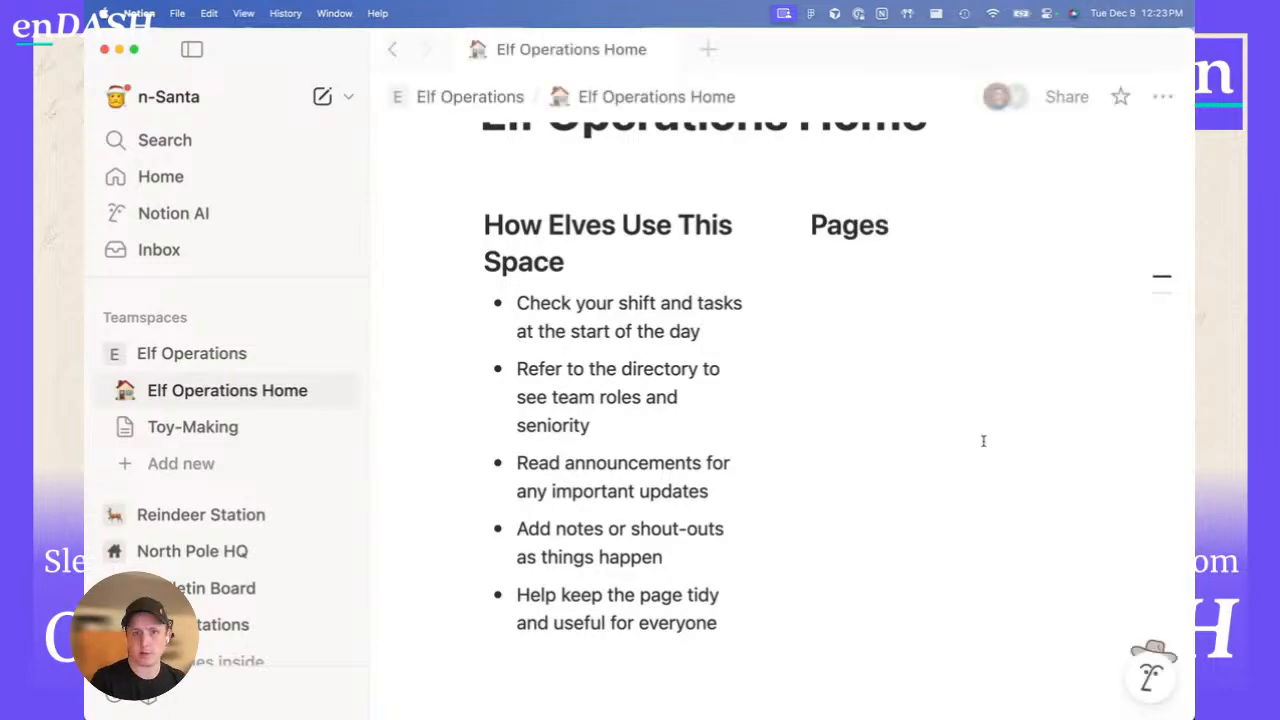
- Move the five subpage links, from Elf Directory to Workshop Rules, into the second column under the "Pages" heading
scroll(980, 437, down, 5)
drag(612, 600, 840, 397)
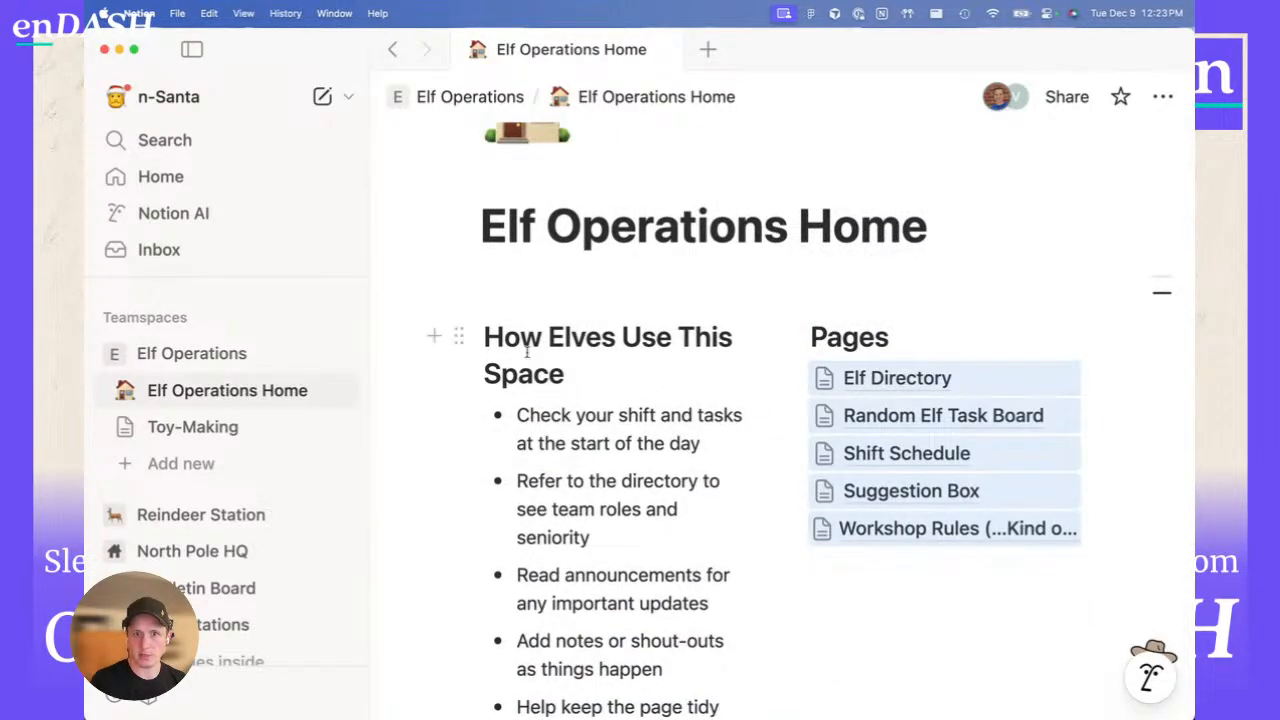
click(540, 283)
key(Up)
key(Down)
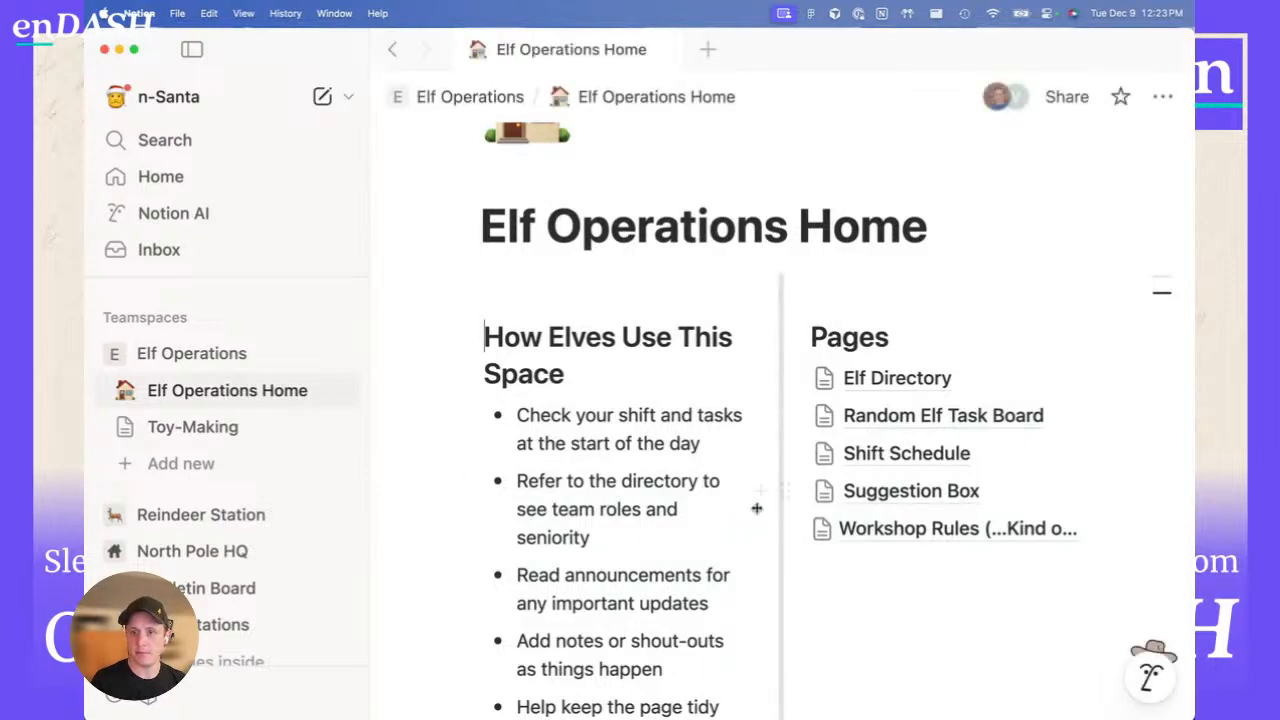
- Widen the guidelines column so its heading fits on one line, narrowing the Pages column
scroll(754, 503, down, 3)
drag(777, 483, 872, 476)
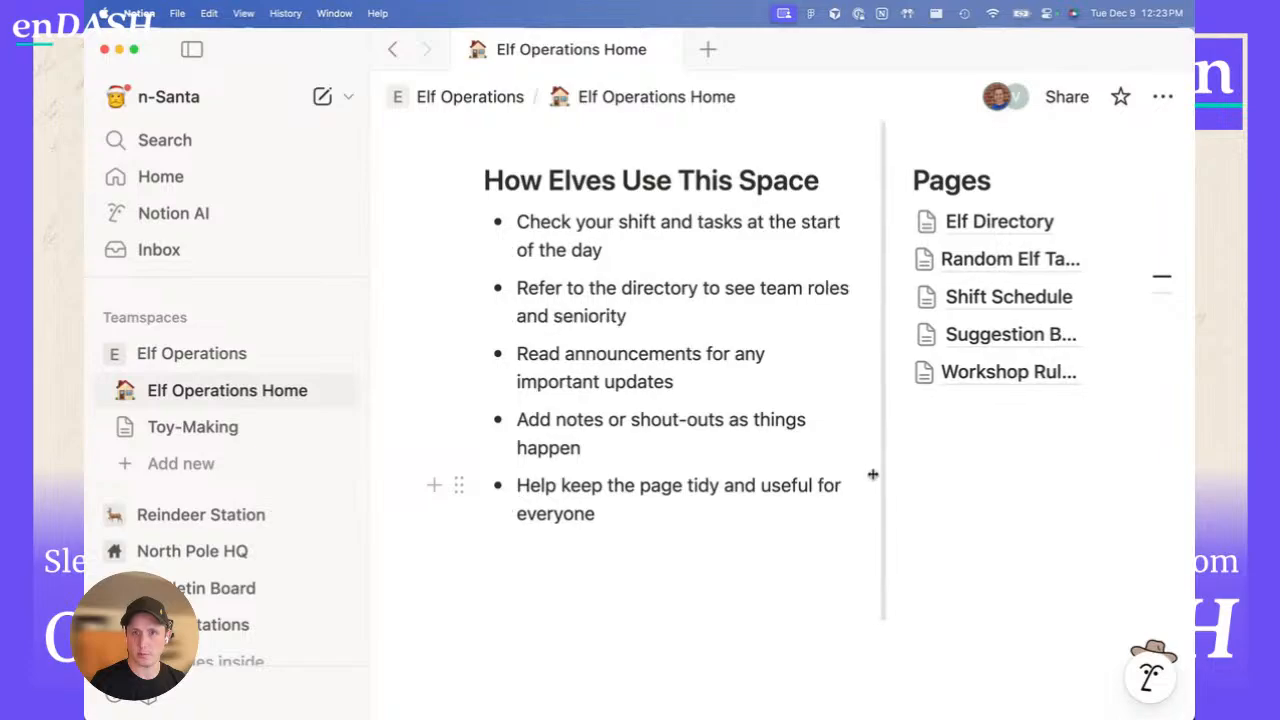
scroll(710, 377, up, 2)
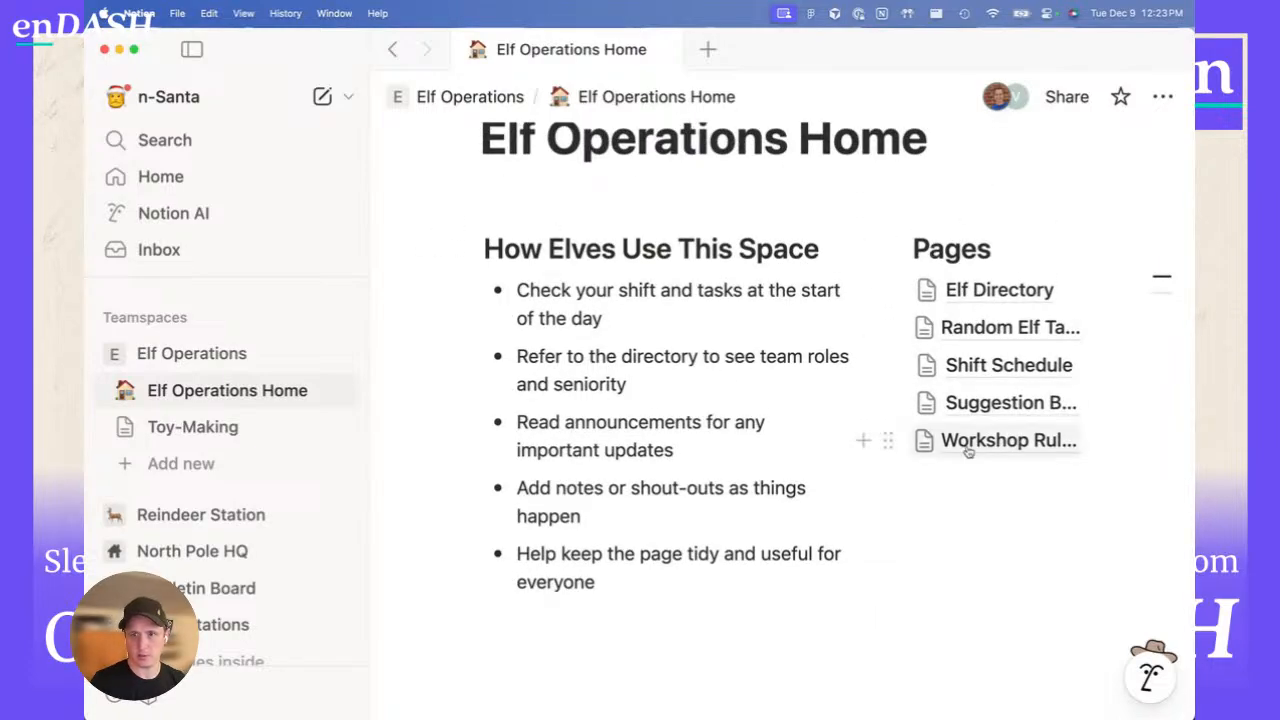
scroll(850, 472, up, 1)
scroll(838, 476, up, 1)
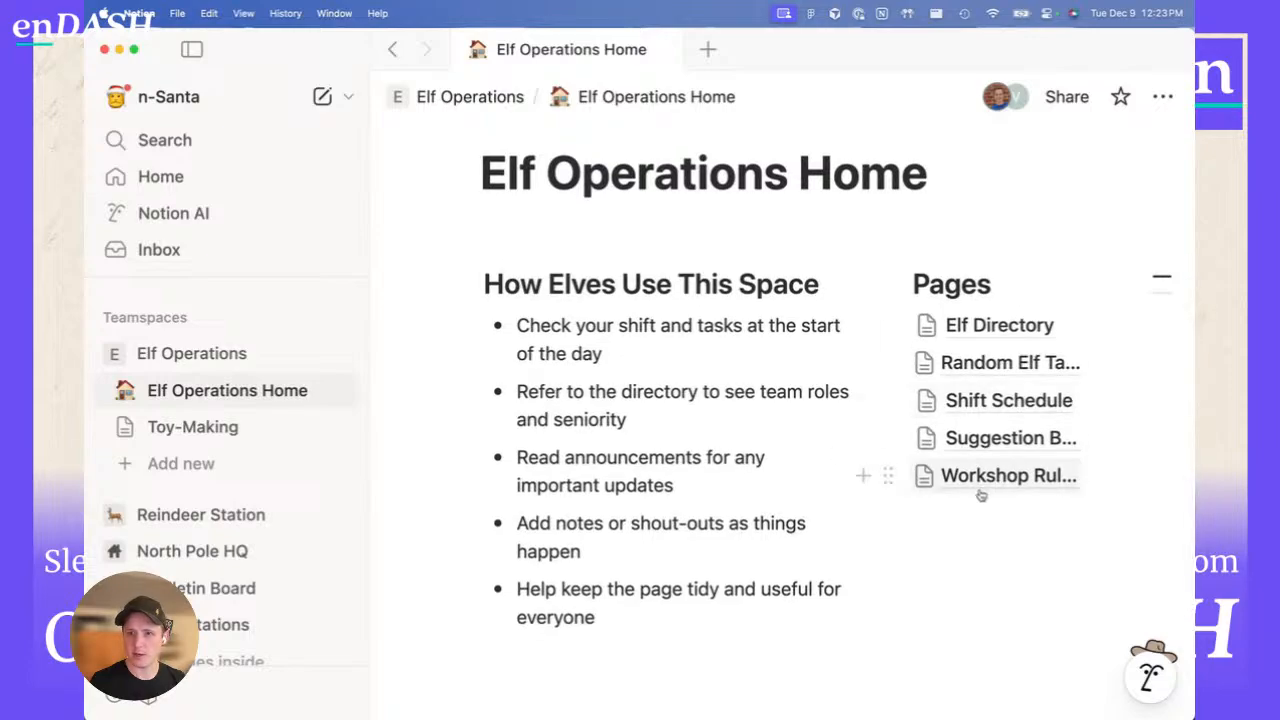
- Open the "Workshop Rules (...Kind of a Draft)" page and cut rules 1 to 10 with their descriptions
mouse_move(952, 481)
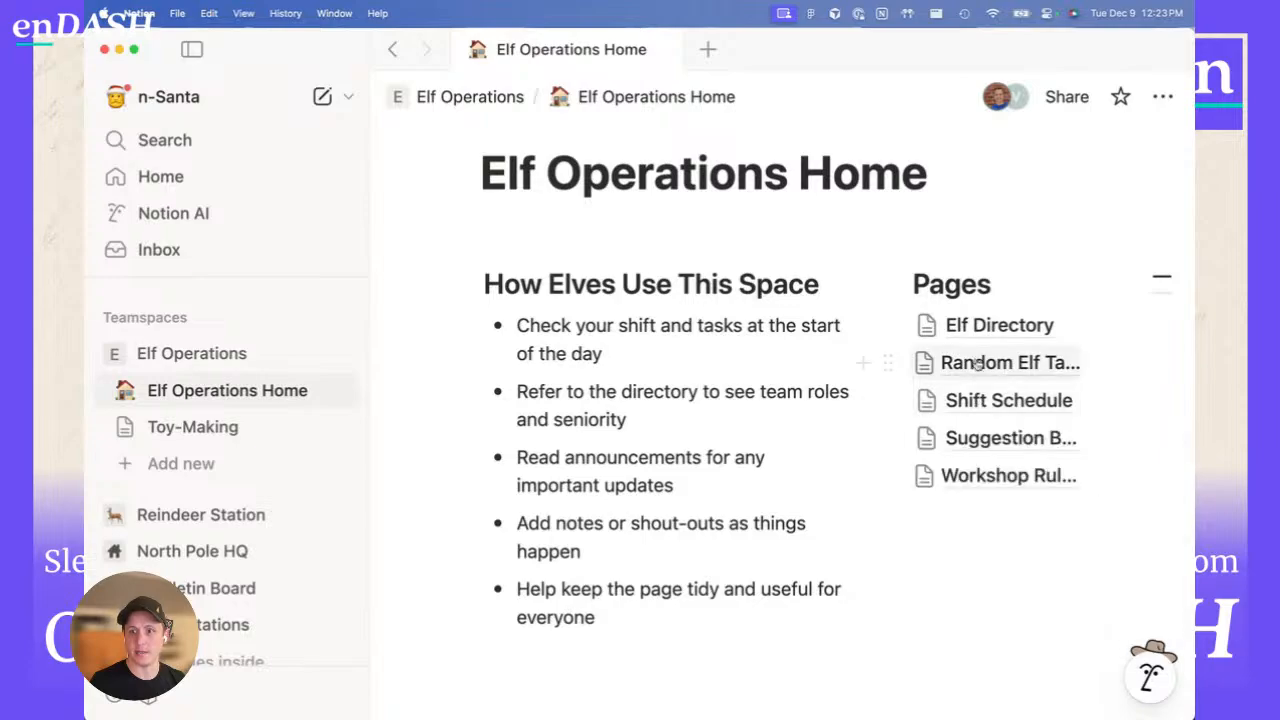
mouse_move(974, 333)
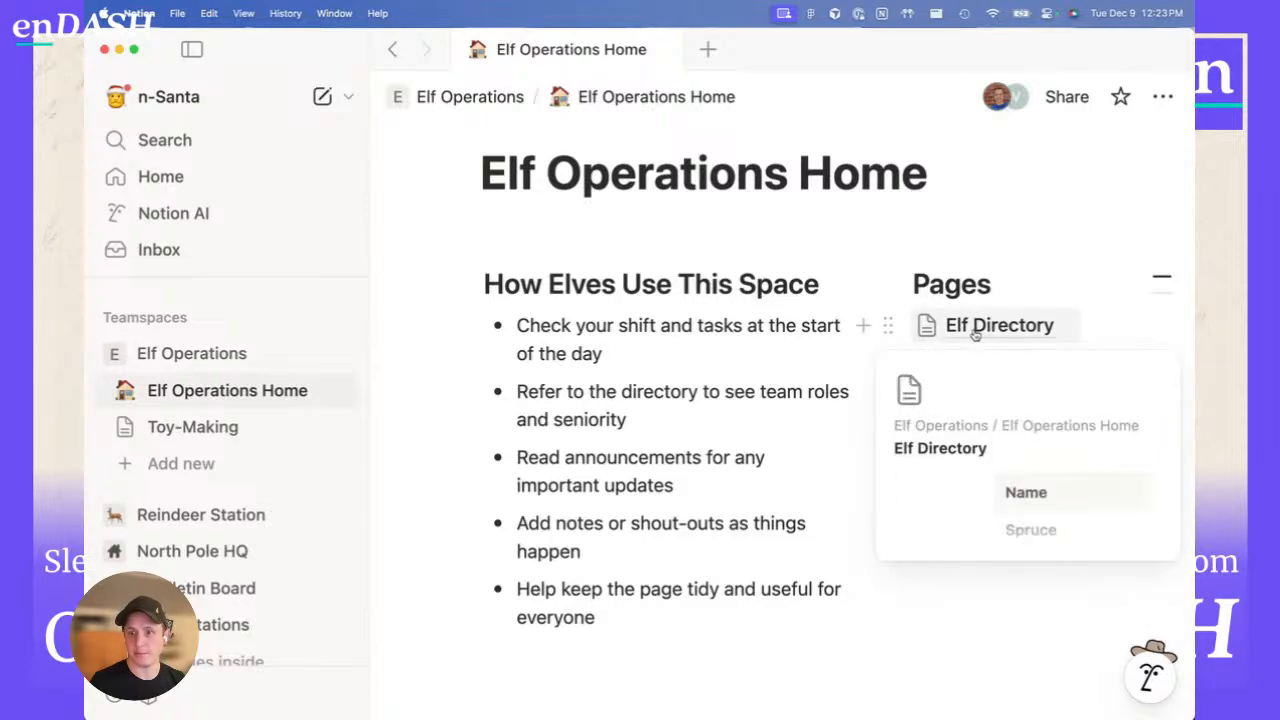
click(1002, 476)
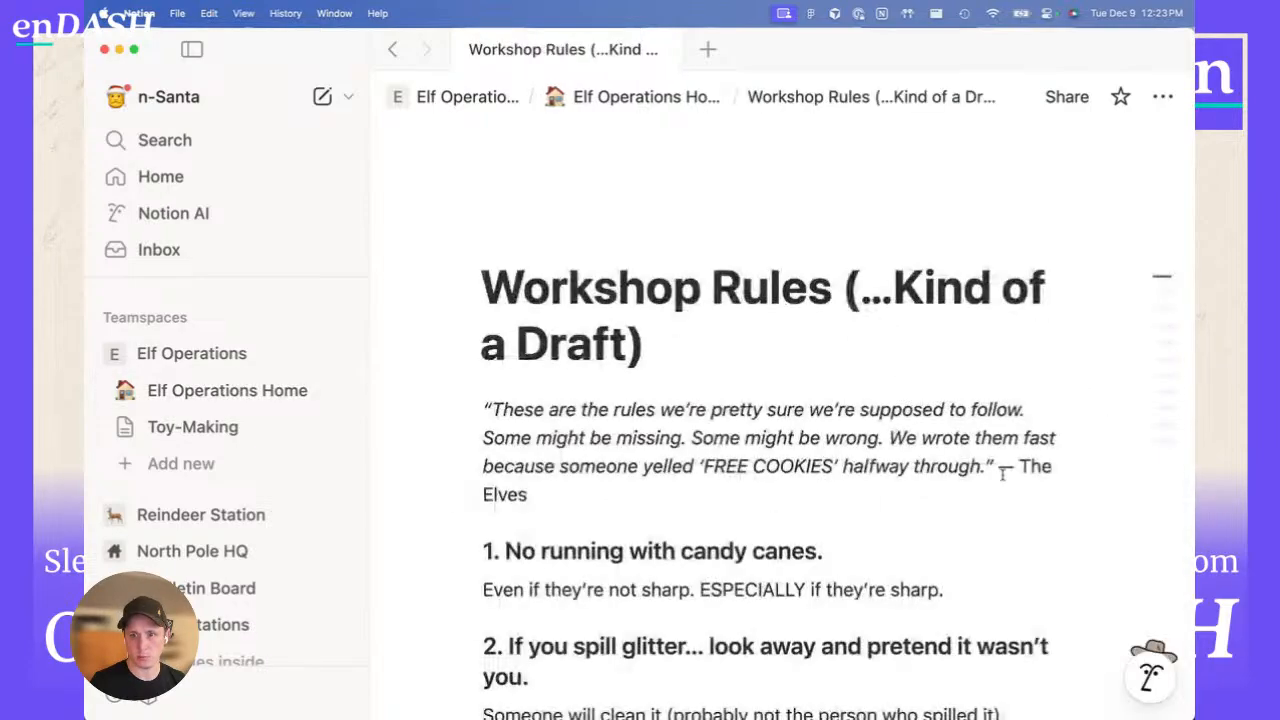
scroll(771, 476, down, 10)
scroll(771, 476, down, 3)
scroll(771, 476, up, 10)
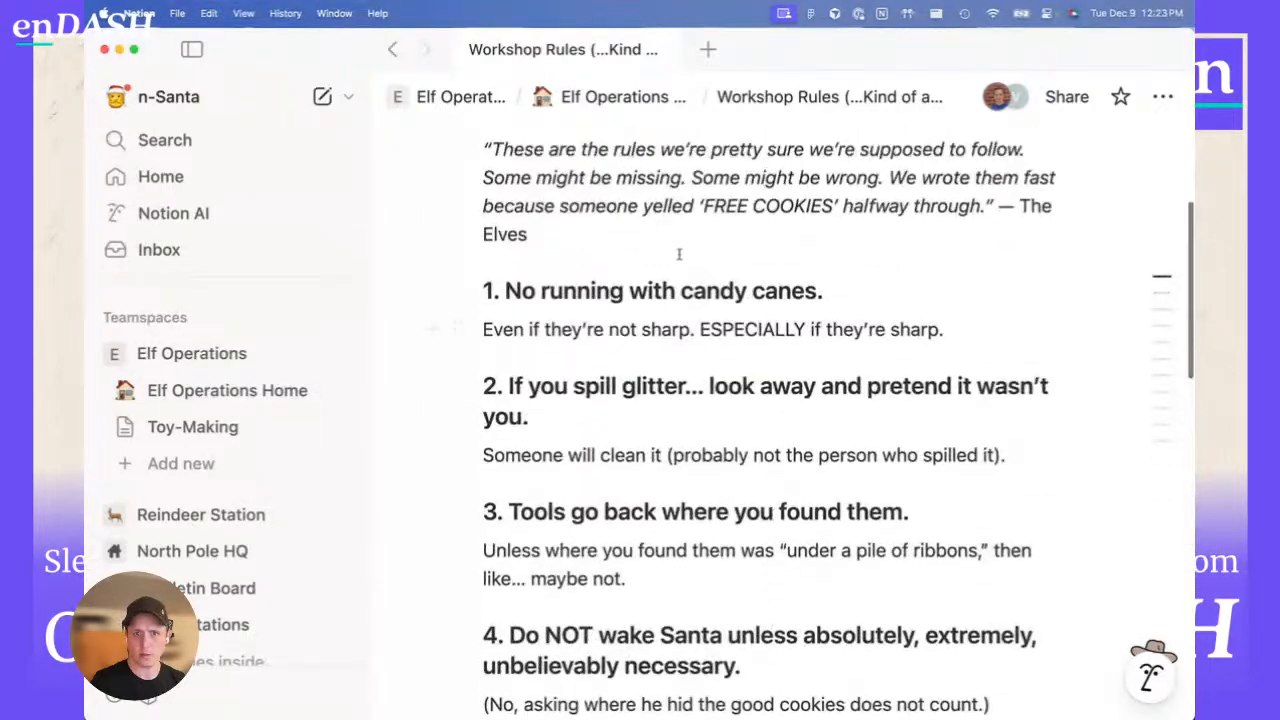
scroll(703, 290, up, 3)
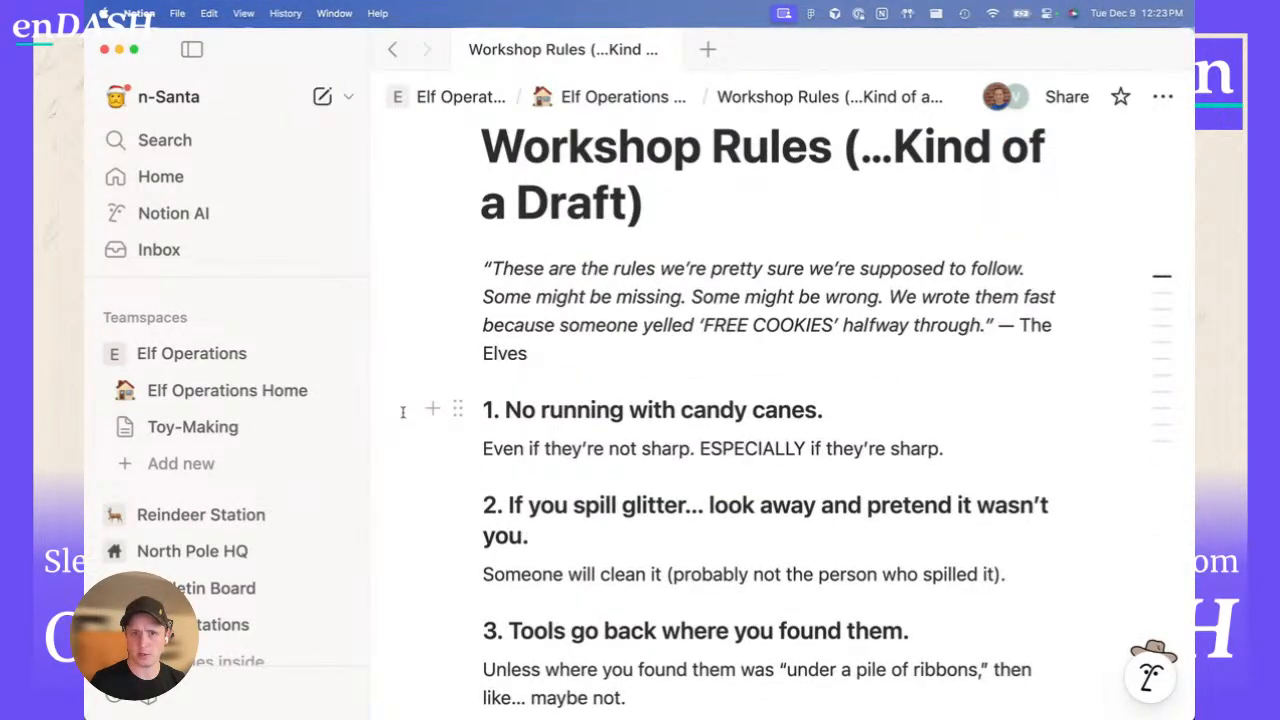
scroll(632, 268, up, 2)
scroll(520, 330, down, 3)
drag(407, 393, 735, 287)
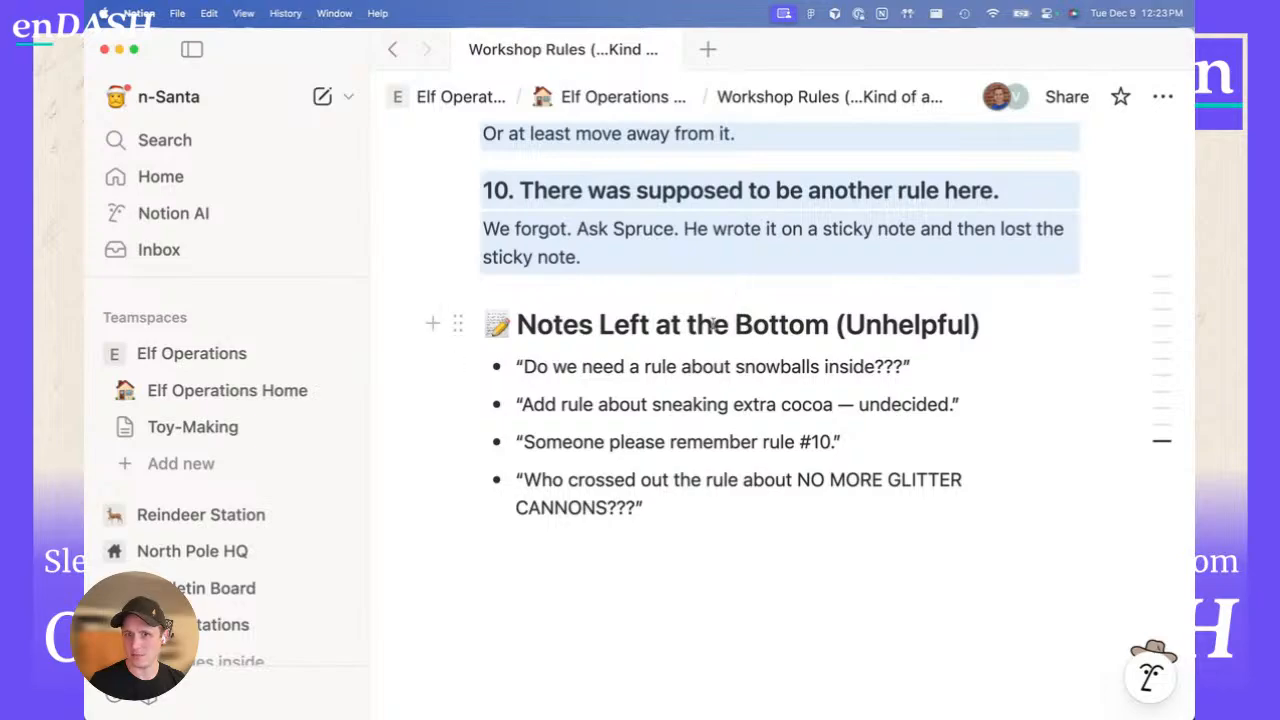
key(BackSpace)
scroll(680, 370, up, 5)
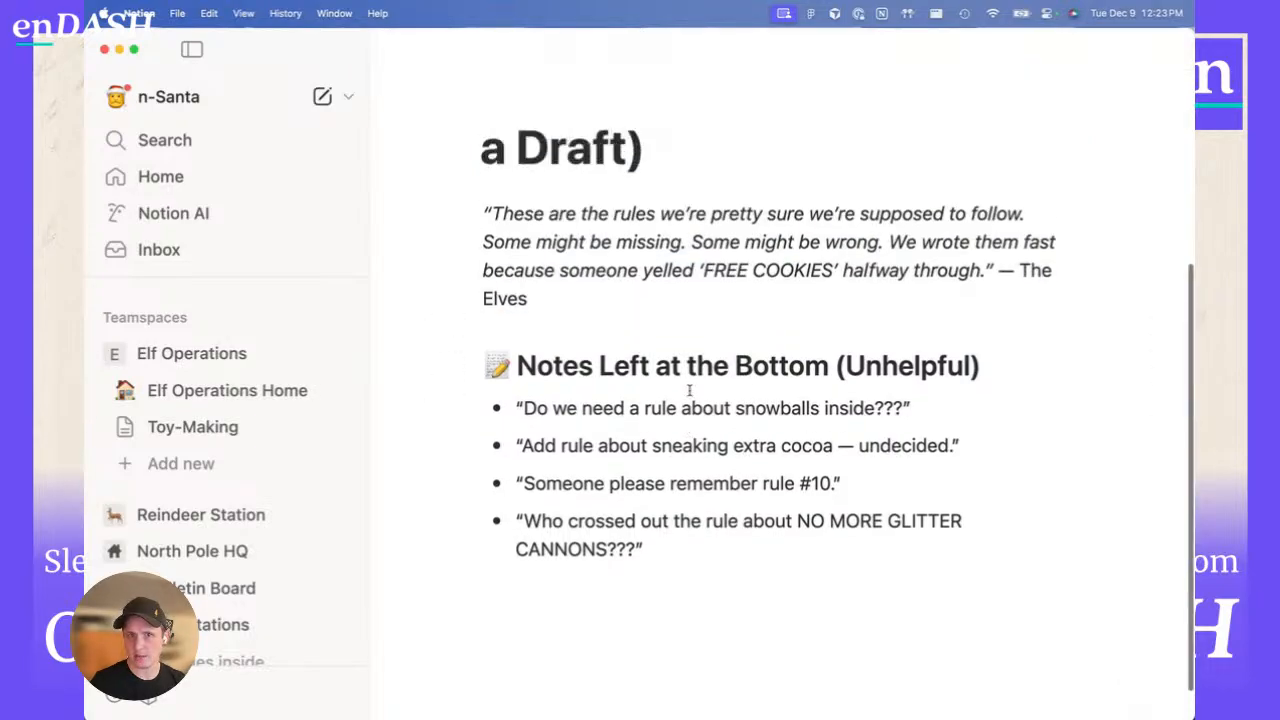
- Rename the page to "Workshop leftovers" and return to Elf Operations Home
drag(642, 343, 716, 284)
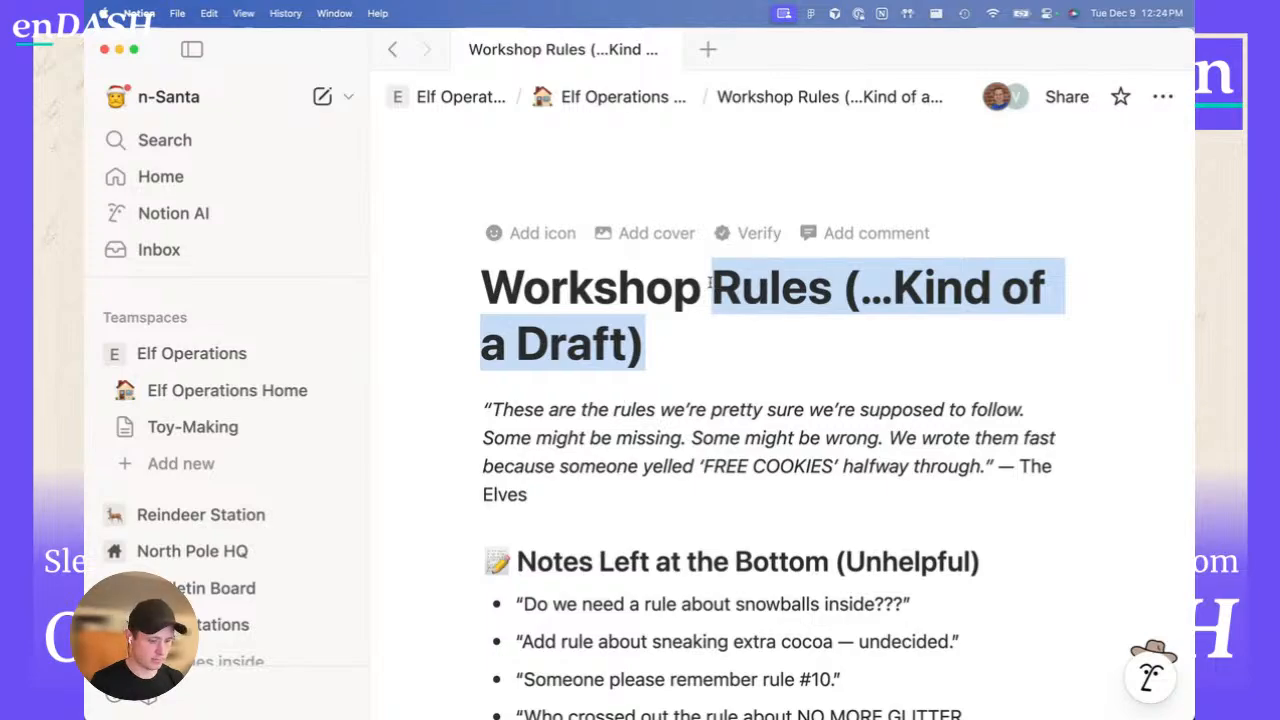
text(leftovers)
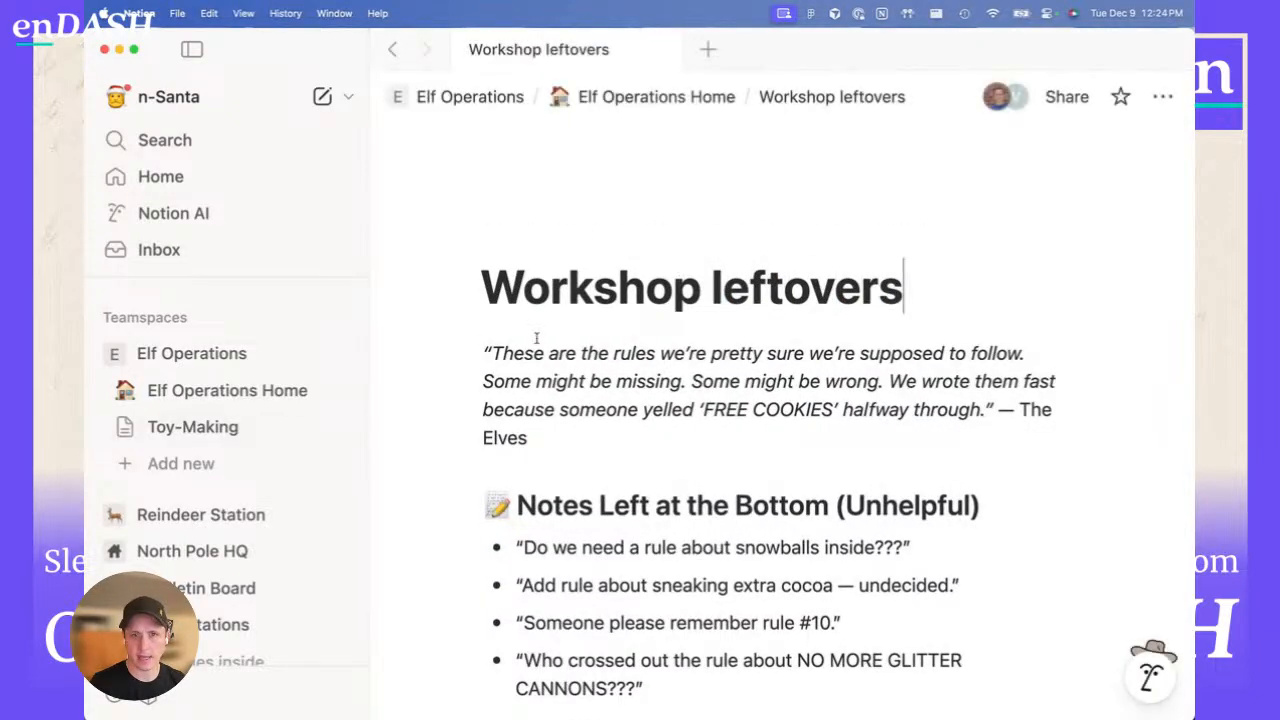
click(660, 97)
- Add a Heading 2 reading "WOrkshop Rules" below the guideline bullets in the first column
scroll(771, 449, down, 5)
click(582, 507)
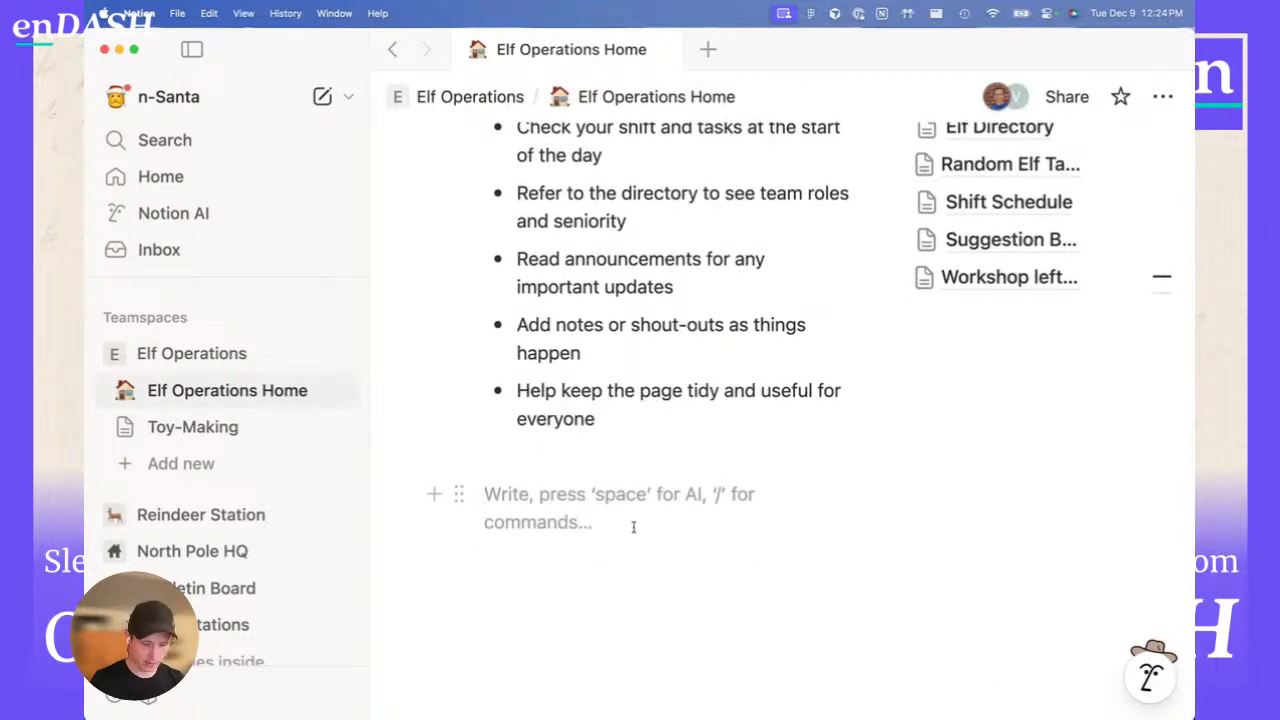
text(/ehad)
key(BackSpace)
key(BackSpace)
key(BackSpace)
key(BackSpace)
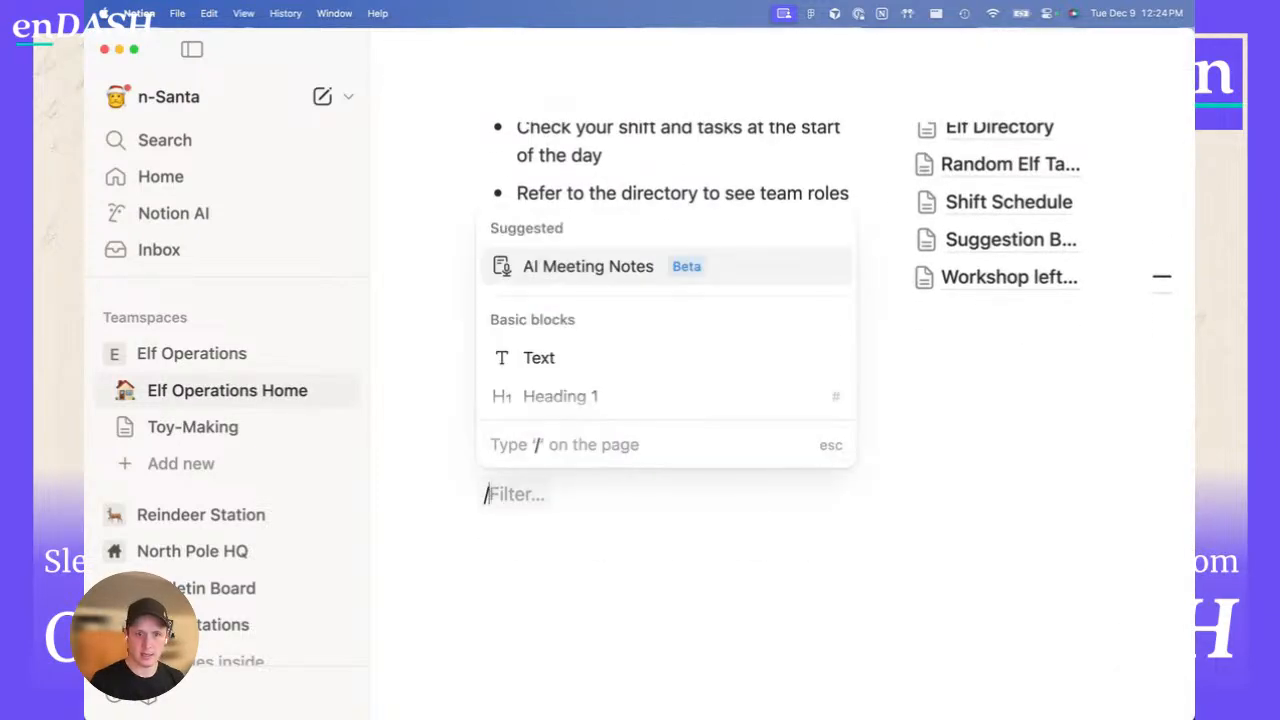
text(hea)
key(Down)
key(Return)
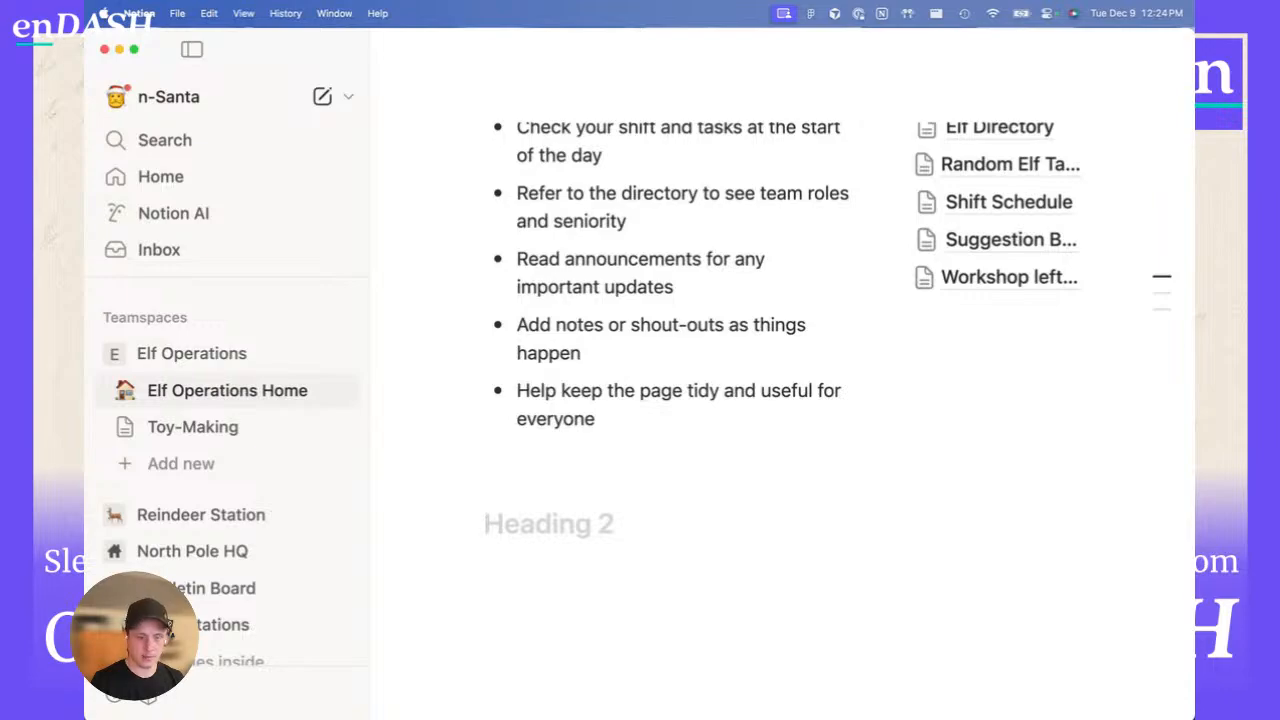
text(WOrkshop Rules)
- Paste the ten cut rules beneath the workshop rules heading and look over the pasted text
key(Return)
key(super+v)
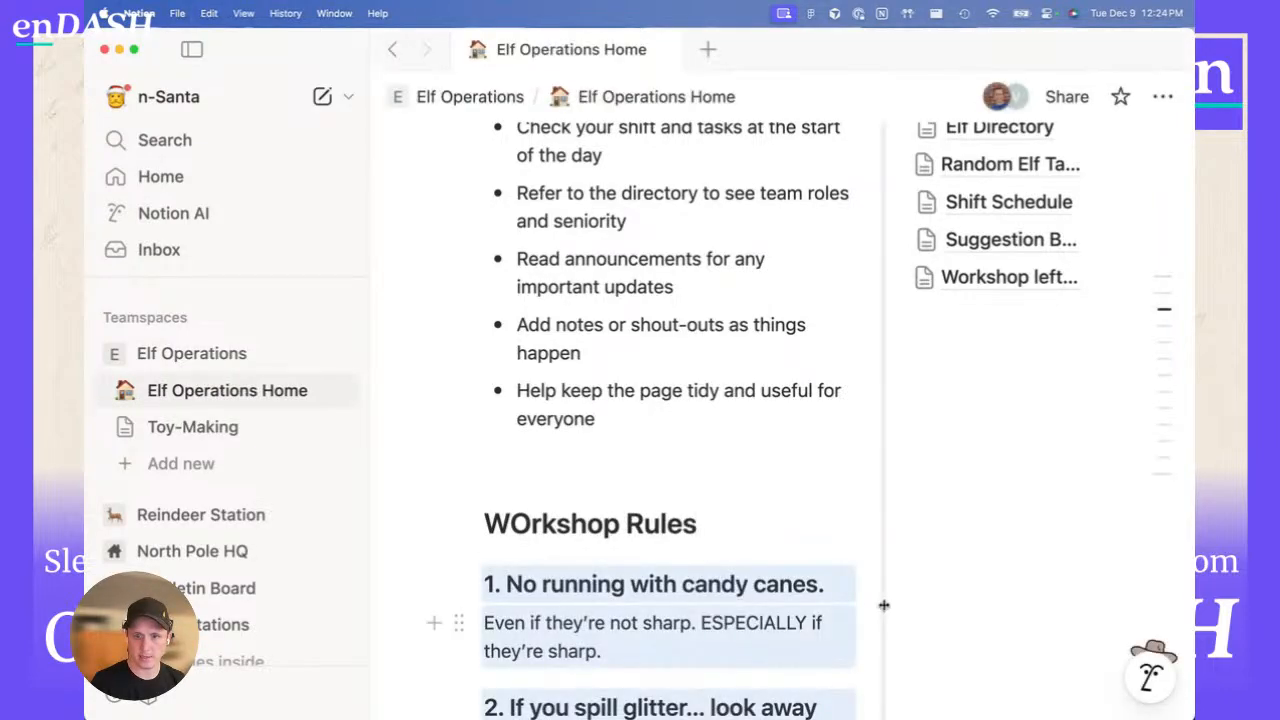
click(651, 525)
scroll(640, 536, down, 5)
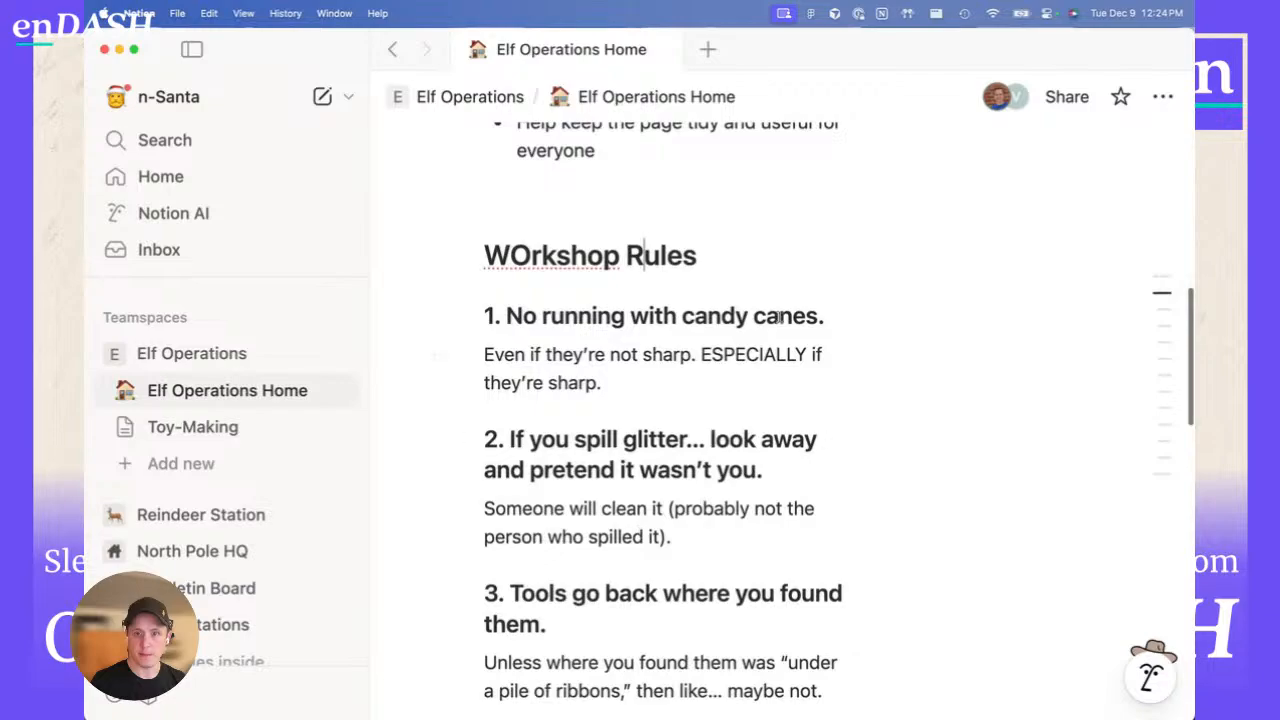
scroll(798, 389, up, 2)
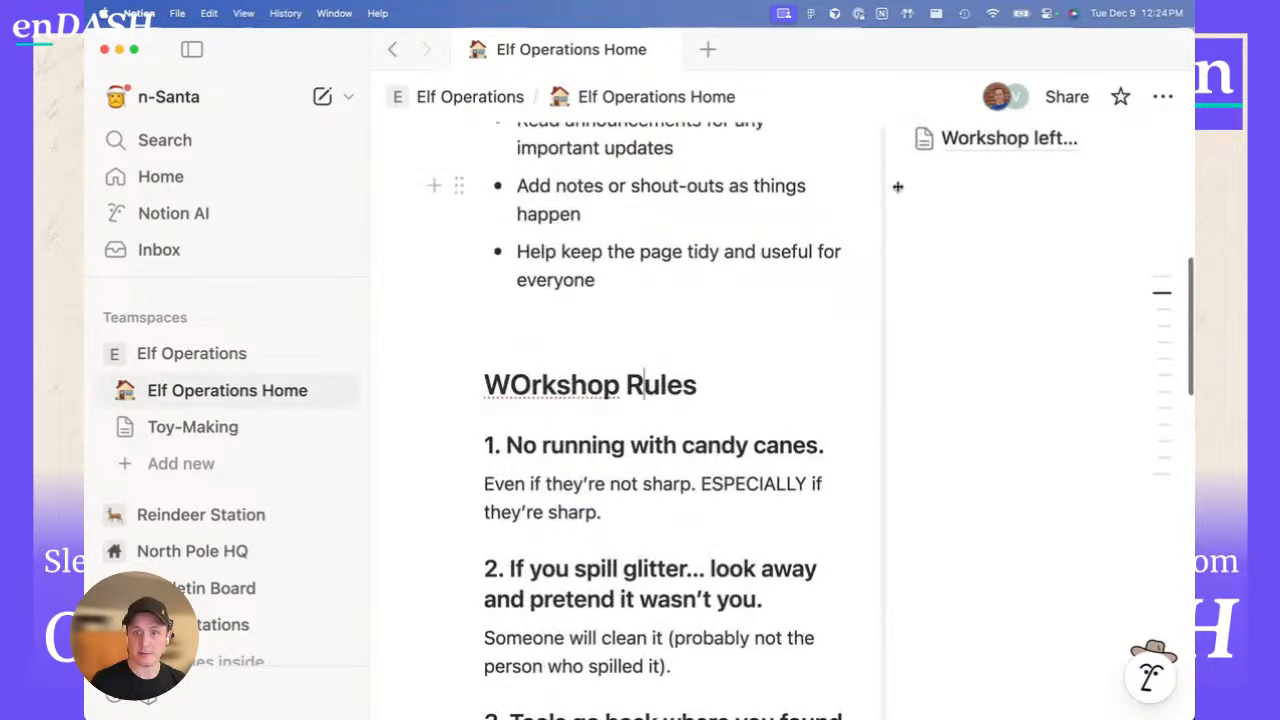
- Correct the capitalisation of the rules heading so it reads "Workshop Rules"
scroll(776, 130, up, 4)
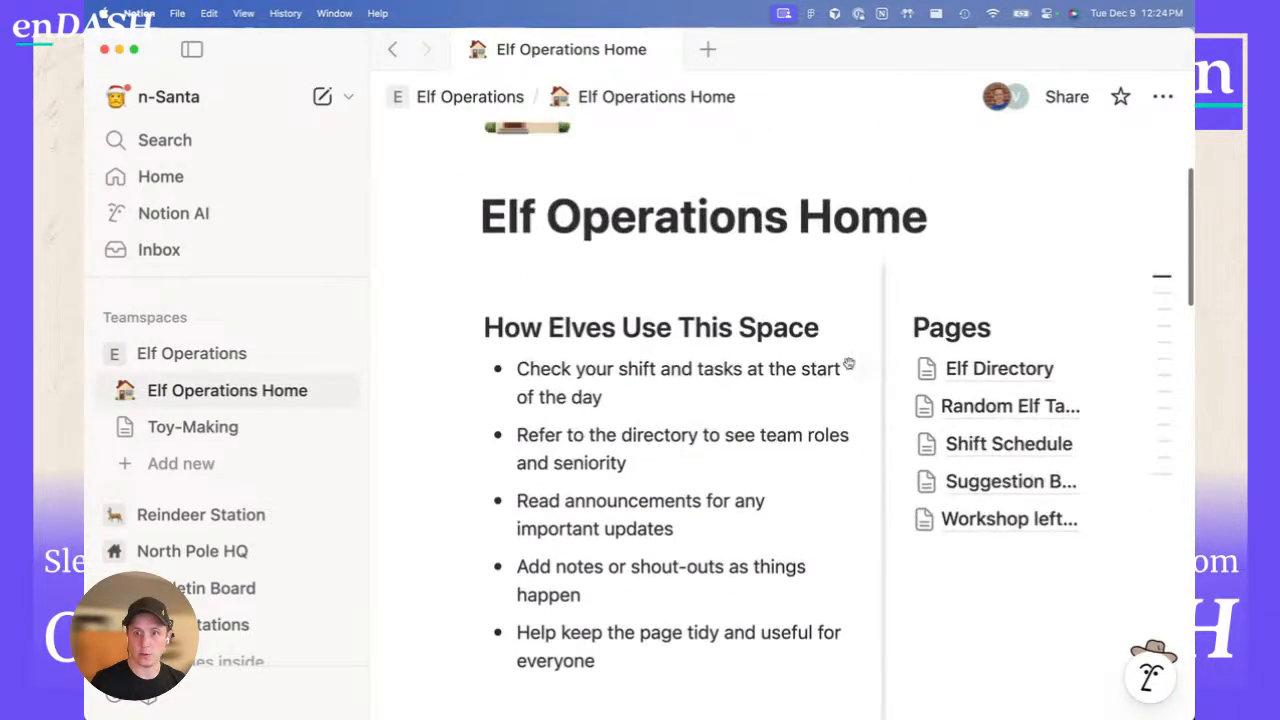
scroll(858, 447, down, 5)
click(511, 246)
key(shift+Right)
text(o)
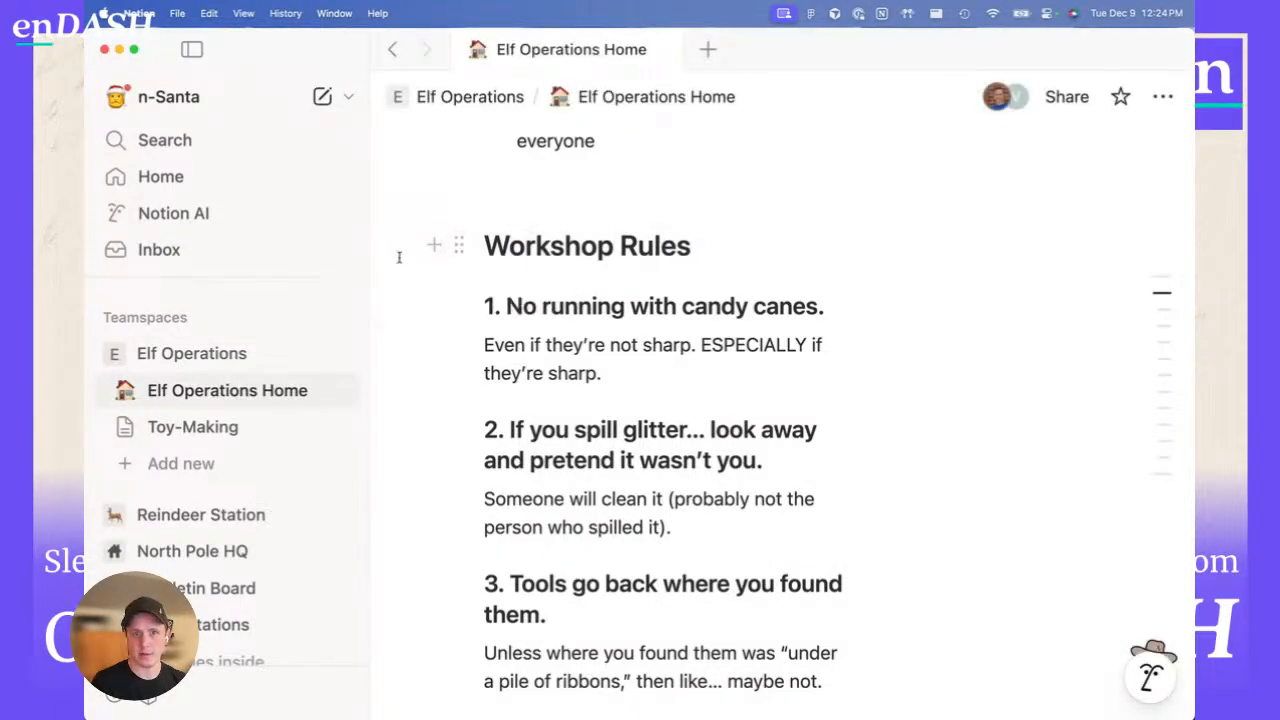
- Move the Workshop Rules heading and all its rules out of the first column to full width below the columns
drag(395, 251, 729, 451)
key(super+c)
key(BackSpace)
click(700, 585)
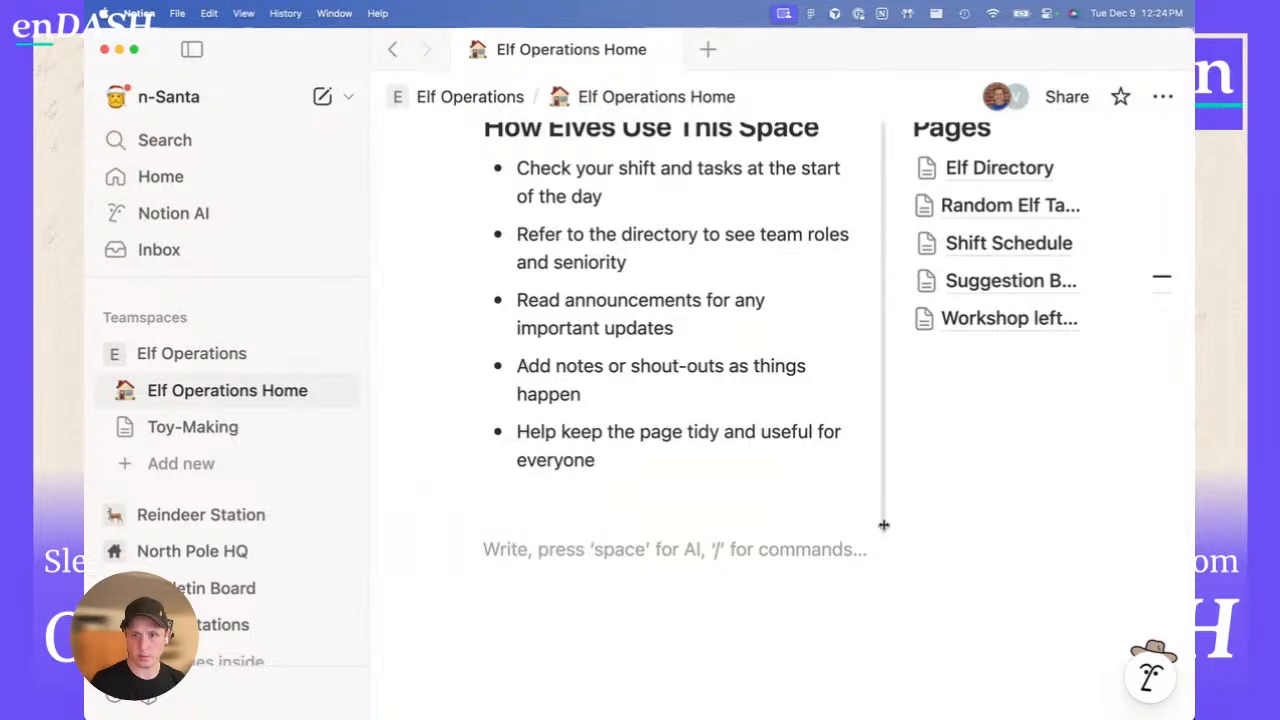
key(super+v)
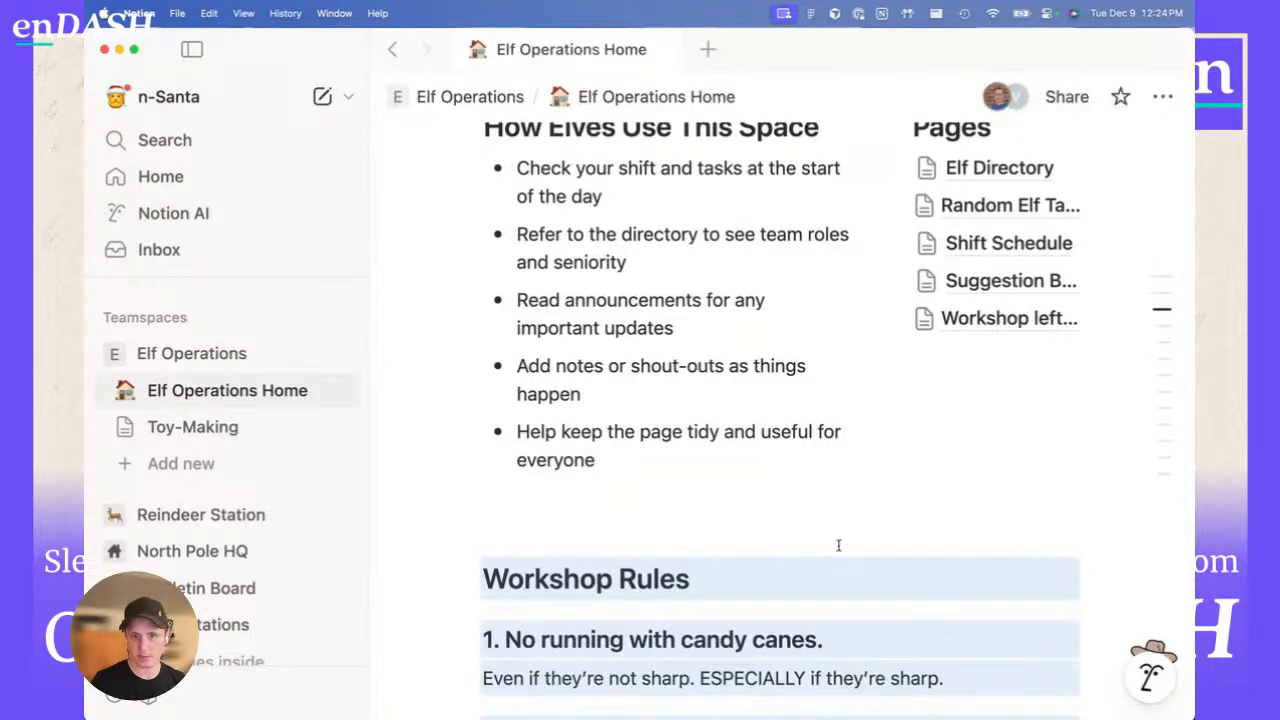
- Delete the empty line left beneath the guideline bullets in the first column
scroll(790, 540, down, 4)
scroll(761, 517, up, 3)
click(637, 410)
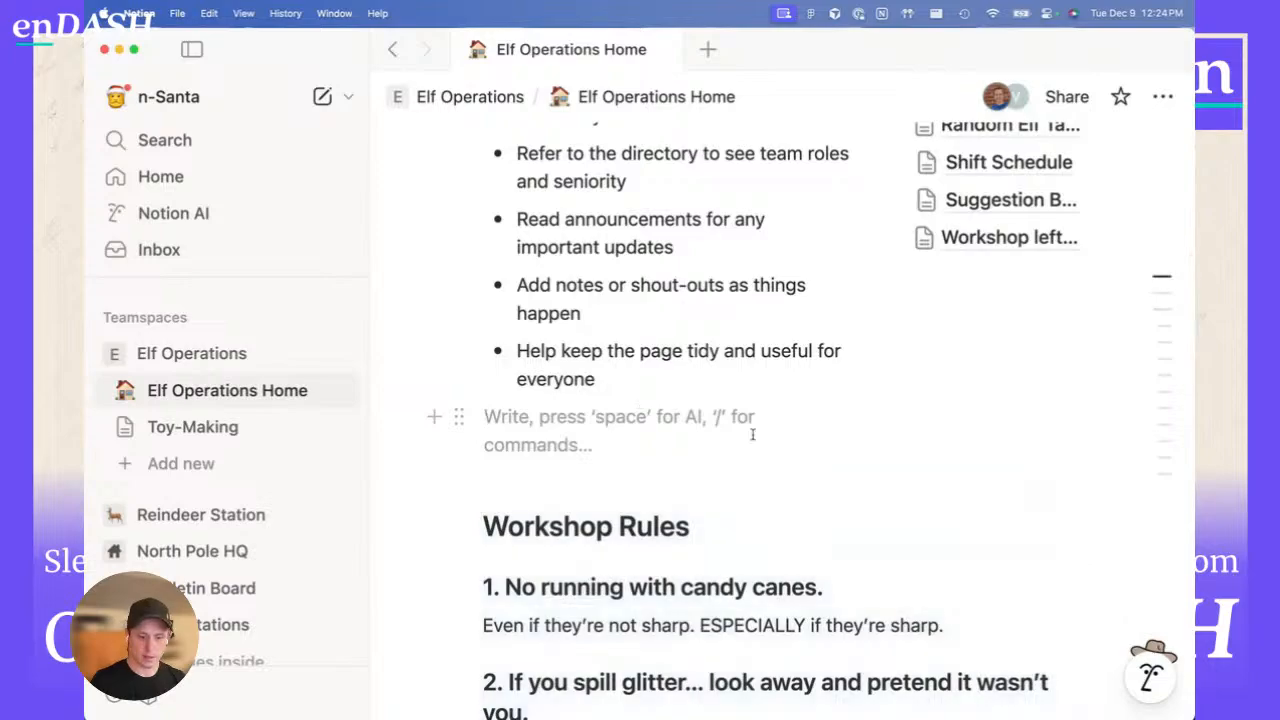
key(BackSpace)
- Review the Elf Operations Home layout, covering the guidelines column, the Pages list and the full-width workshop rules
scroll(780, 420, up, 3)
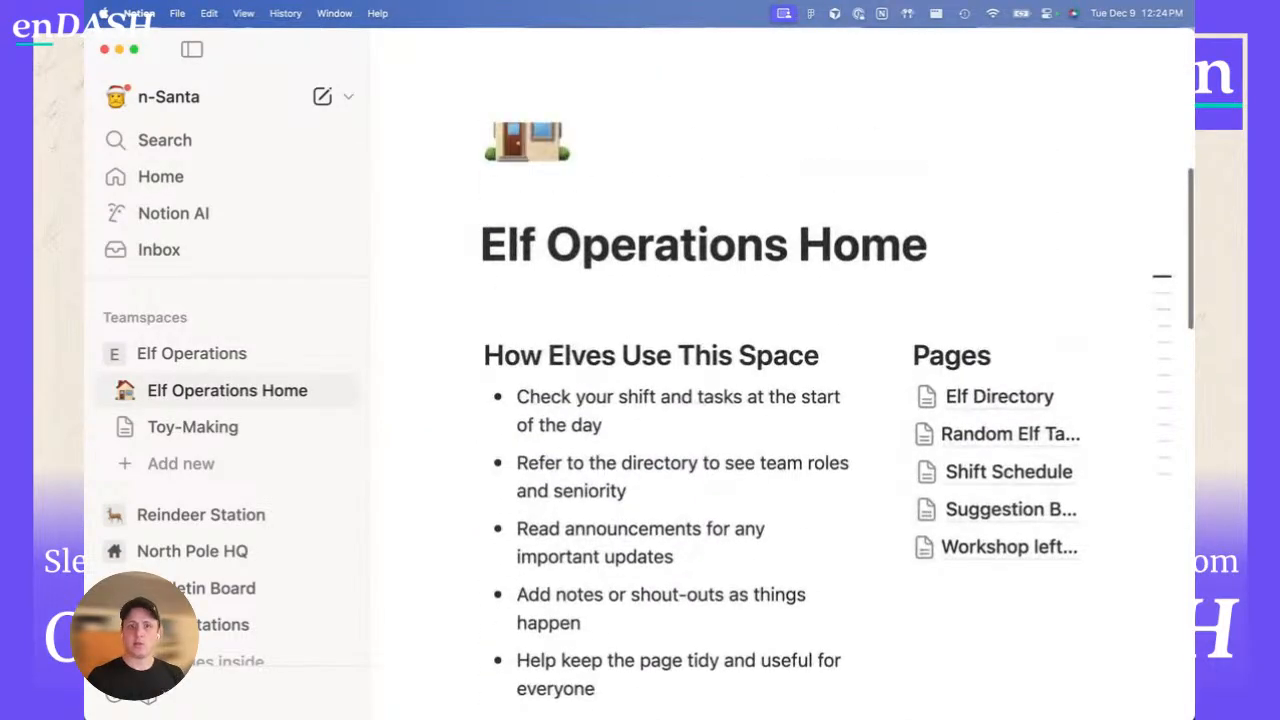
scroll(780, 420, up, 1)
scroll(790, 420, down, 4)
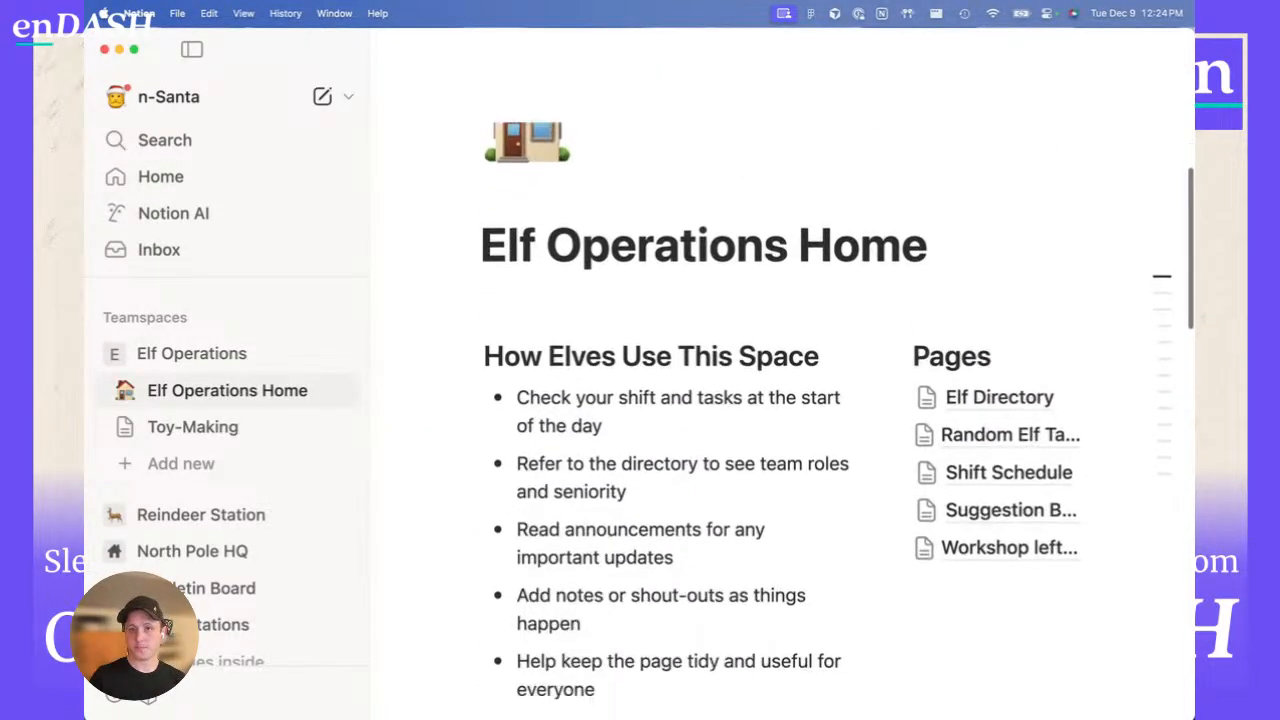
scroll(790, 420, up, 1)
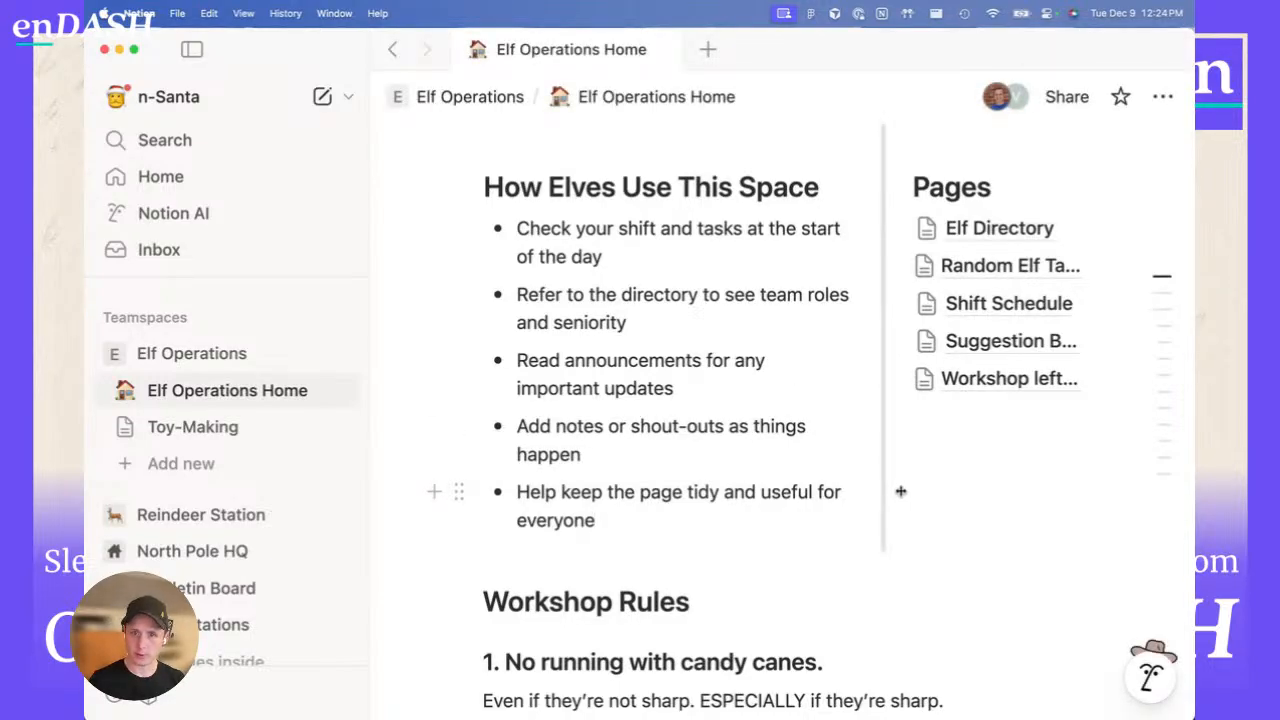
scroll(900, 491, up, 1)
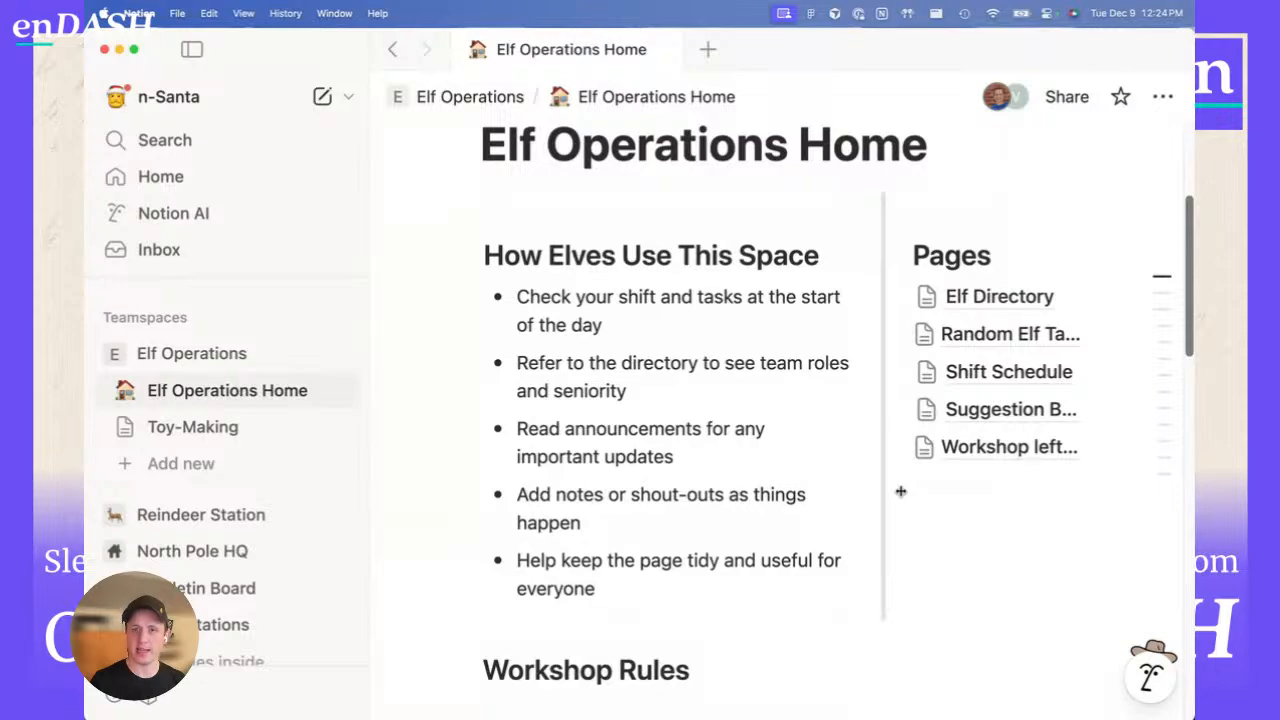
scroll(900, 491, down, 1)
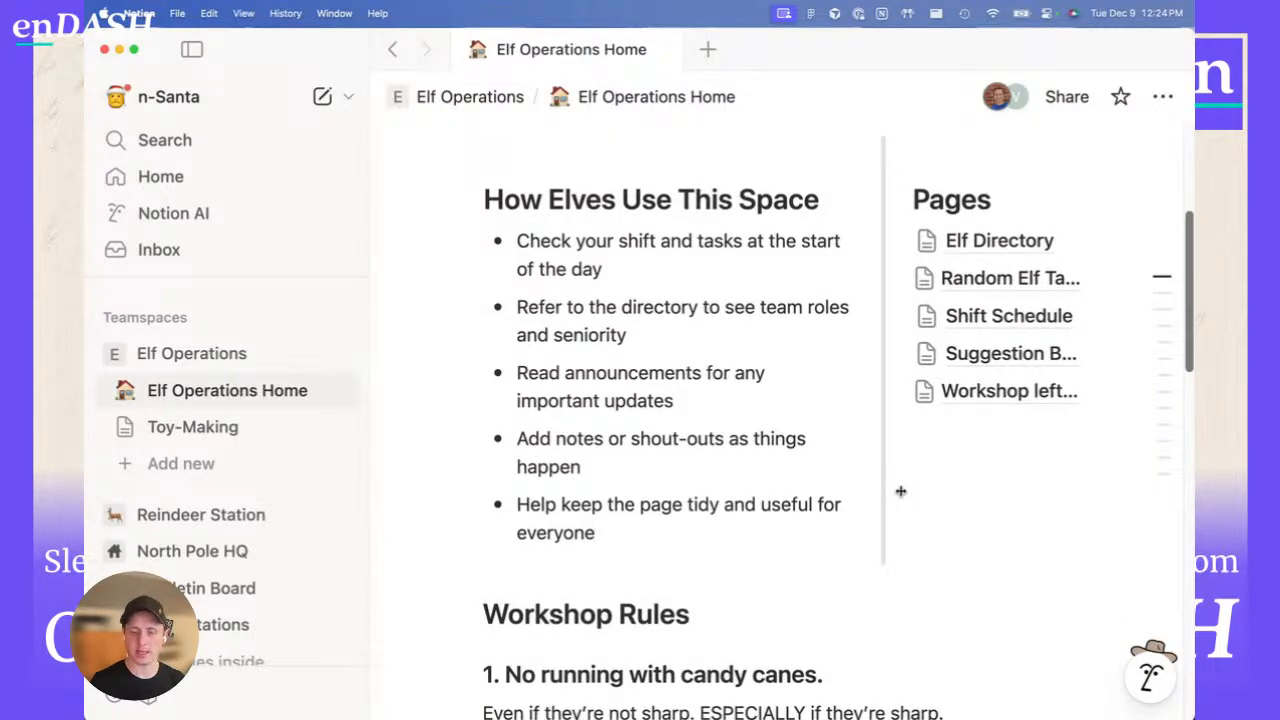
scroll(900, 491, down, 1)
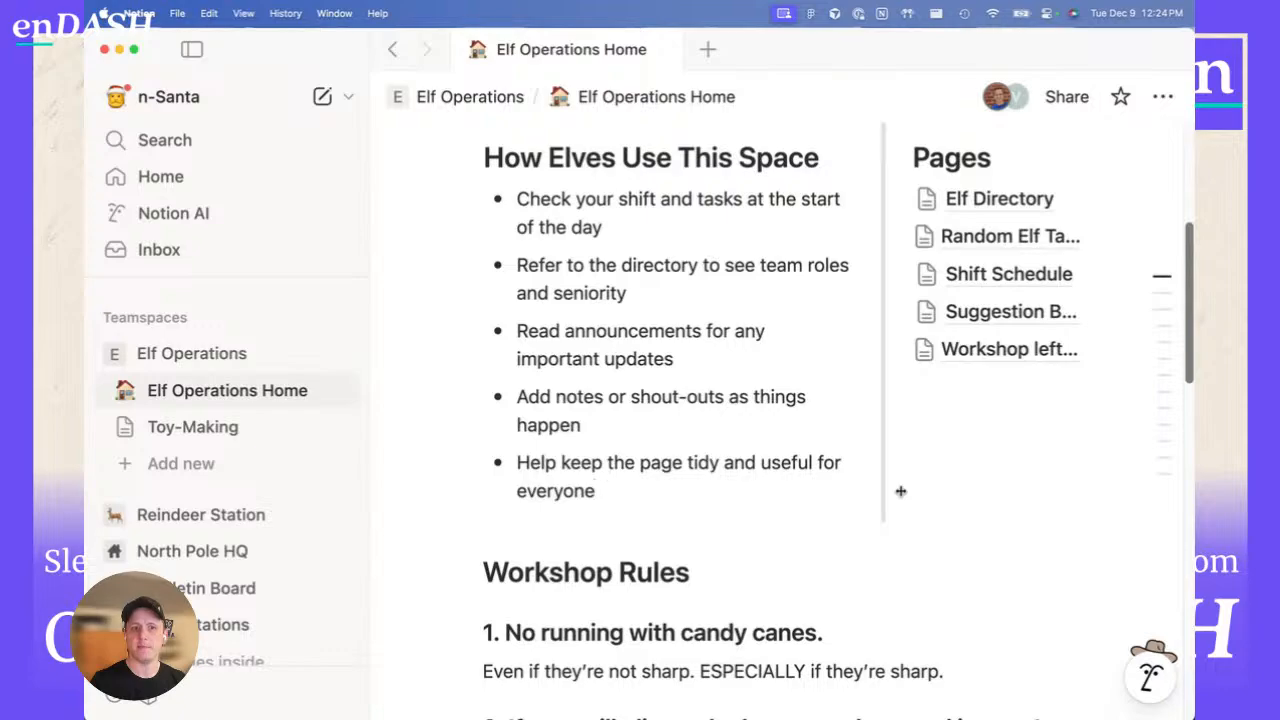
scroll(900, 491, down, 1)
scroll(861, 458, up, 3)
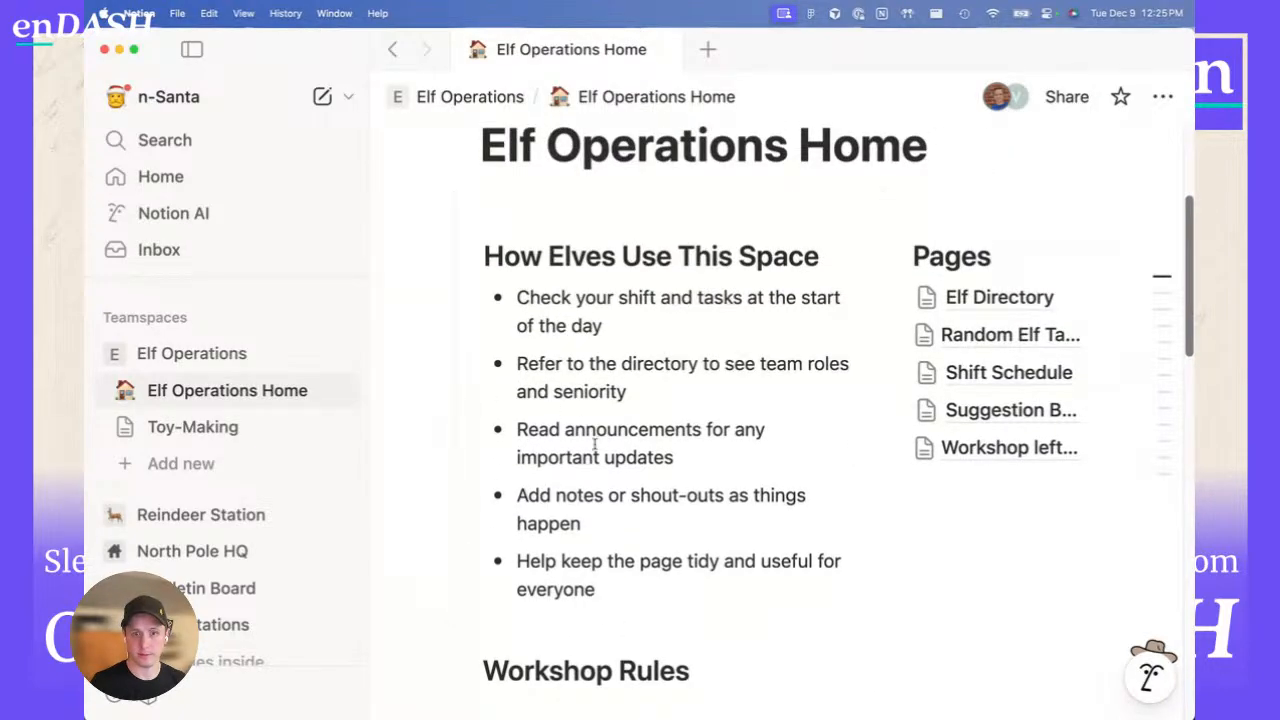
scroll(606, 543, down, 6)
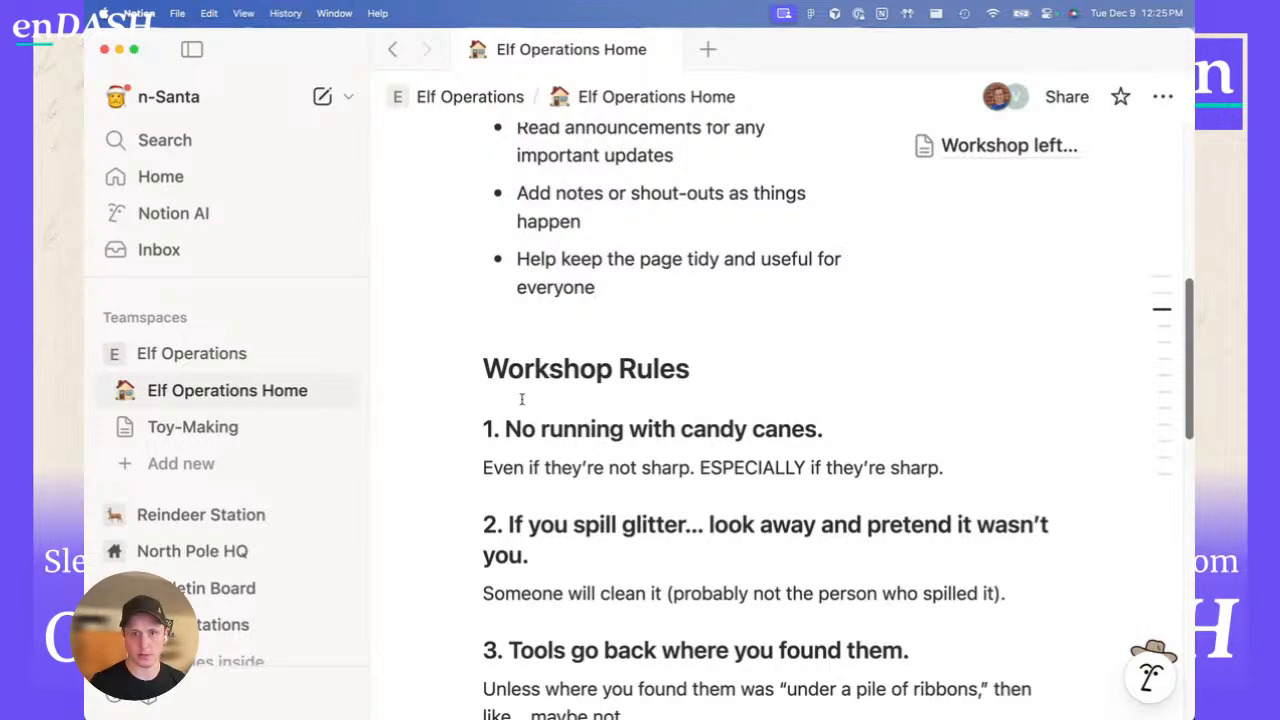
scroll(521, 399, up, 1)
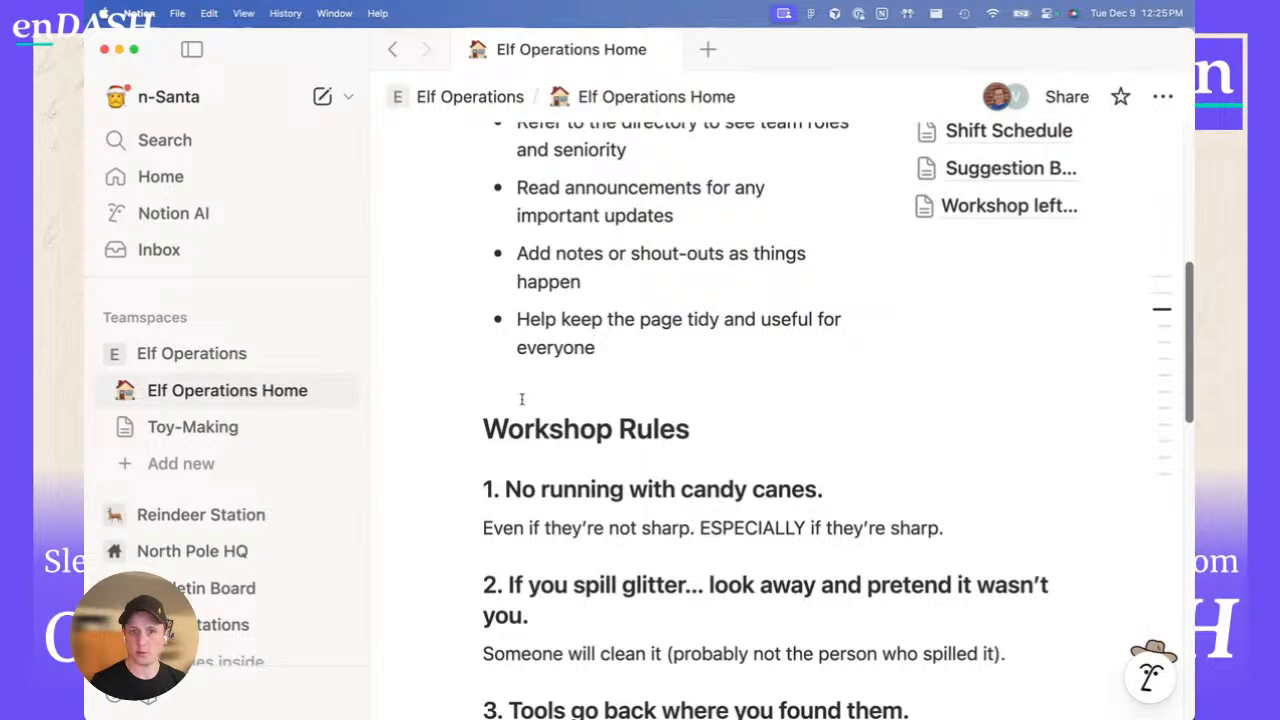
scroll(521, 399, up, 1)
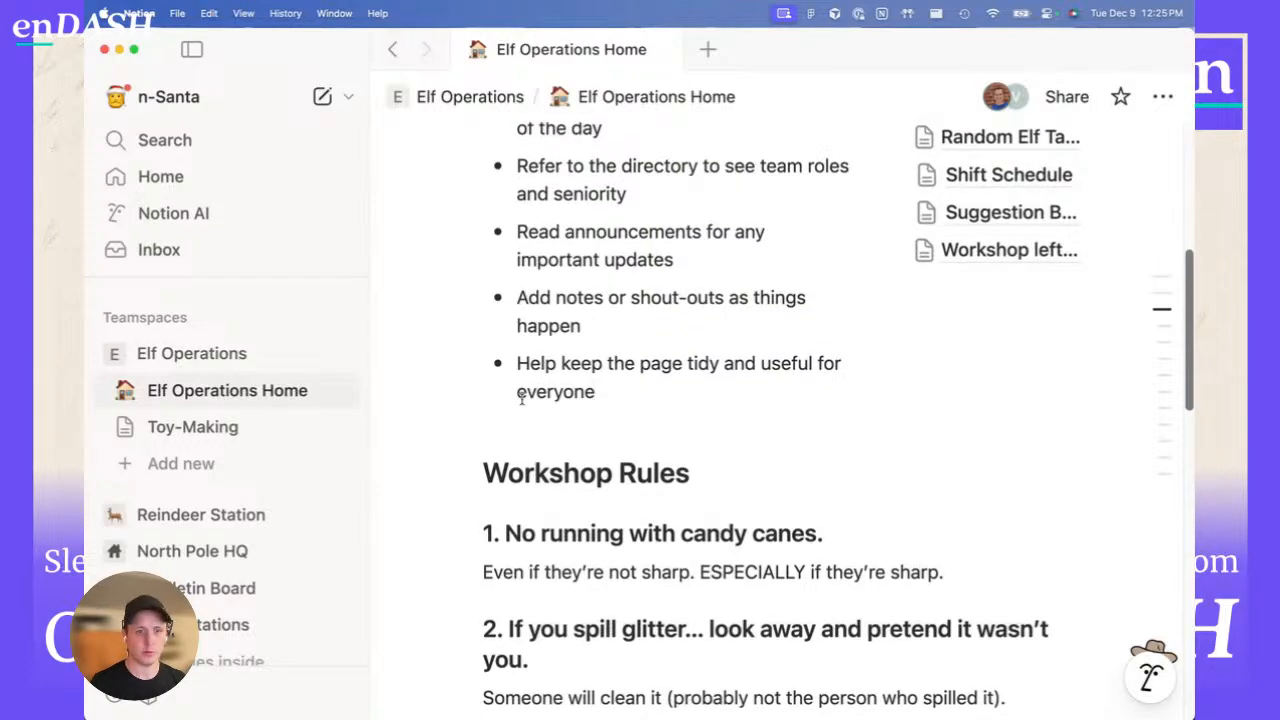
scroll(512, 450, down, 5)
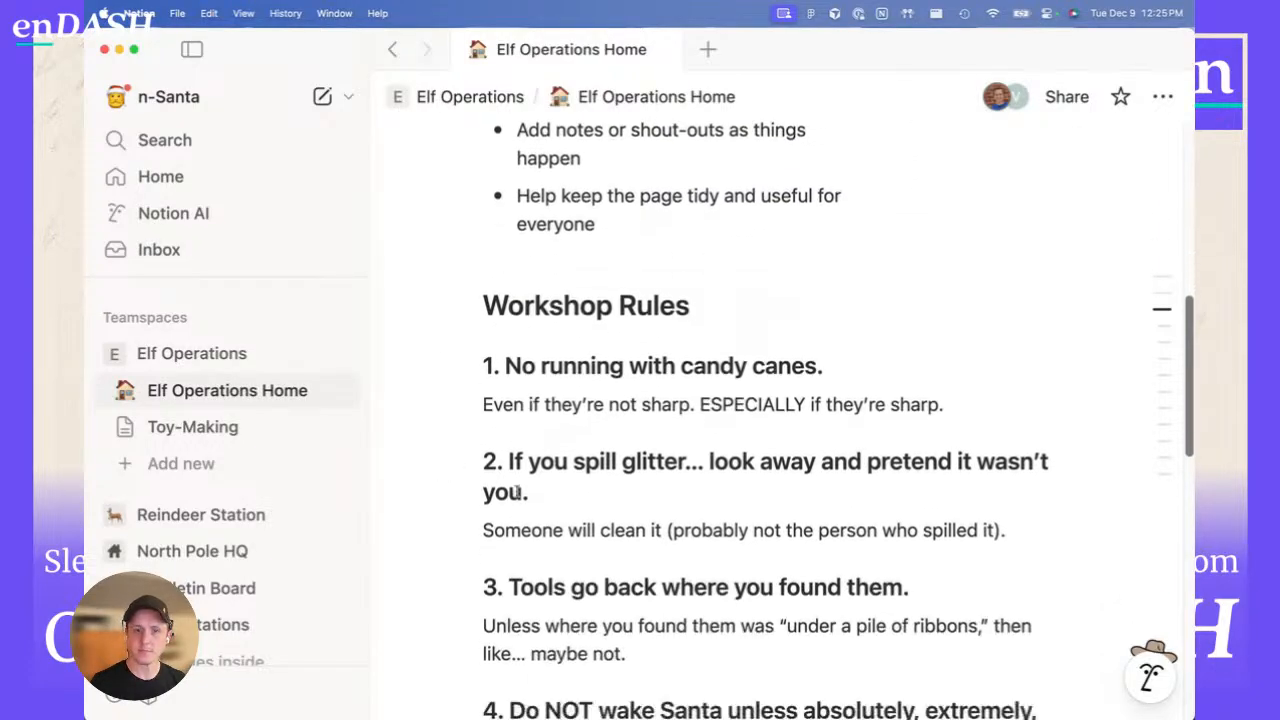
scroll(516, 488, up, 7)
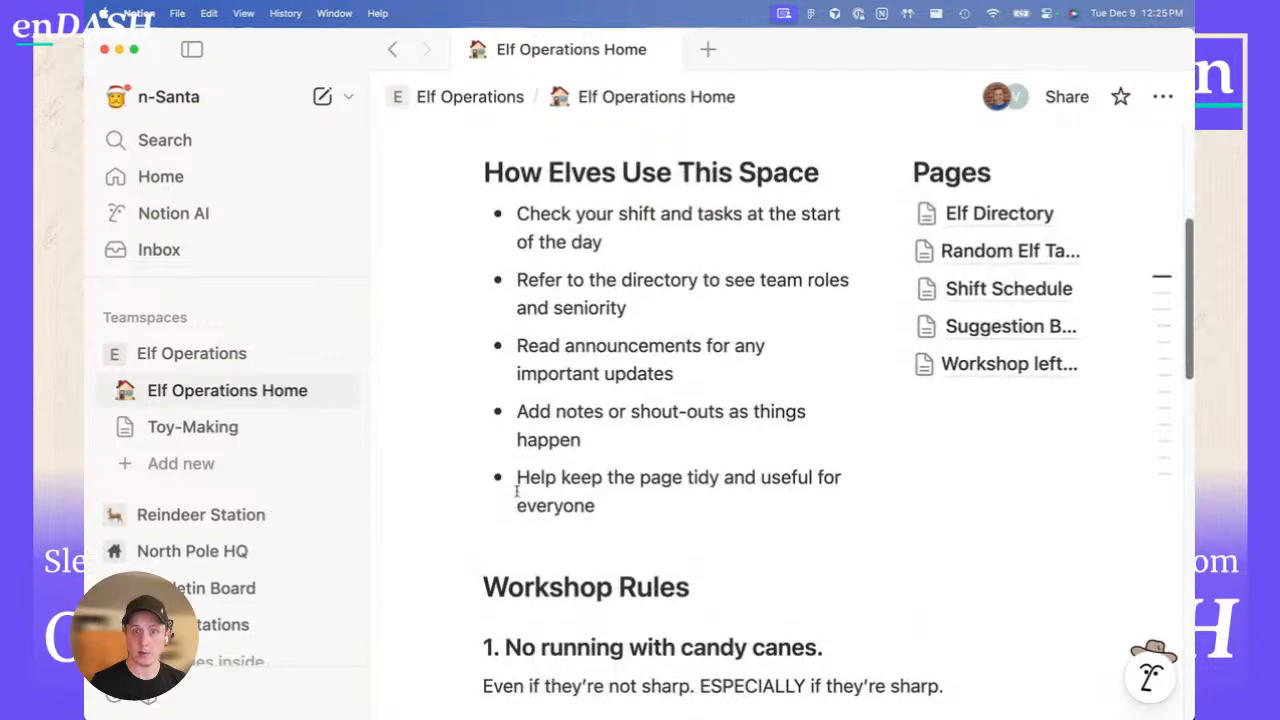
scroll(516, 488, down, 3)
scroll(516, 488, up, 5)
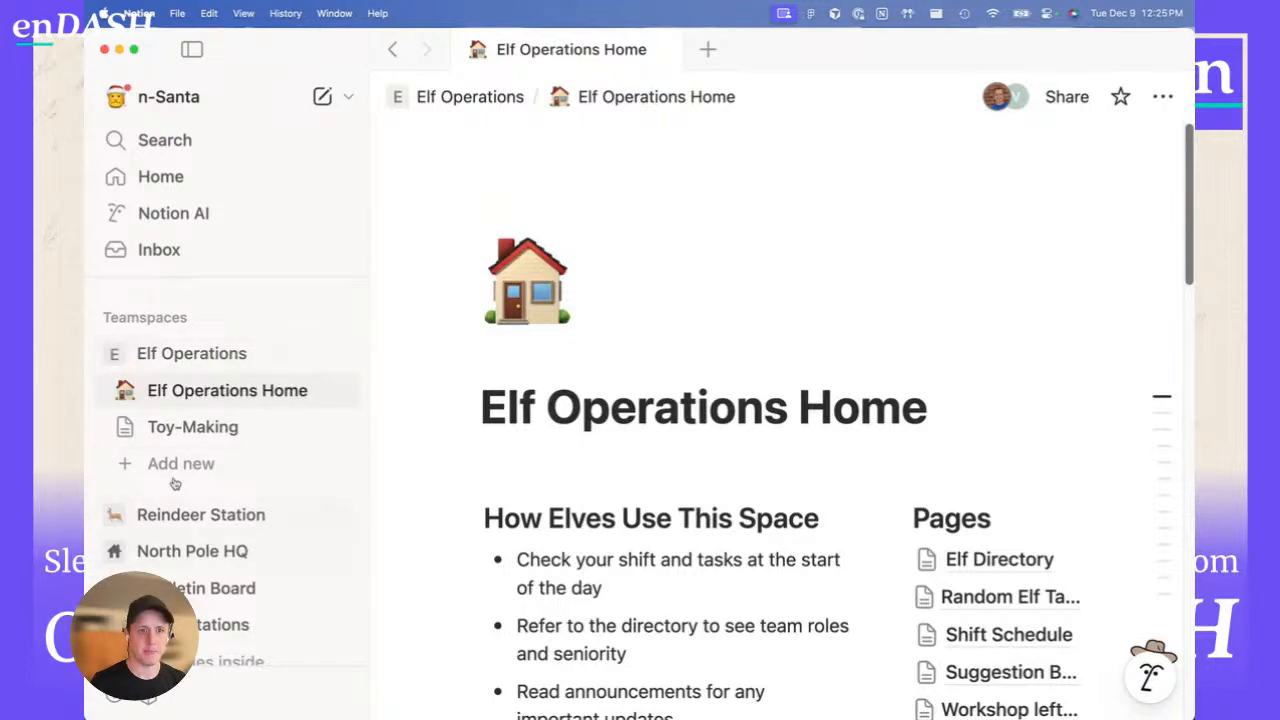
- Collapse the Elf Operations and North Pole HQ teamspaces and move North Pole HQ to the top of the teamspace list
click(163, 360)
click(163, 360)
click(163, 360)
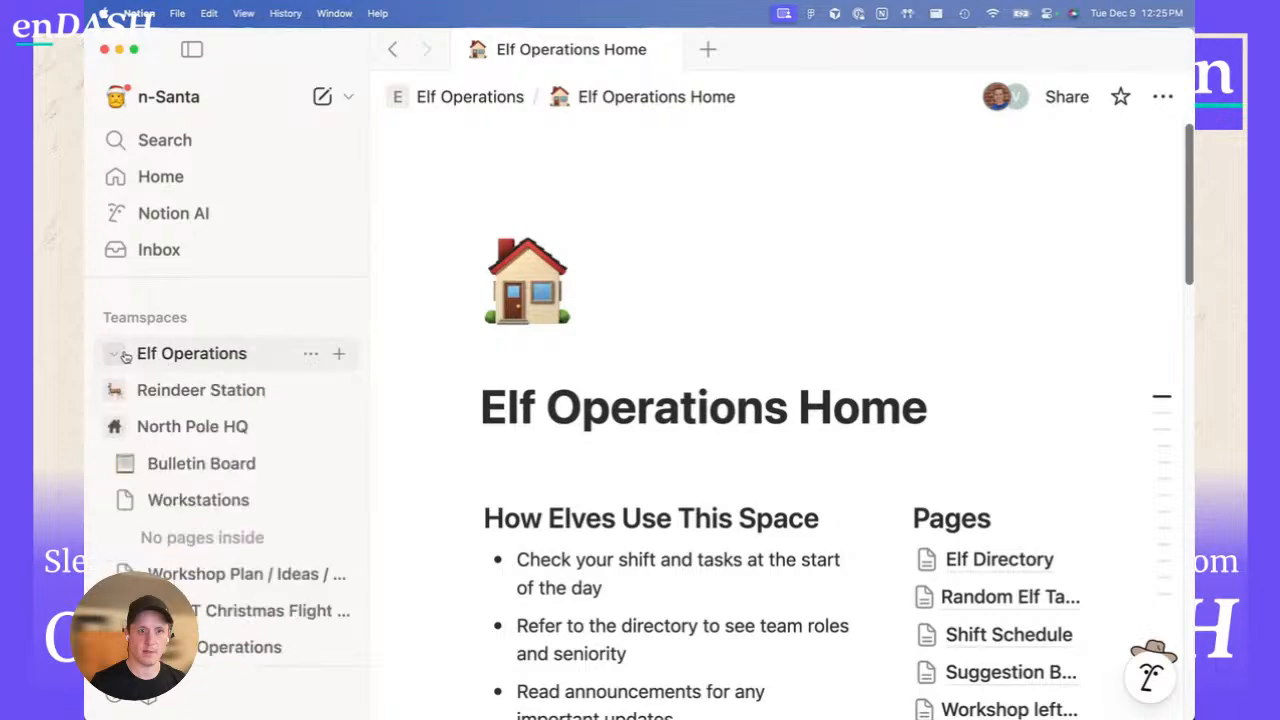
click(113, 431)
drag(143, 446, 153, 360)
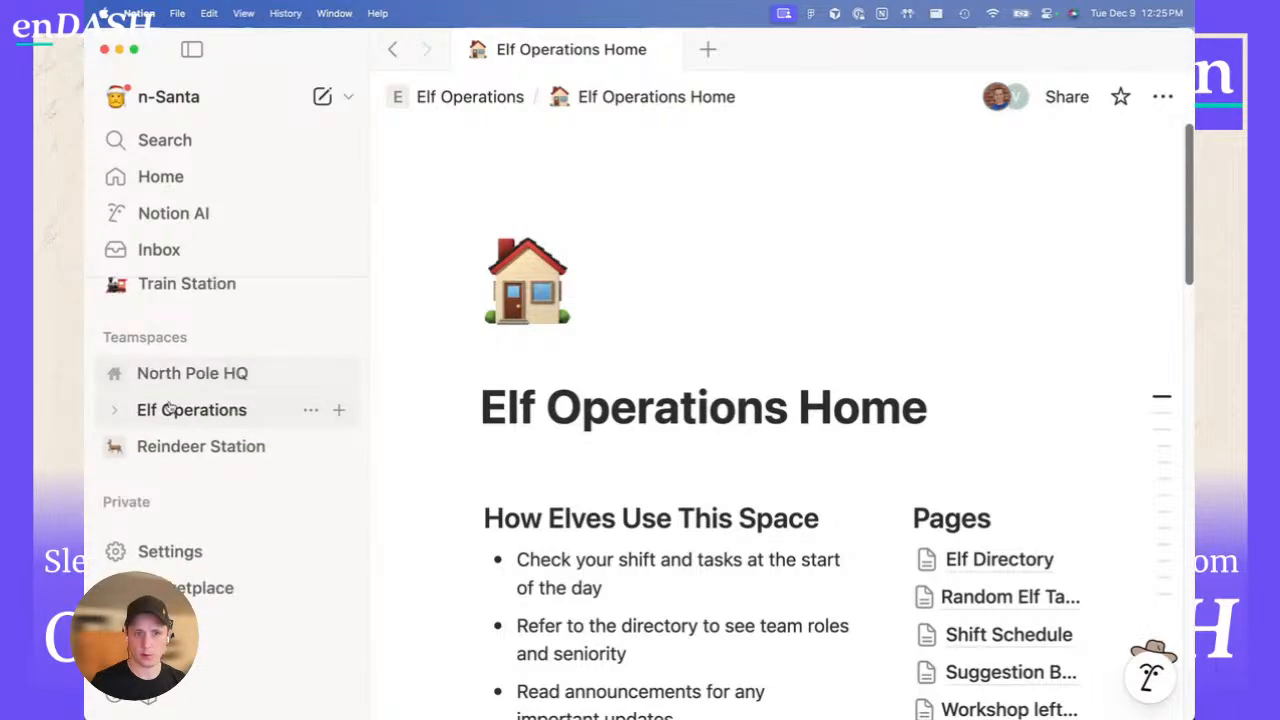
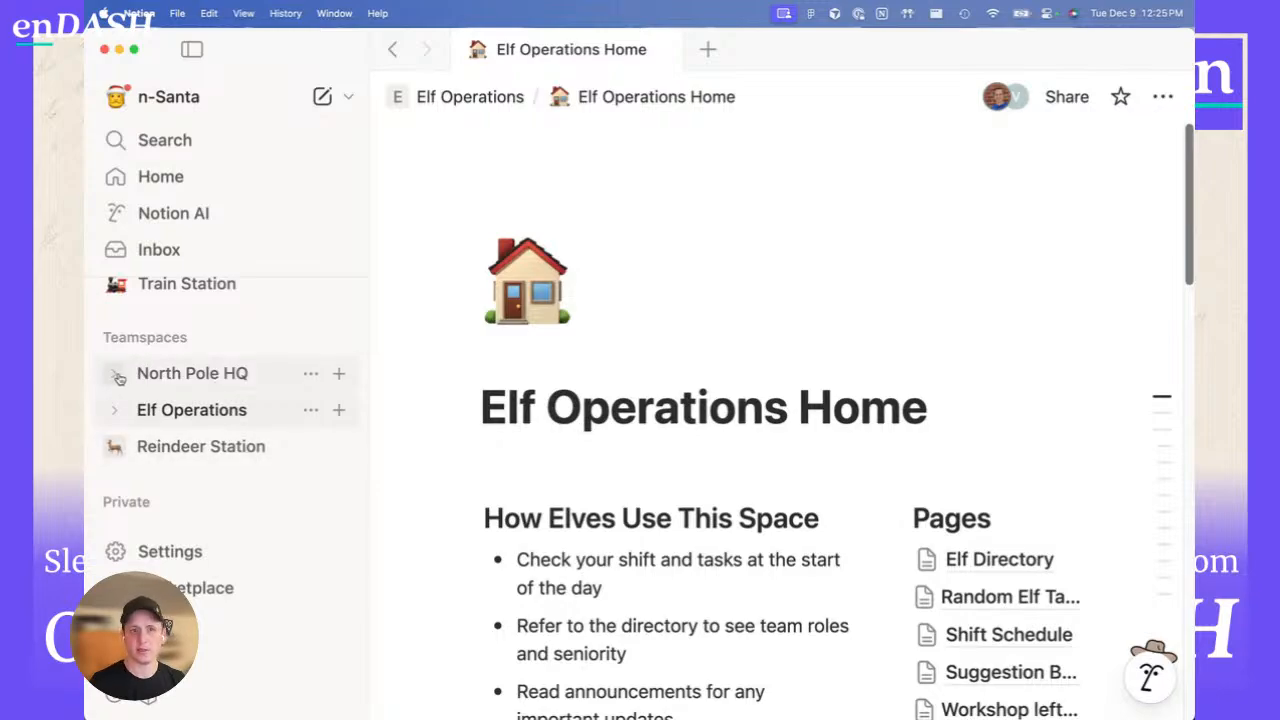
- Expand North Pole HQ, check that its Workstations page is empty, and move that page to the trash
click(119, 377)
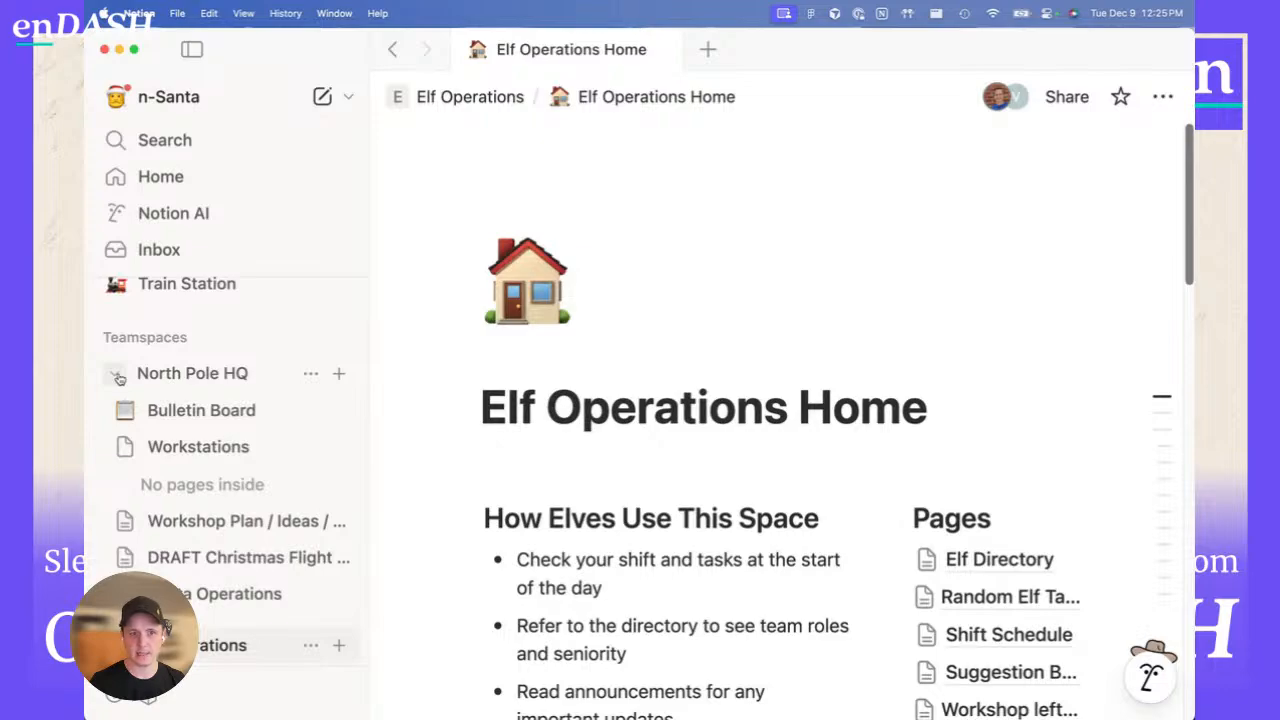
click(168, 453)
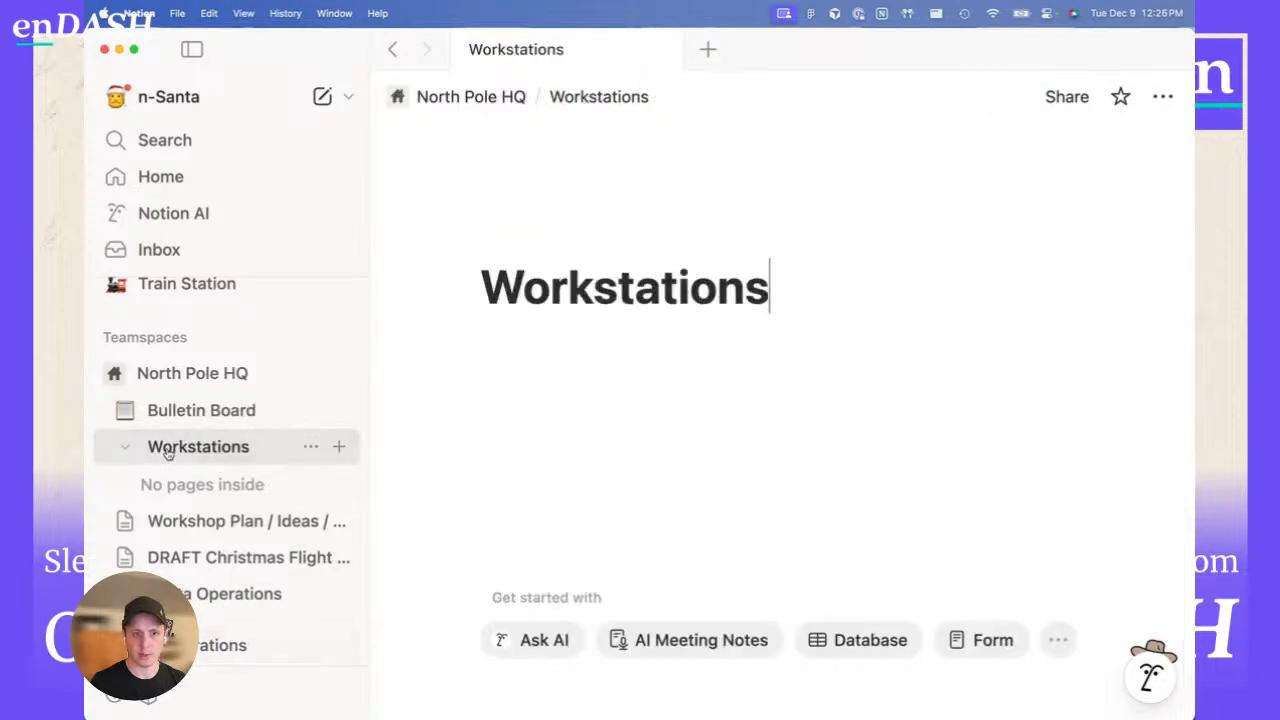
click(311, 446)
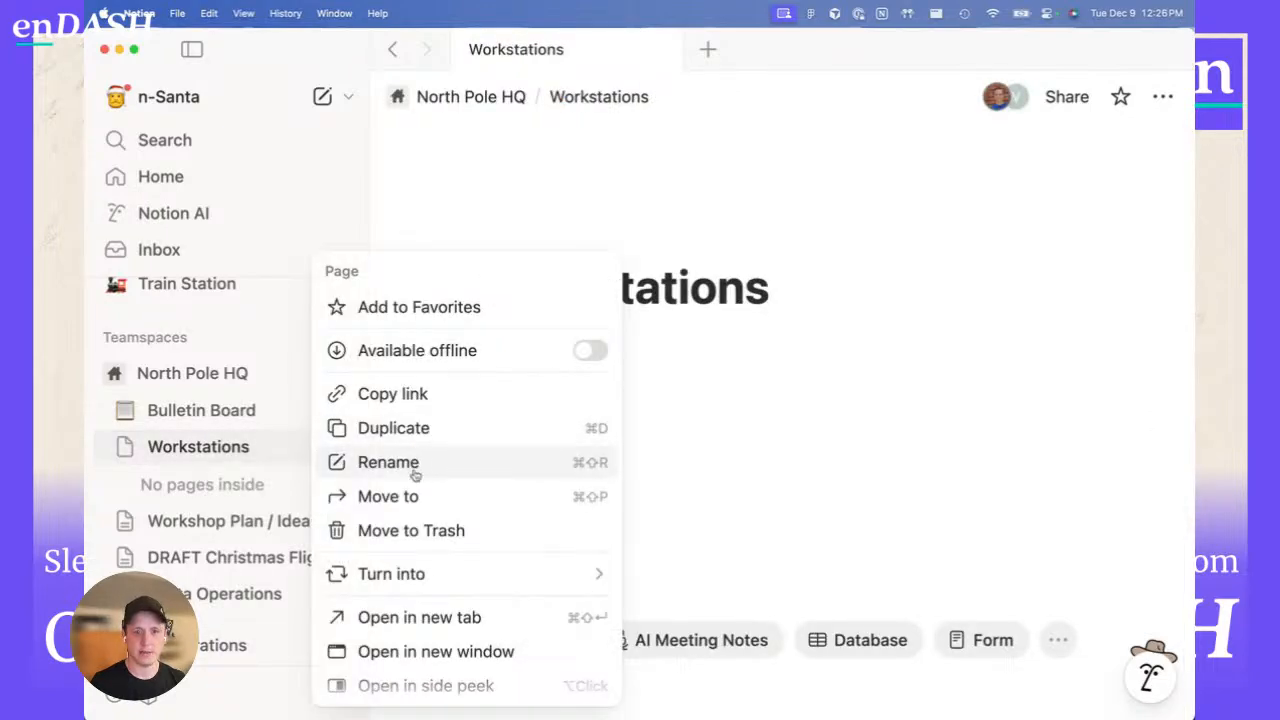
click(420, 531)
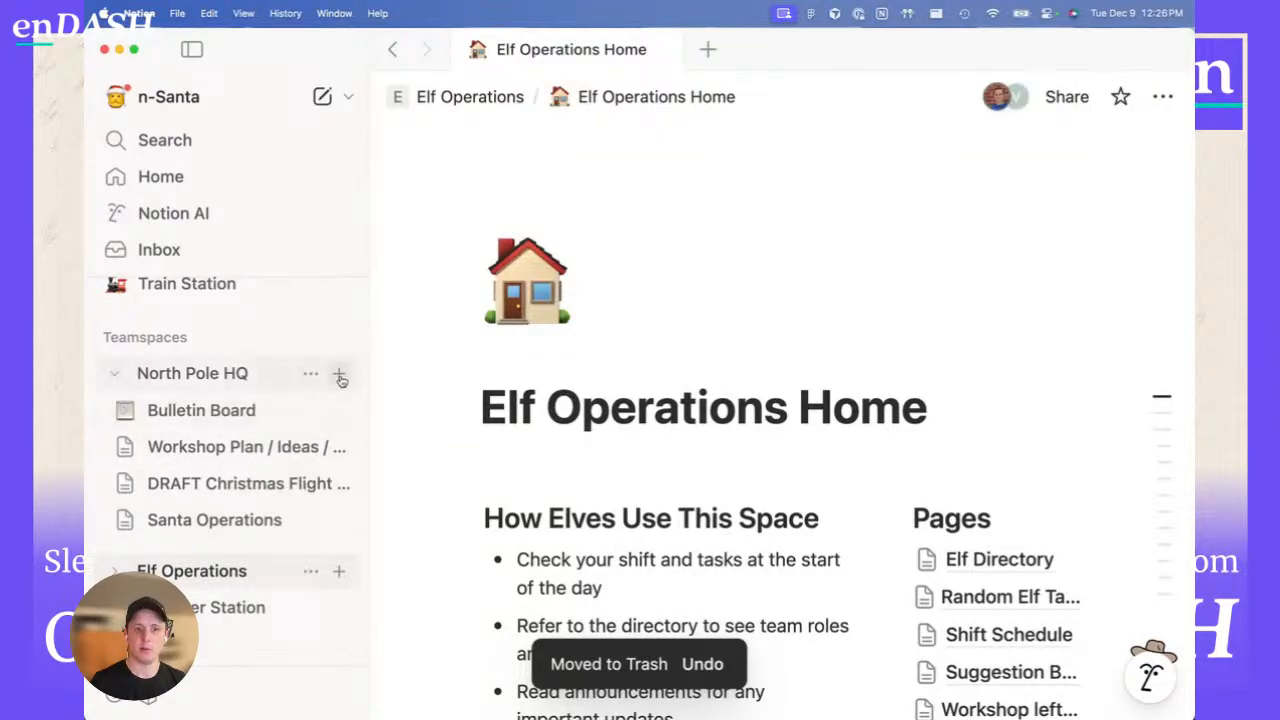
- Create an empty page titled "North Pole Home" in the North Pole HQ teamspace
click(340, 376)
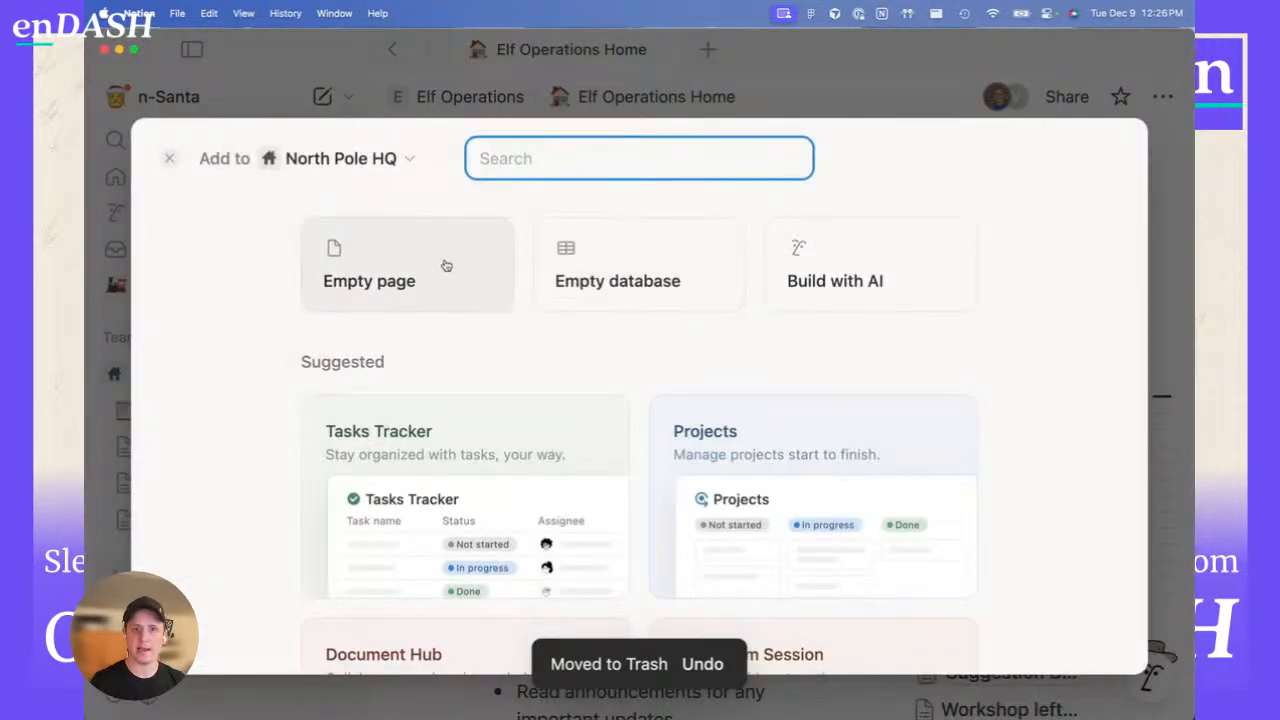
click(429, 263)
text(No)
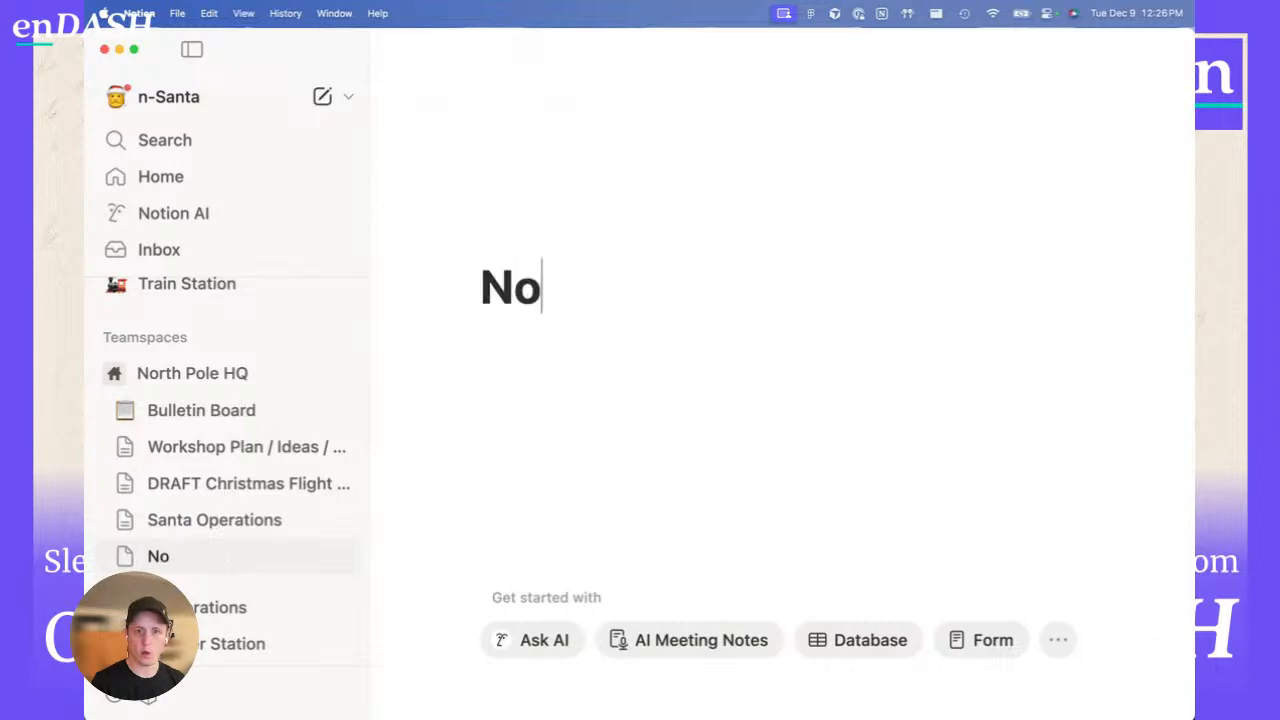
text(rth Pole Home)
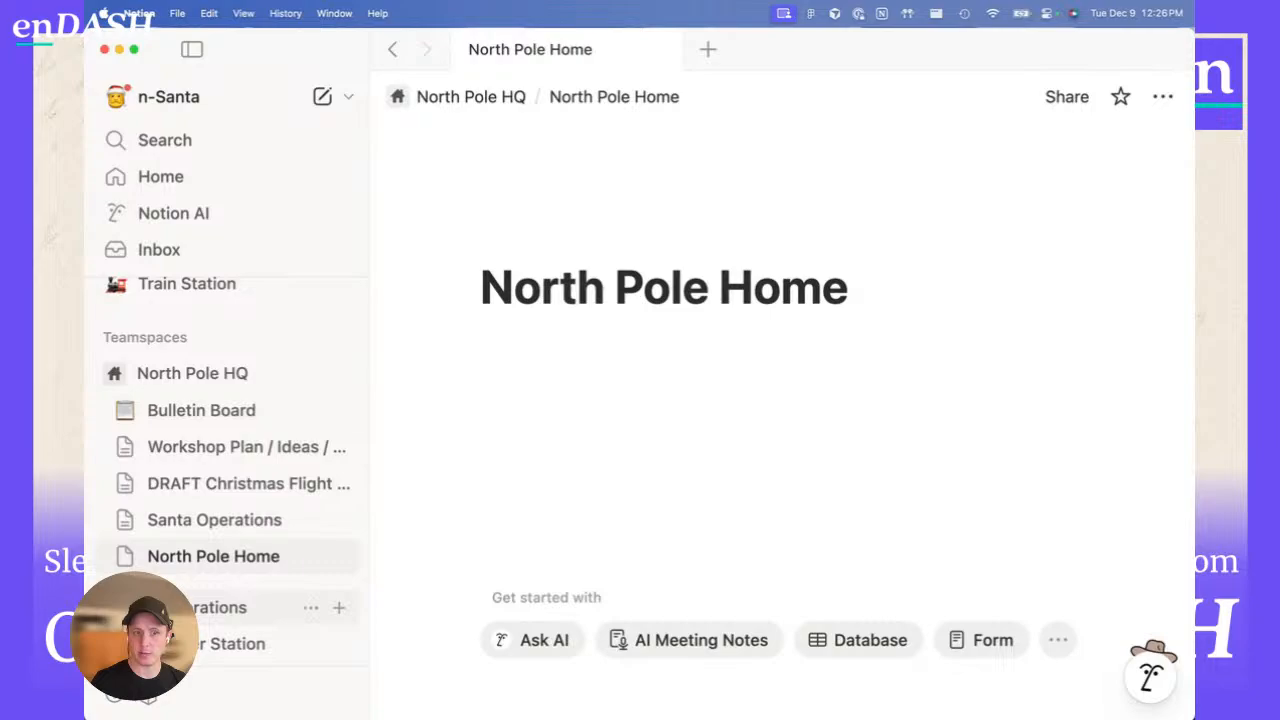
- Place North Pole Home above Bulletin Board in its teamspace and give the page a house icon
drag(180, 556, 174, 398)
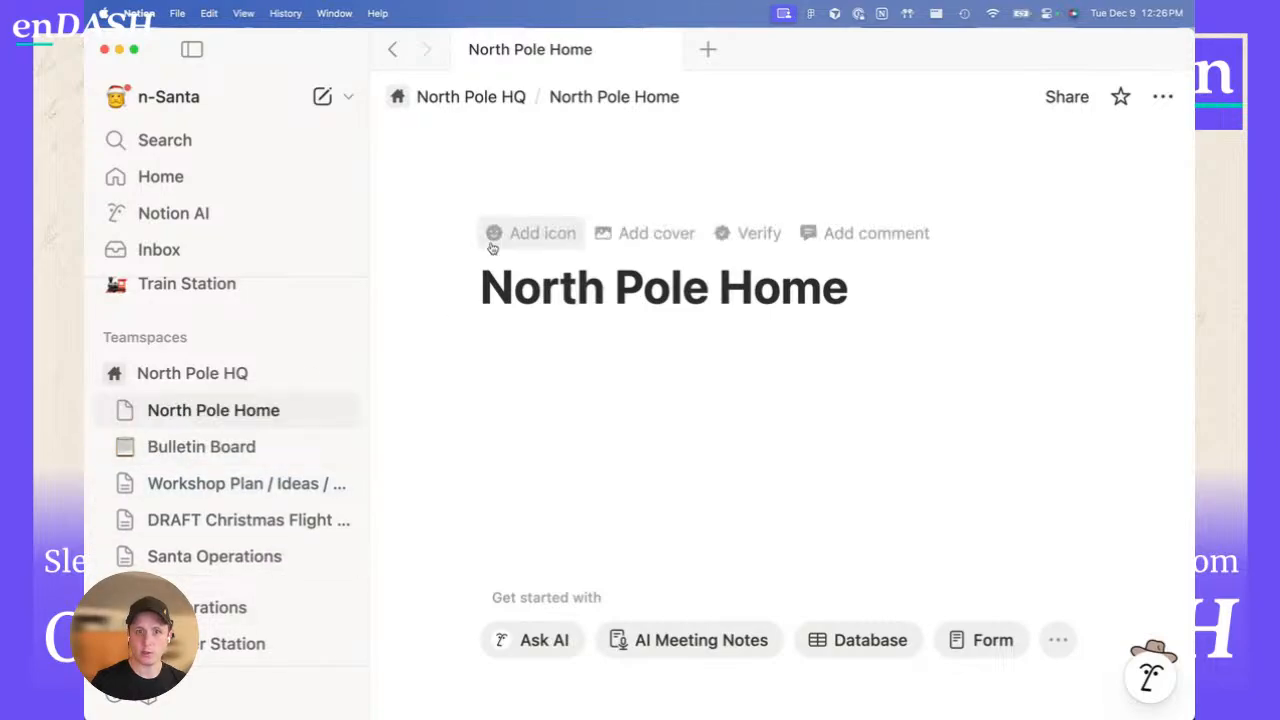
click(507, 243)
click(322, 420)
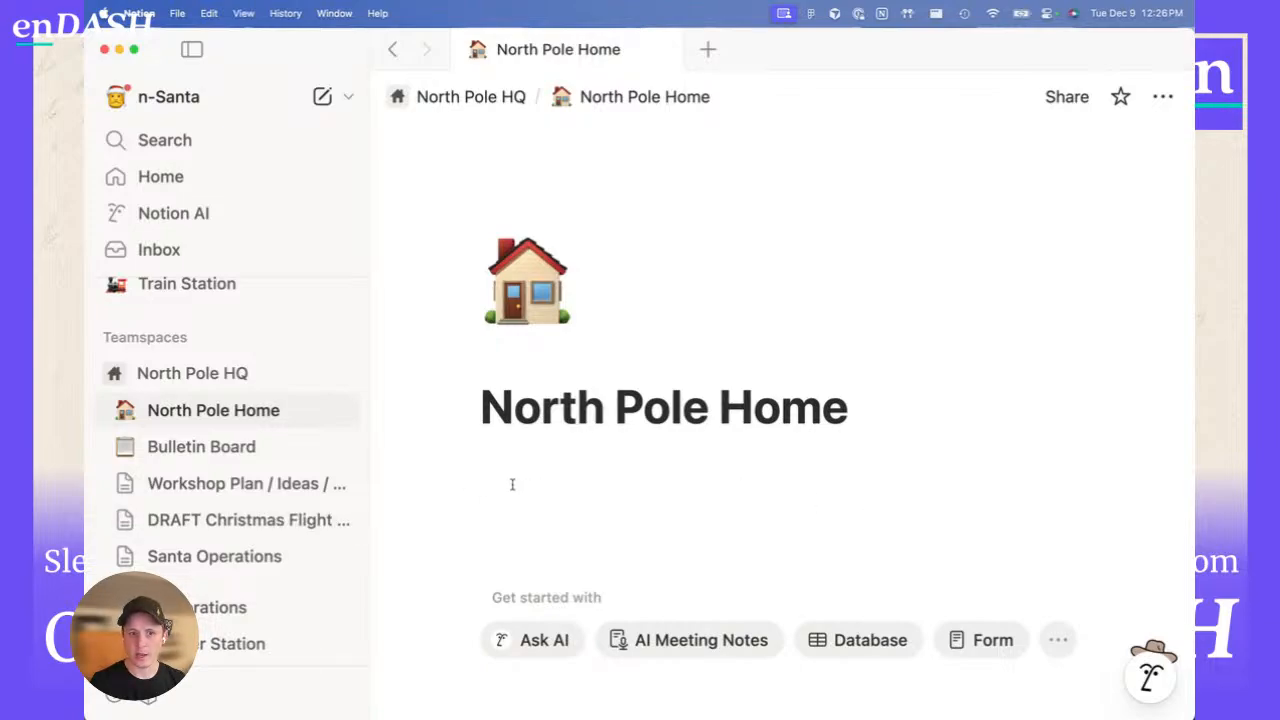
- Expand the Reindeer Station and Elf Operations teamspaces and open Elf Operations Home to review its layout
scroll(186, 520, down, 3)
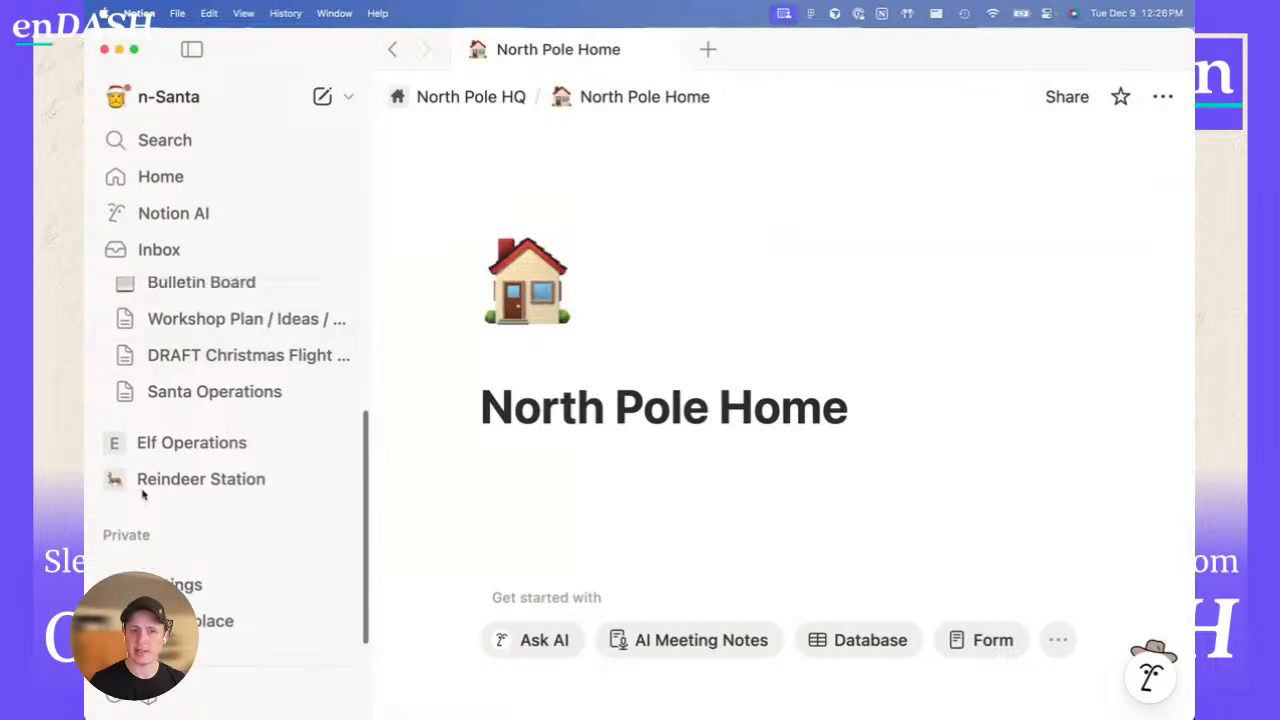
click(114, 515)
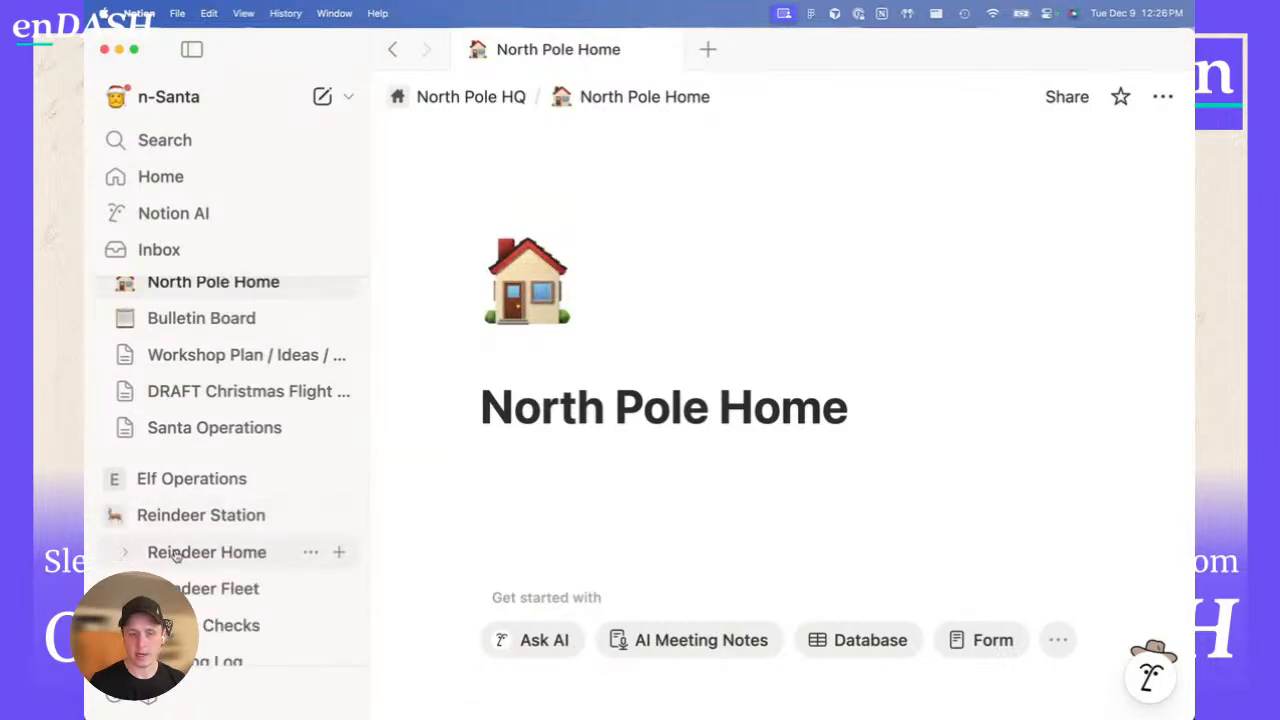
click(114, 478)
scroll(191, 374, up, 2)
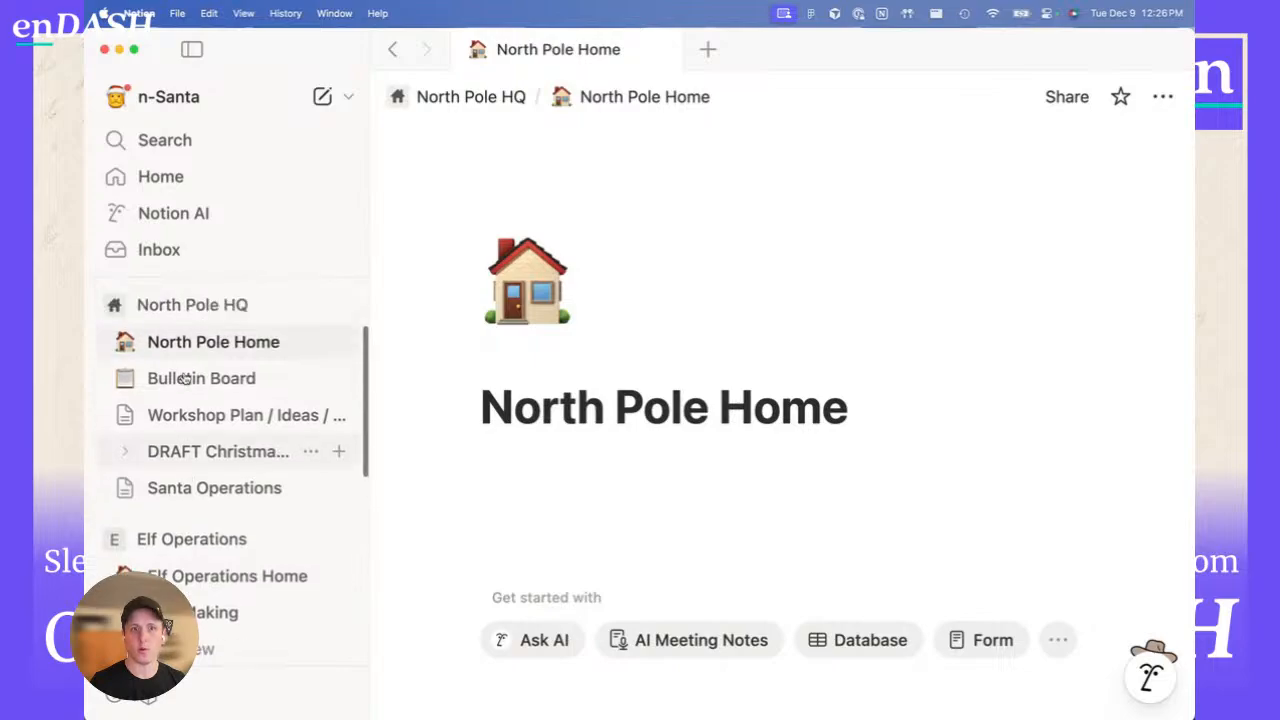
click(201, 576)
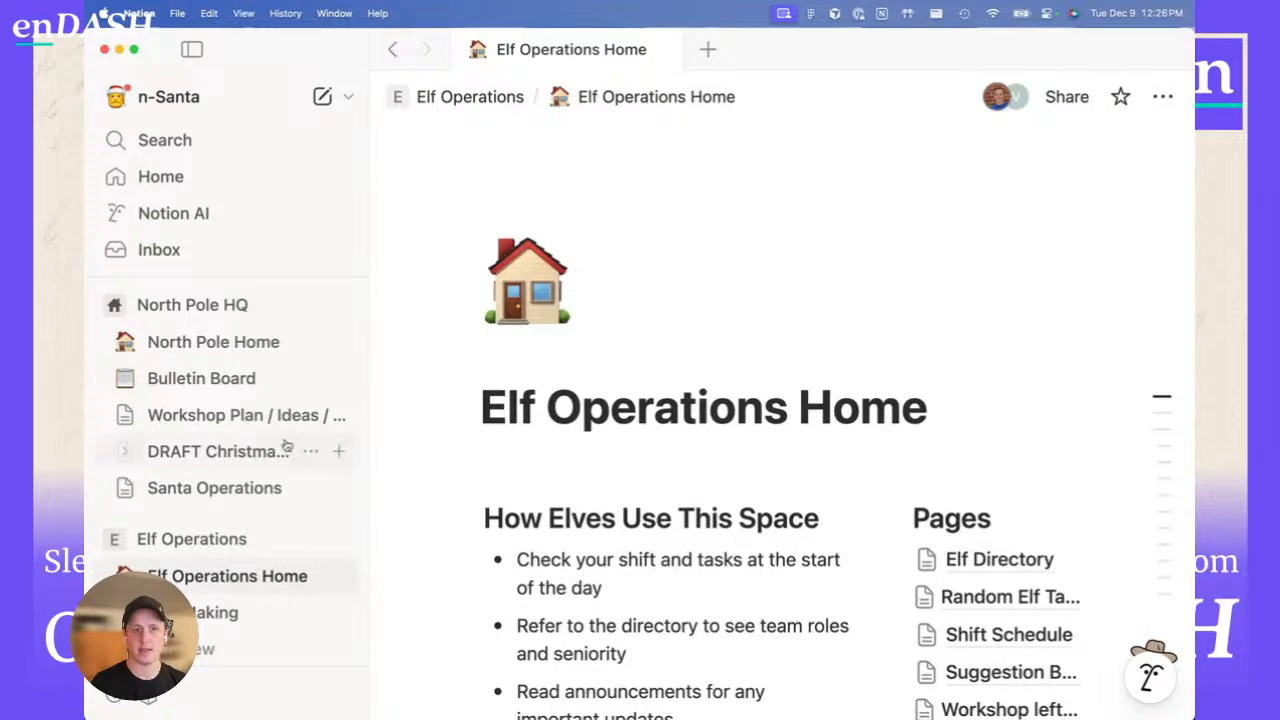
scroll(537, 565, down, 3)
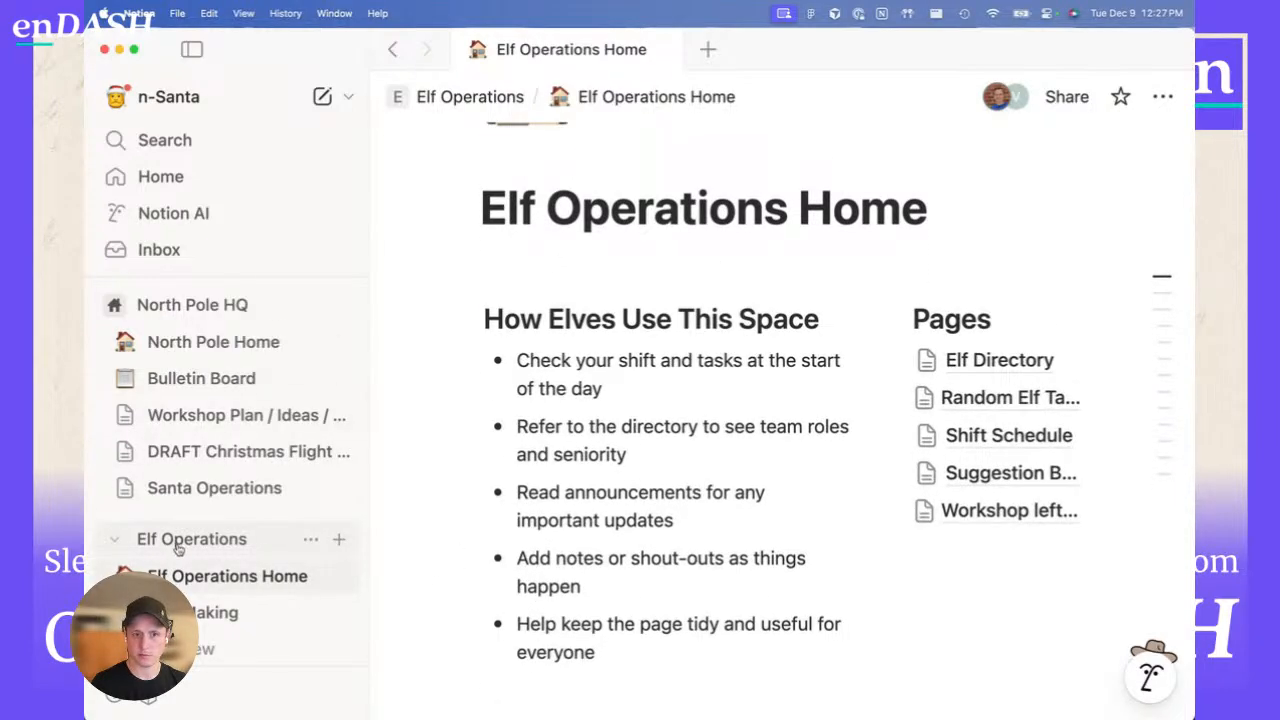
- Reword the heading above the first bulleted list on Elf Operations Home to "How Elves Use This Teamspace"
scroll(177, 545, down, 1)
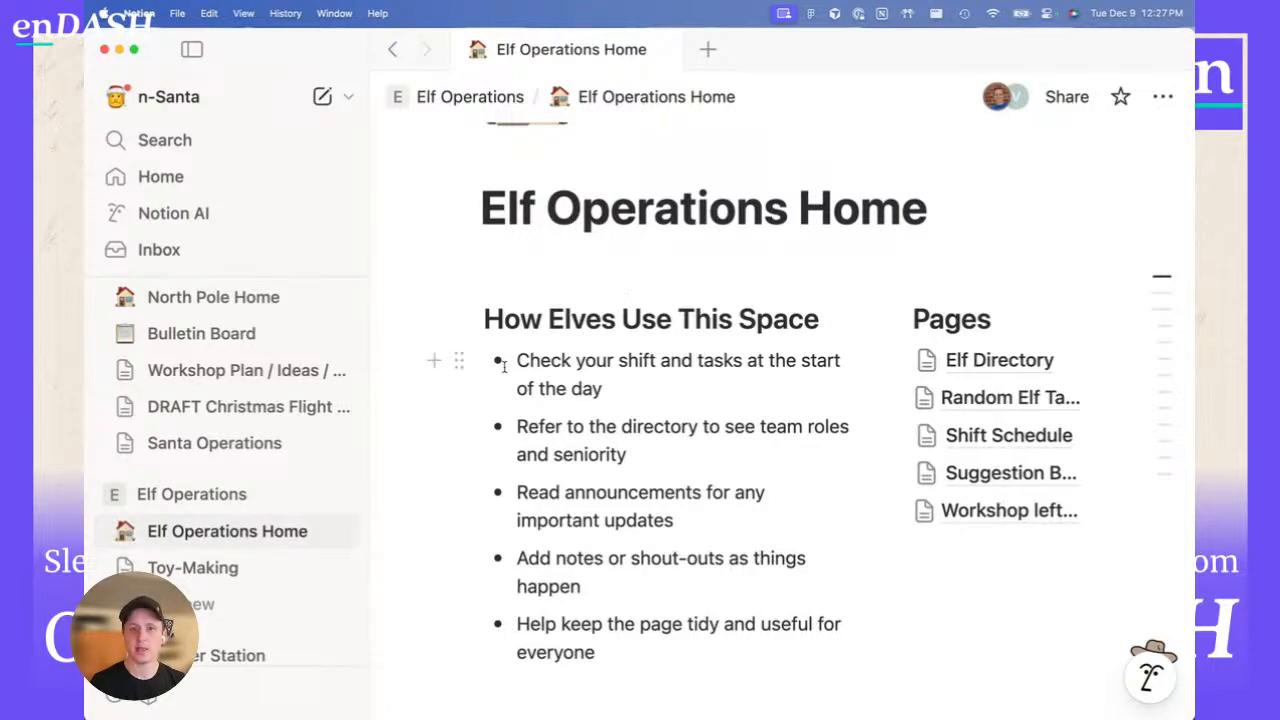
drag(520, 360, 639, 631)
click(639, 631)
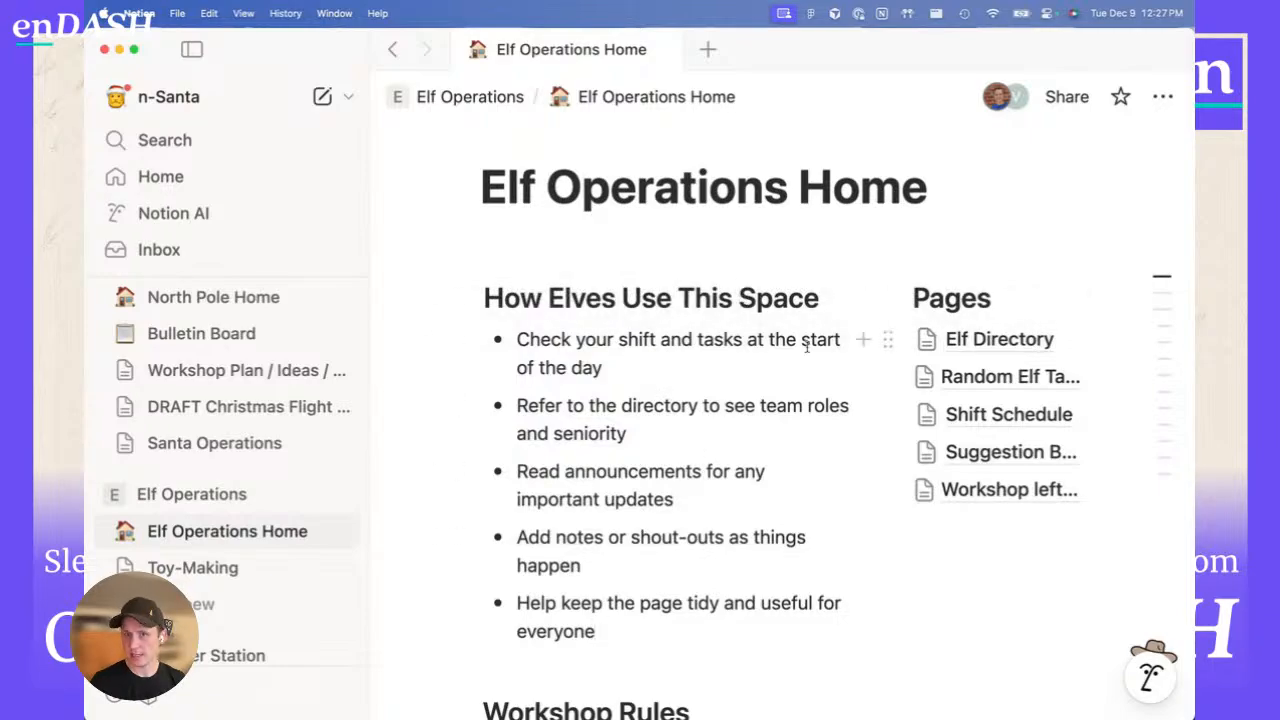
drag(738, 298, 756, 298)
text(Teams)
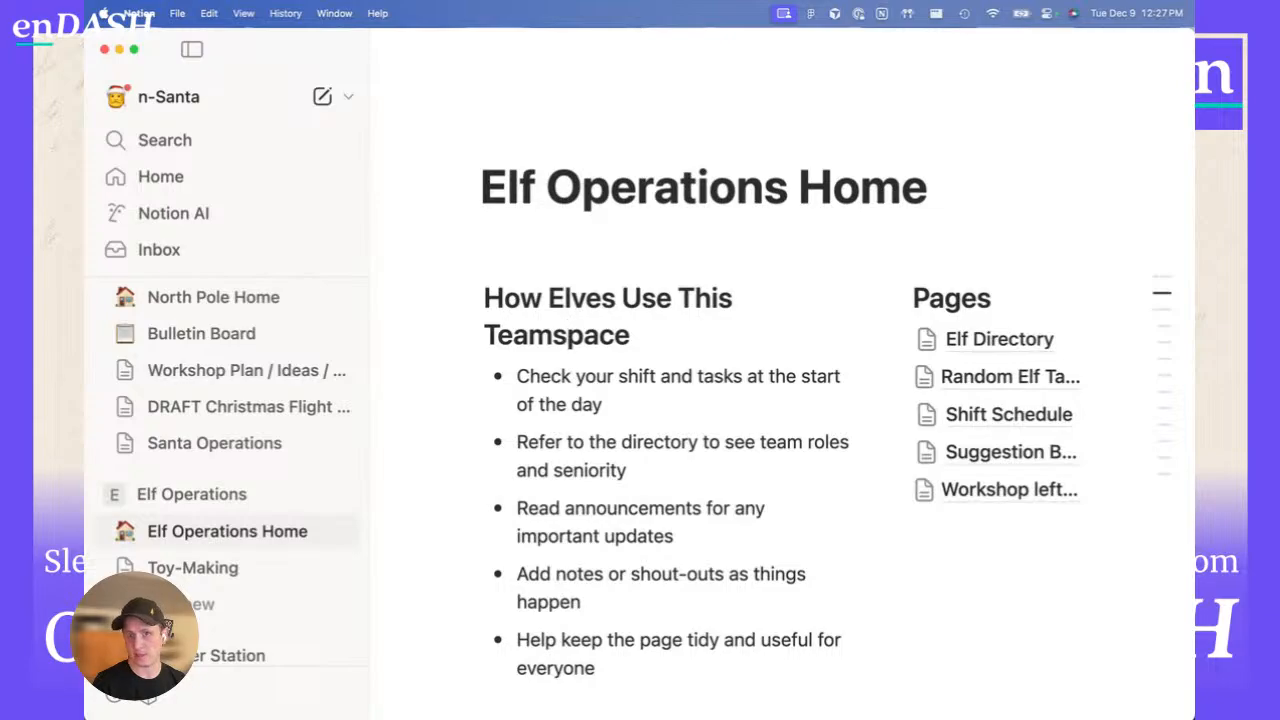
- Look through the teamspace page lists, the topics on the private O Notion Tree page, and the Elf Operations Home layout
scroll(642, 538, down, 1)
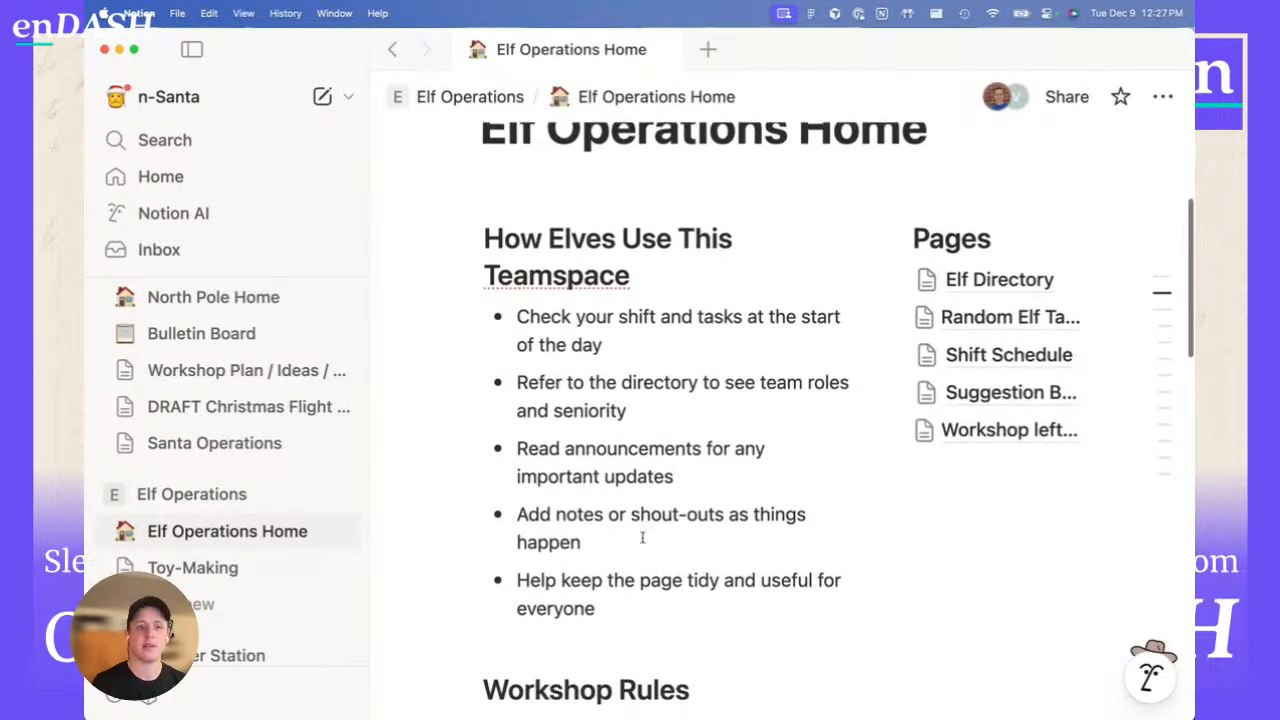
scroll(277, 563, down, 6)
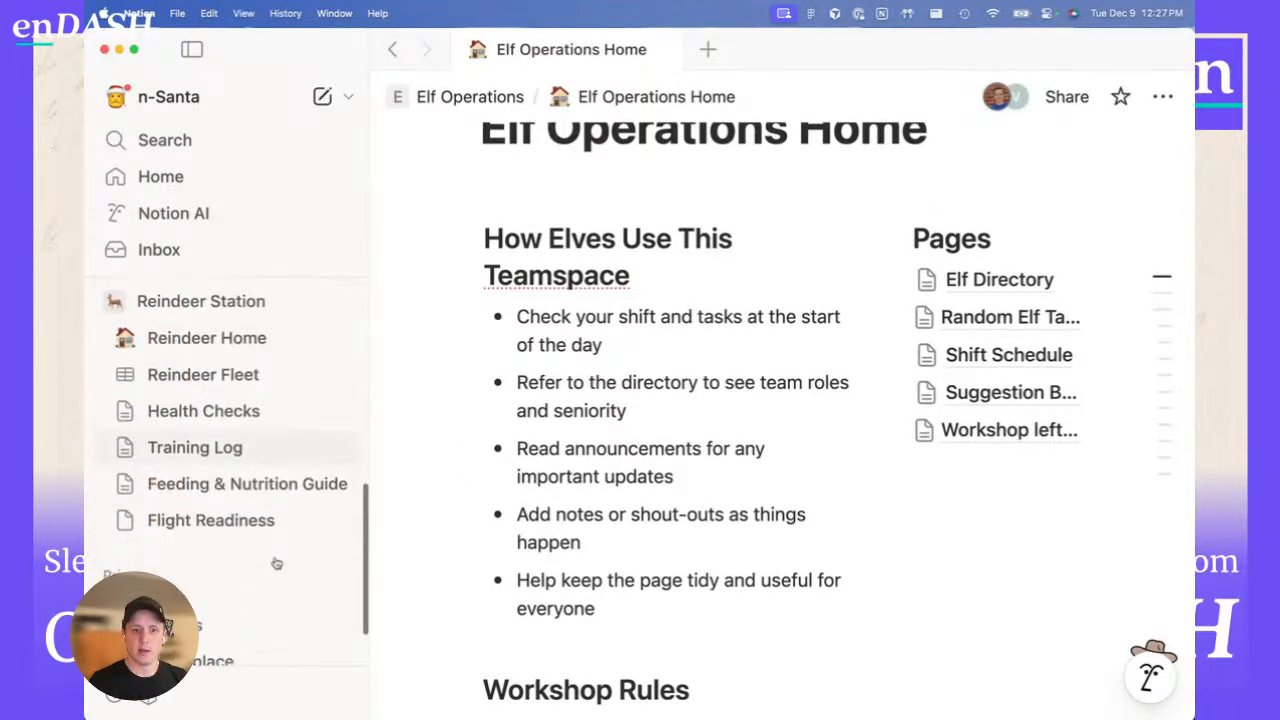
scroll(274, 560, up, 8)
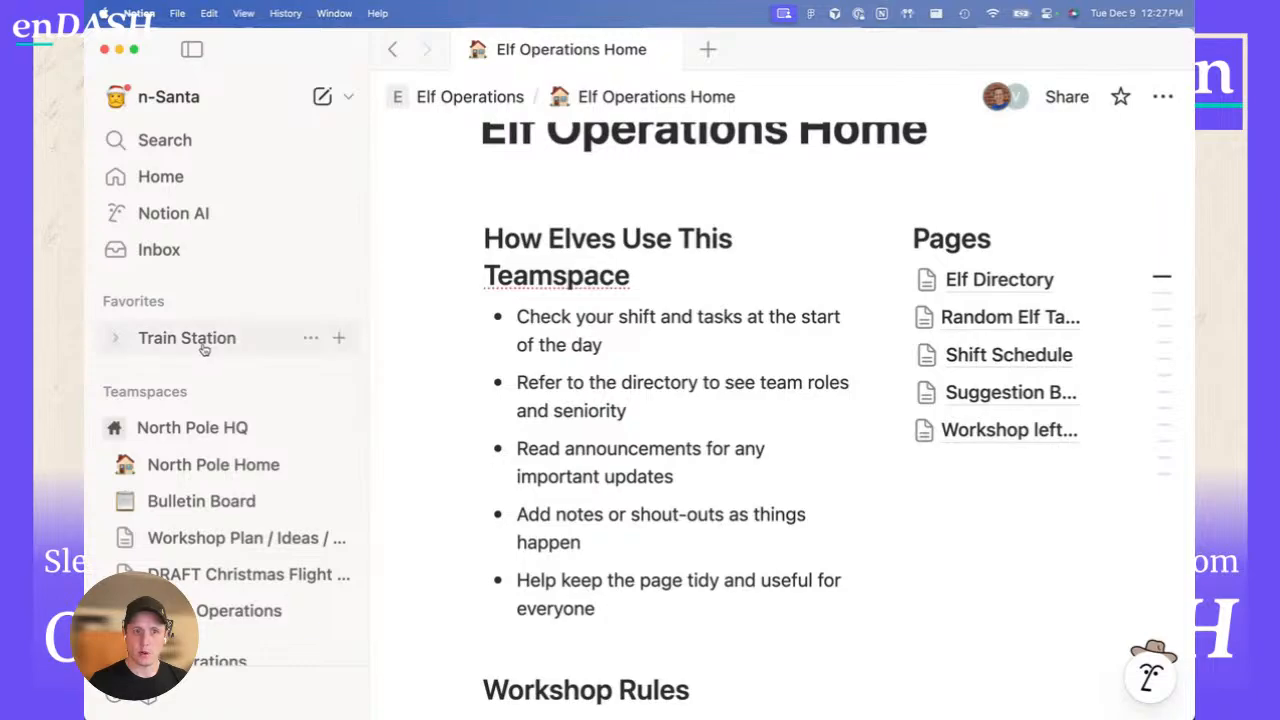
scroll(176, 380, down, 5)
scroll(172, 392, down, 5)
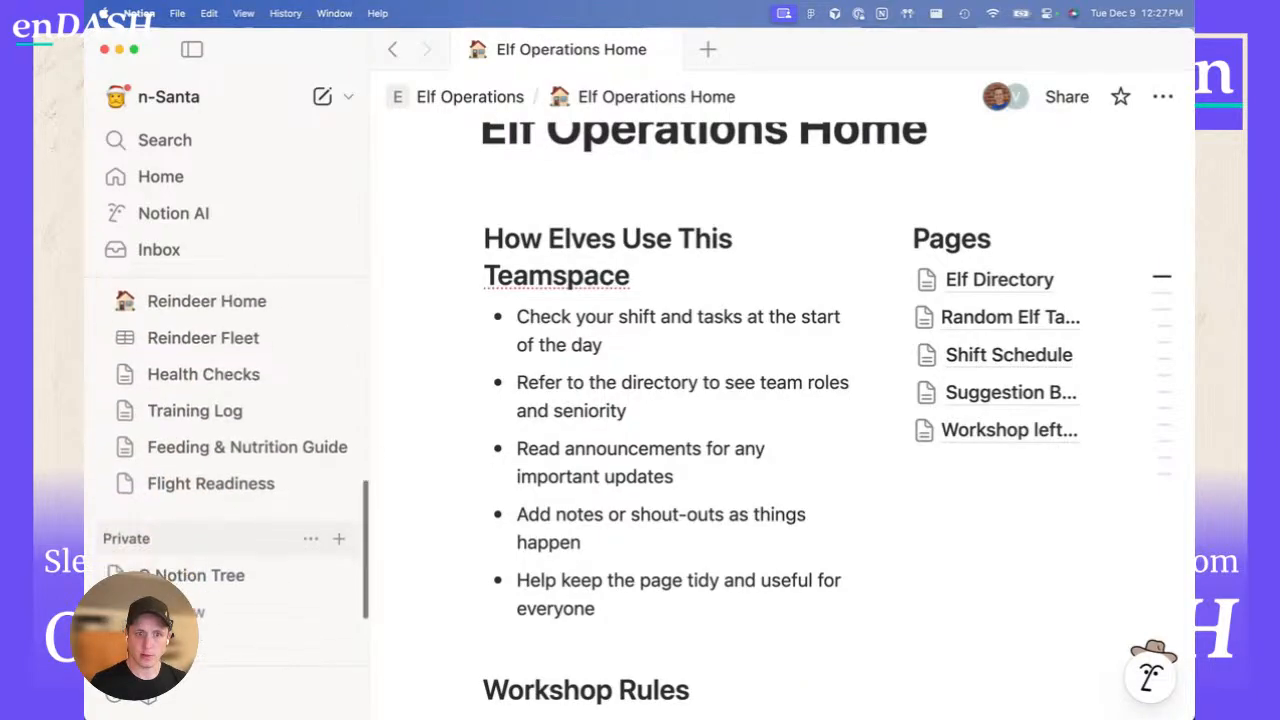
click(199, 575)
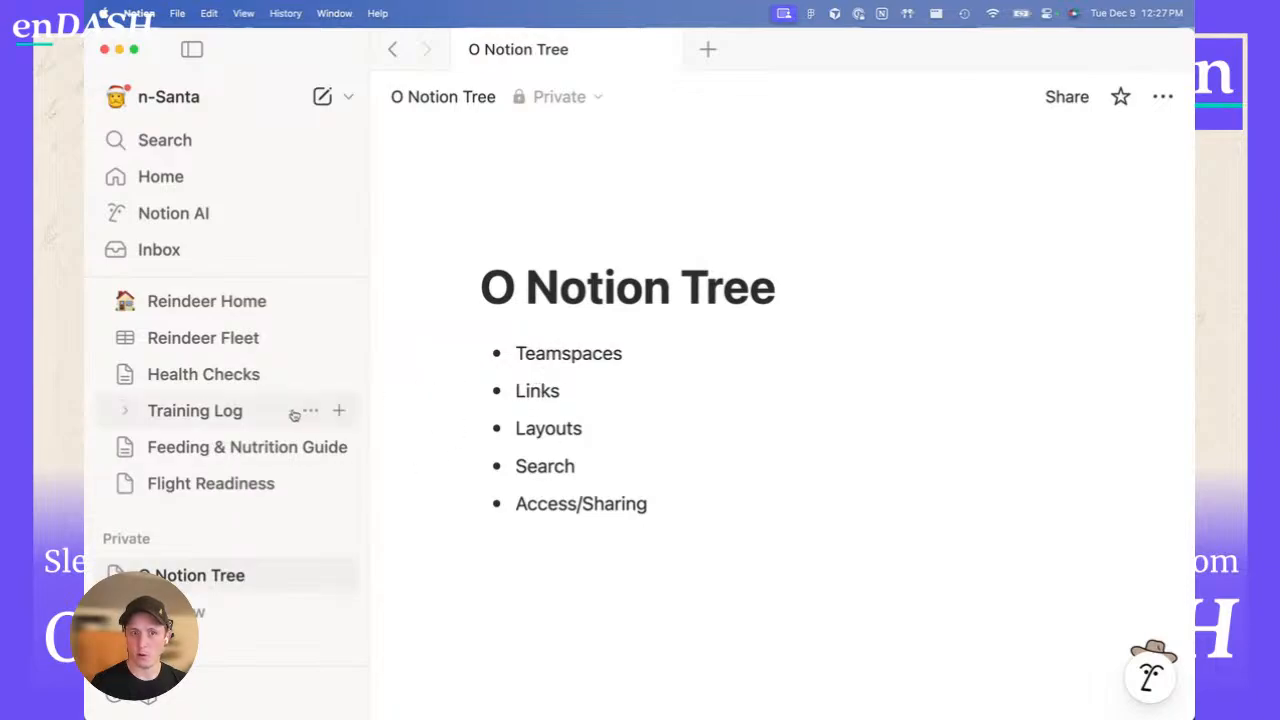
scroll(292, 414, up, 2)
scroll(294, 415, up, 10)
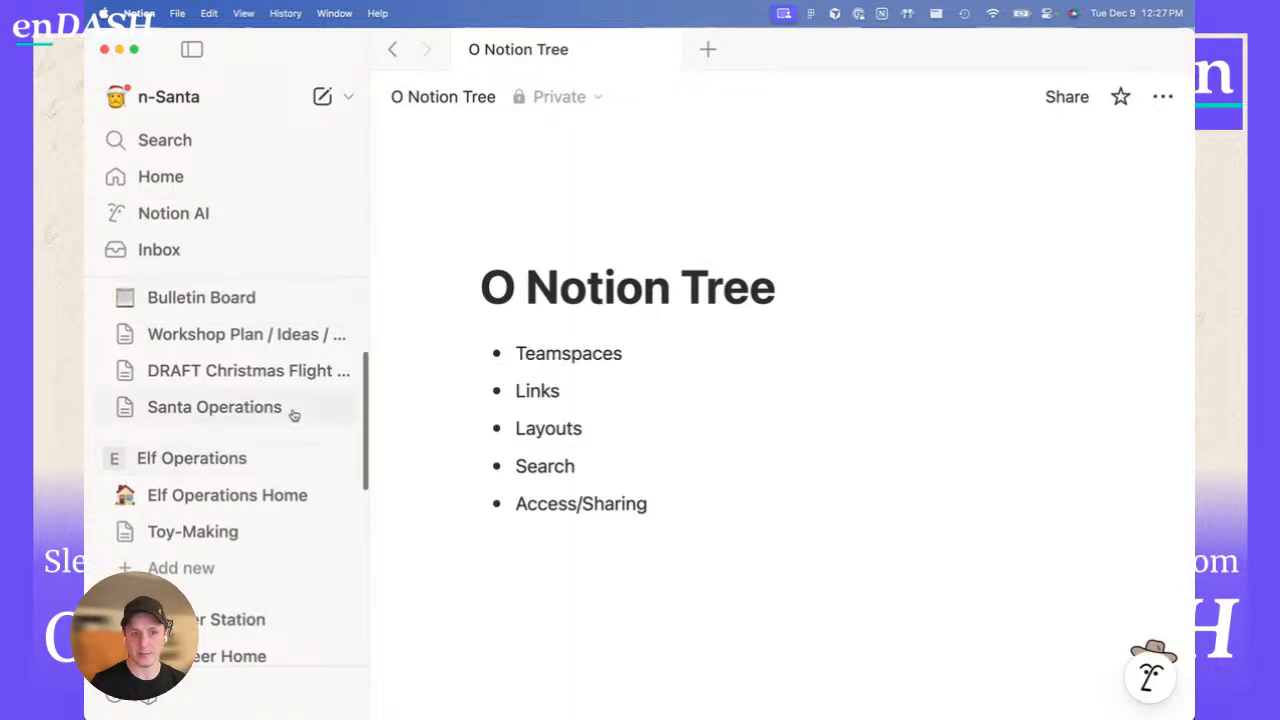
click(196, 496)
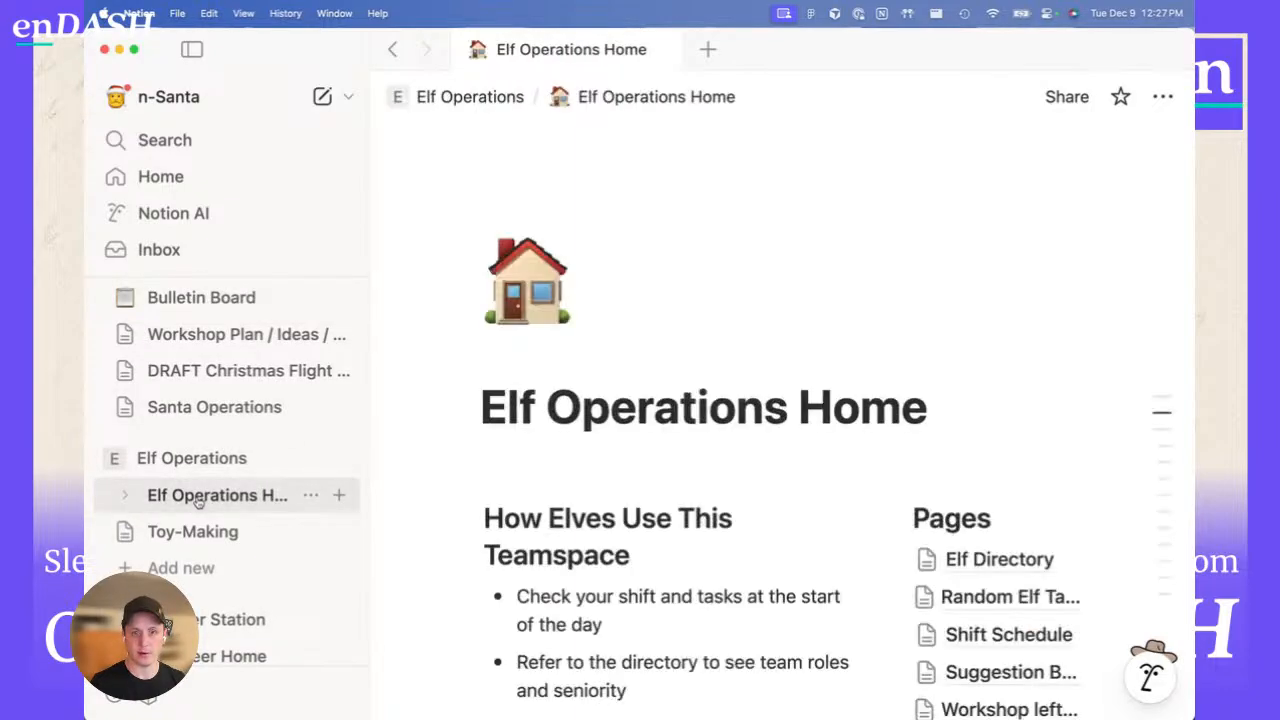
scroll(990, 500, down, 2)
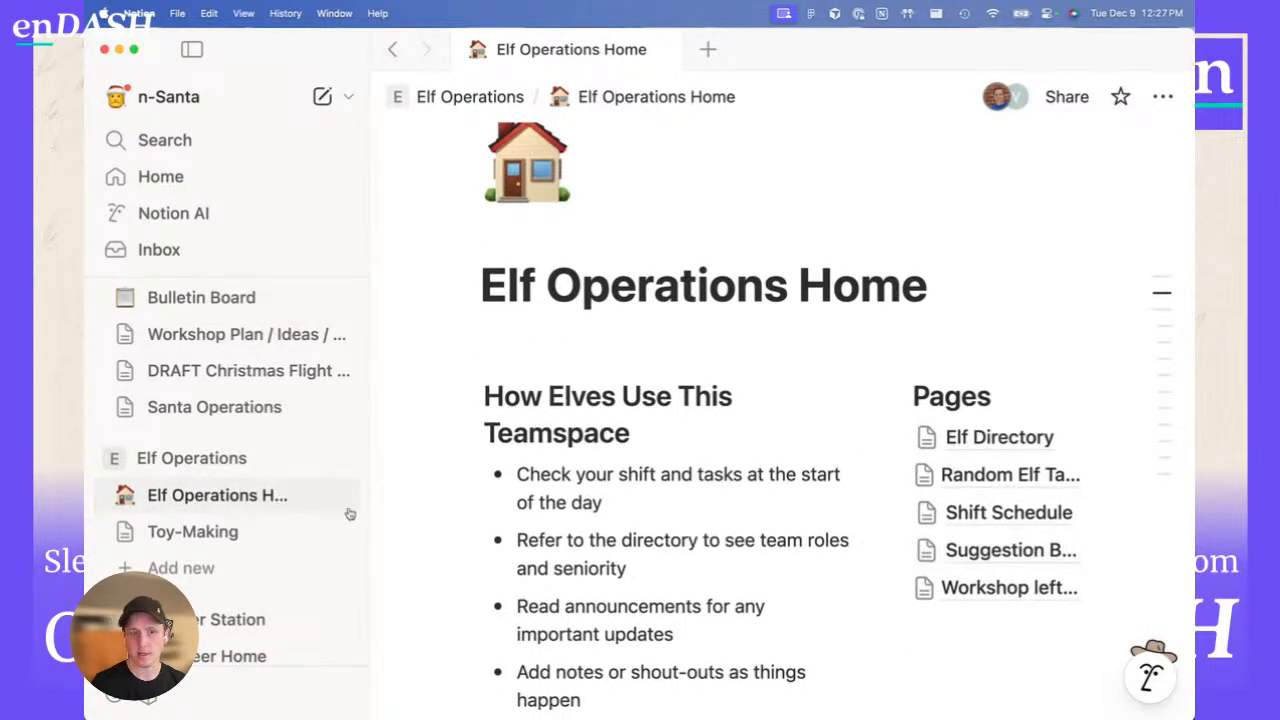
- Add a link to the Elf Operations Home page as the first block on North Pole Home
scroll(213, 497, up, 3)
click(213, 388)
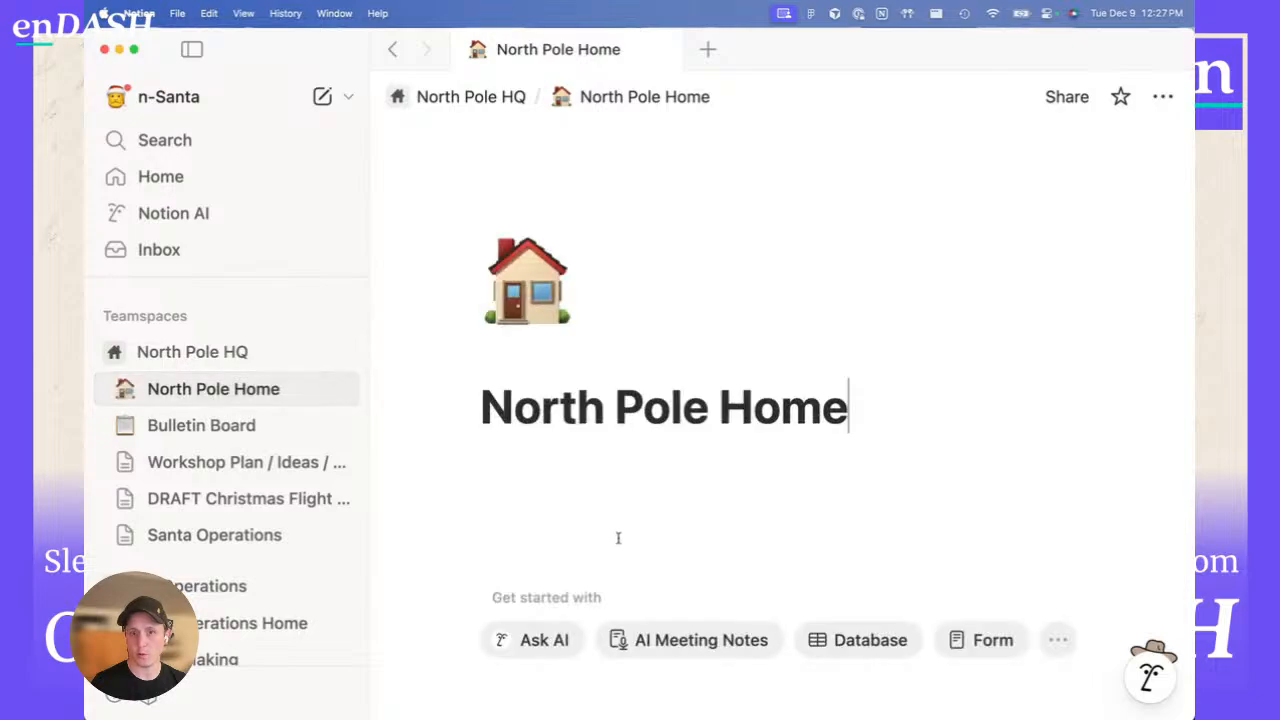
key(Return)
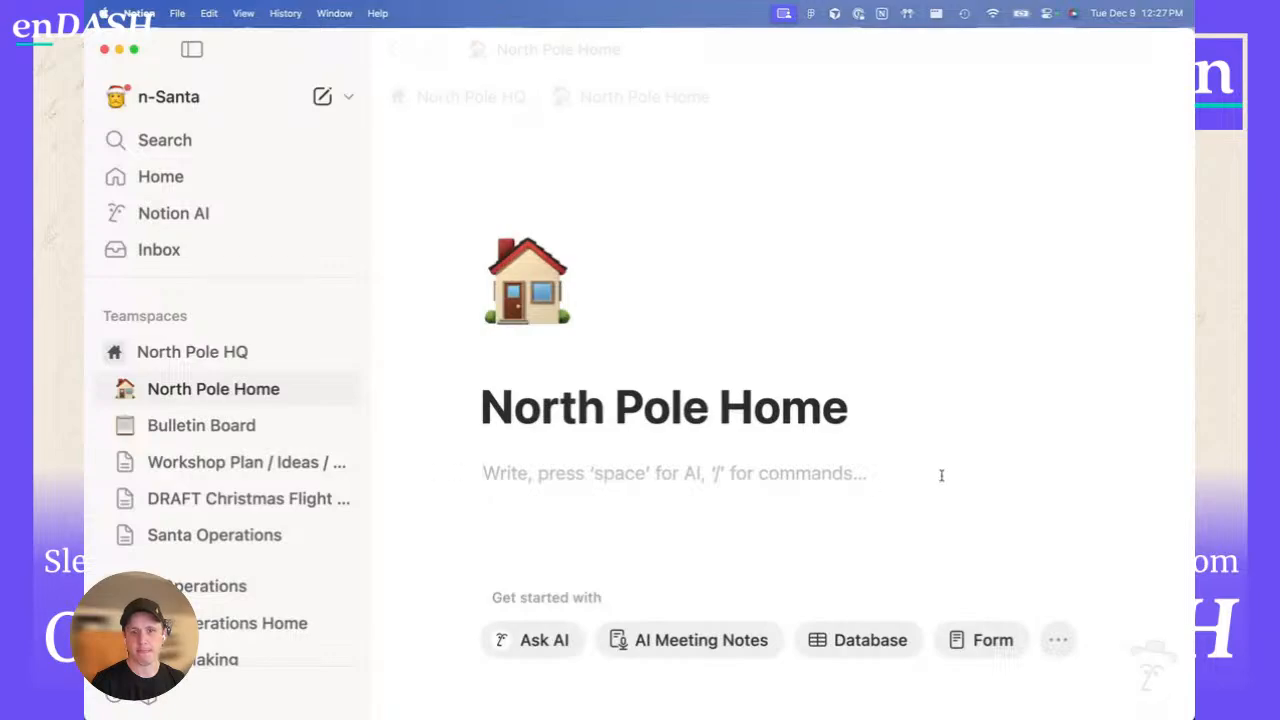
click(432, 473)
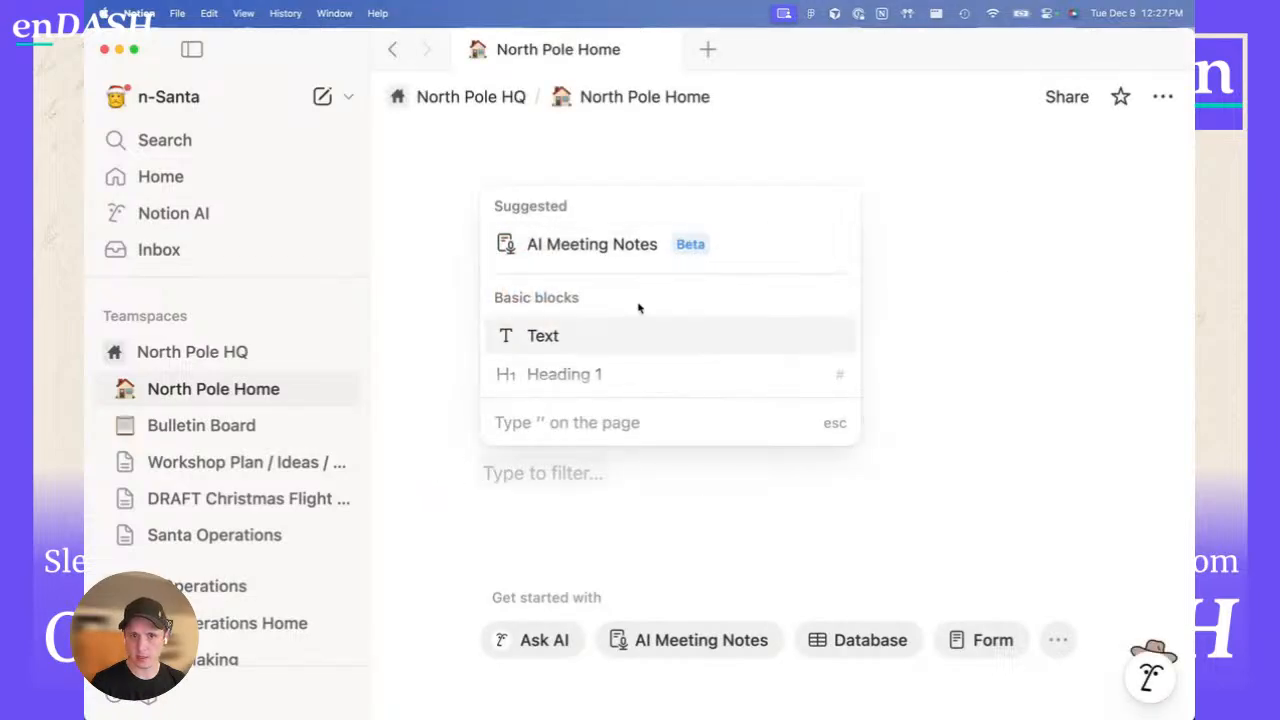
scroll(636, 314, down, 6)
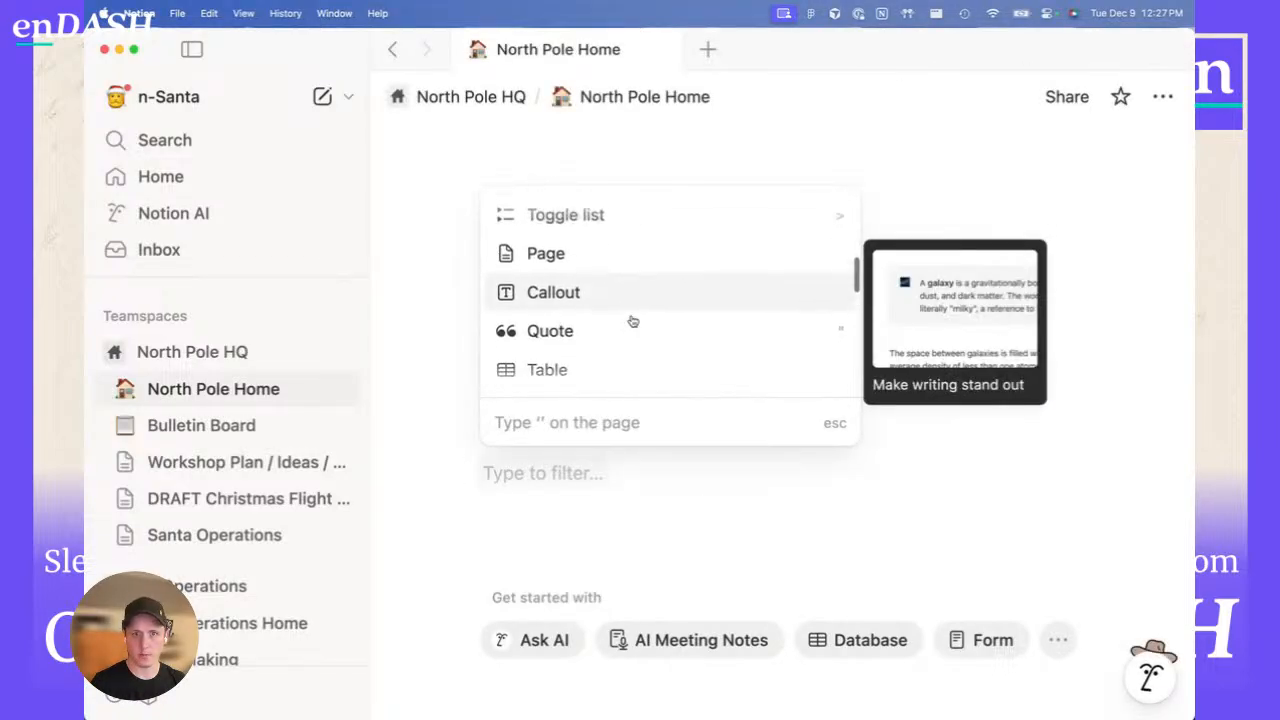
scroll(580, 315, up, 2)
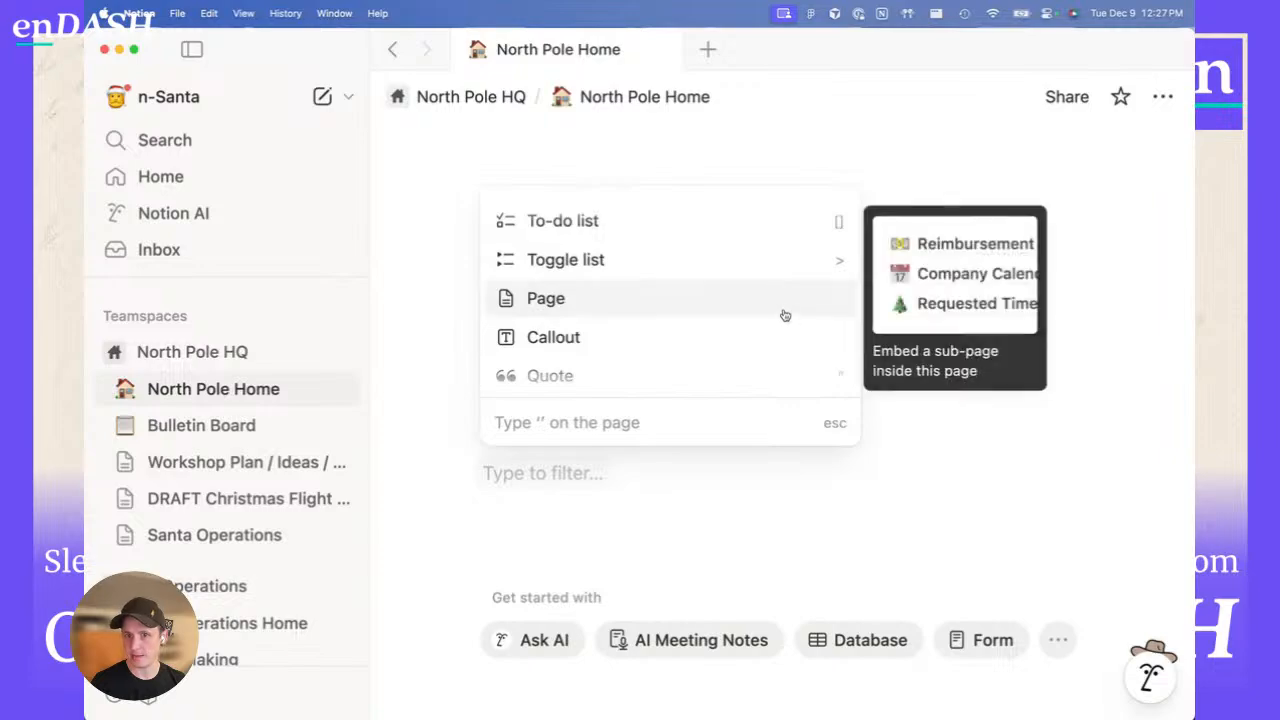
scroll(674, 360, down, 3)
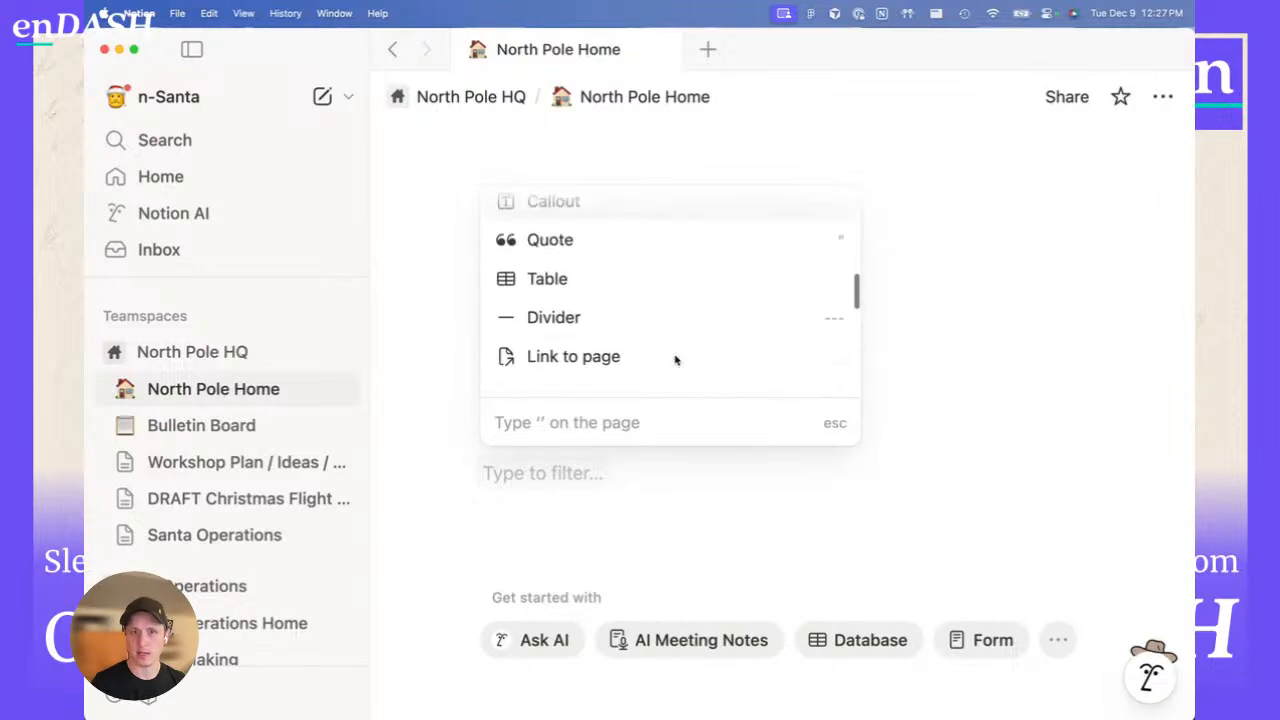
scroll(674, 360, down, 1)
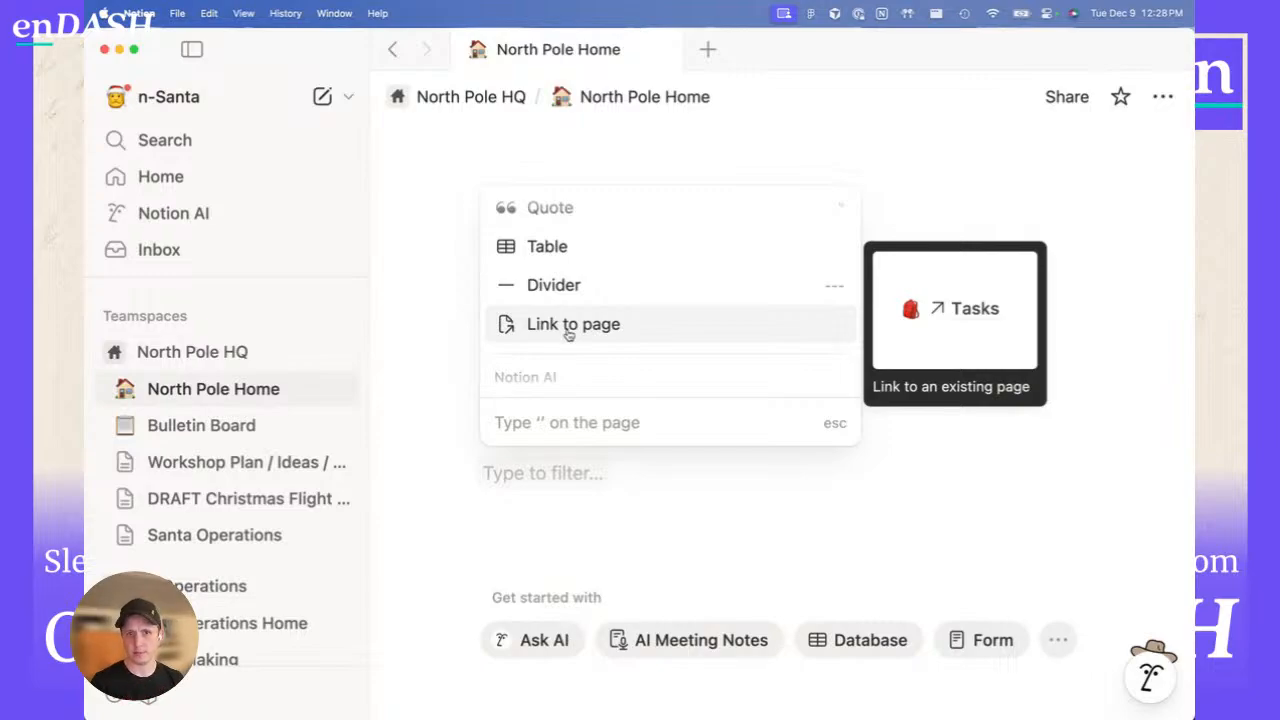
click(568, 335)
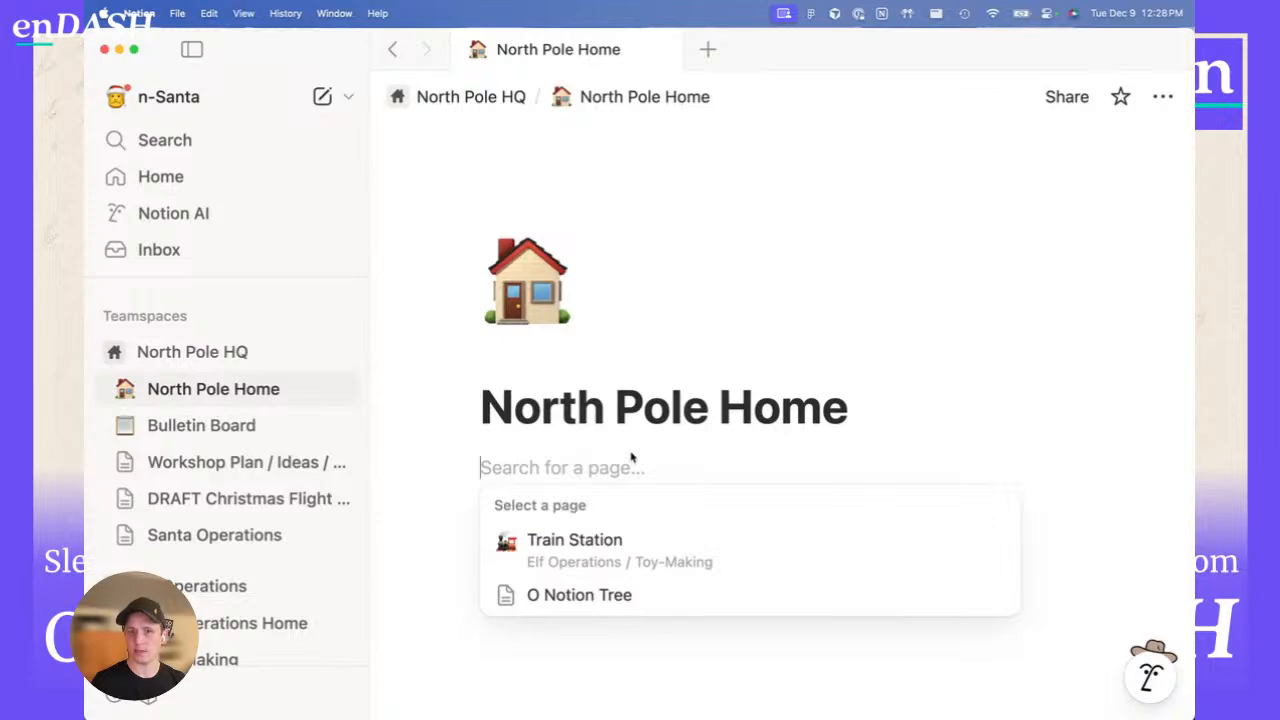
text(elf)
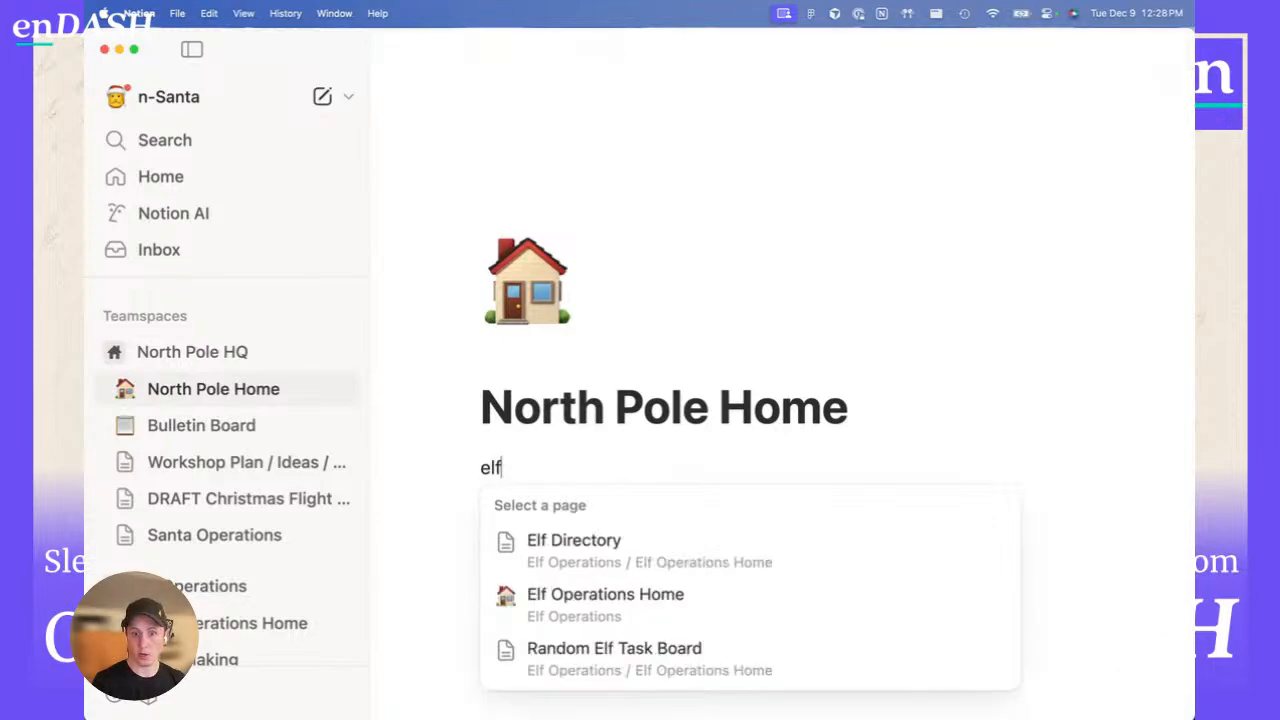
key(Down)
key(Down)
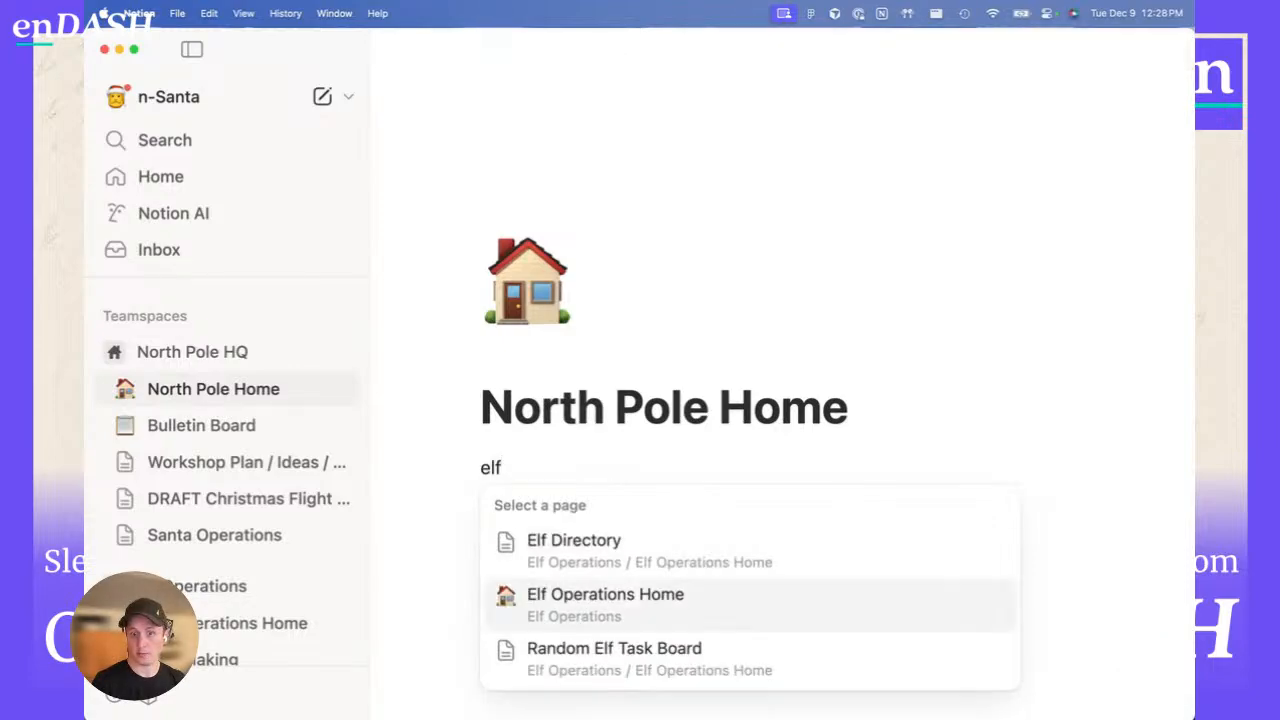
key(Return)
- Add a link to the Reindeer Home page below the Elf Operations Home link
click(662, 512)
text(/link)
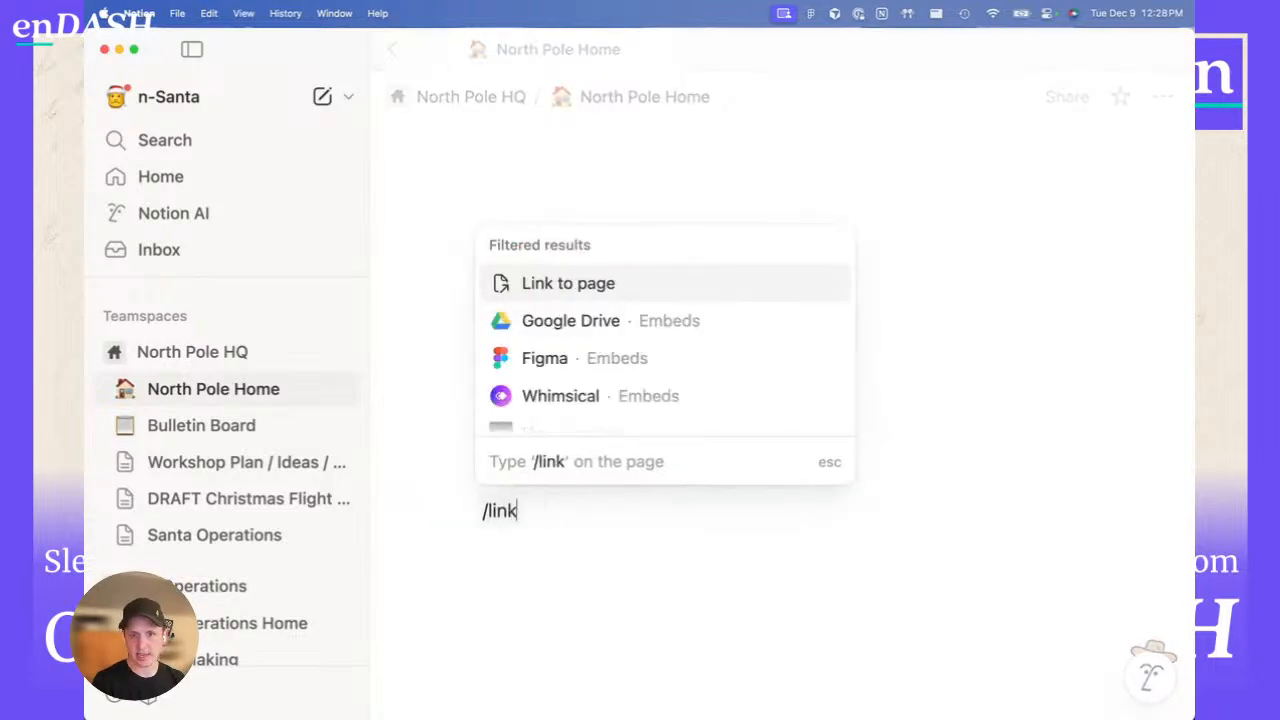
key(Return)
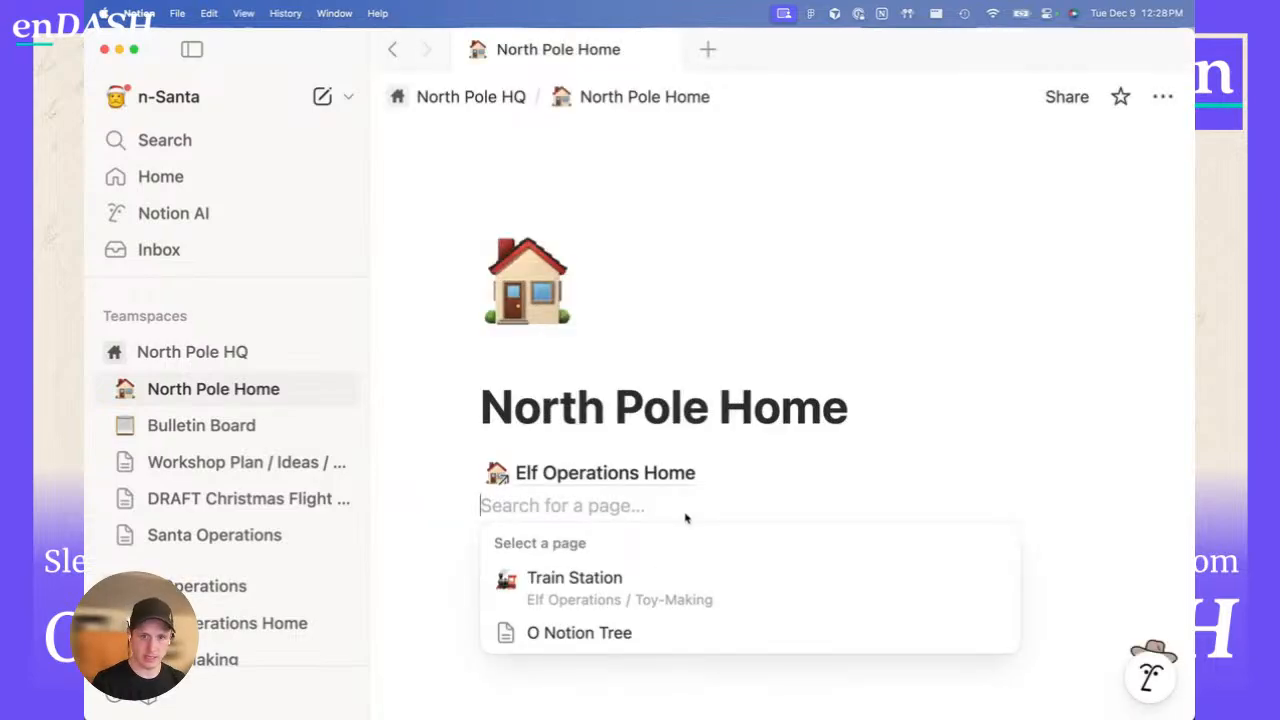
text(hom)
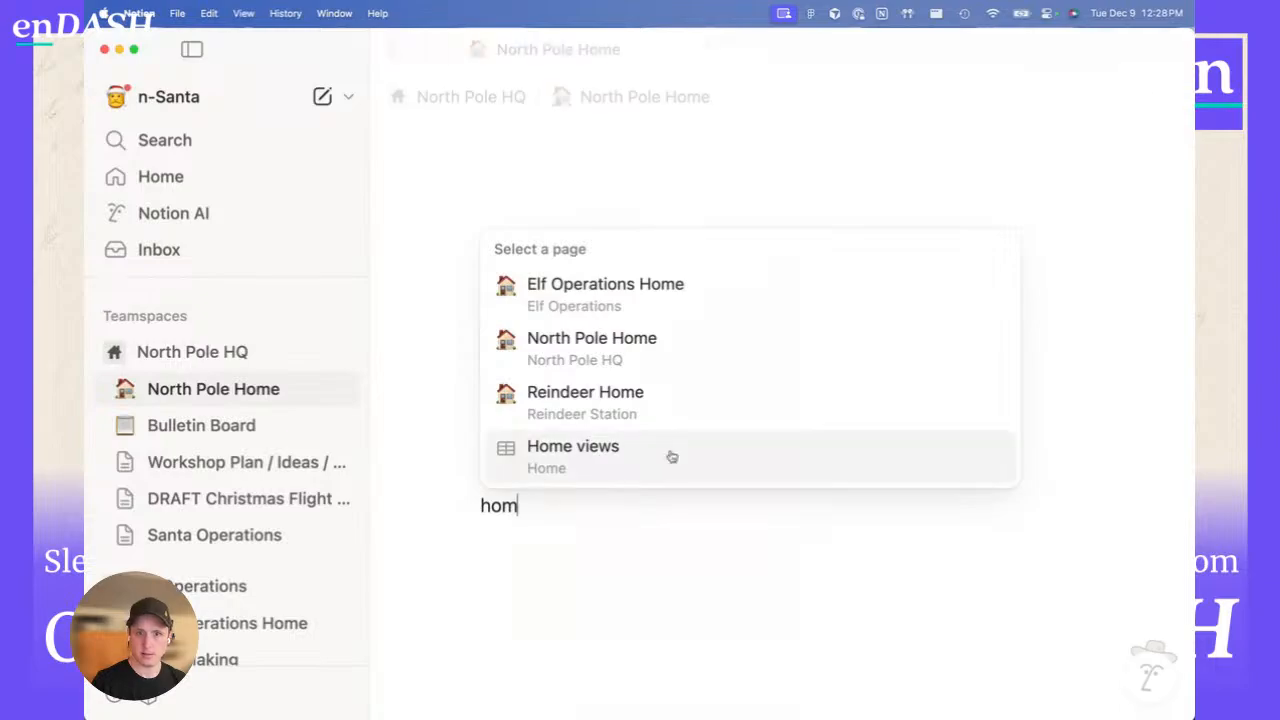
click(658, 405)
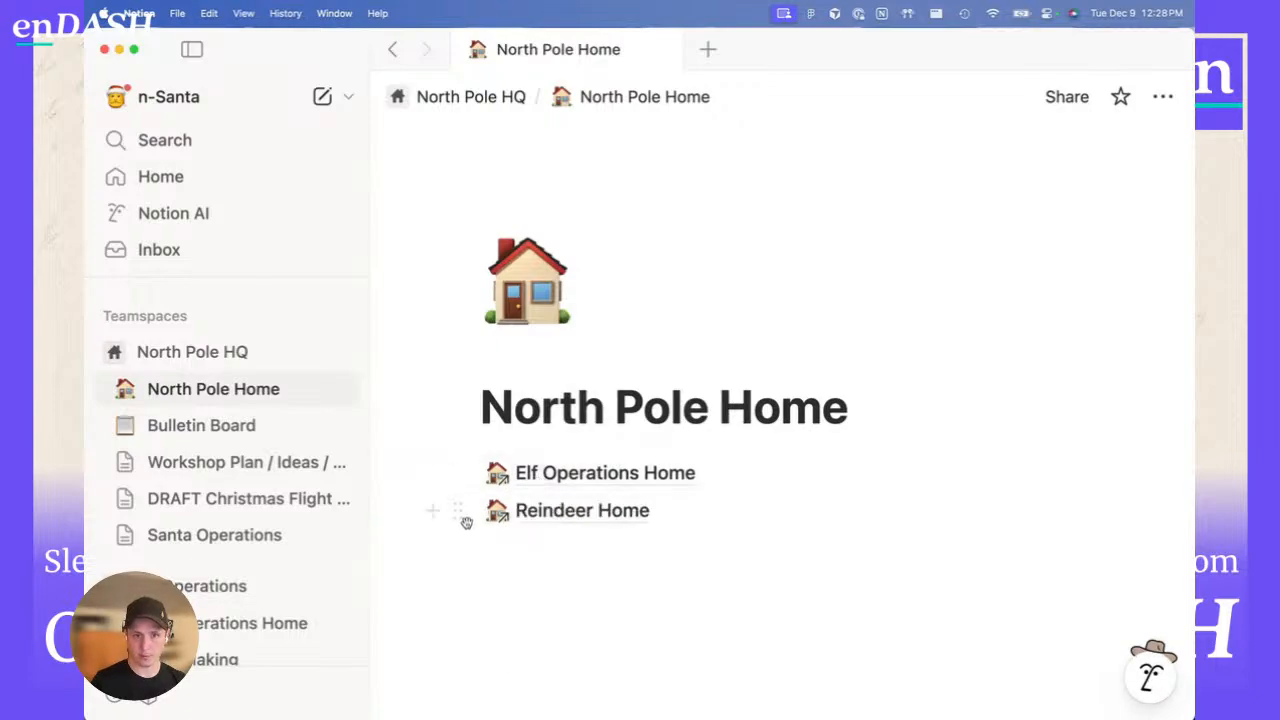
- Place the Reindeer Home link in a second column beside Elf Operations Home, and add an empty block under the Elf Operations Home link
drag(461, 515, 860, 489)
drag(1090, 480, 1084, 476)
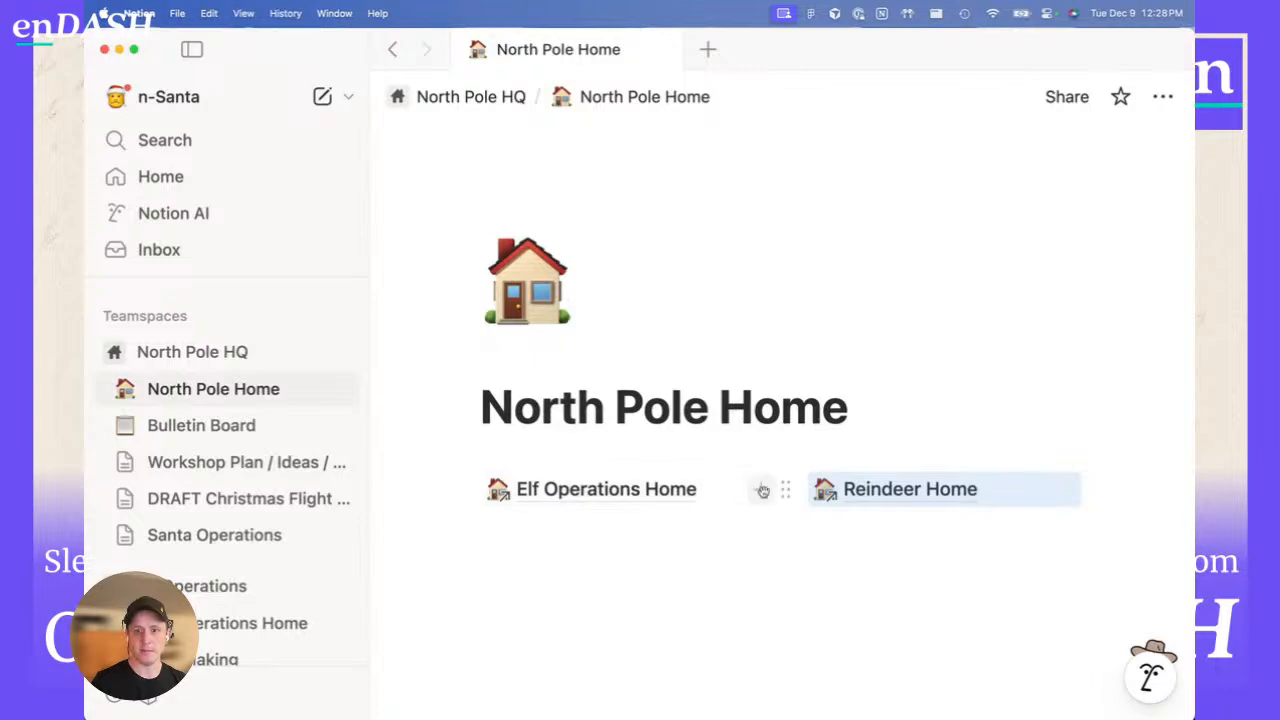
click(433, 490)
click(549, 533)
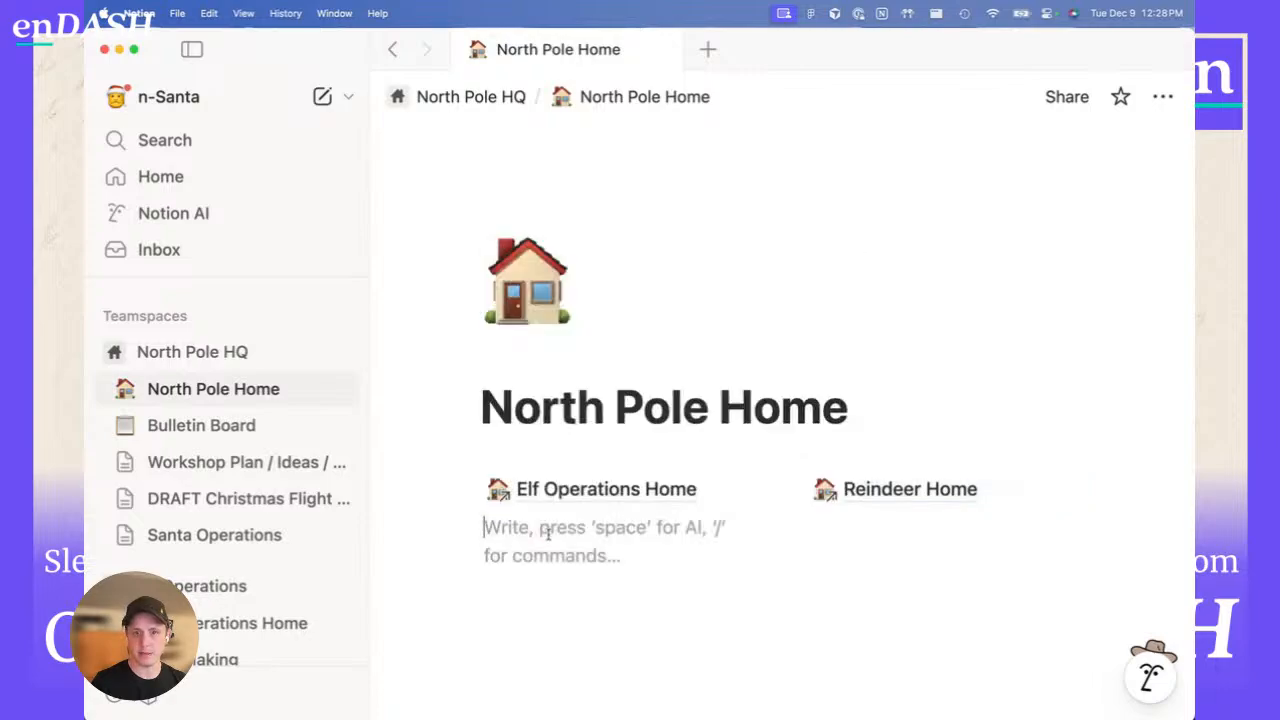
- Turn the five bullets under "How Elves Use This Teamspace" on Elf Operations Home into a synced block and copy it for syncing
scroll(250, 517, down, 2)
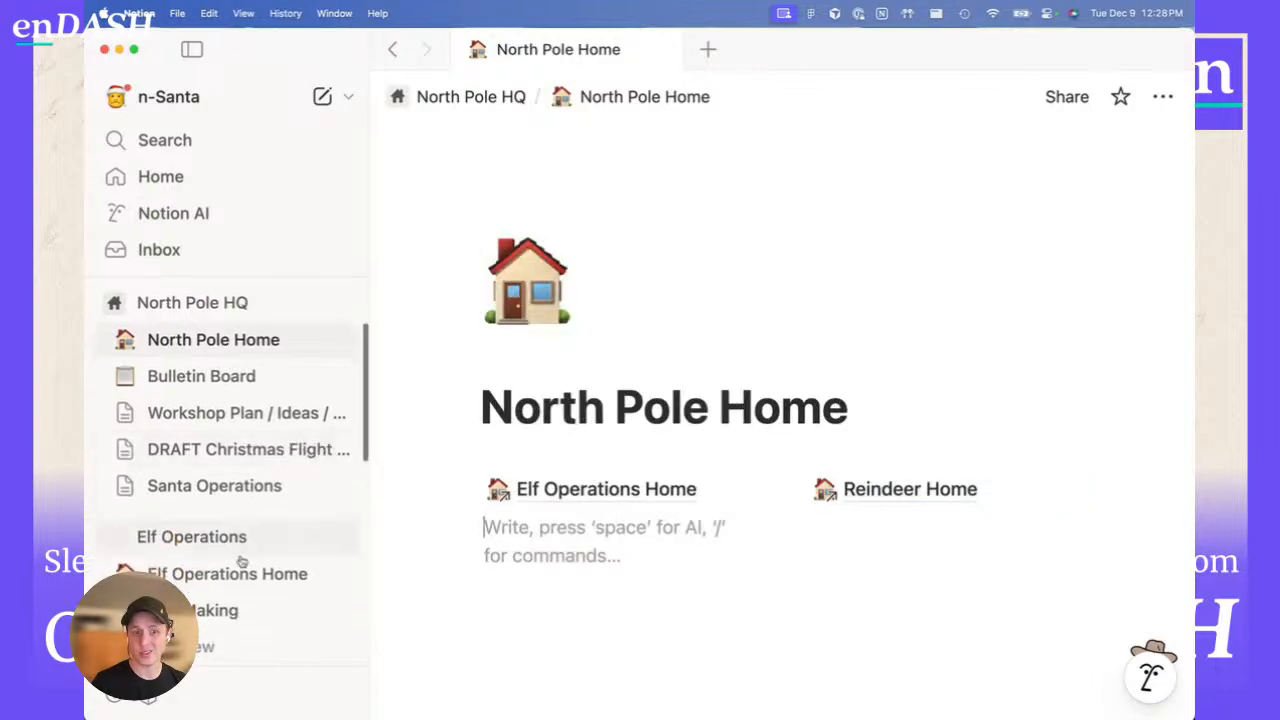
click(237, 572)
scroll(543, 517, down, 5)
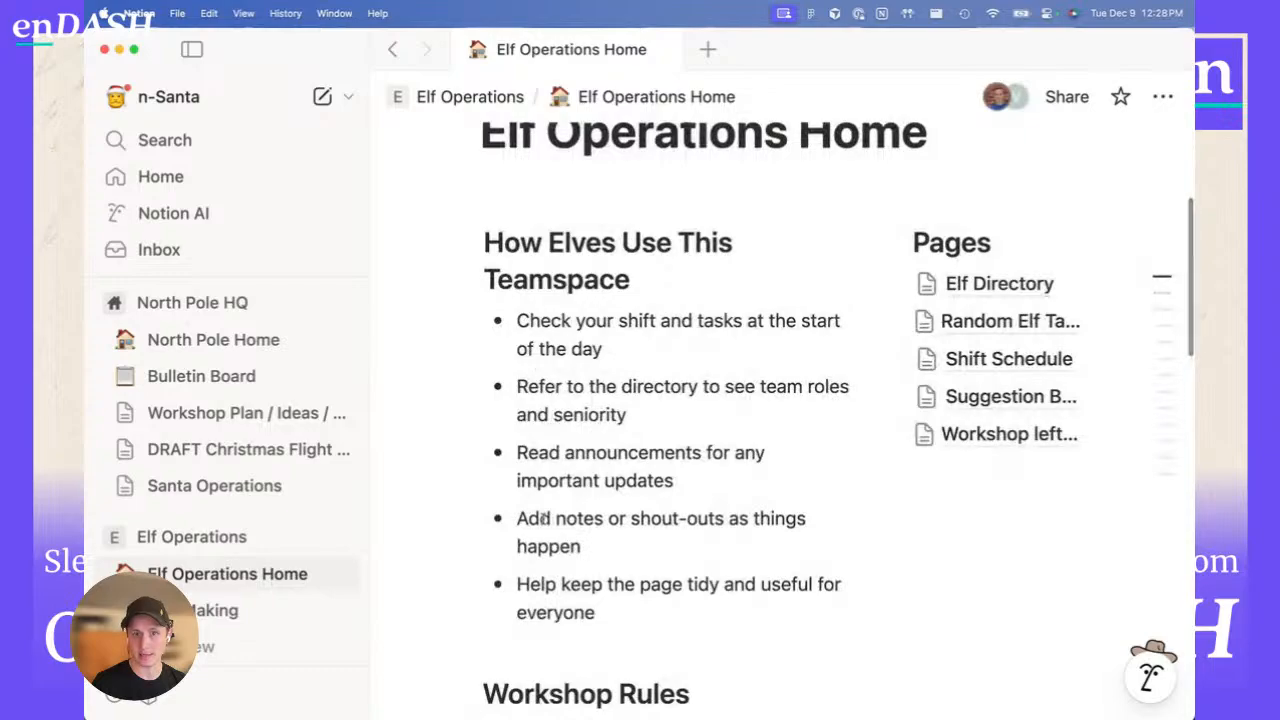
drag(524, 636, 508, 324)
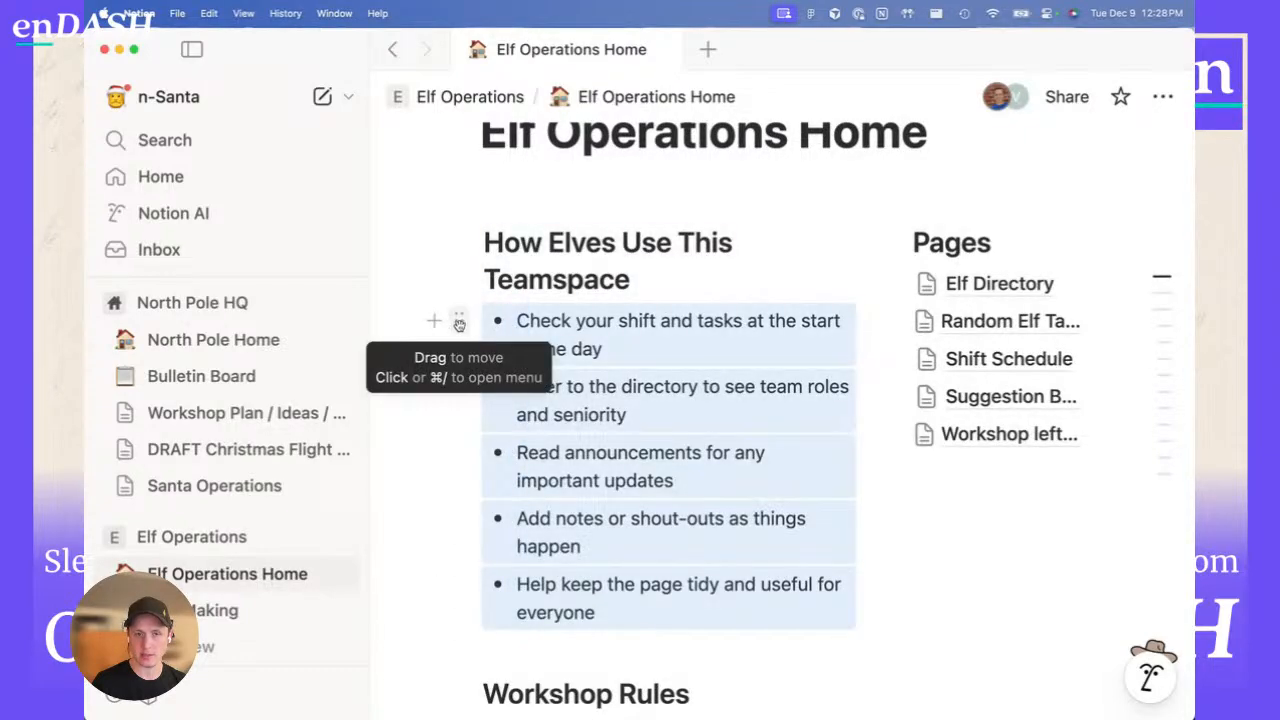
click(459, 322)
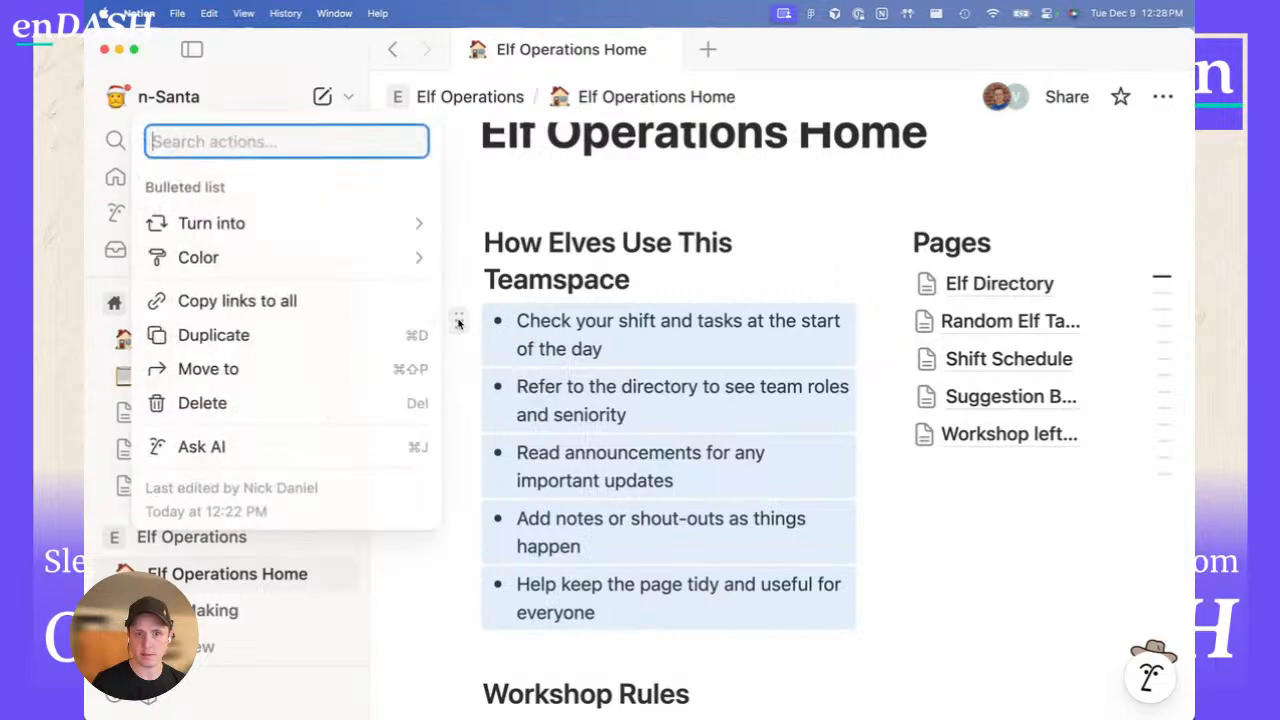
mouse_move(337, 220)
key(Right)
click(308, 142)
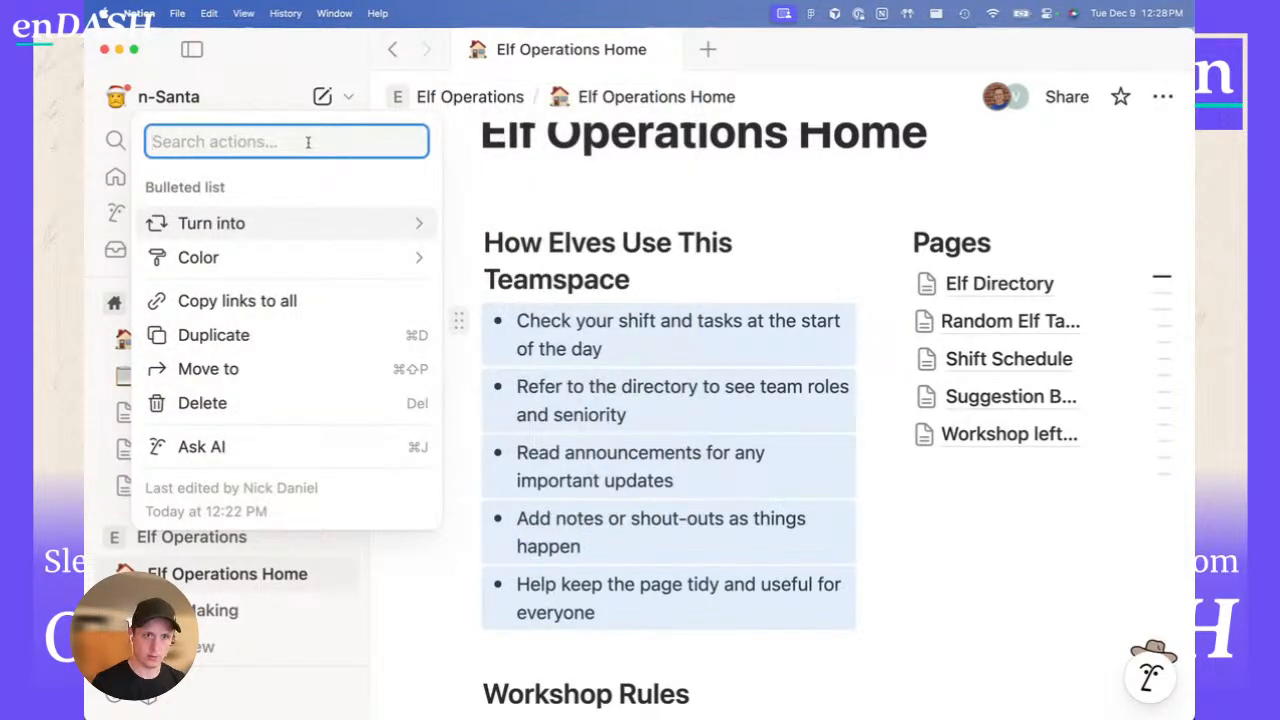
text(sync)
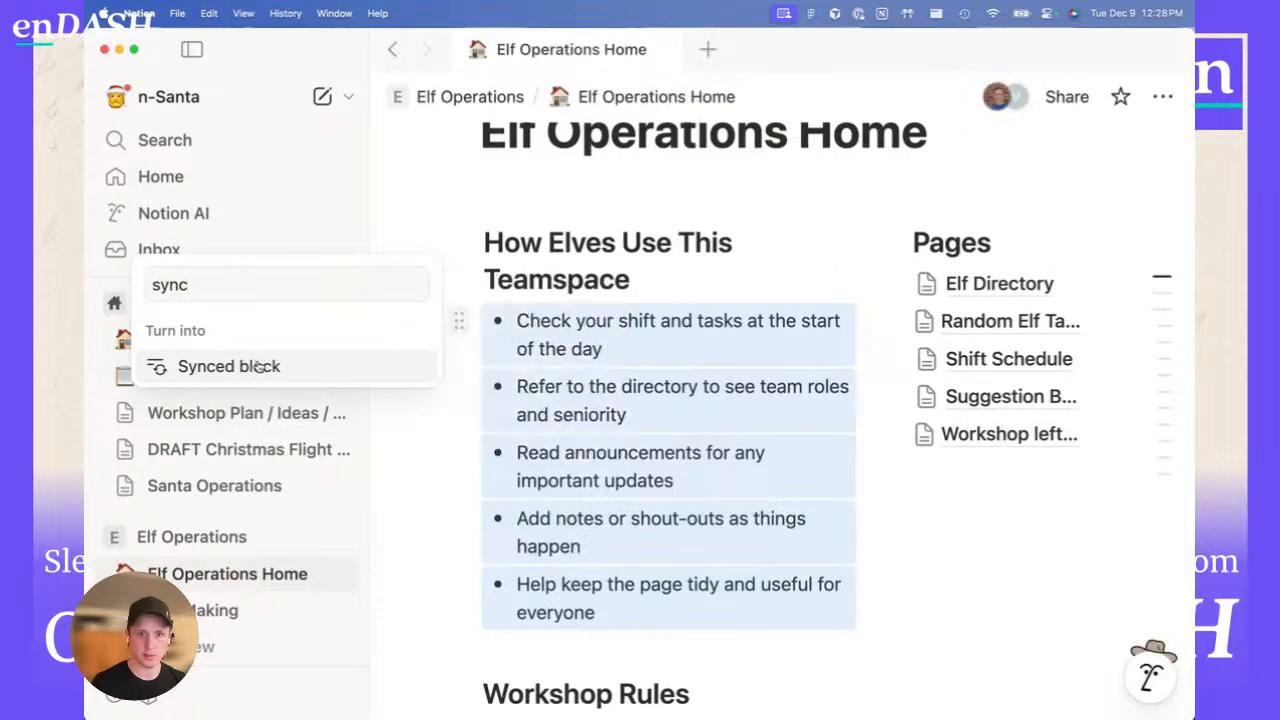
click(258, 367)
click(810, 276)
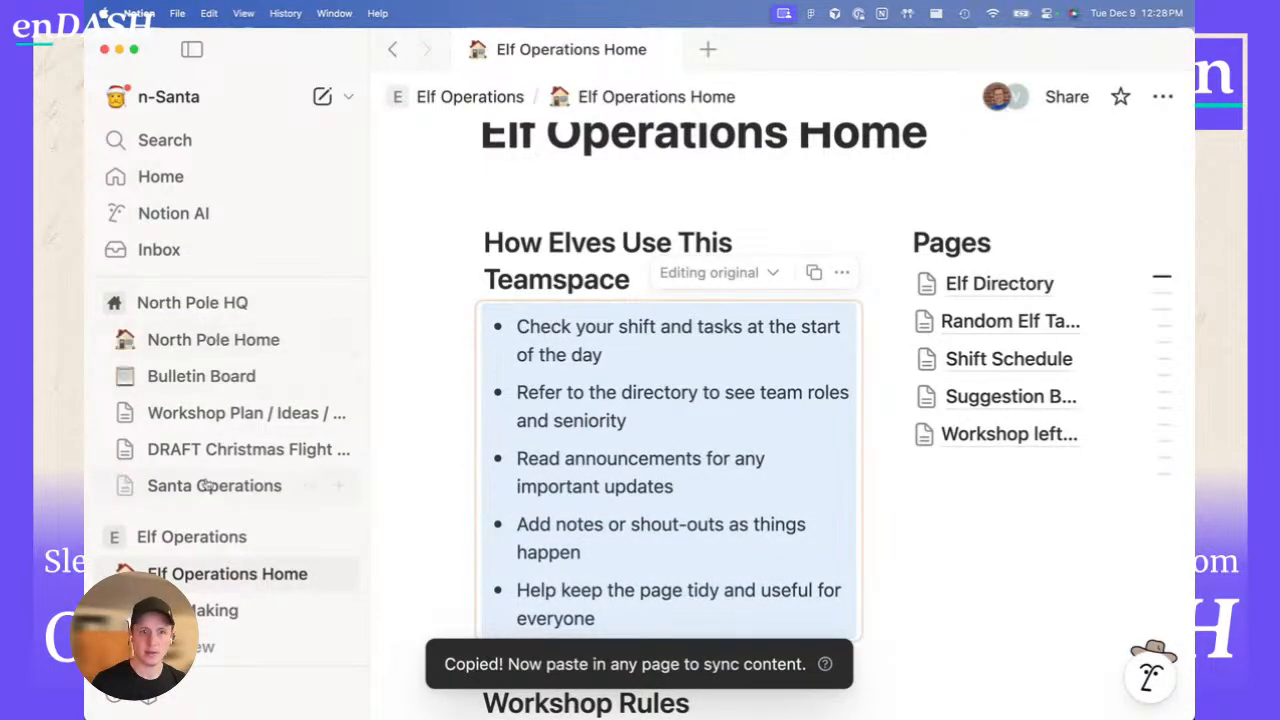
- Paste the copied synced block of five elf guideline bullets under the Elf Operations Home link on North Pole Home
click(215, 340)
click(596, 528)
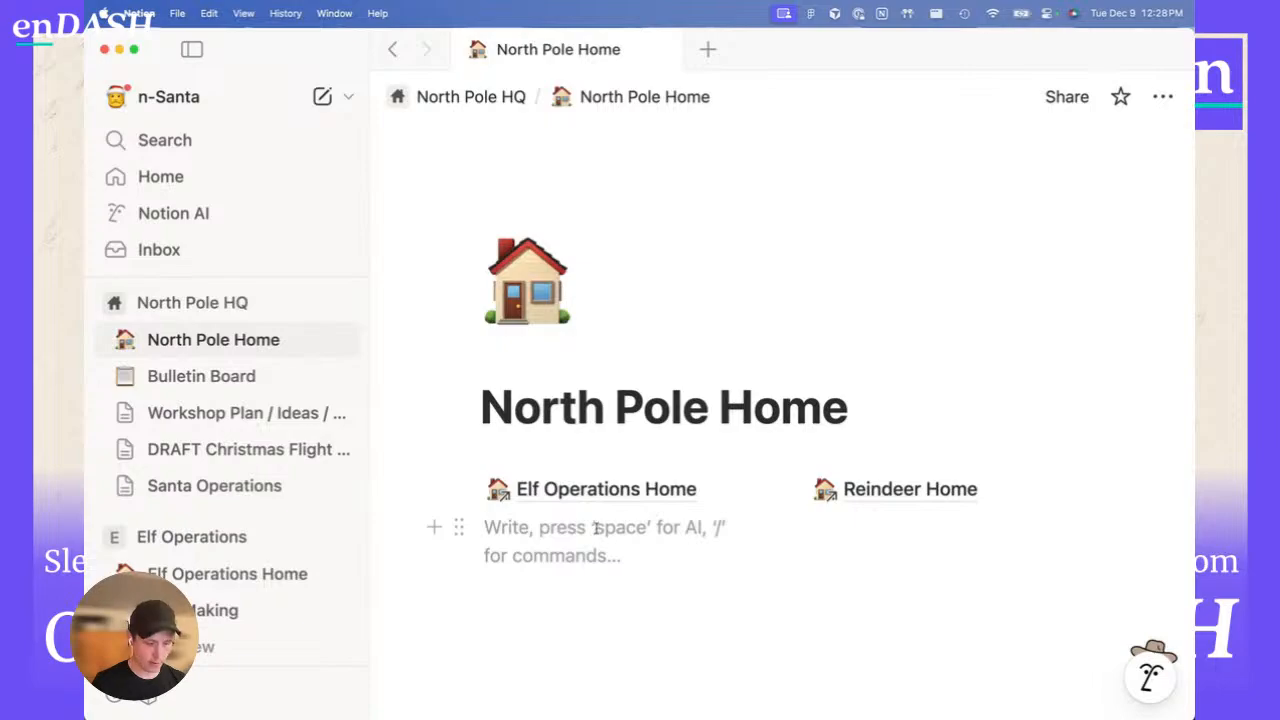
key(super+v)
scroll(596, 528, down, 5)
click(806, 469)
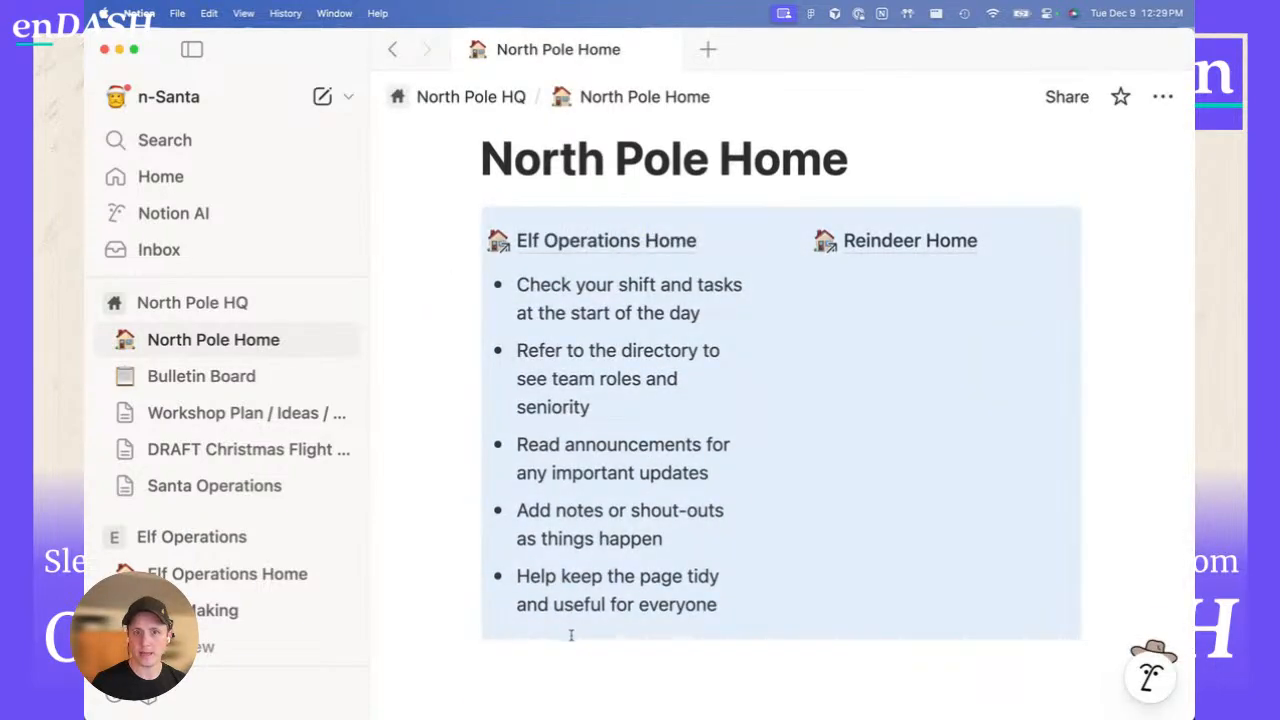
click(576, 665)
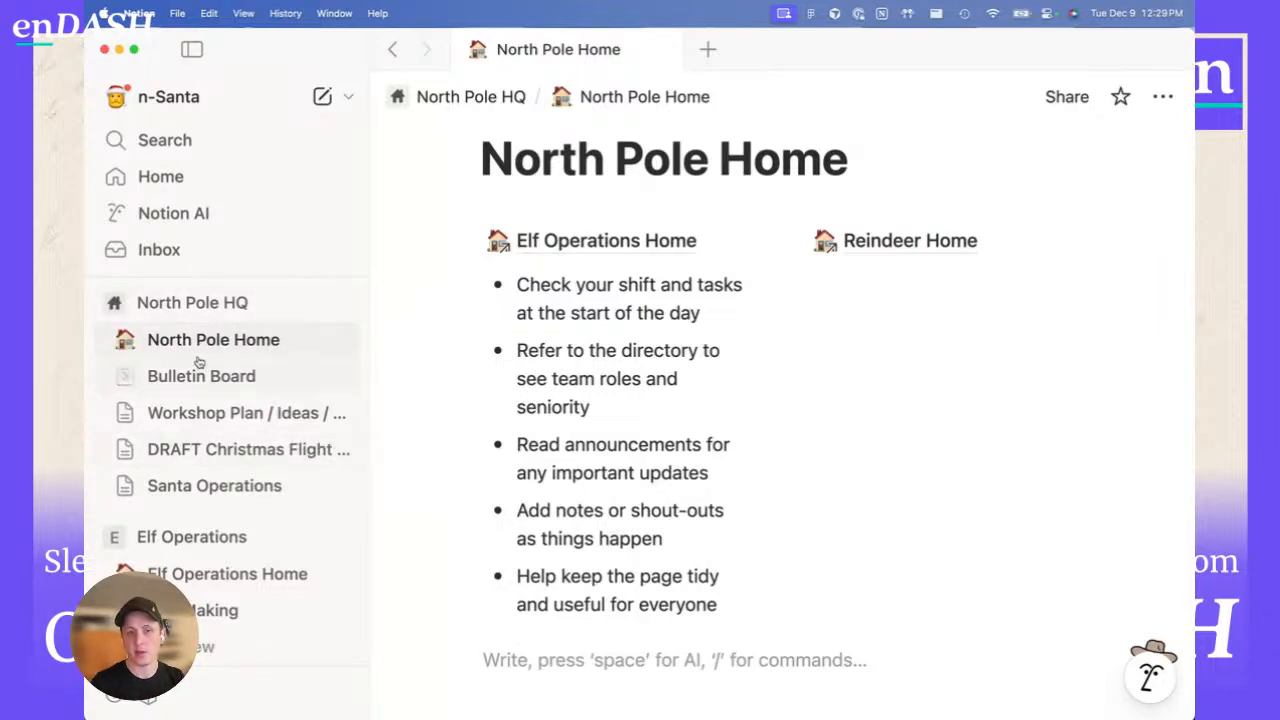
- Expand the subpages of Elf Operations Home and open the Elf Directory page
scroll(201, 313, down, 3)
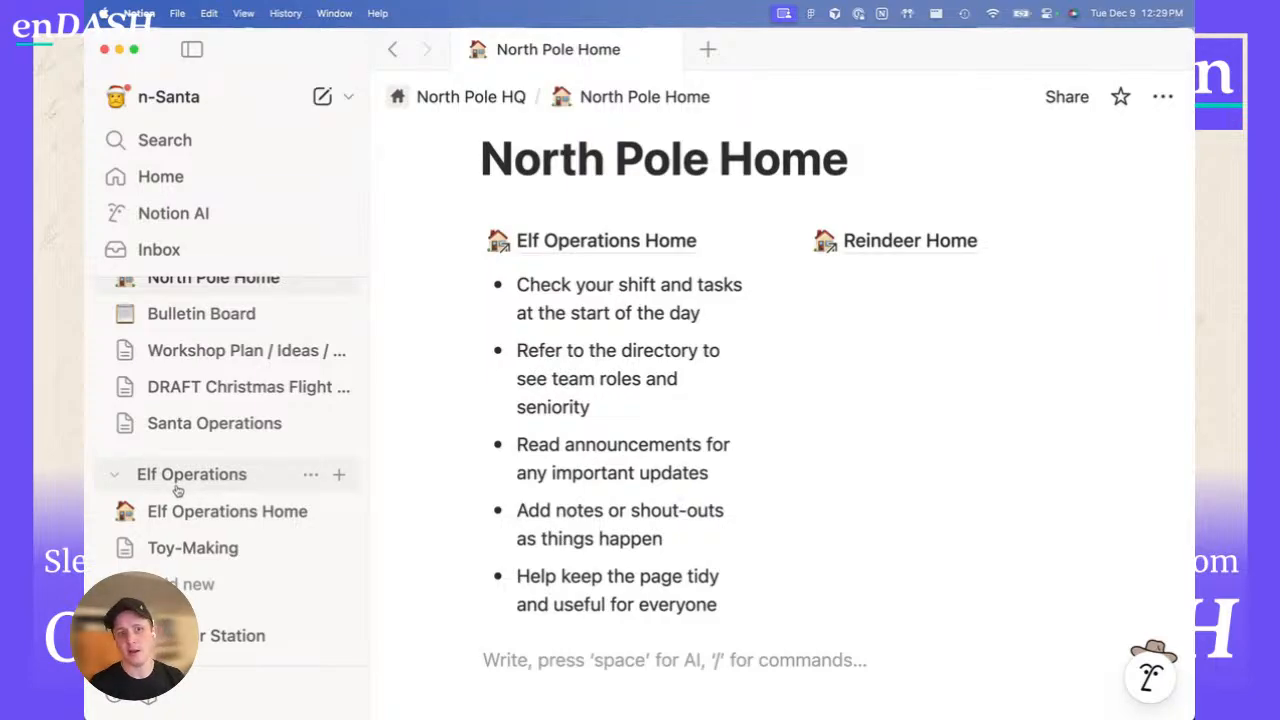
scroll(186, 483, down, 3)
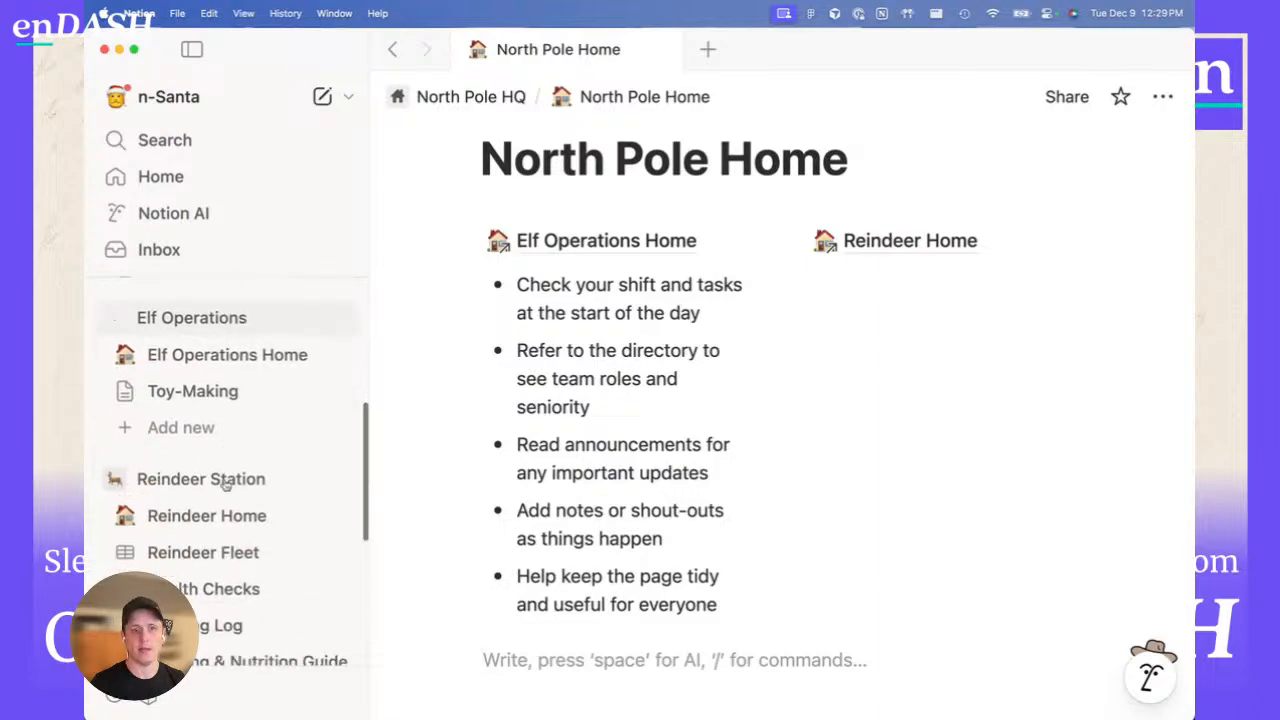
scroll(235, 488, up, 1)
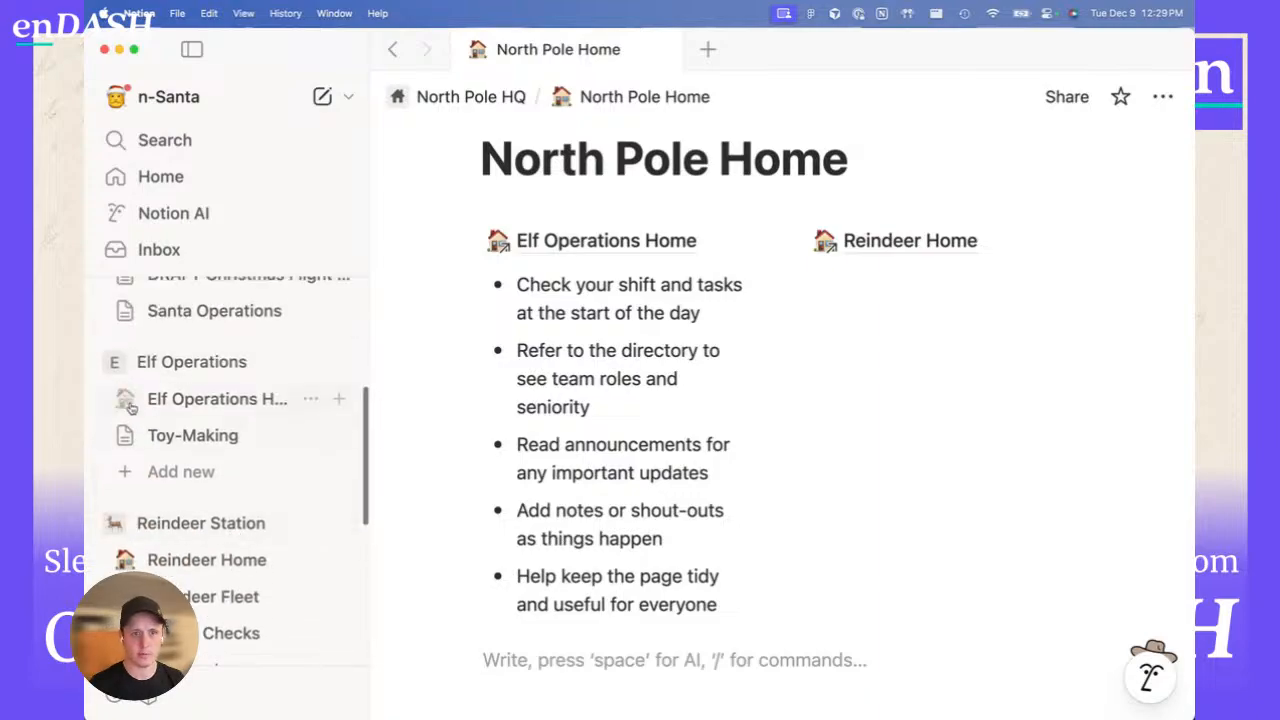
click(125, 398)
click(178, 436)
scroll(608, 434, down, 1)
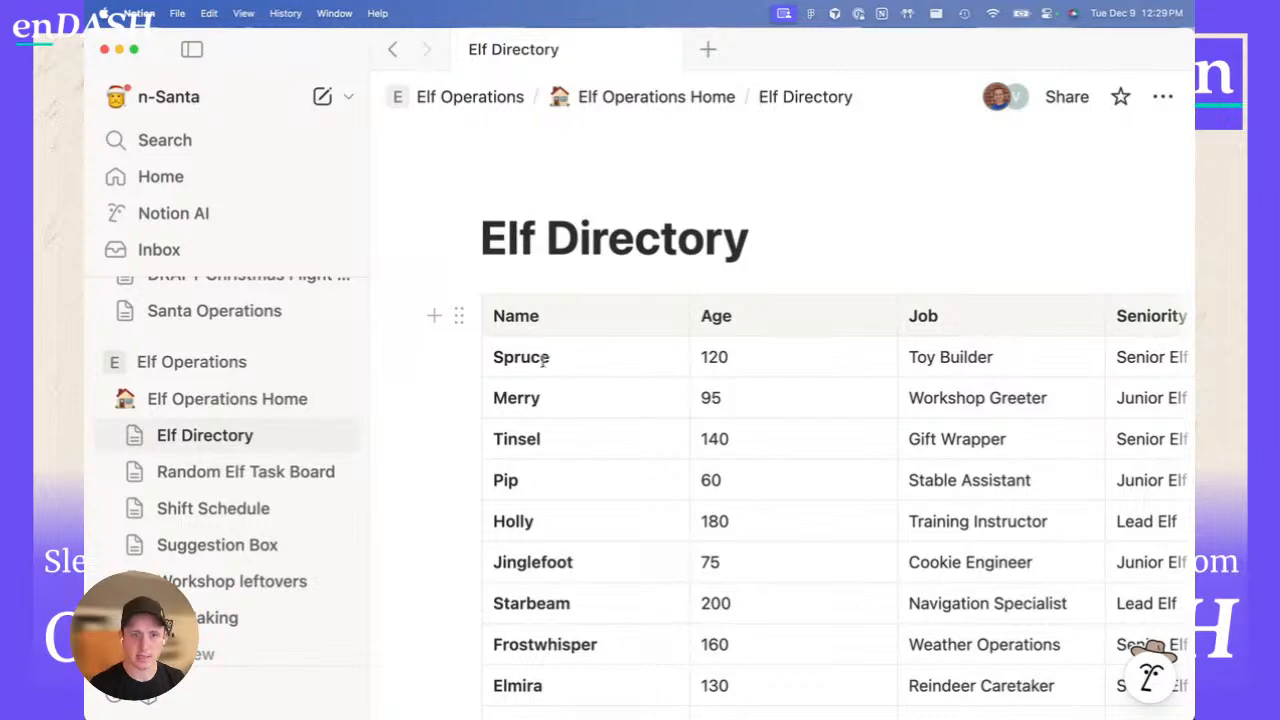
scroll(224, 567, down, 3)
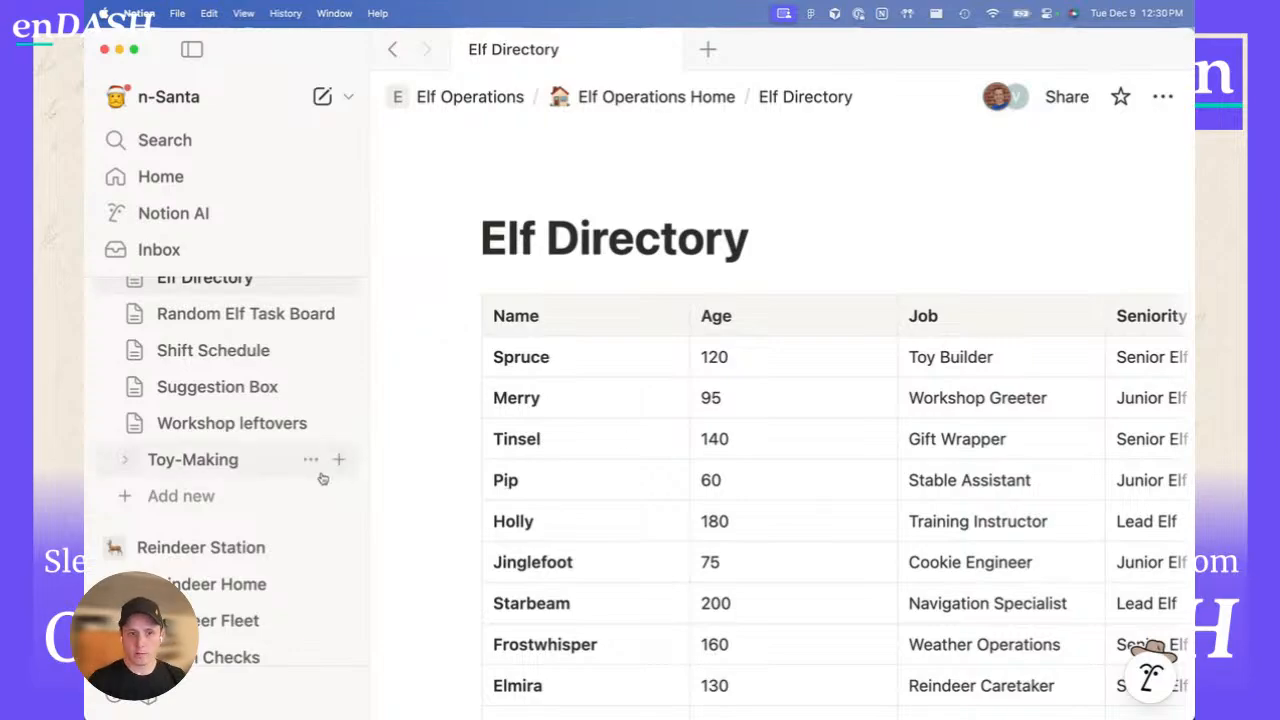
- Collapse the Elf Operations Home subpages and return to the North Pole Home page
scroll(323, 477, up, 2)
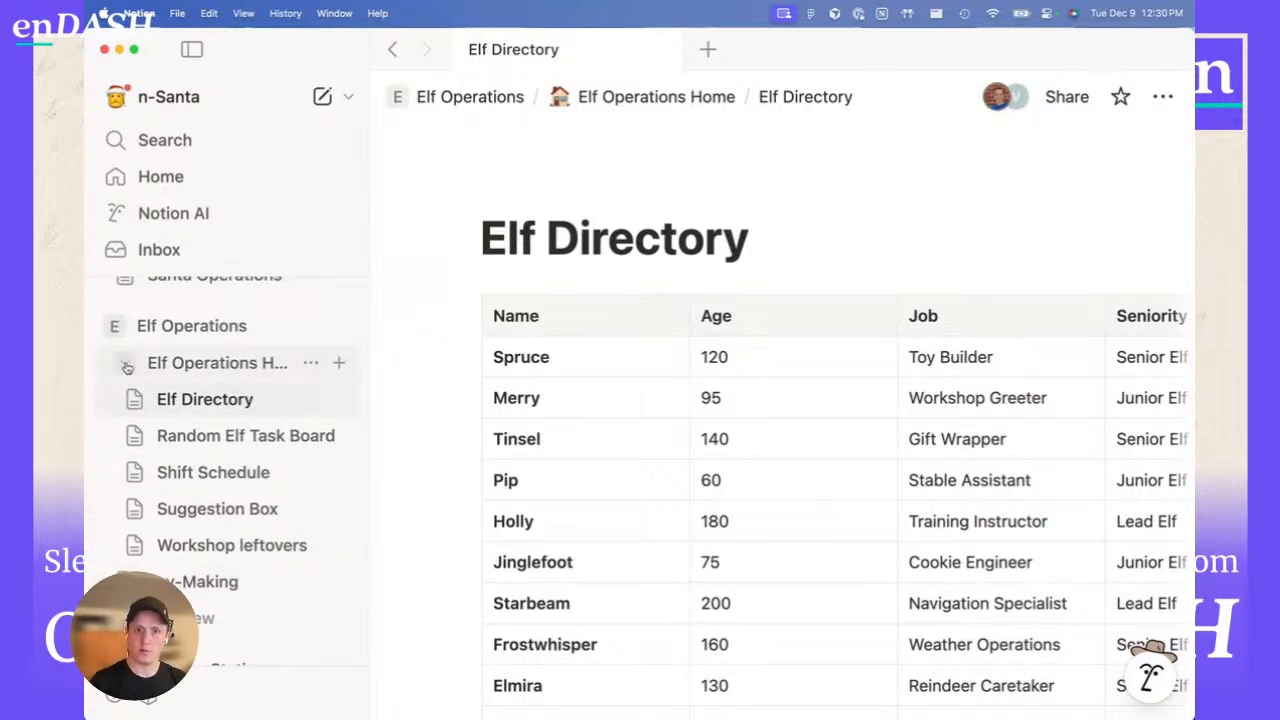
click(126, 366)
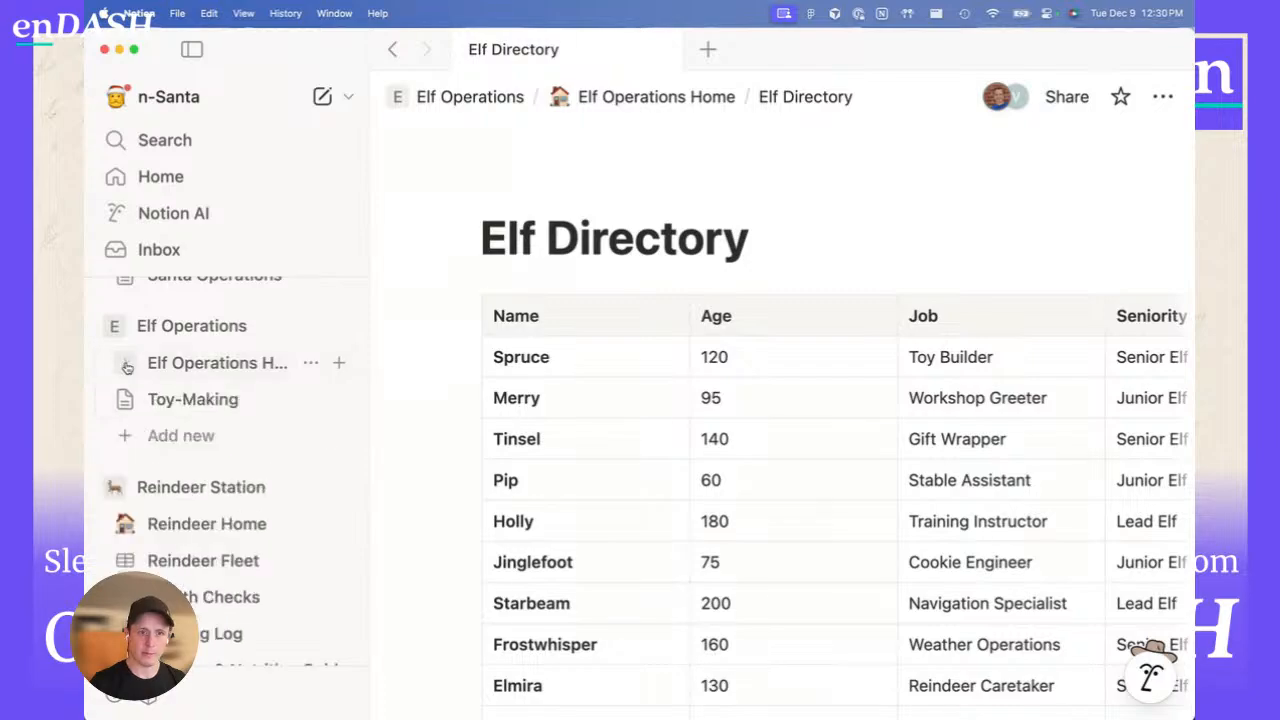
scroll(184, 376, up, 5)
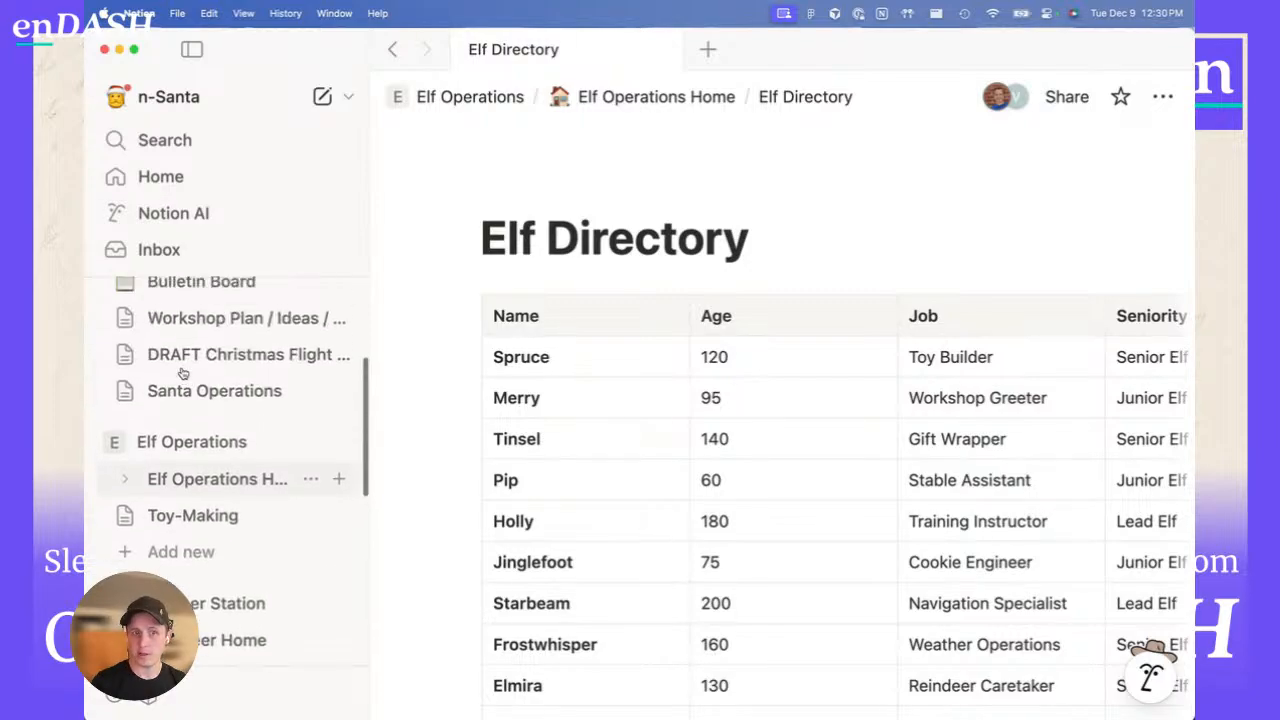
click(183, 420)
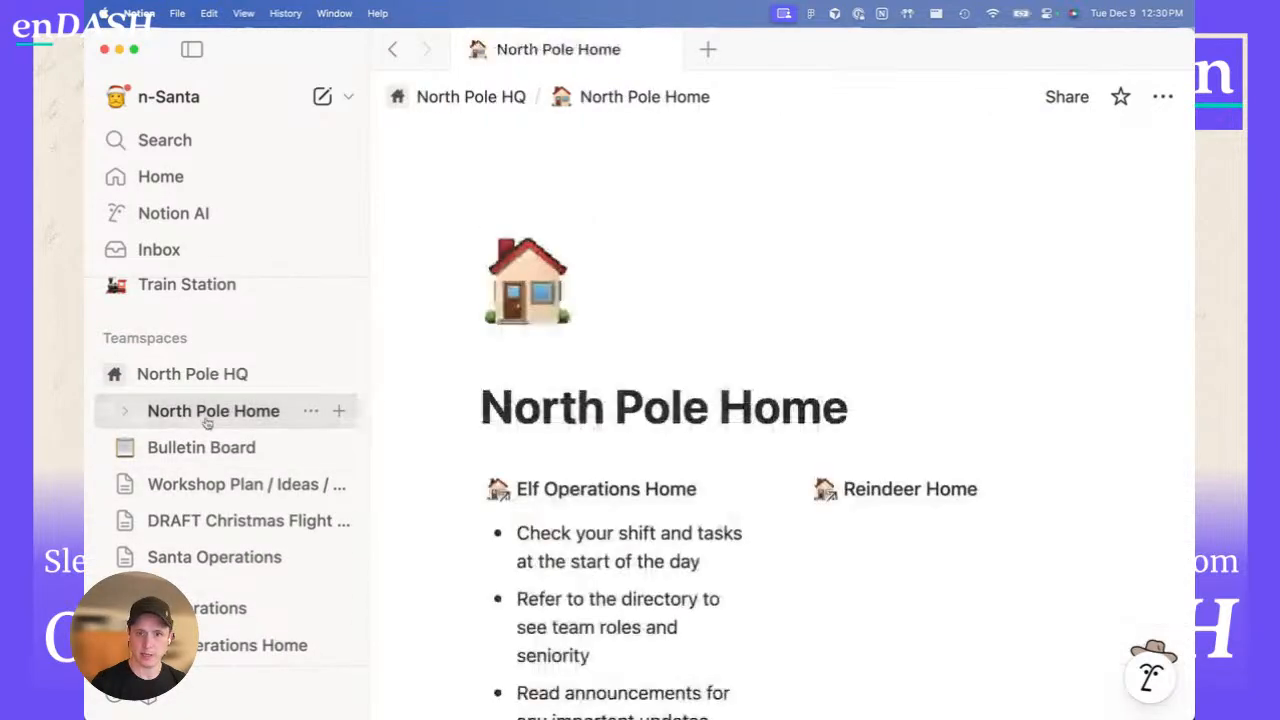
- Search the workspace for "direc" and for "reind", and look through the matching pages
click(168, 143)
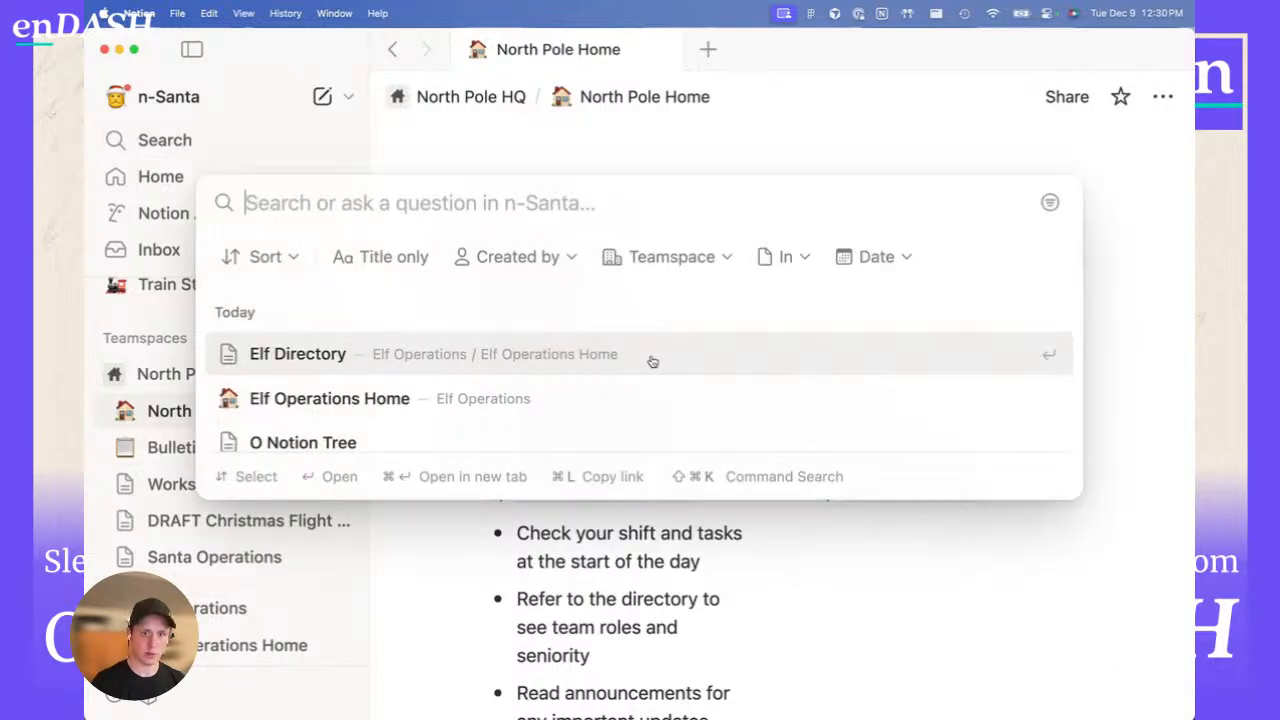
text(direc)
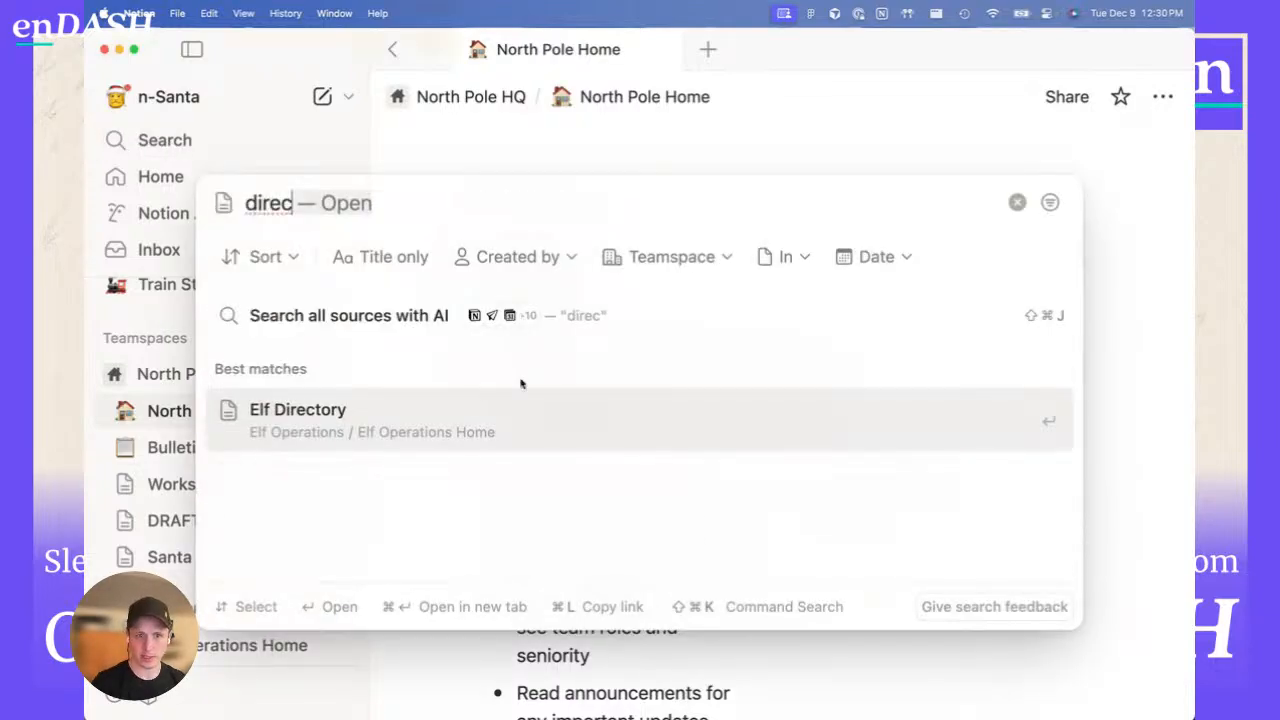
key(super+a)
text(reind)
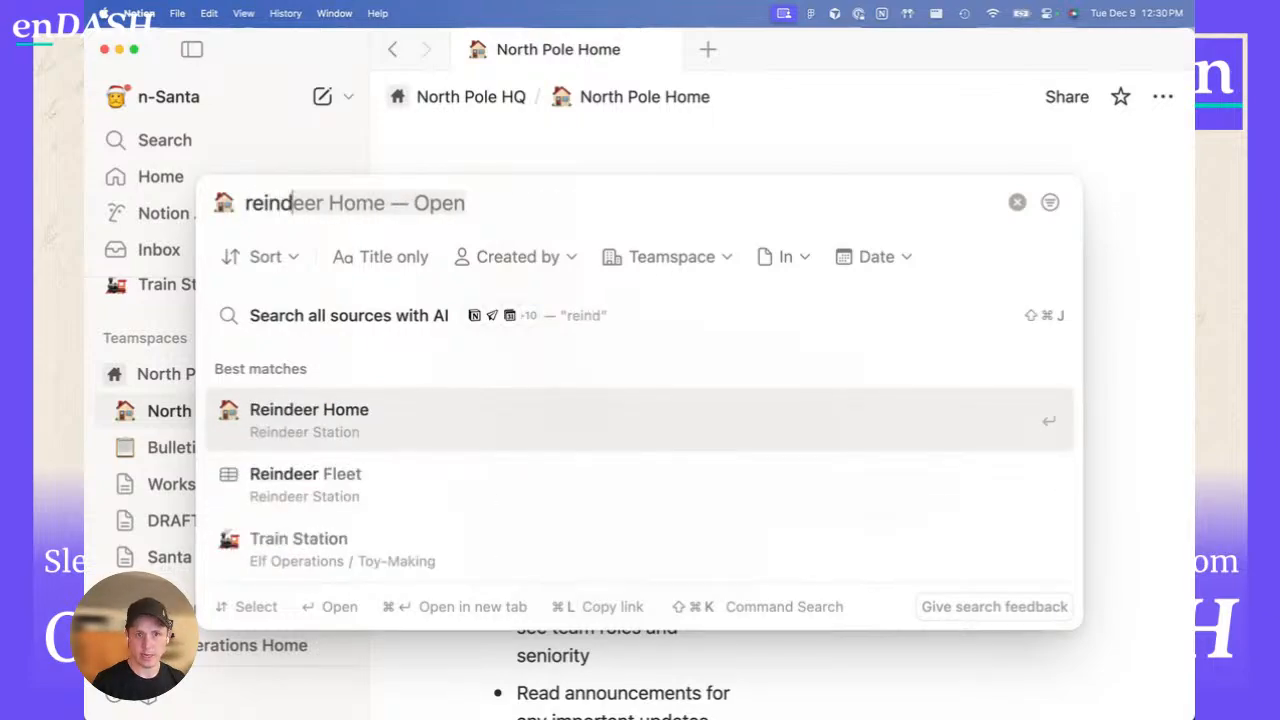
scroll(420, 480, down, 3)
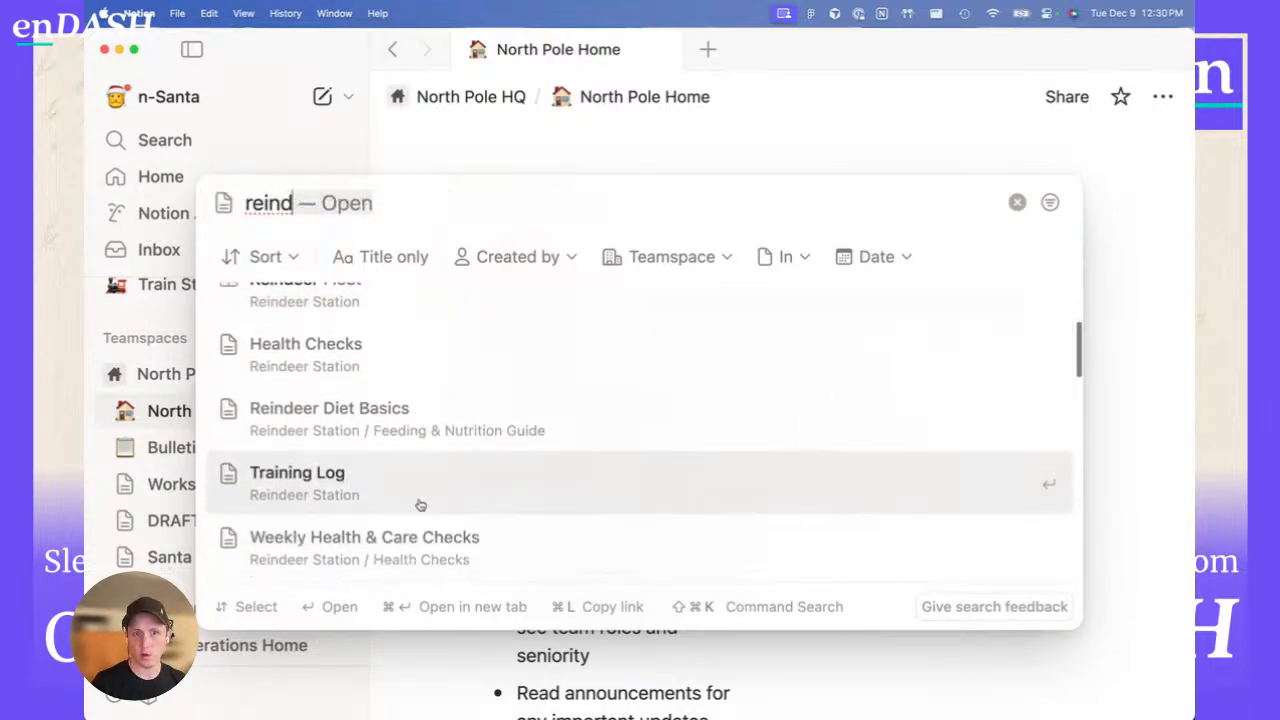
scroll(420, 505, down, 3)
scroll(420, 505, up, 3)
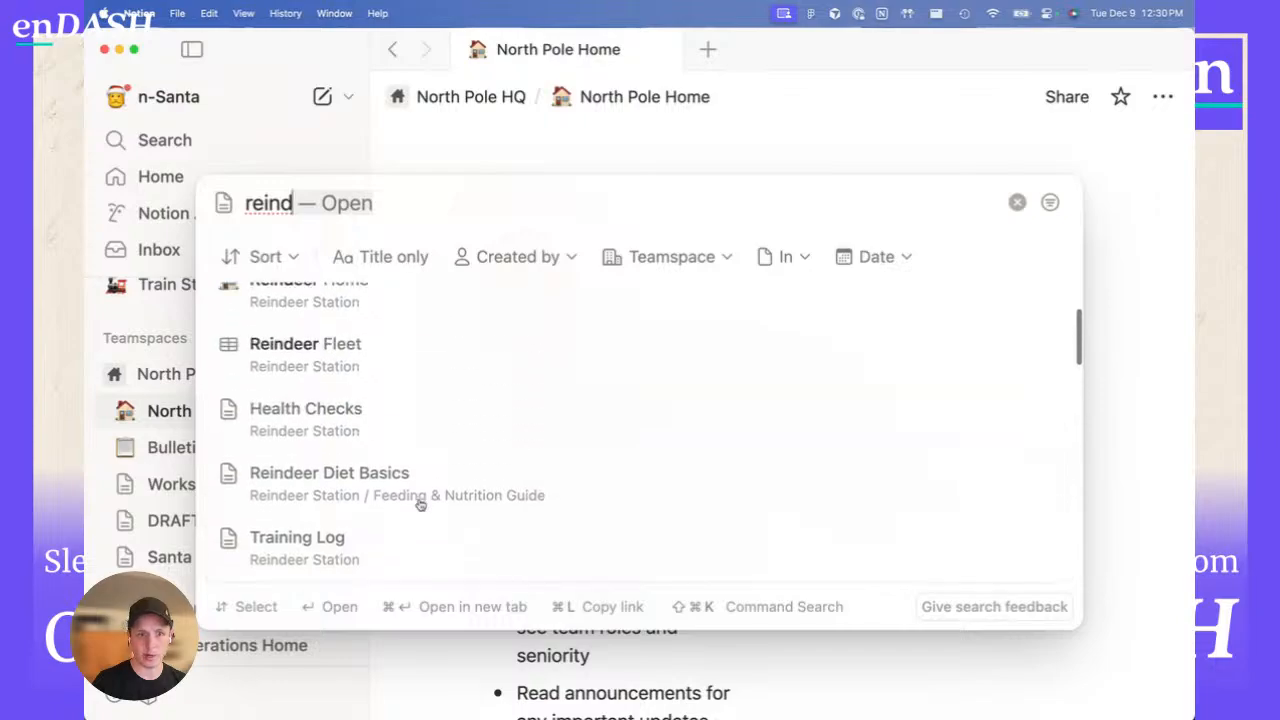
scroll(420, 505, up, 3)
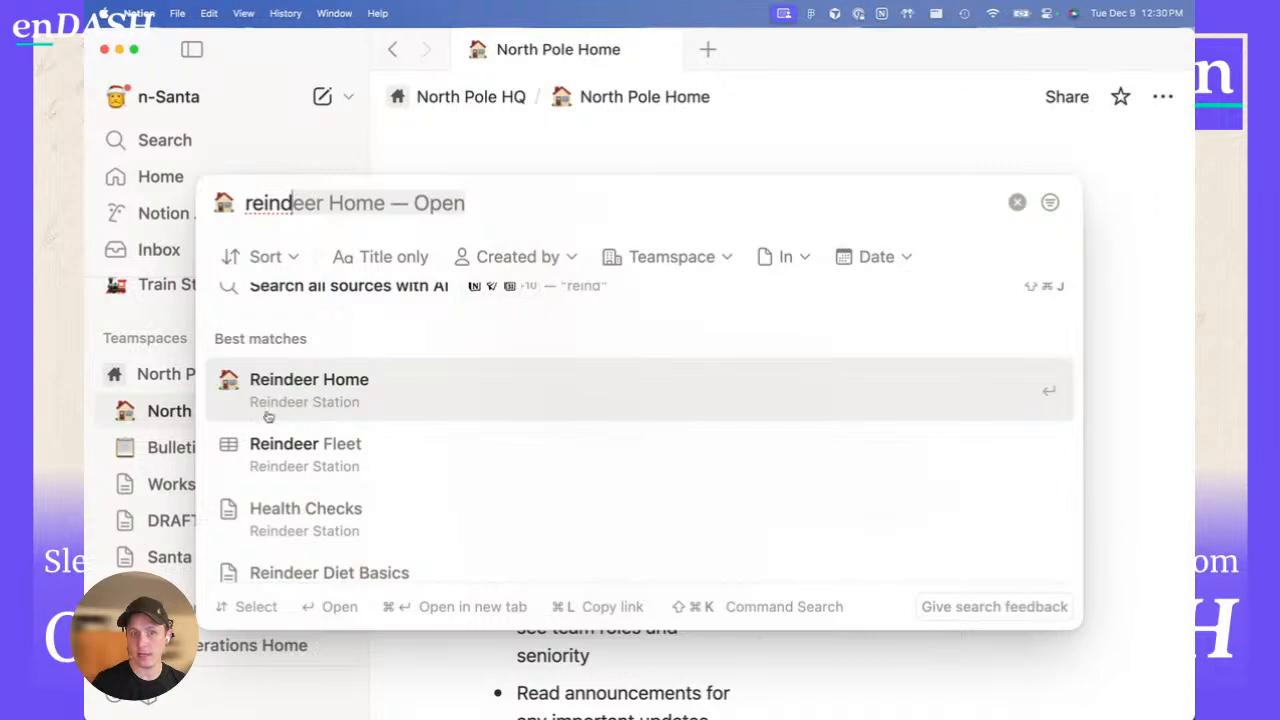
scroll(323, 495, down, 3)
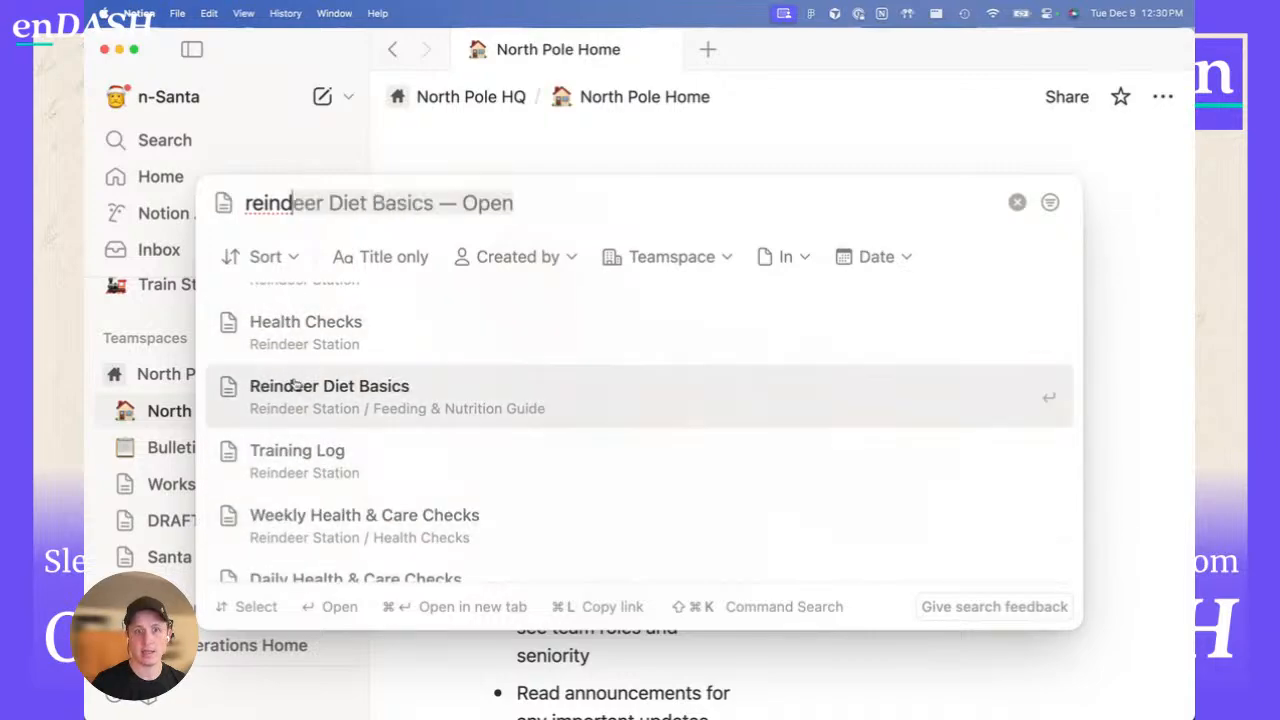
scroll(306, 414, up, 1)
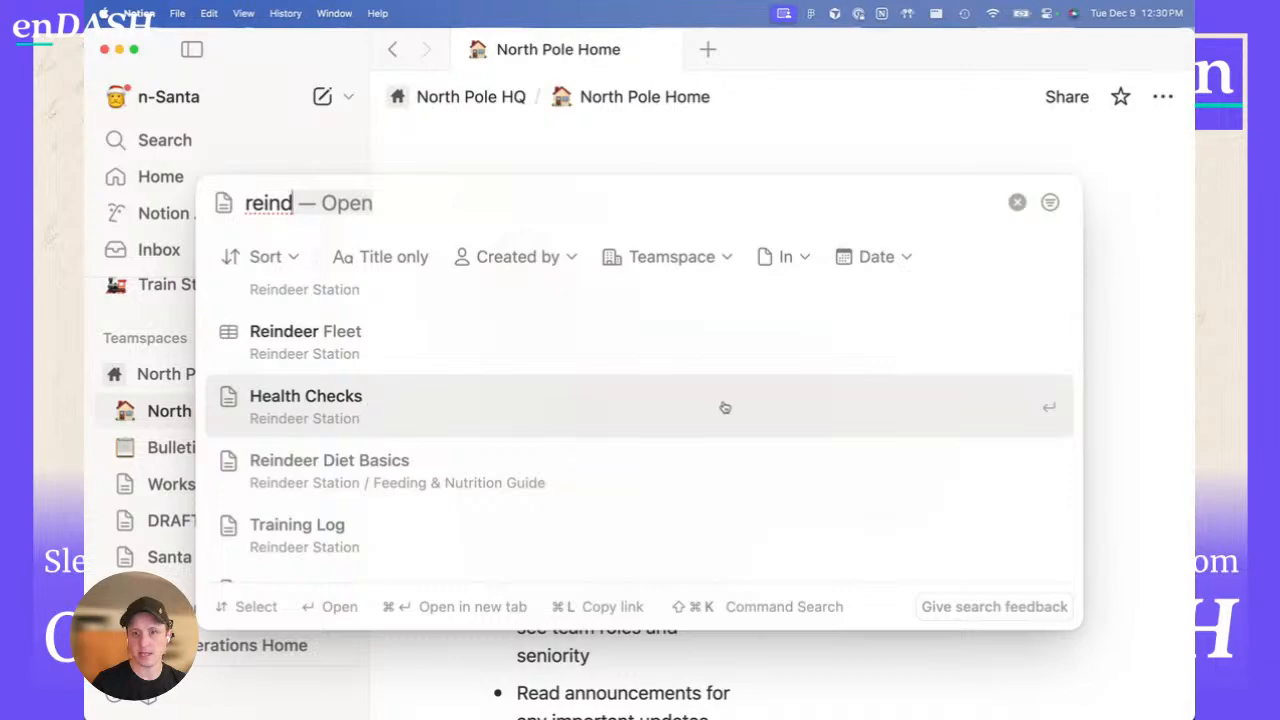
- Check the search's sort options and switch the title-only filter on and off again
click(287, 260)
click(286, 262)
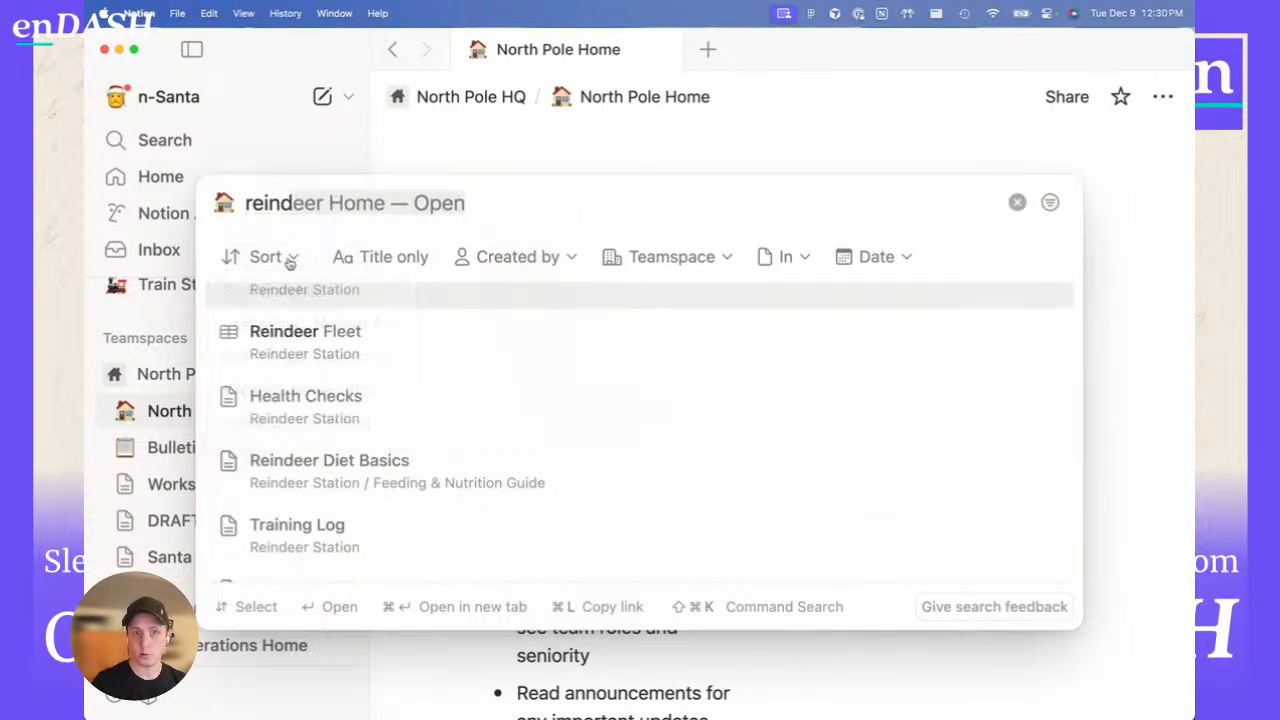
click(390, 258)
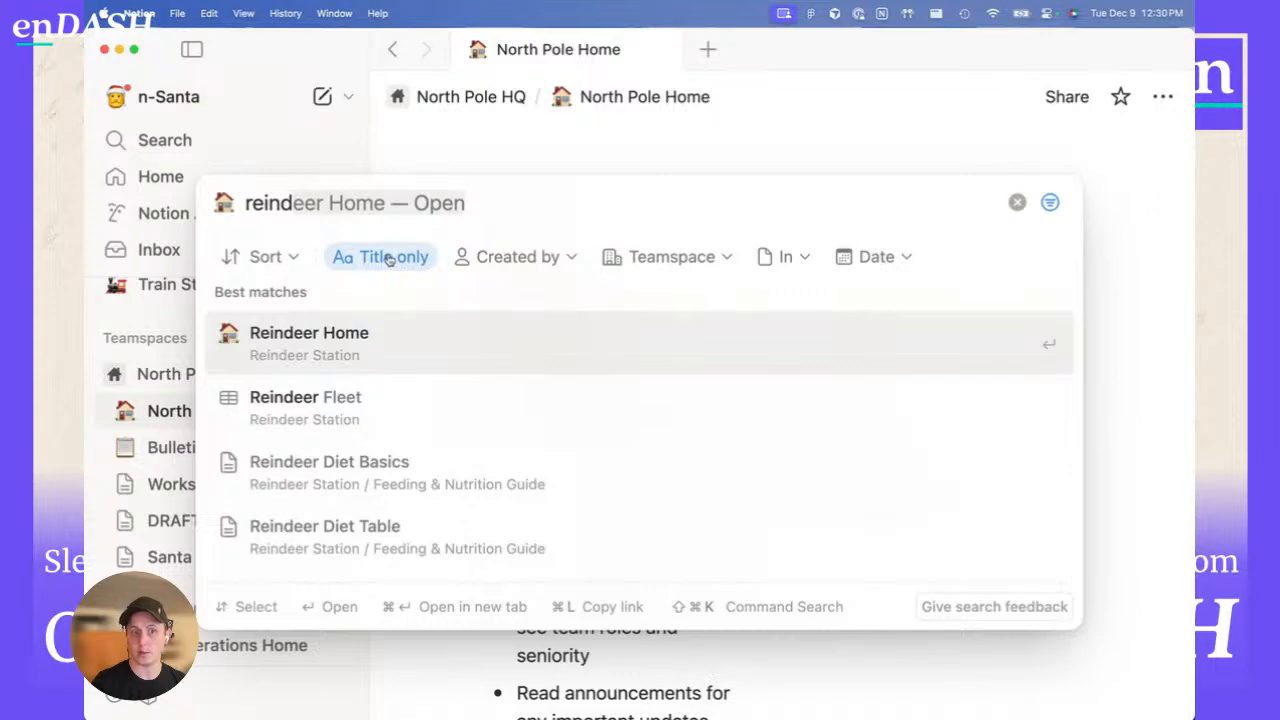
click(392, 258)
- Try filtering the "reind" search by the Reindeer Station, North Pole HQ and Elf Operations teamspaces in turn, and clear the teamspace filter
click(686, 260)
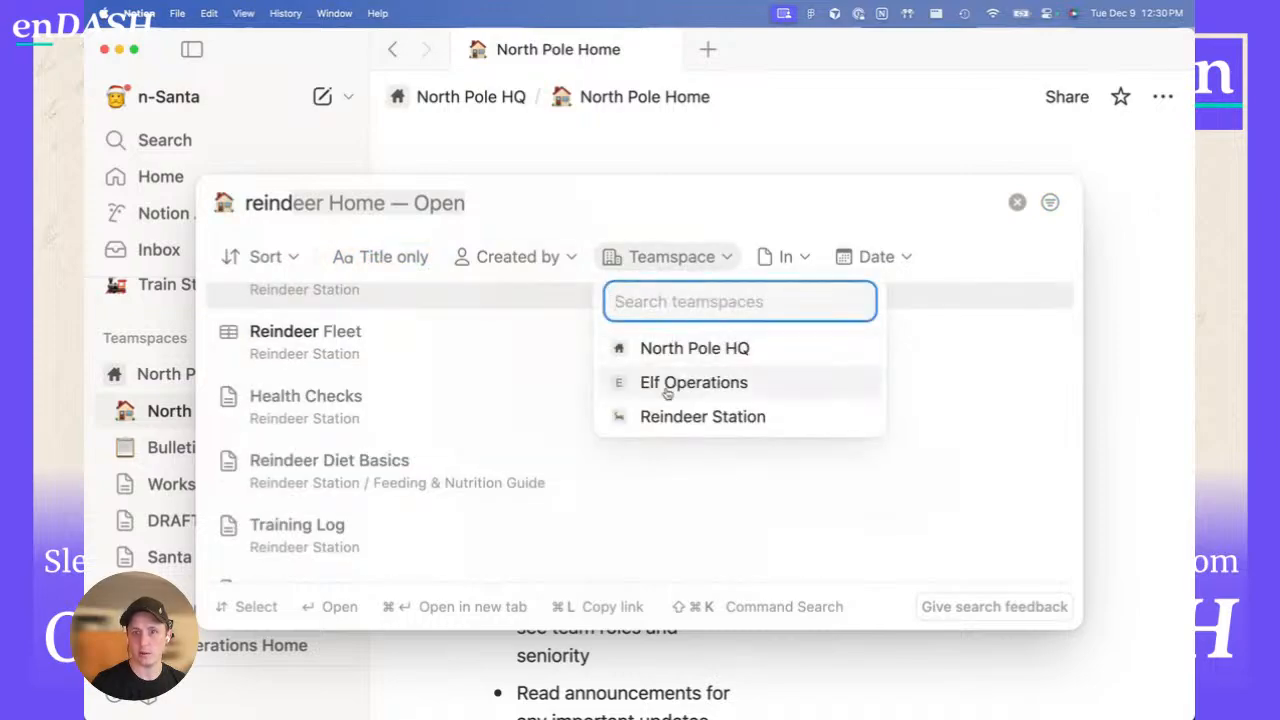
click(676, 420)
click(677, 418)
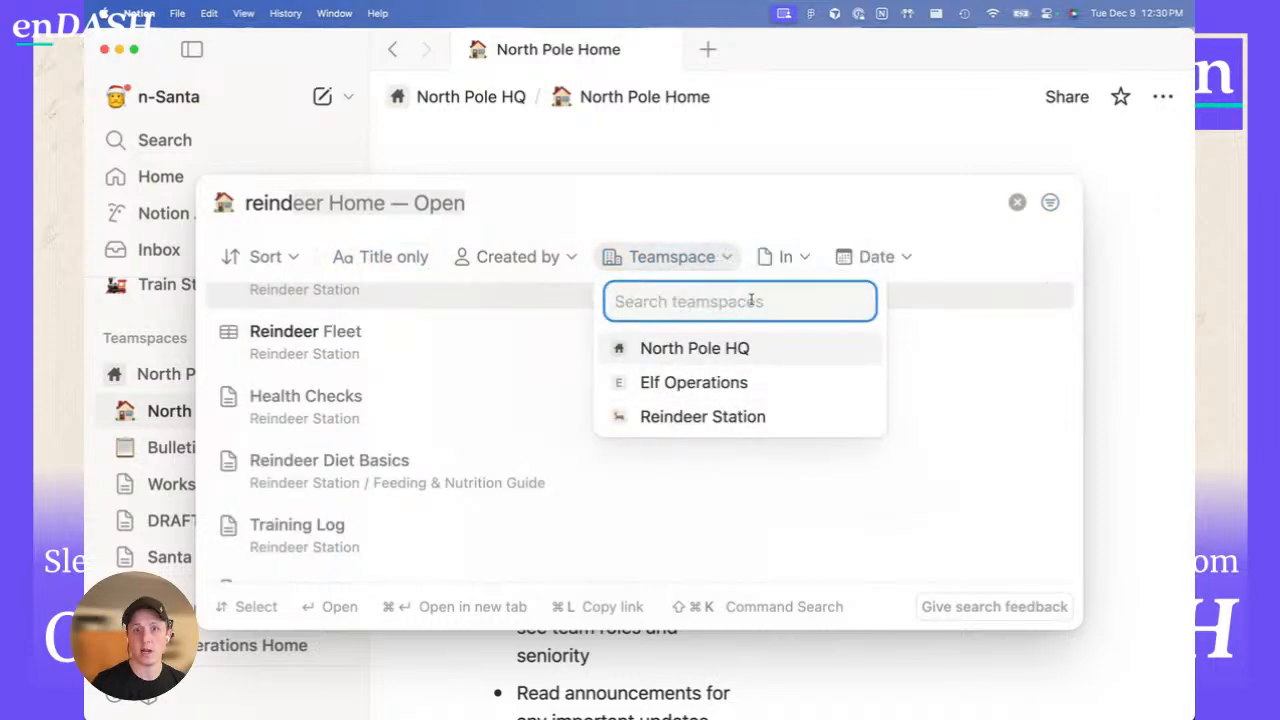
click(683, 355)
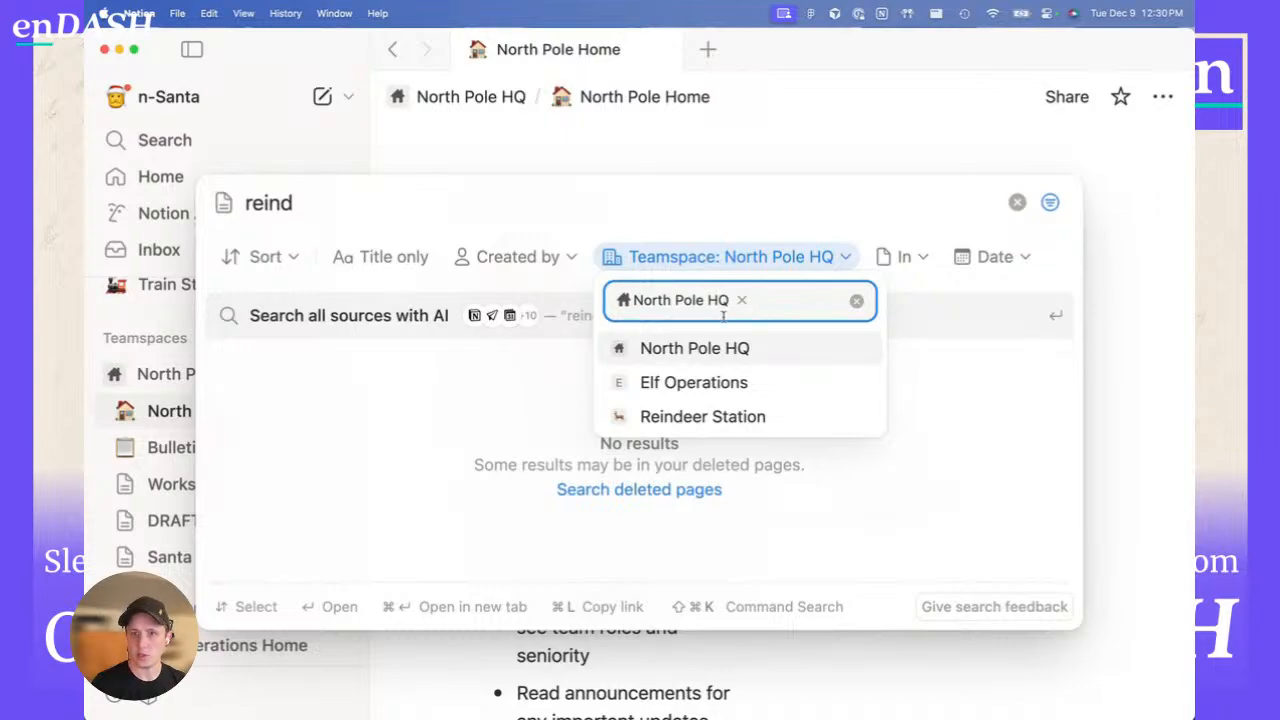
click(741, 300)
click(692, 387)
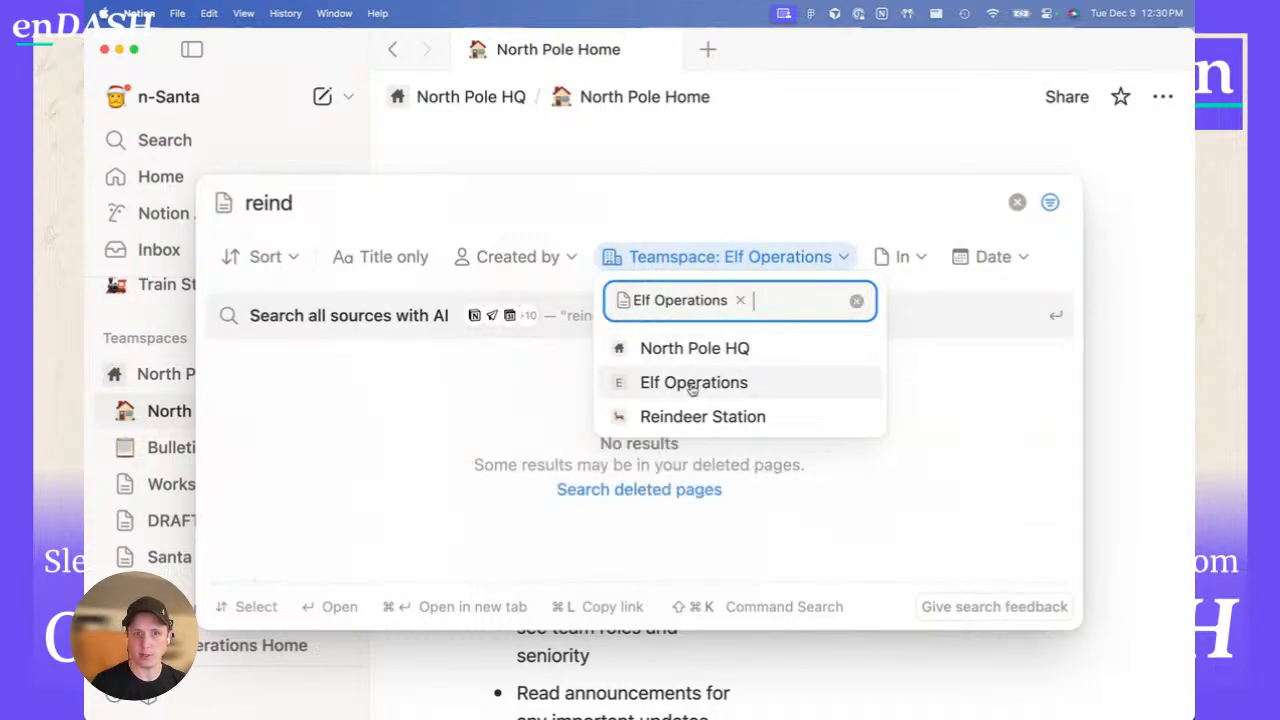
click(740, 300)
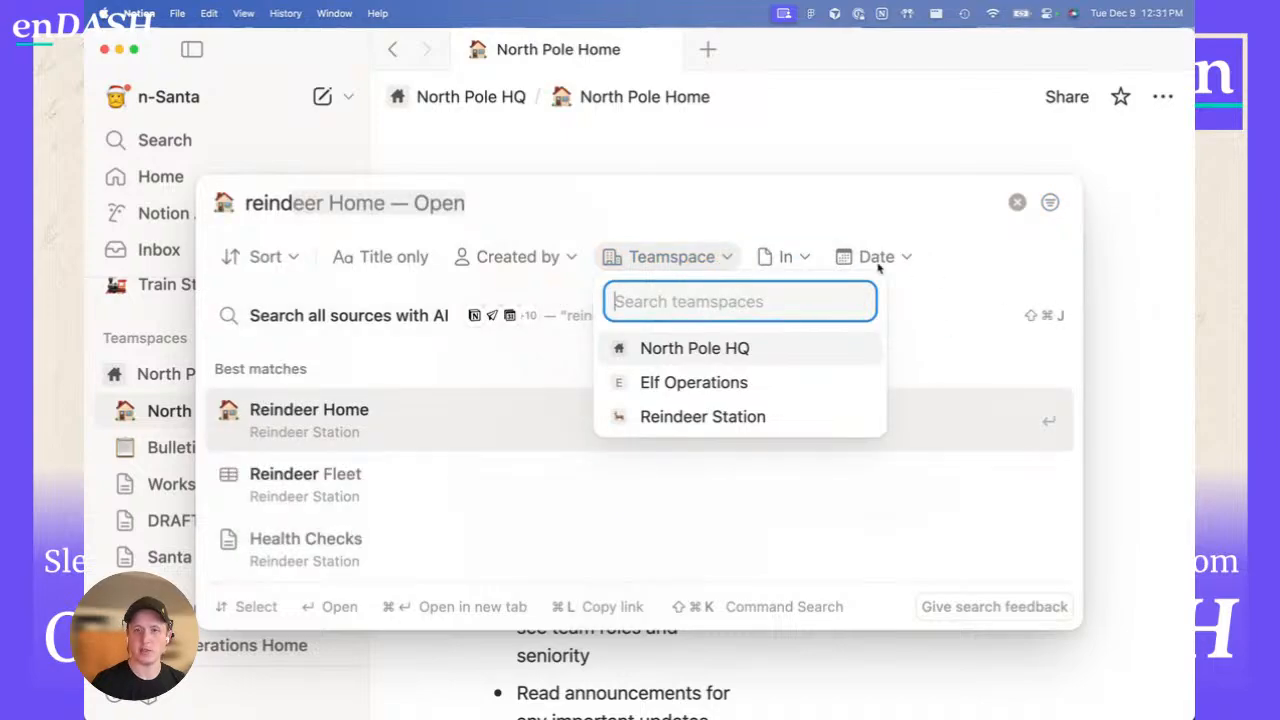
- View the search filter that limits results to a parent page, and close the search
click(796, 258)
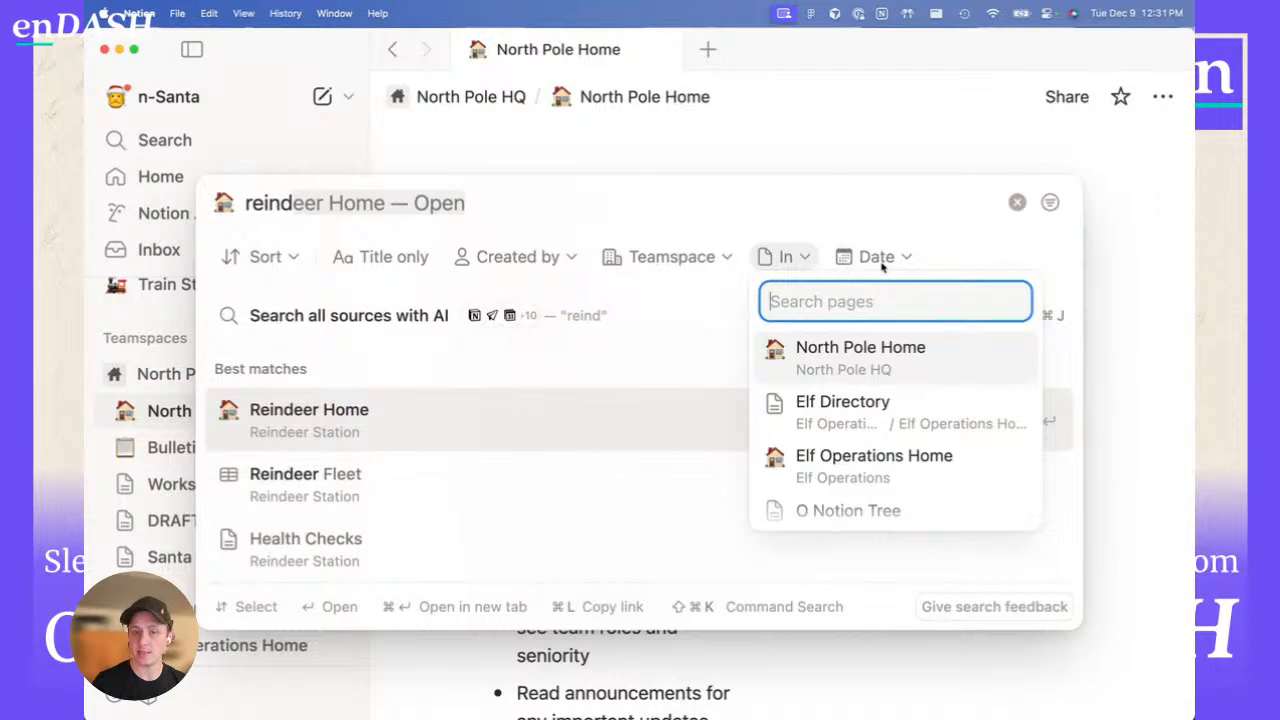
click(1112, 292)
click(1123, 290)
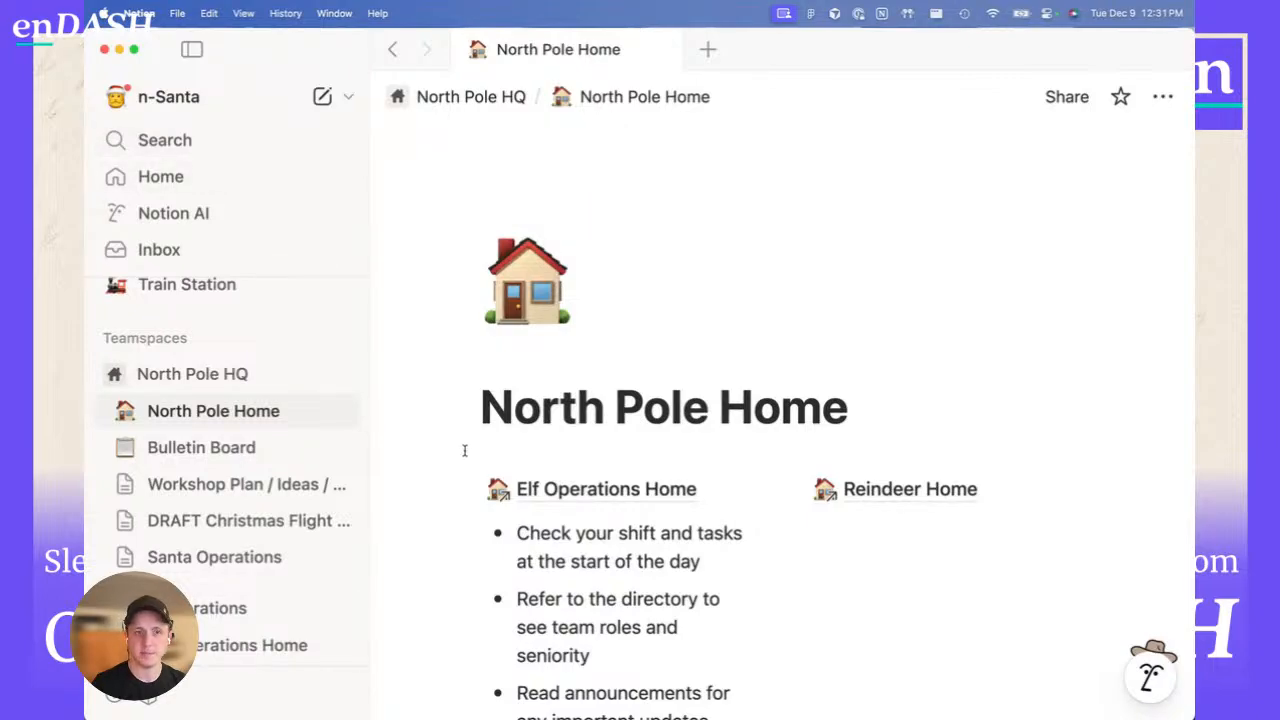
- Open the private O Notion Tree page to check its topic list
scroll(233, 501, up, 2)
scroll(233, 501, down, 10)
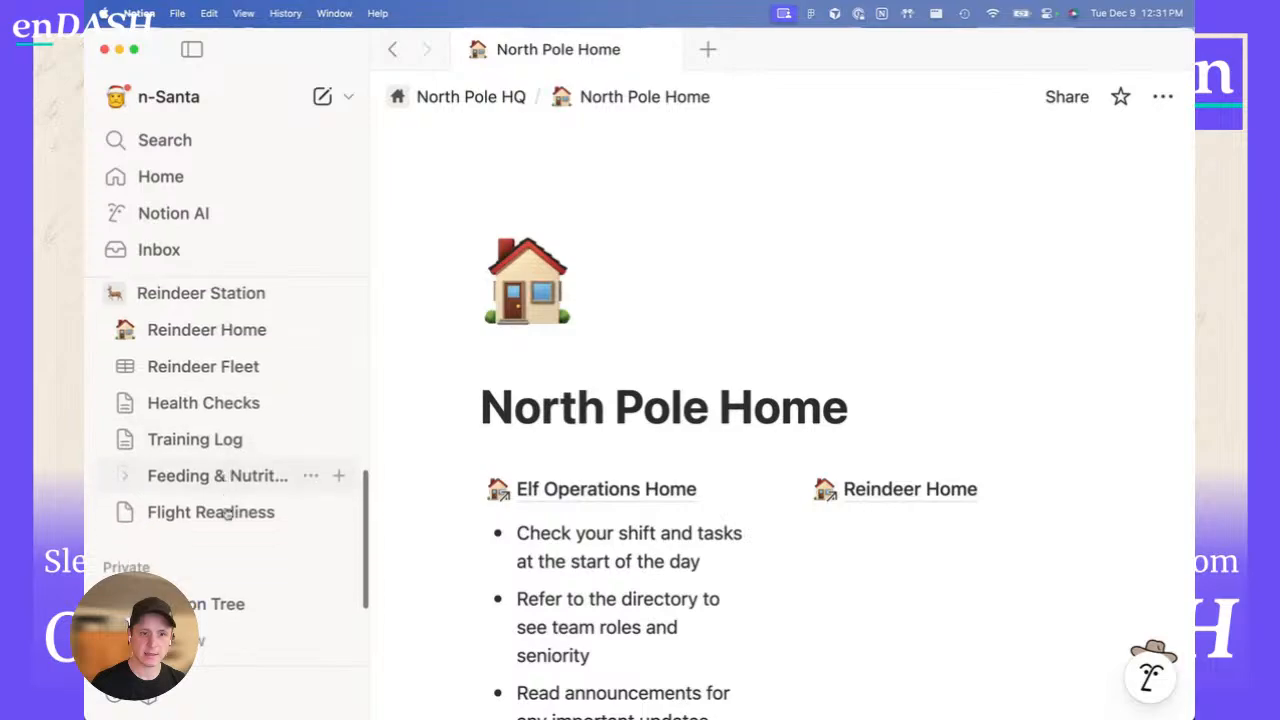
click(201, 555)
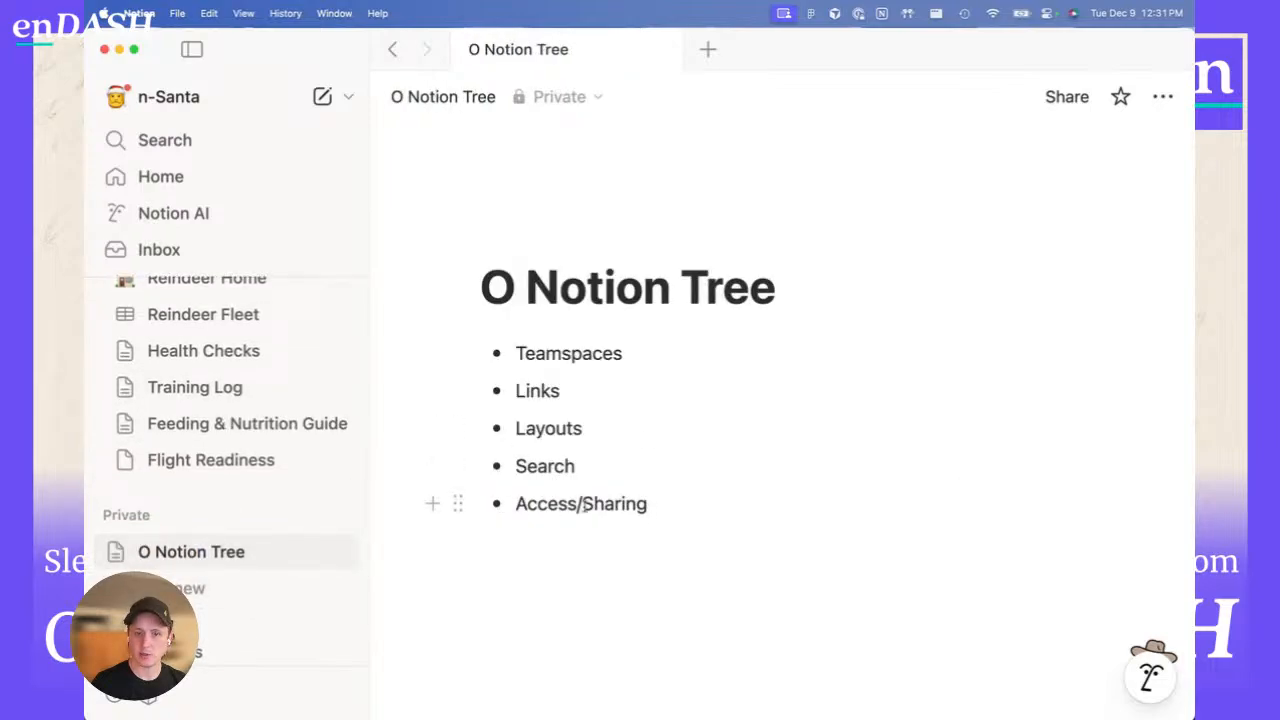
- Open the Santa Operations page in North Pole HQ and examine its edit notice and sharing settings
scroll(229, 472, up, 8)
scroll(230, 475, up, 5)
click(208, 397)
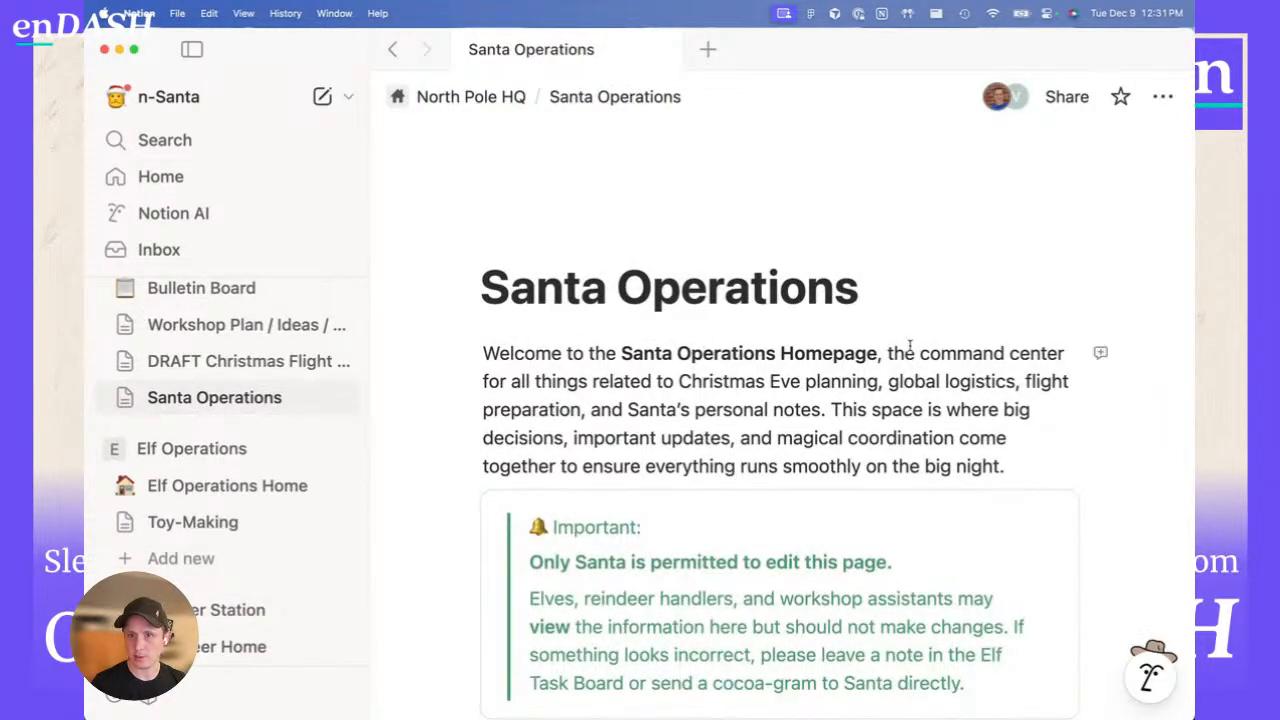
scroll(555, 380, down, 5)
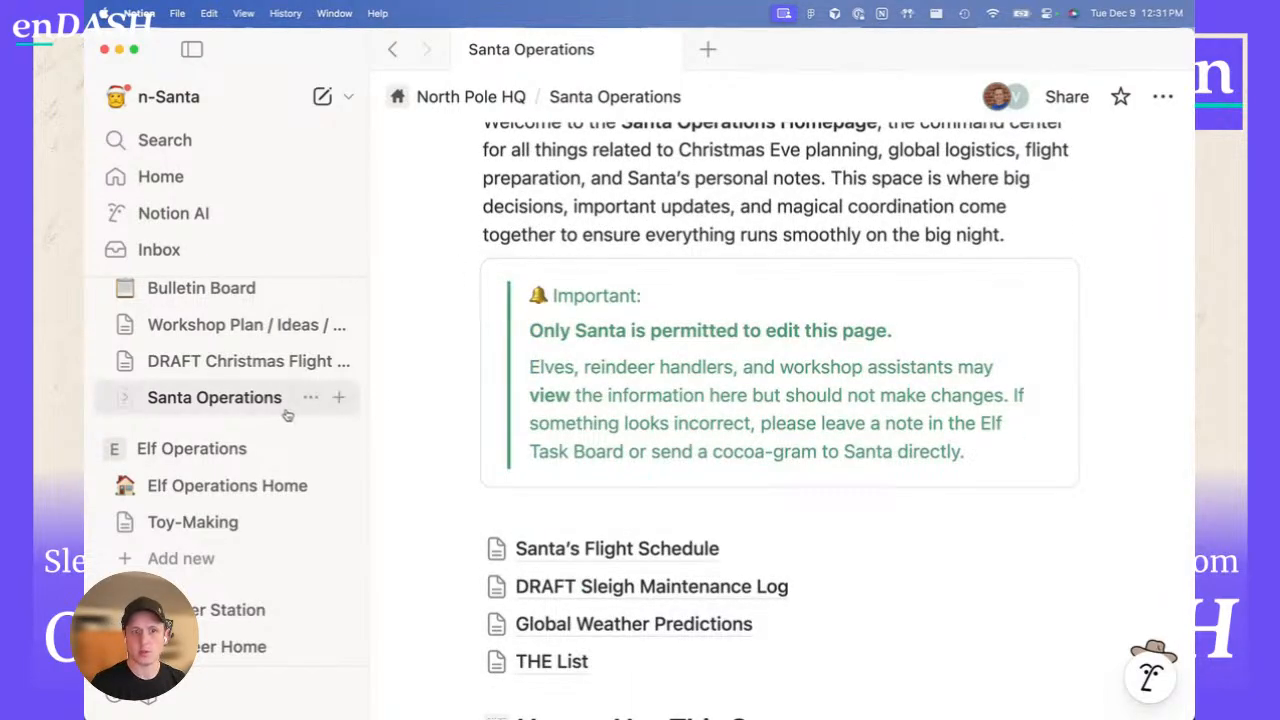
click(1062, 98)
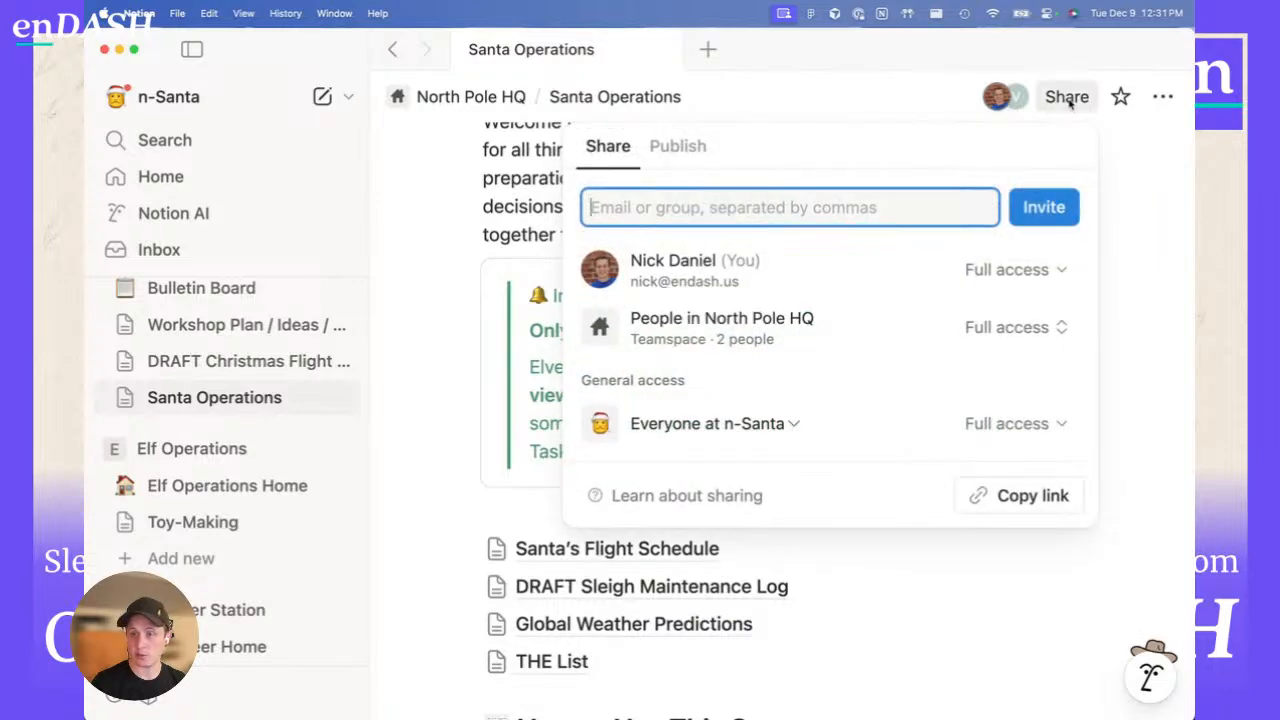
click(1124, 168)
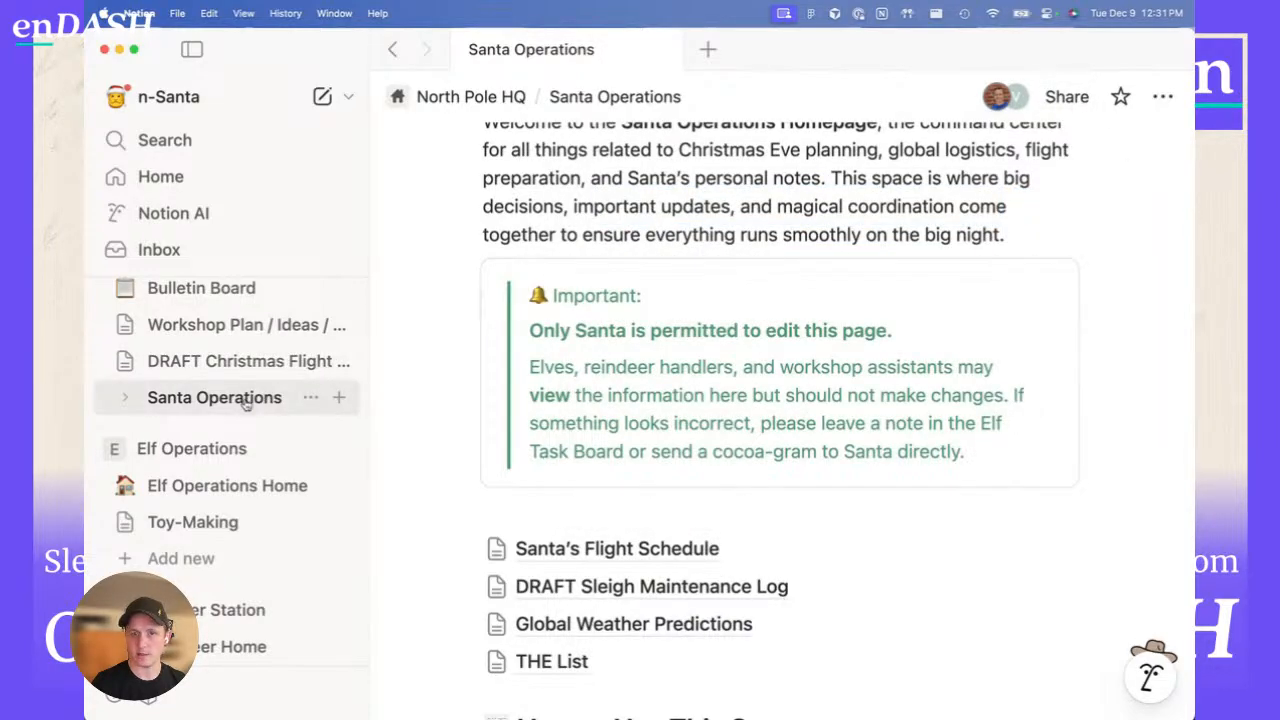
- Limit the Santa Operations page's general access for everyone at n-Santa to Can view, unlinking its share settings from the parent
click(1074, 102)
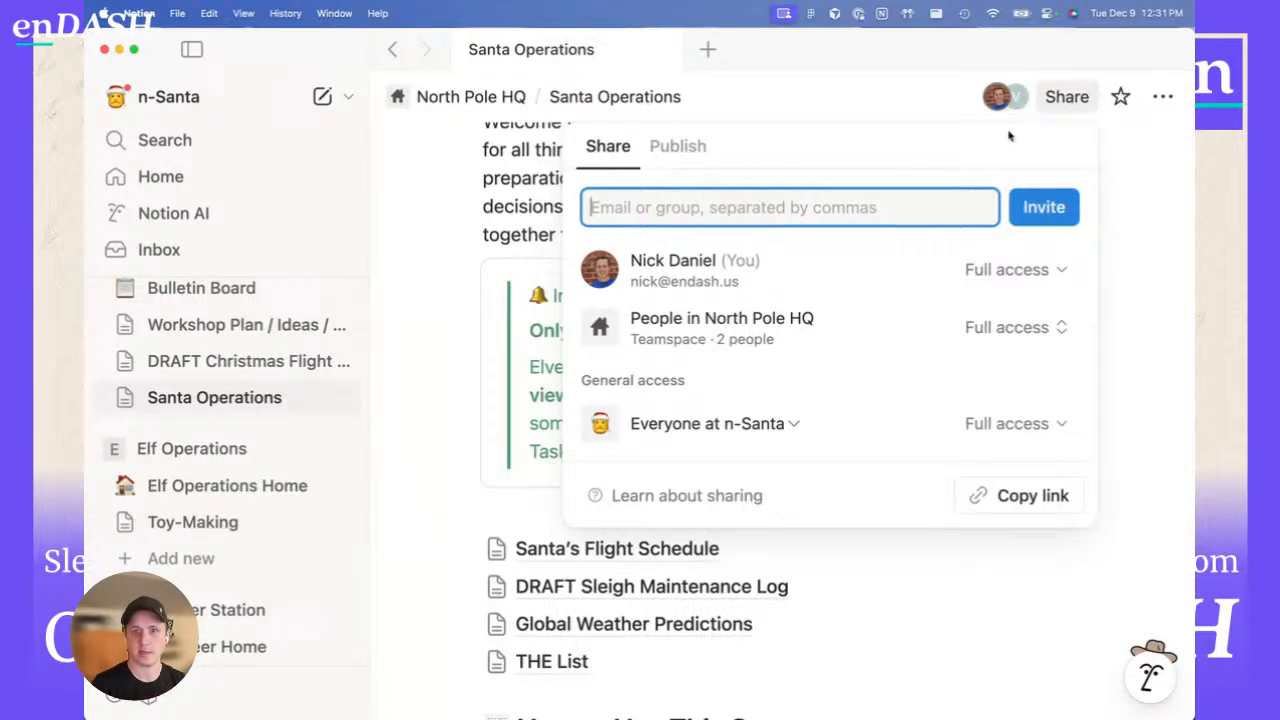
click(975, 424)
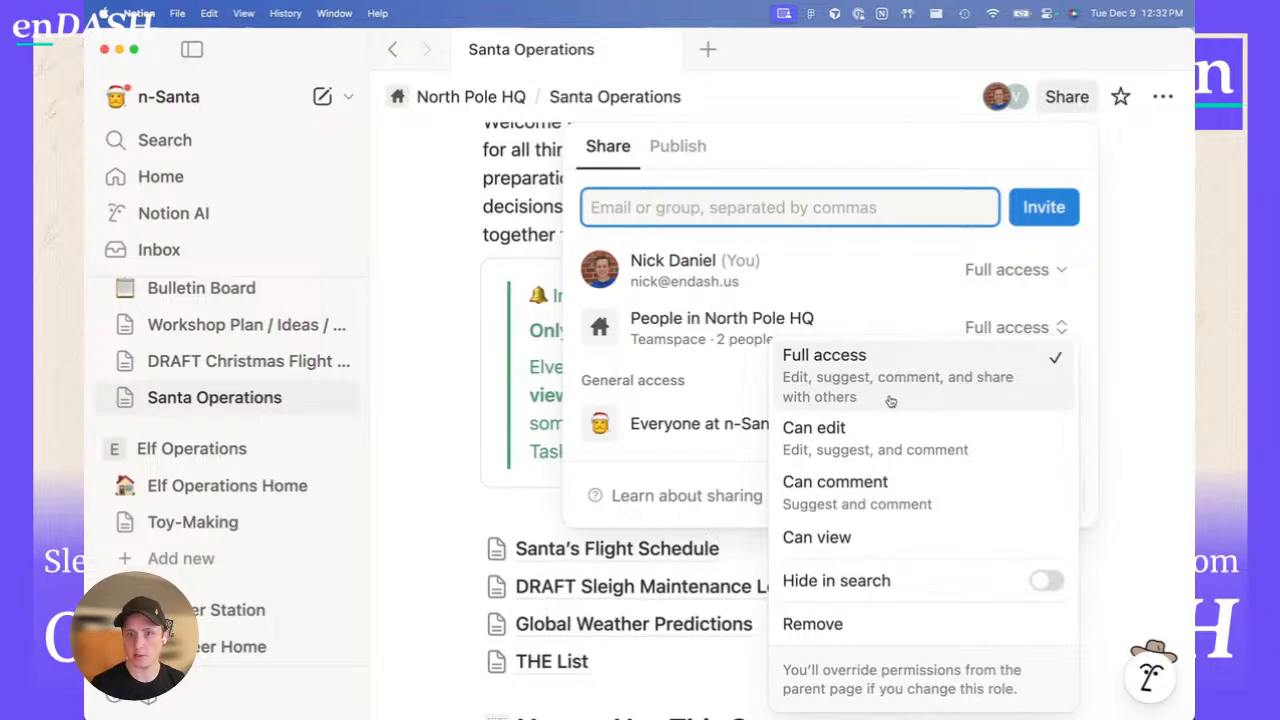
click(808, 540)
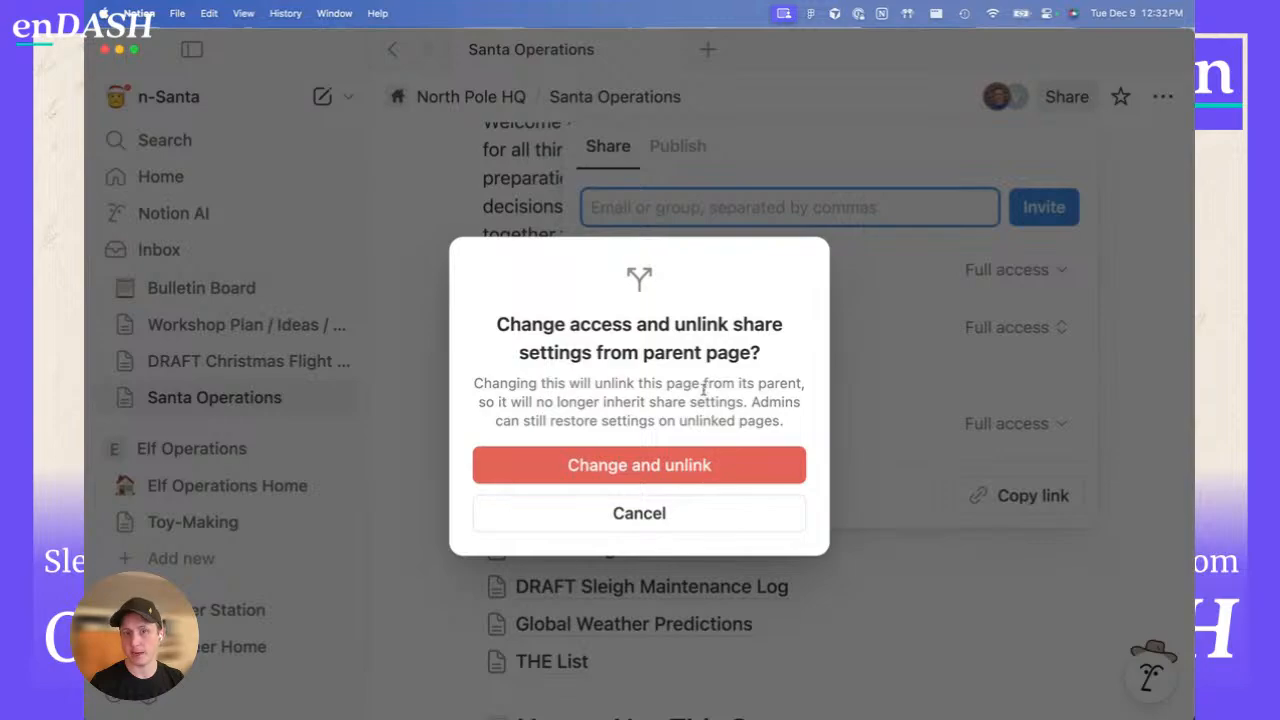
click(650, 464)
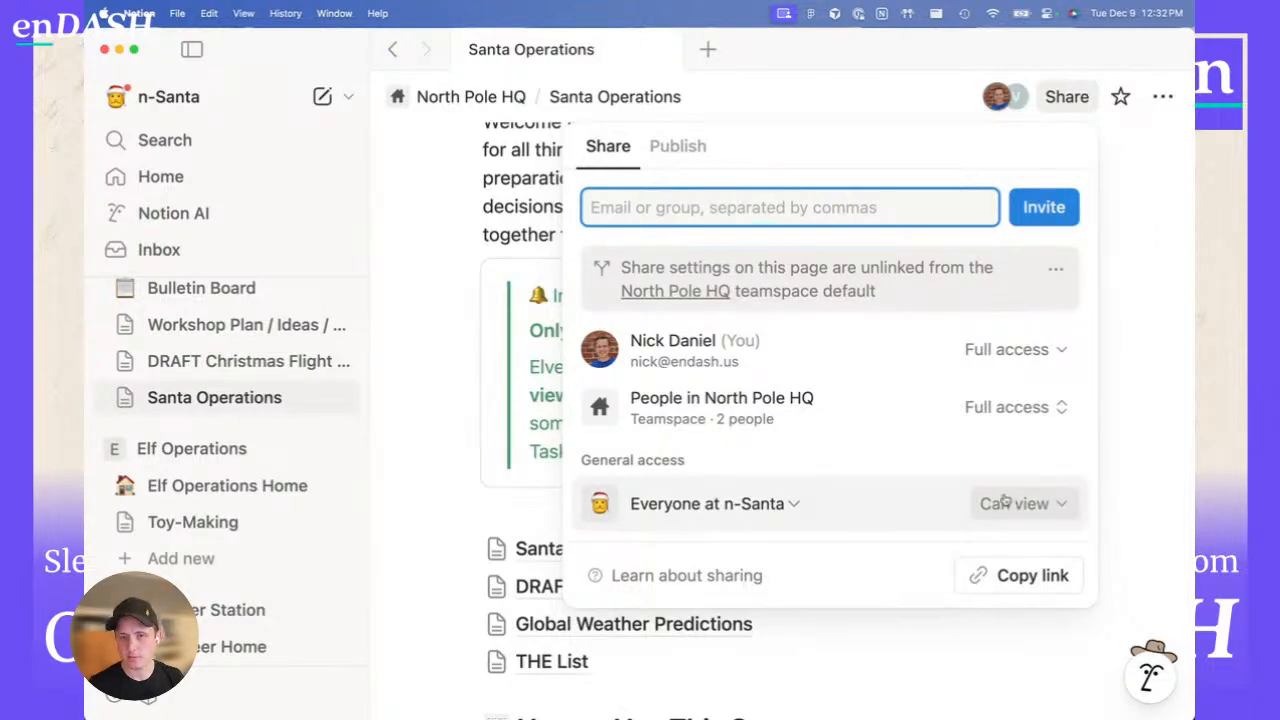
- Expand the North Pole HQ teamspace roles in the sharing settings and set the Members' access to Can comment
click(1013, 415)
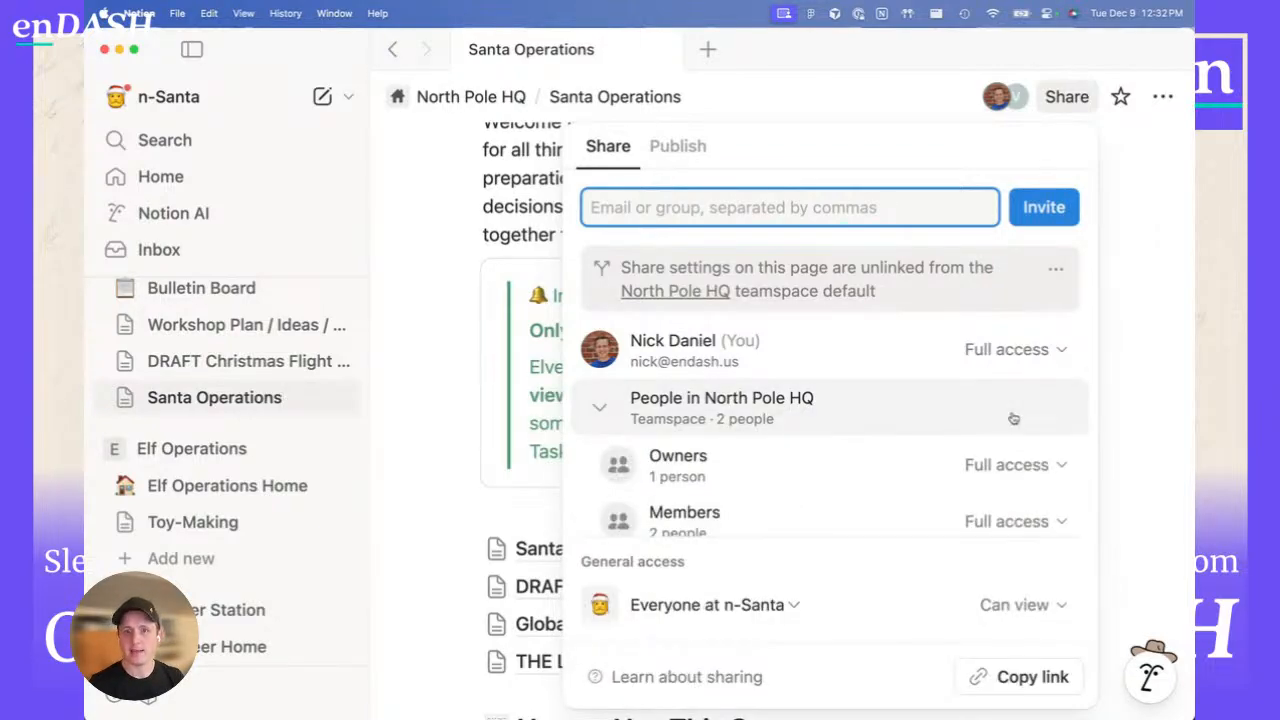
scroll(966, 457, down, 1)
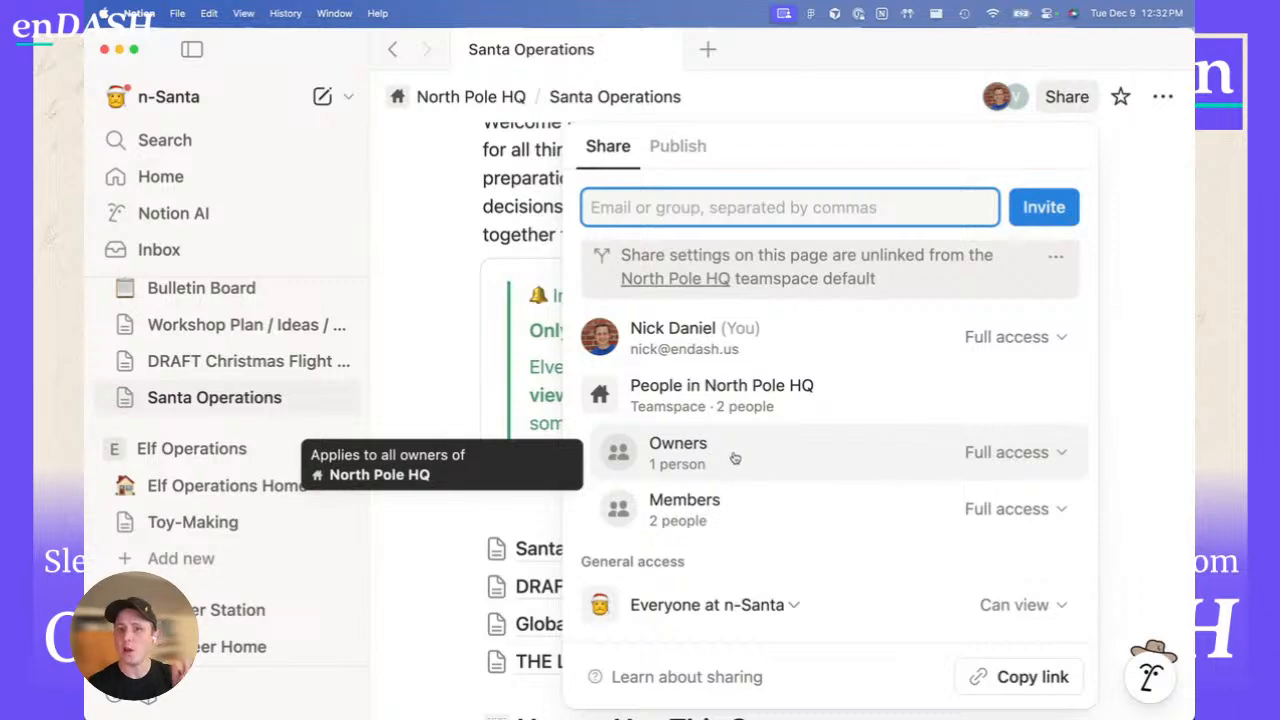
click(967, 455)
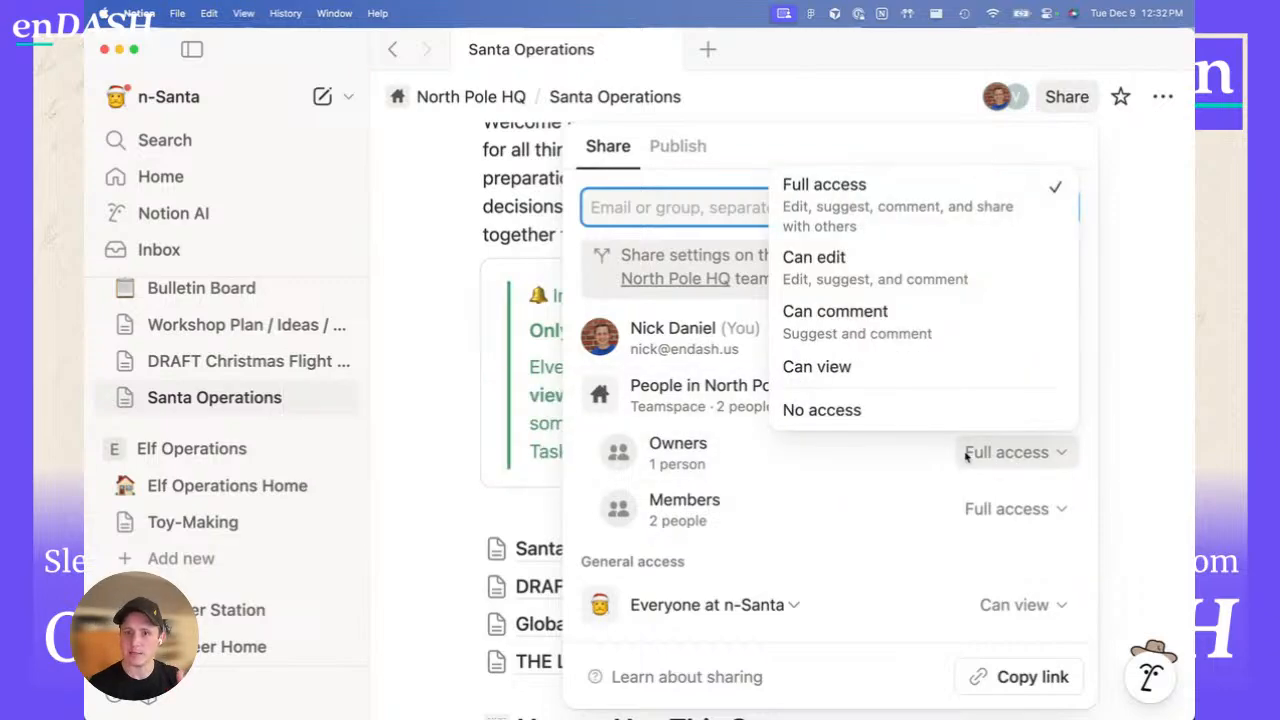
click(960, 506)
click(985, 510)
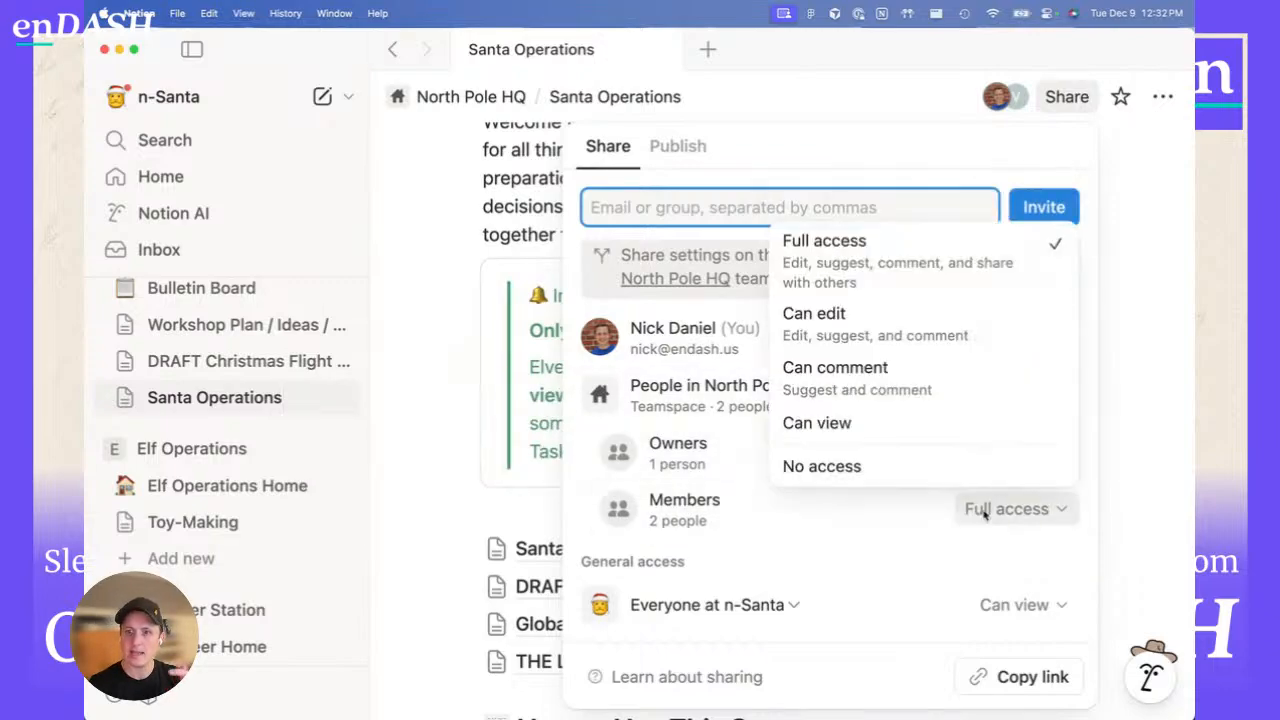
click(915, 378)
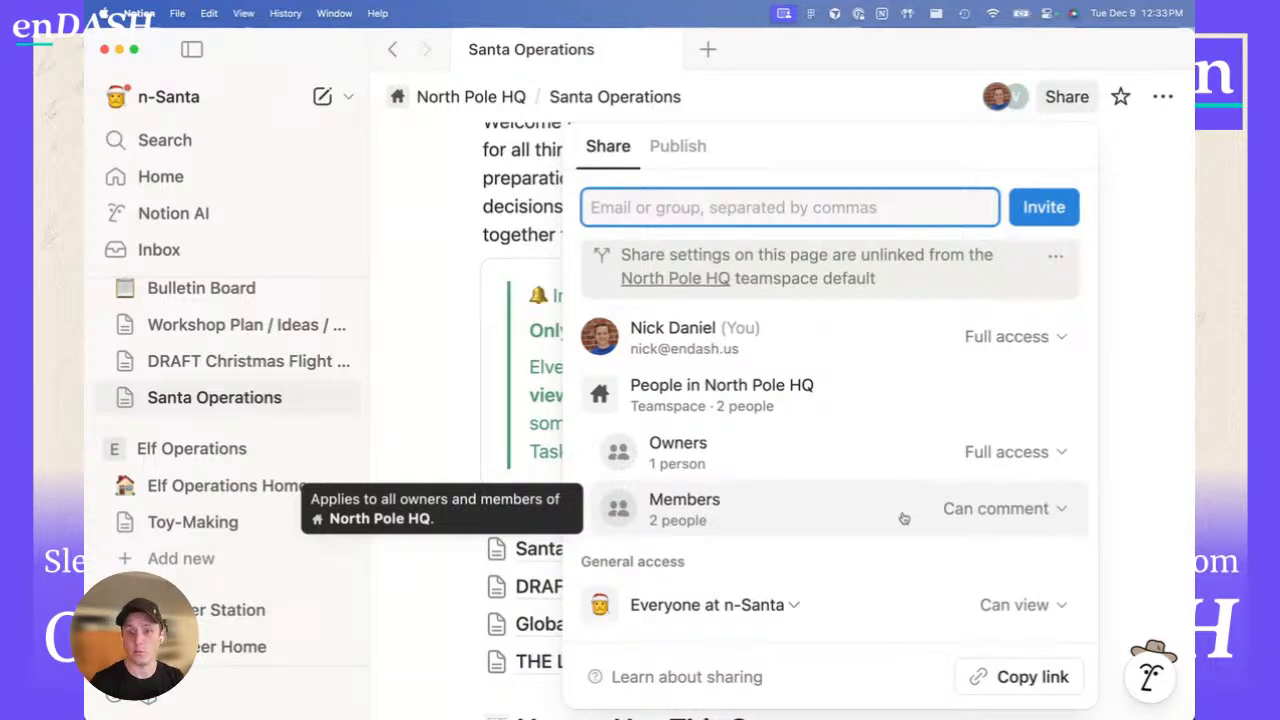
- Try opening general access to anyone on the web with the link, and restrict it to only people invited
click(772, 607)
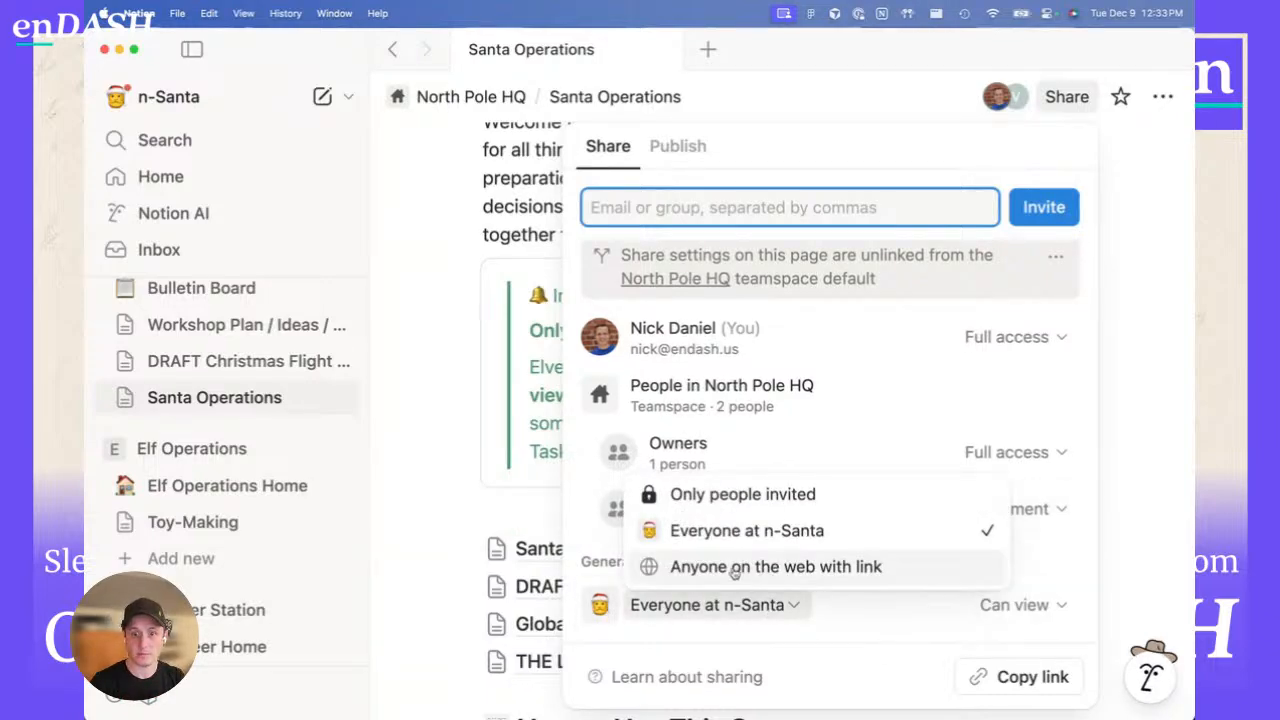
click(845, 568)
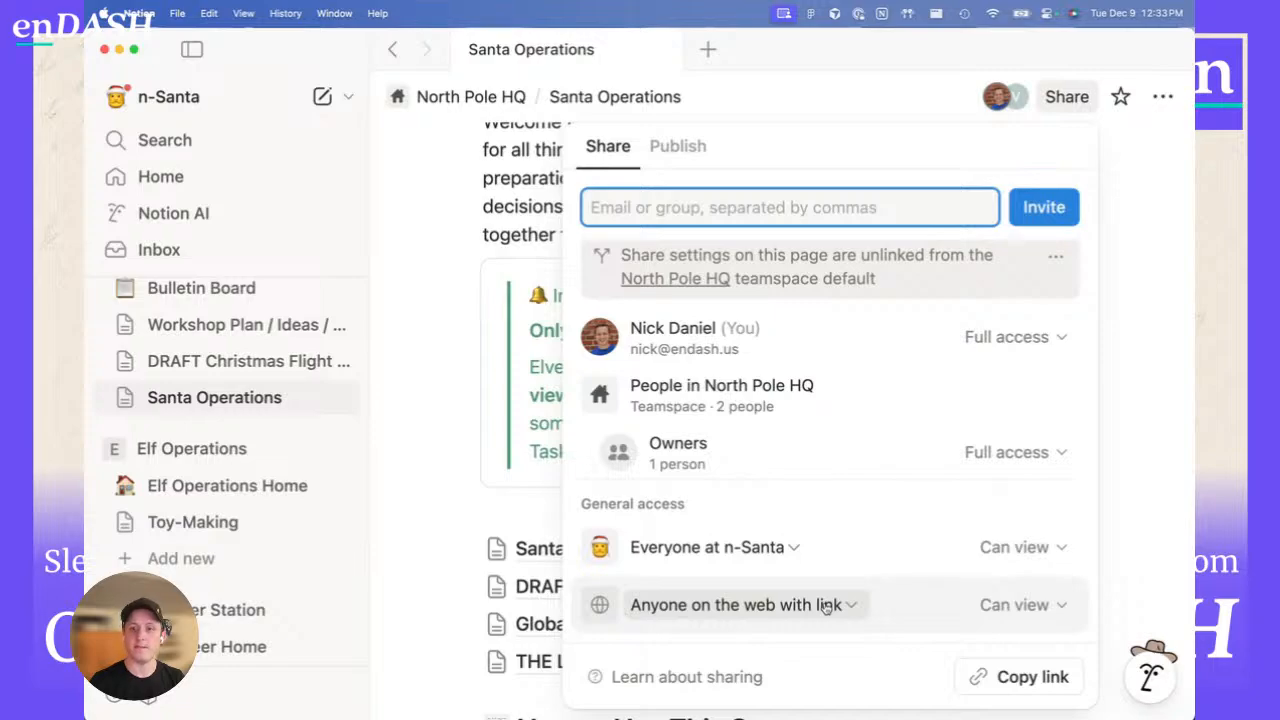
scroll(789, 446, down, 2)
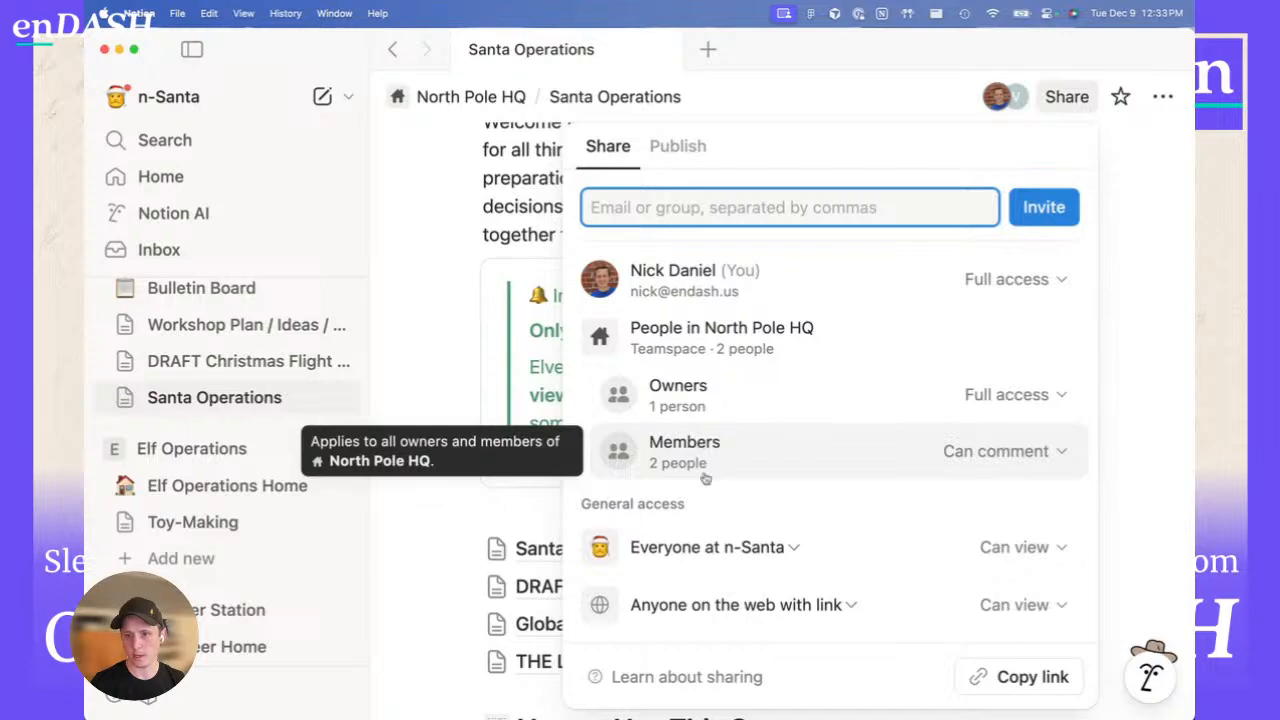
click(762, 606)
click(757, 641)
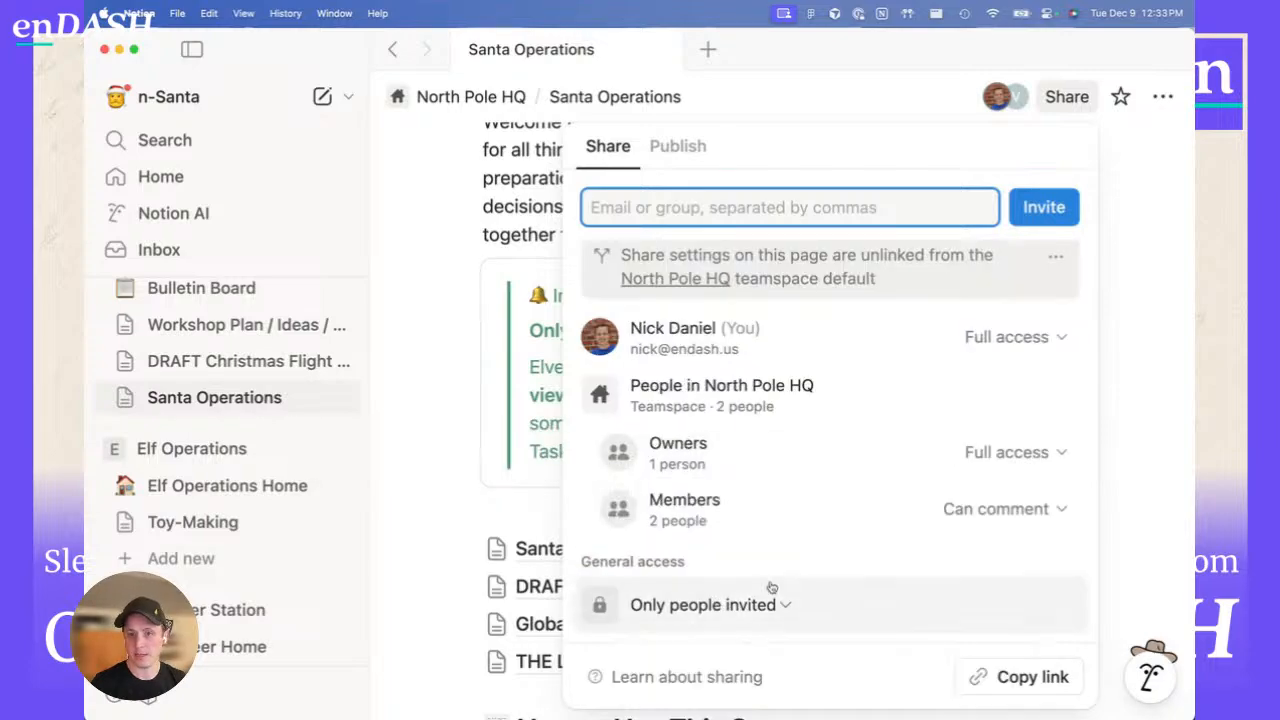
- Set general access to Everyone at n-Santa with Can view permission and close the sharing settings
click(755, 612)
click(757, 531)
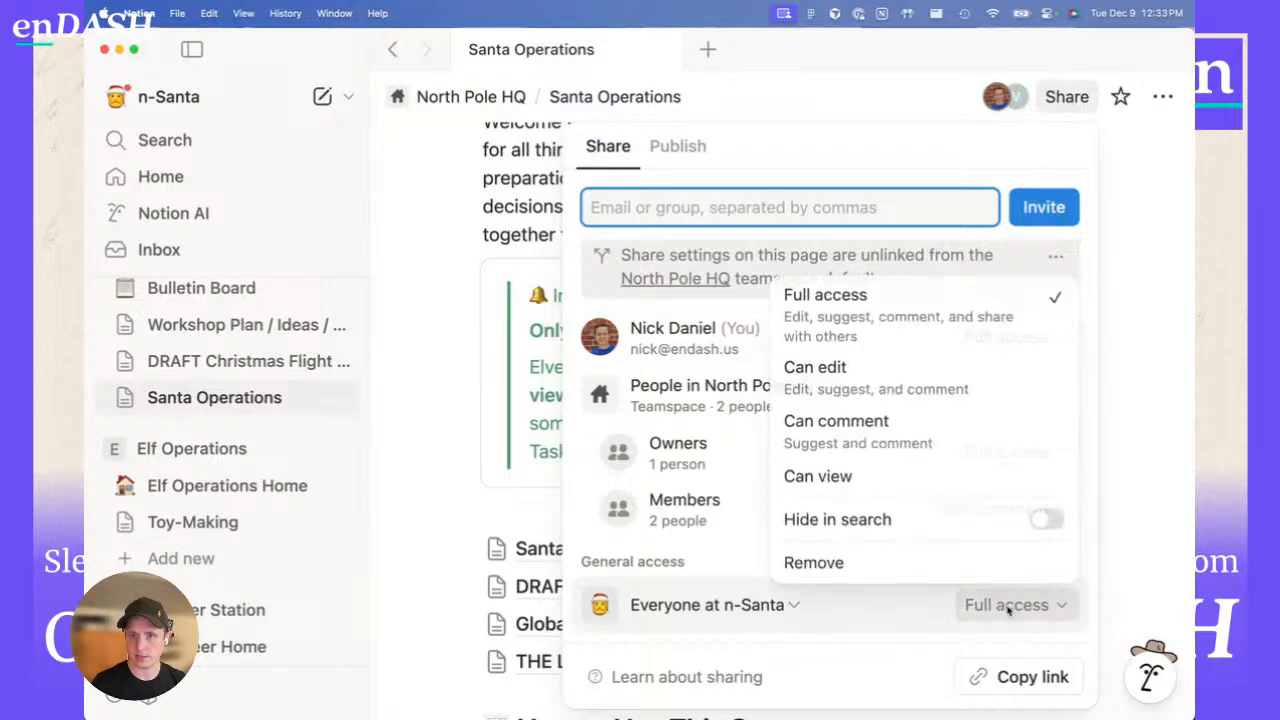
click(852, 478)
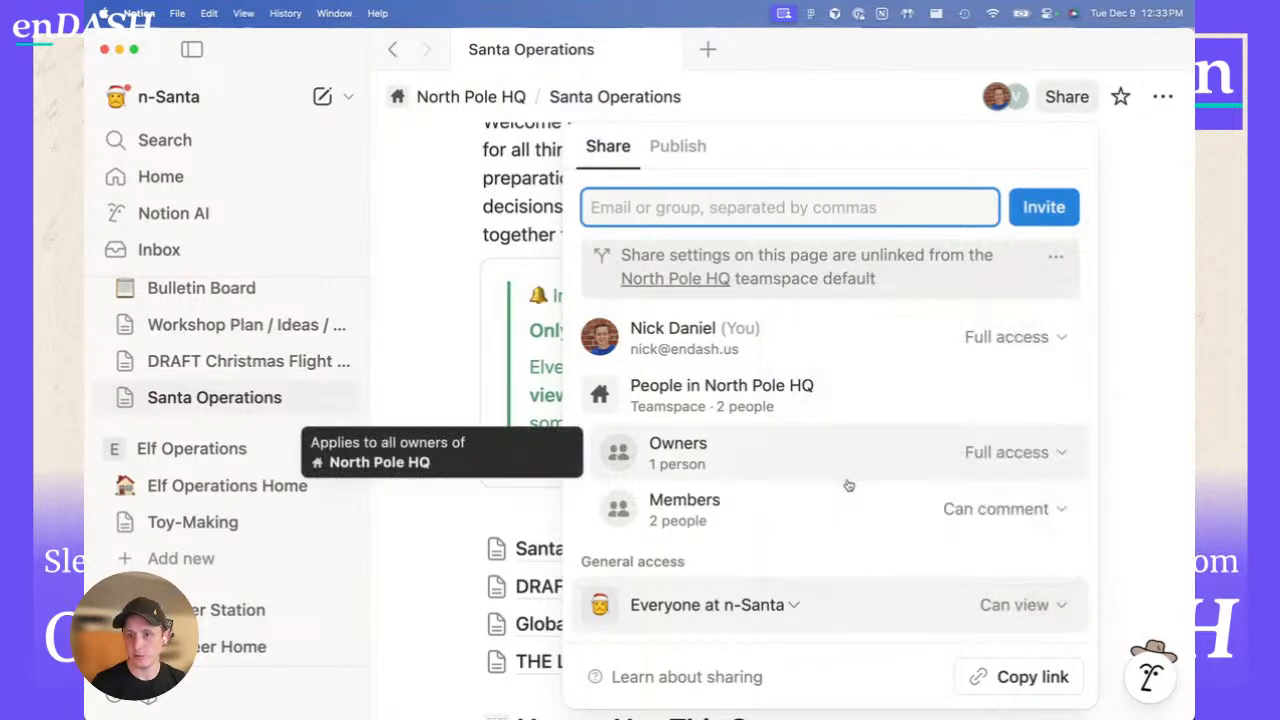
click(1167, 403)
- Review the Santa Operations page, and view the Suggestion Box and Random Elf Task Board pages under Elf Operations Home
scroll(1006, 583, down, 5)
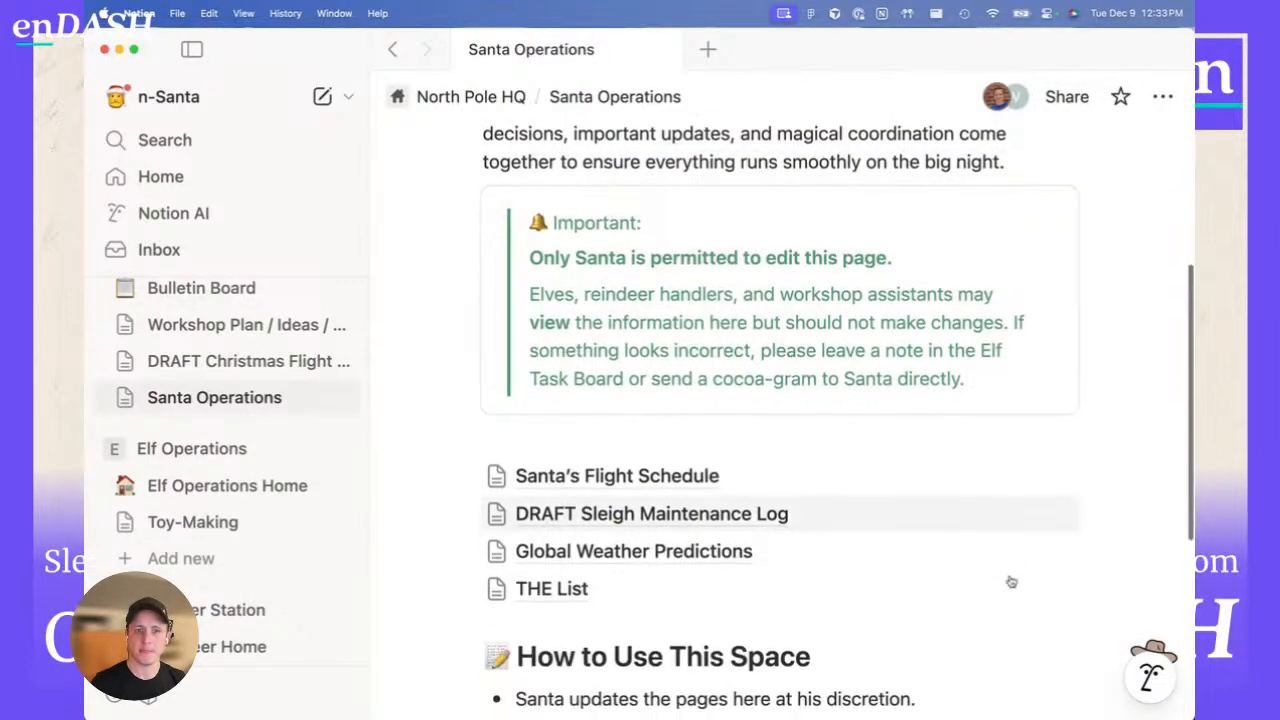
scroll(1008, 576, up, 6)
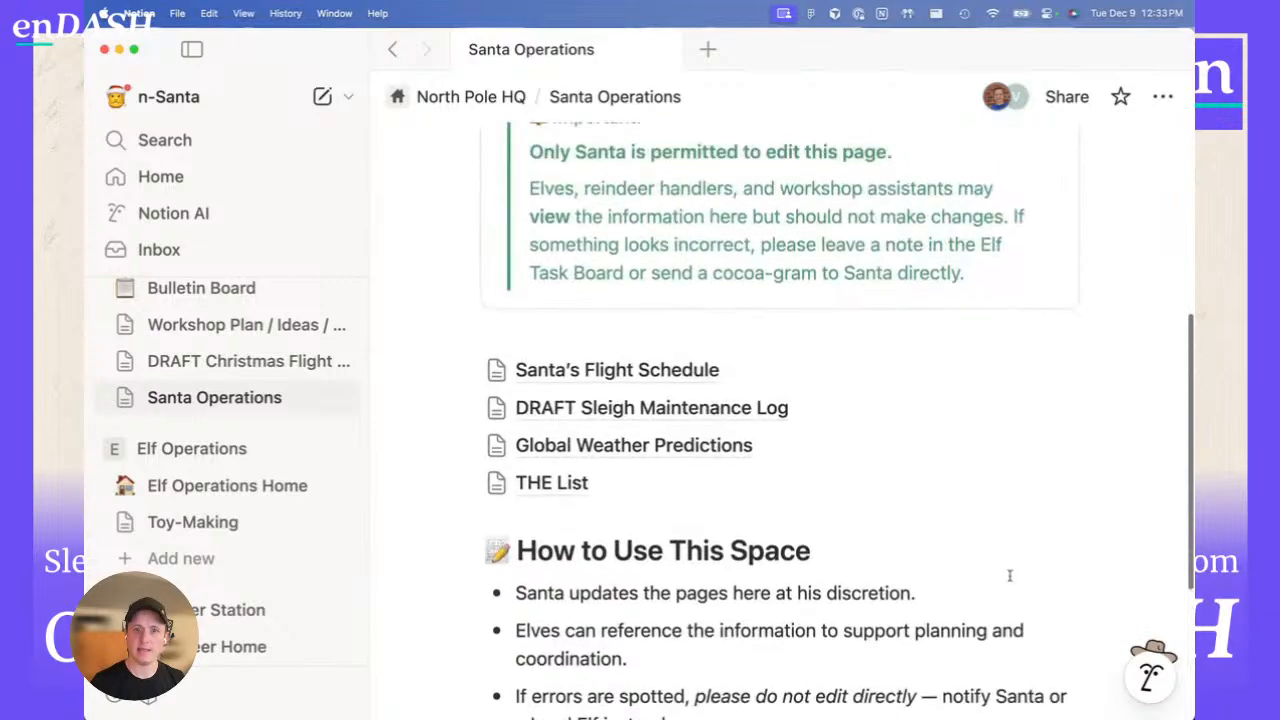
scroll(1007, 573, up, 1)
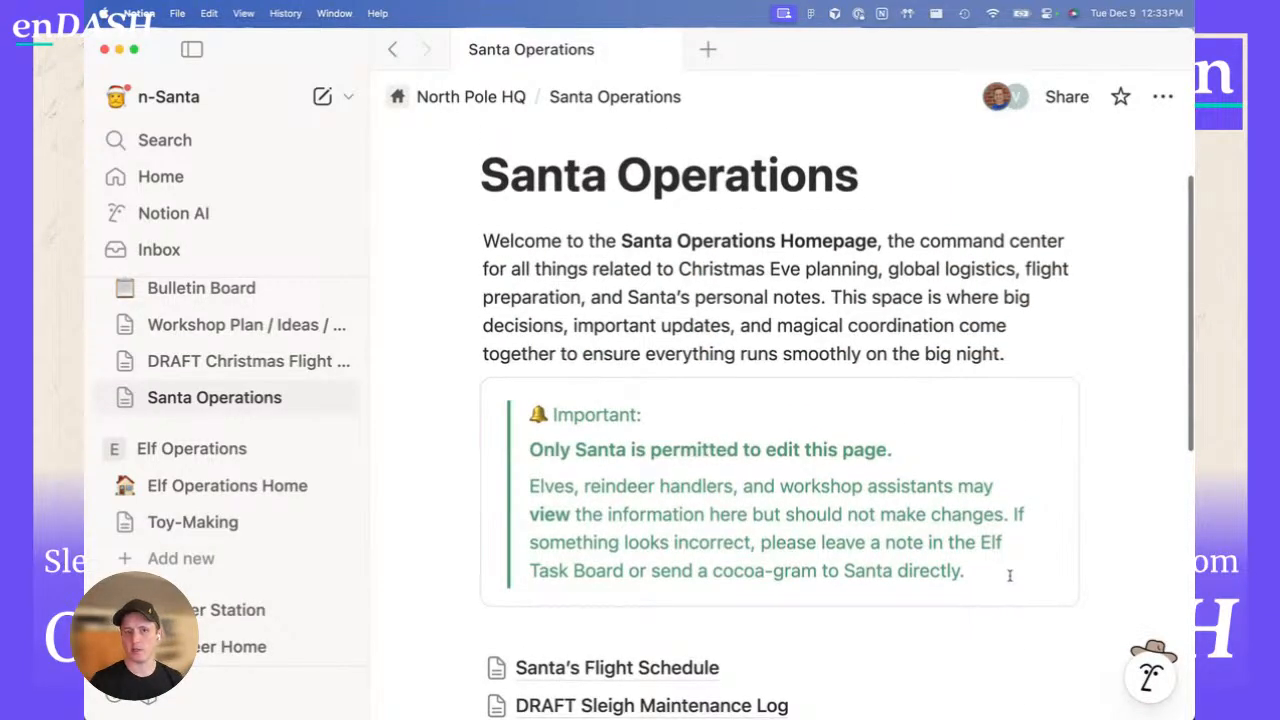
scroll(205, 485, down, 3)
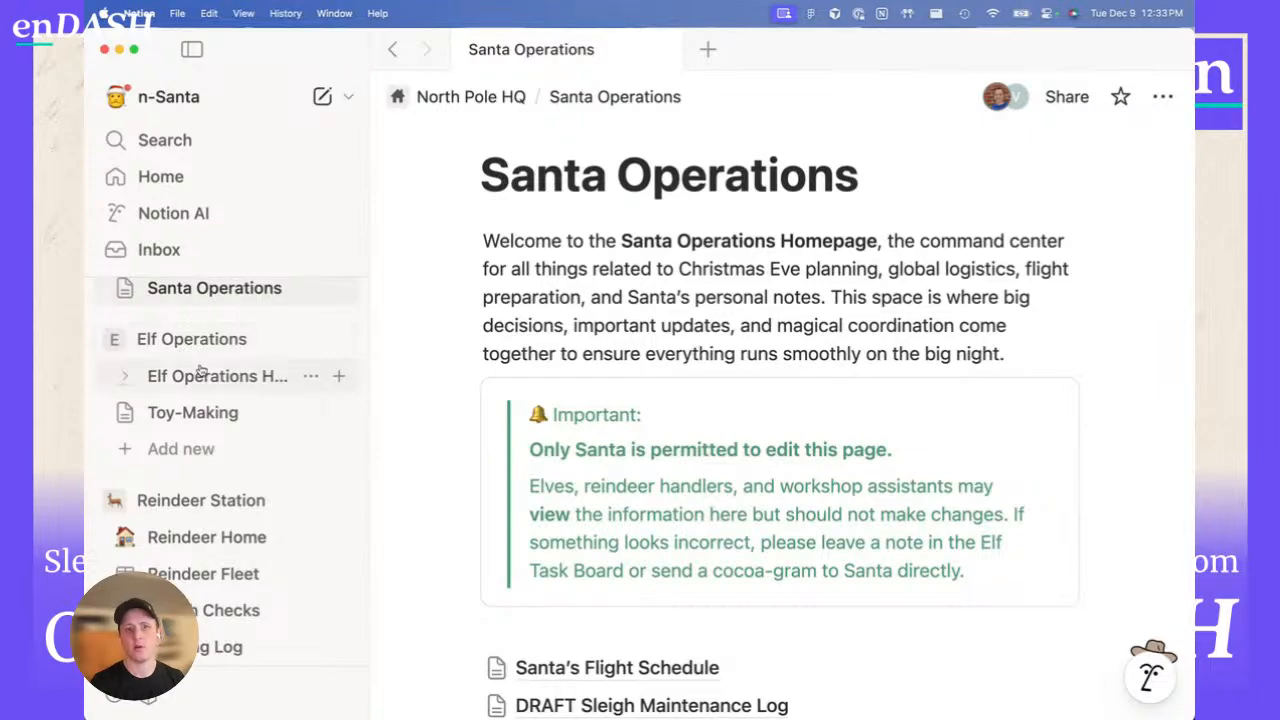
click(125, 377)
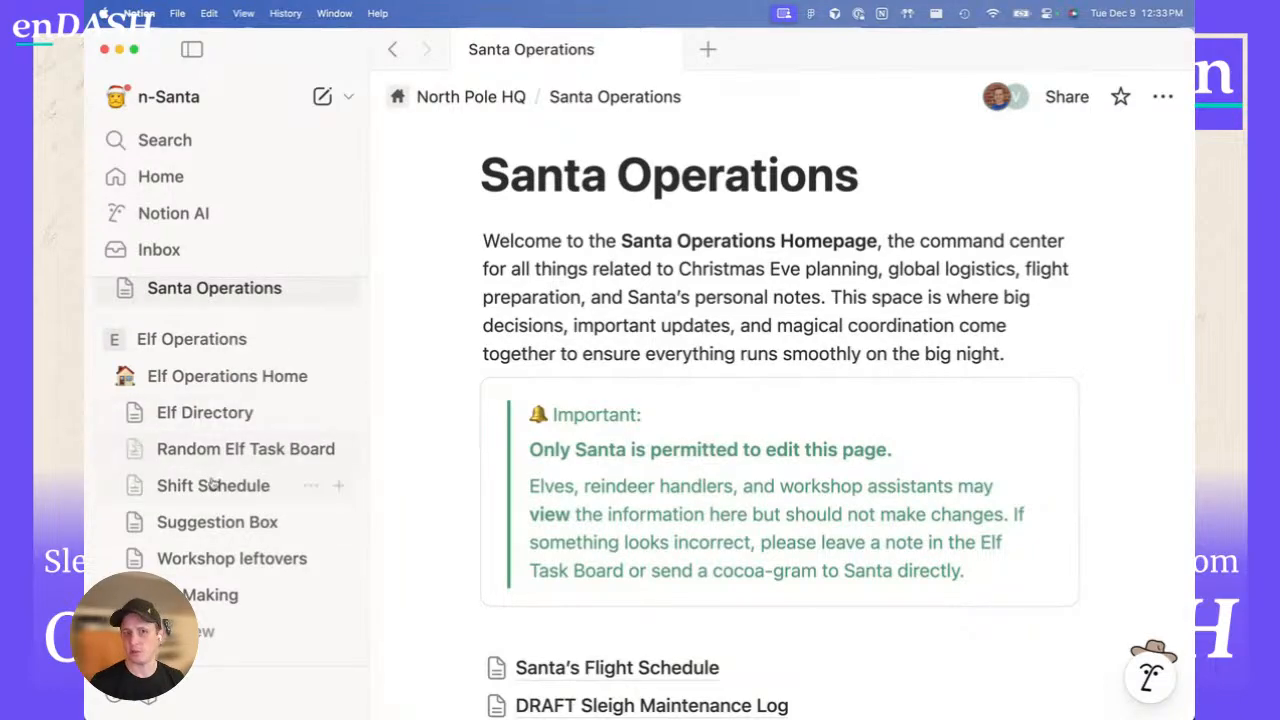
click(208, 518)
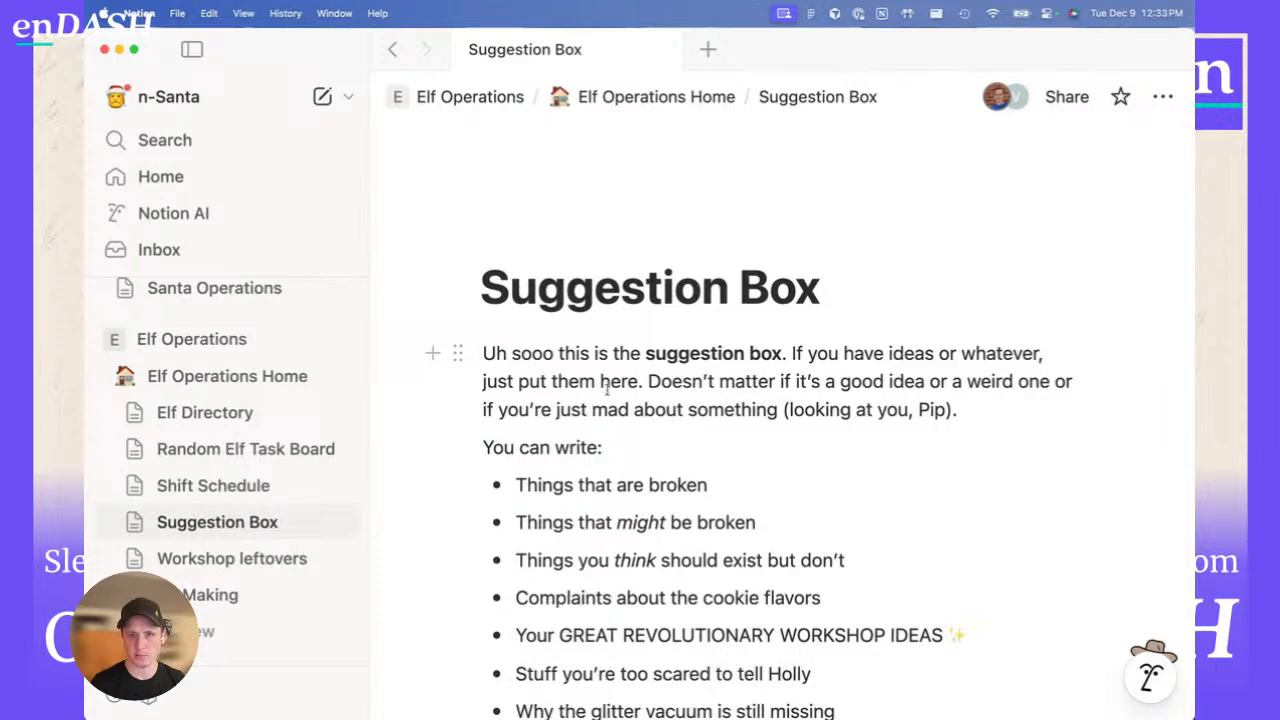
click(229, 450)
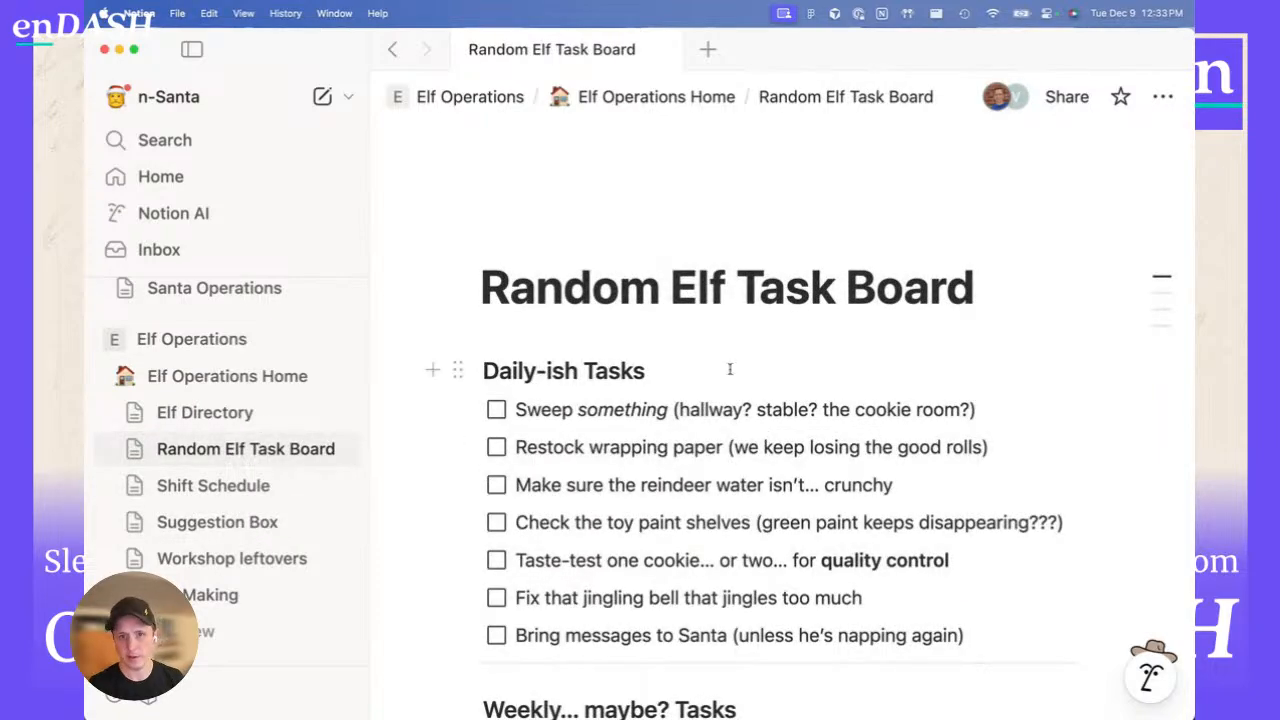
- Check the role options for the teamspace member in the North Pole HQ teamspace settings, and close the settings
scroll(212, 380, up, 2)
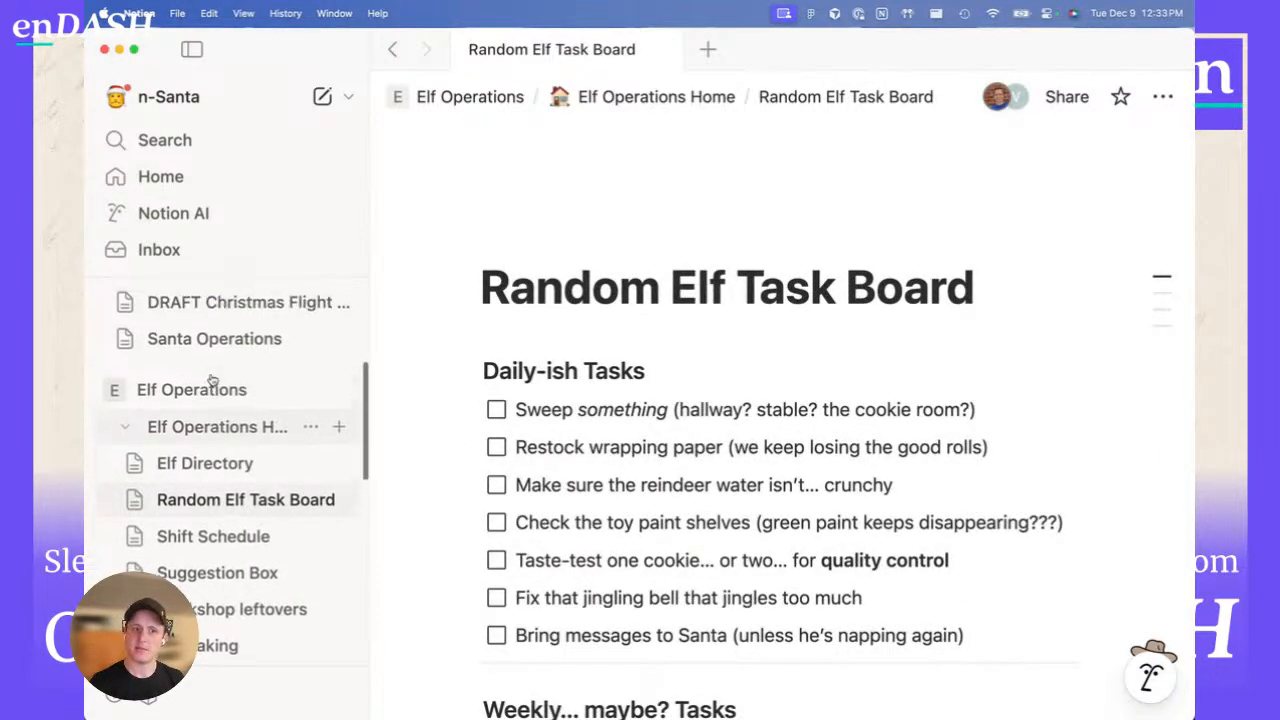
scroll(214, 390, up, 5)
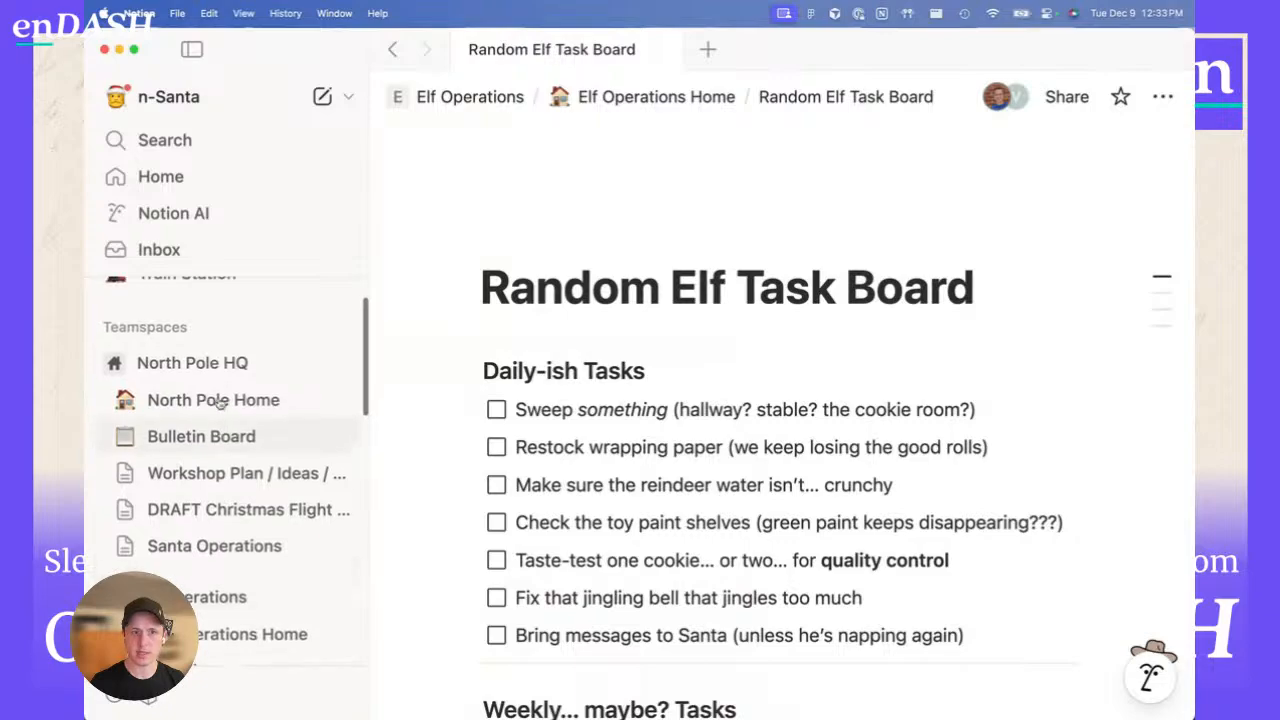
scroll(205, 560, down, 2)
scroll(205, 577, up, 1)
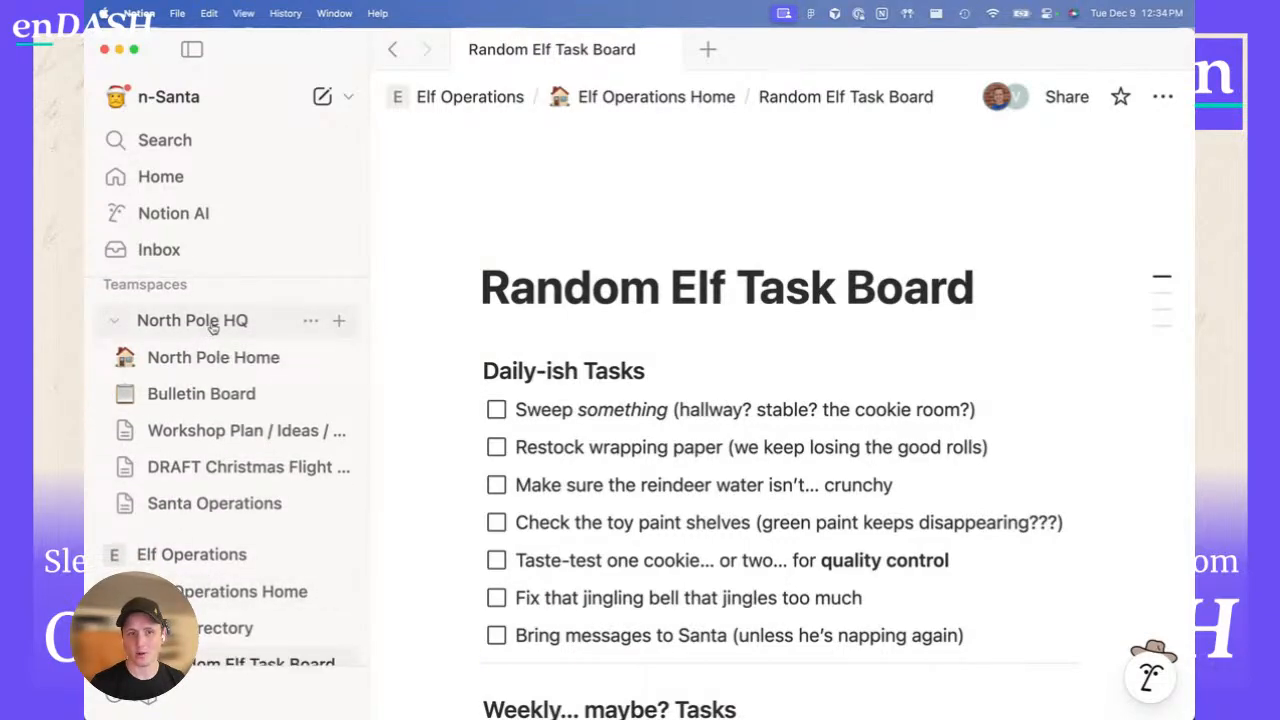
click(311, 320)
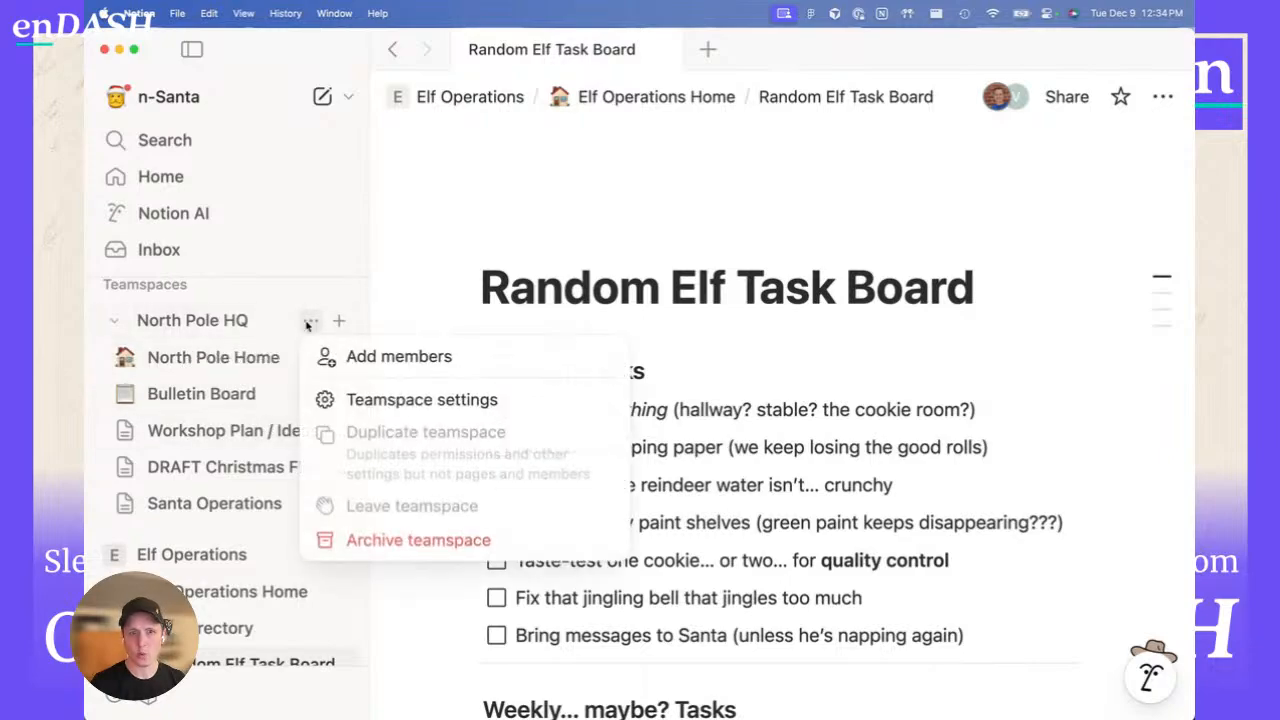
click(386, 398)
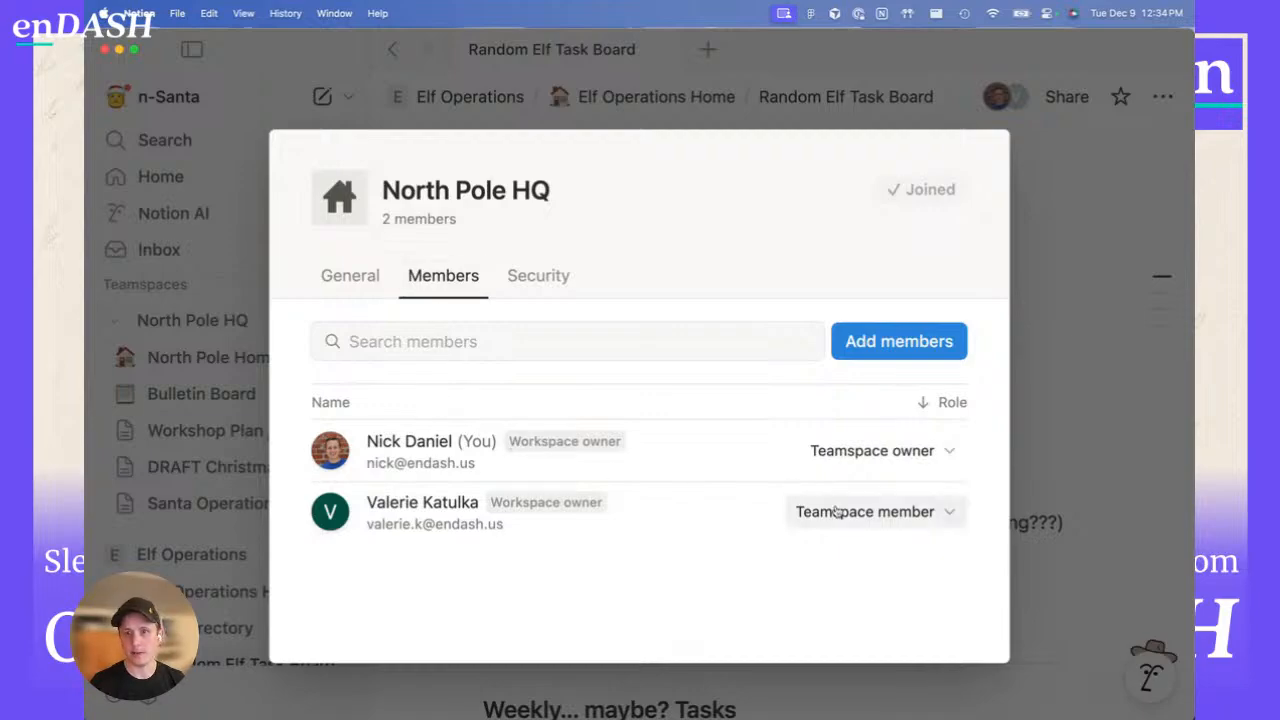
click(838, 512)
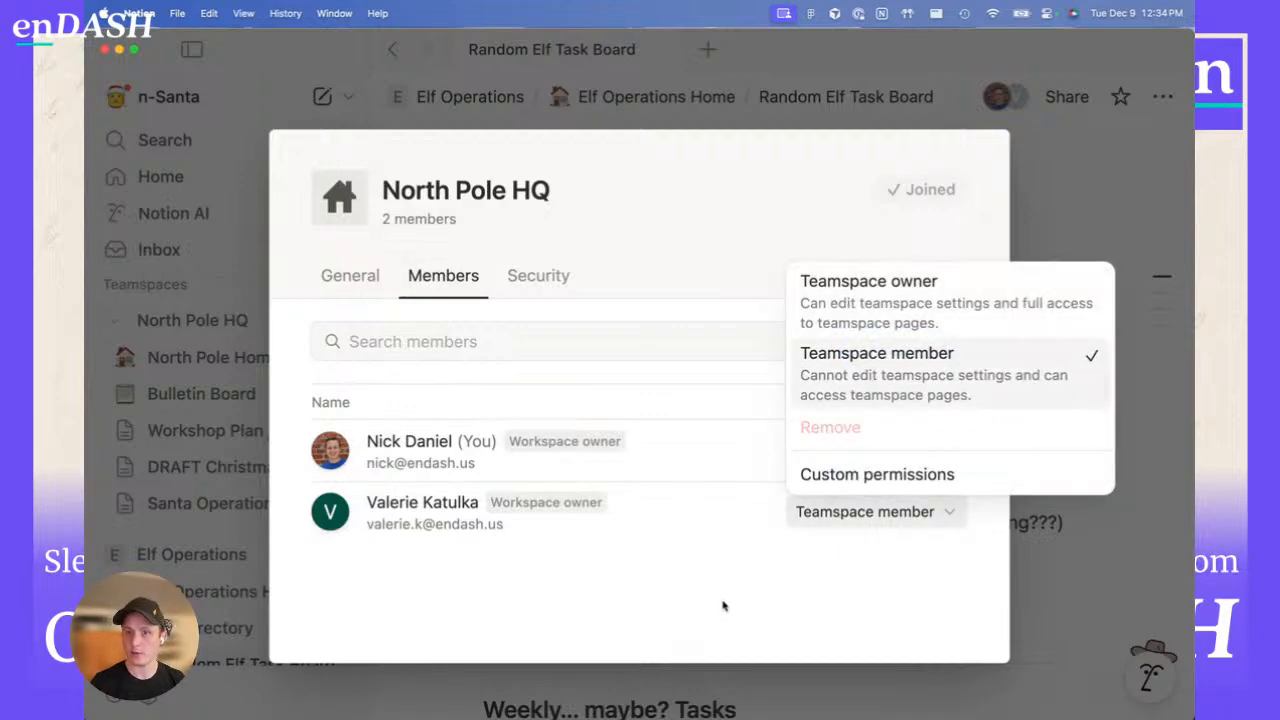
click(723, 606)
click(1063, 286)
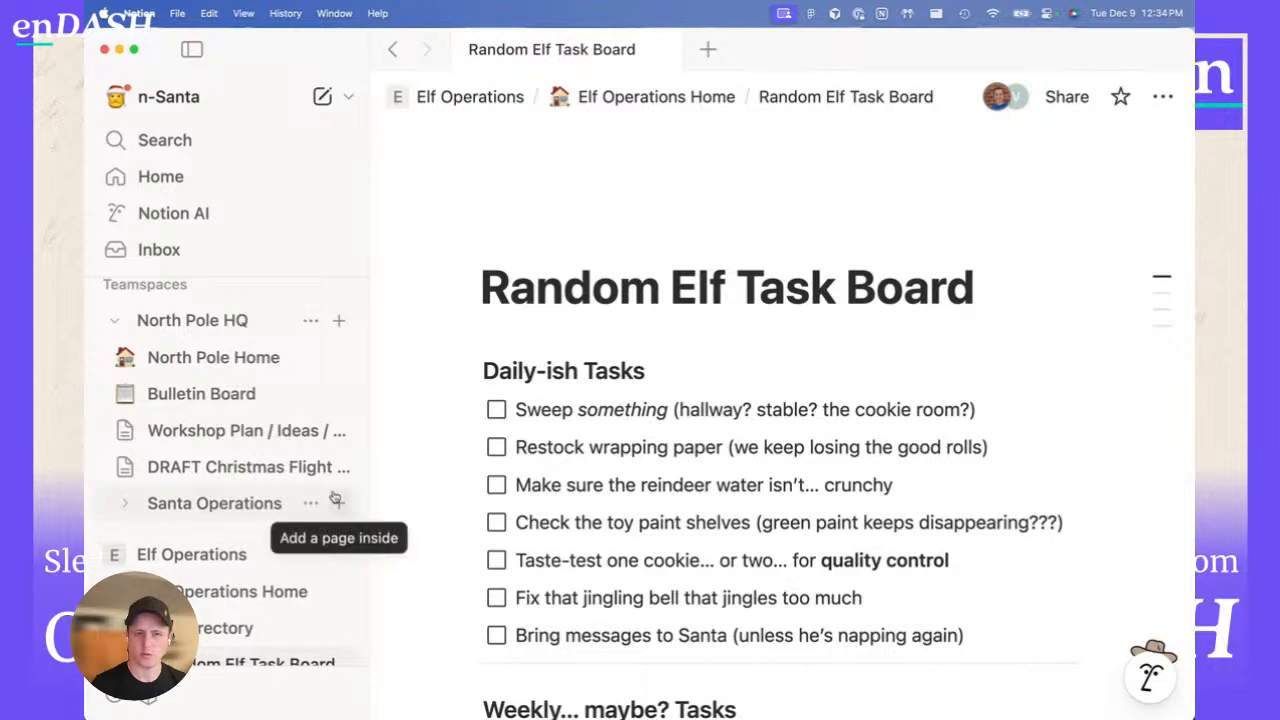
- Open the Reindeer Fleet database in the Reindeer Station teamspace and look through its columns
scroll(299, 564, down, 5)
scroll(299, 564, down, 10)
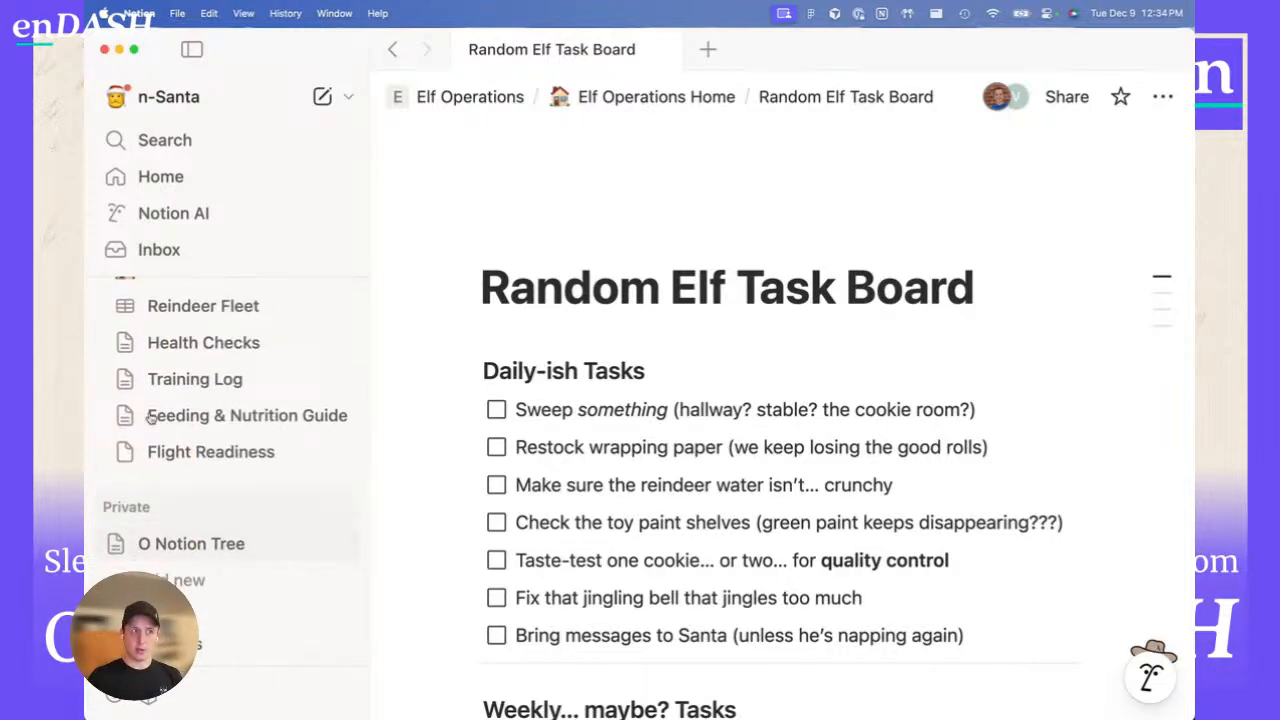
scroll(249, 514, up, 4)
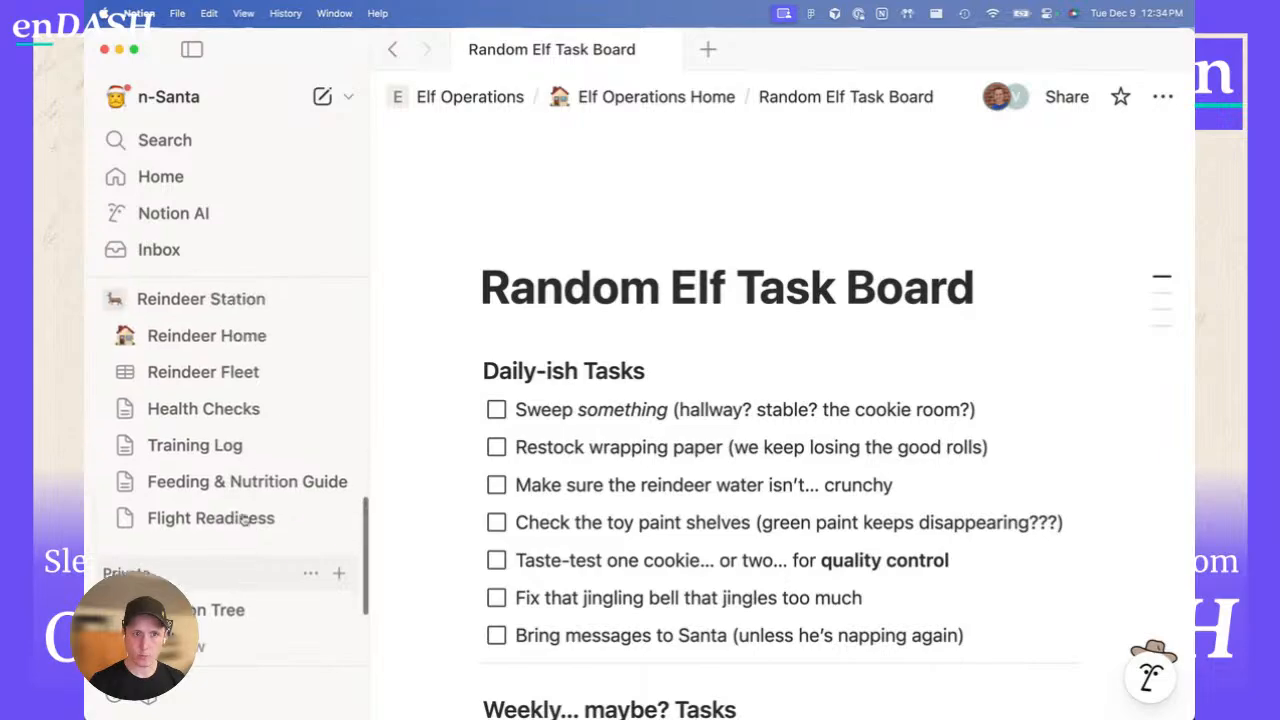
click(210, 478)
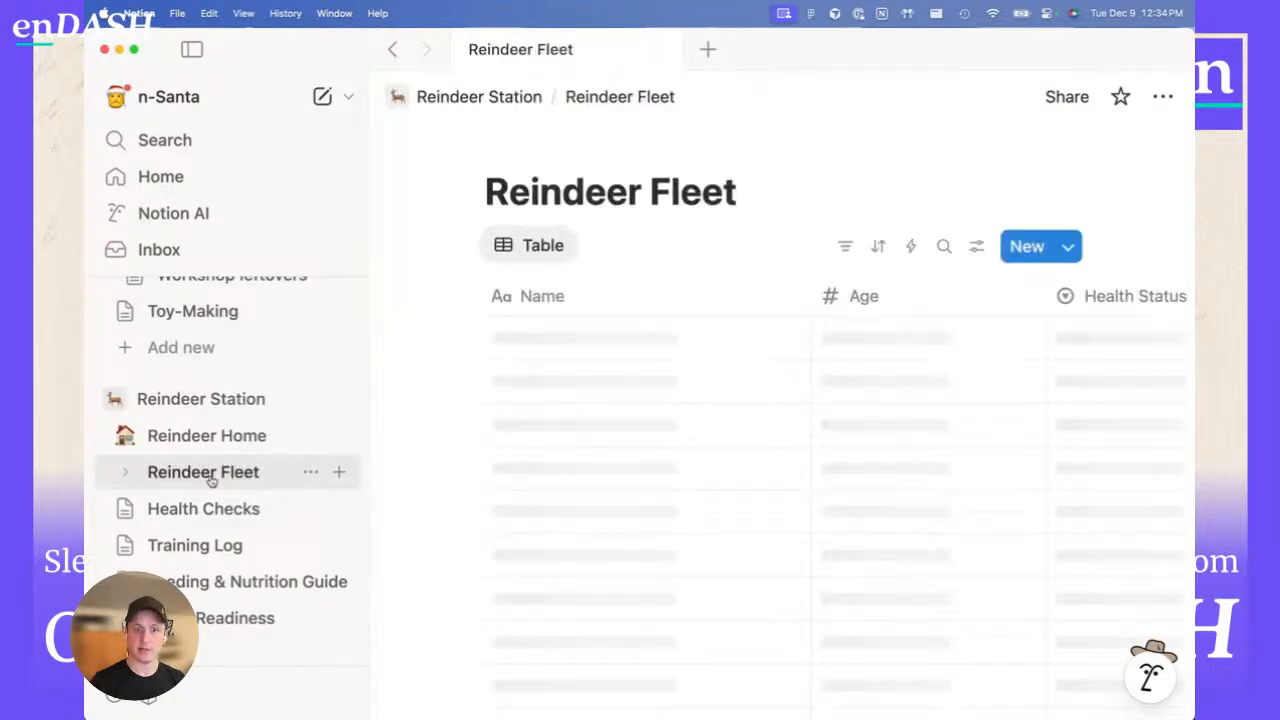
scroll(230, 468, up, 4)
scroll(230, 468, up, 2)
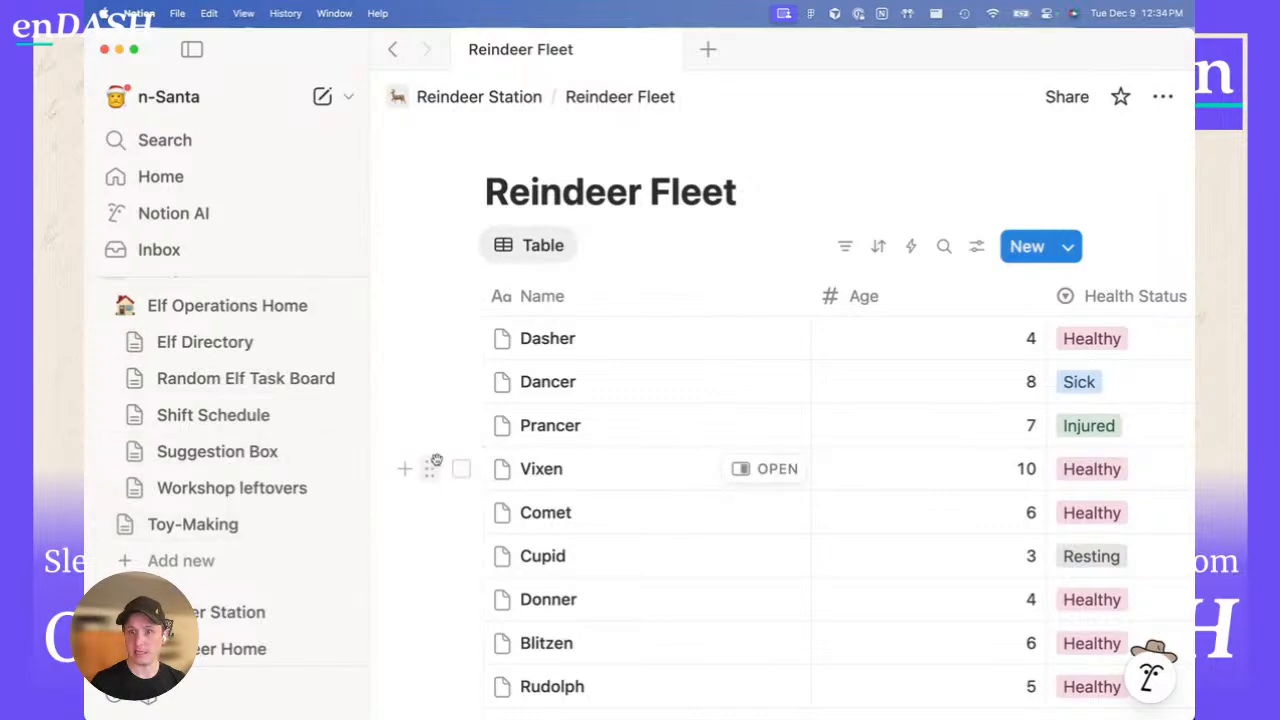
click(813, 300)
click(778, 362)
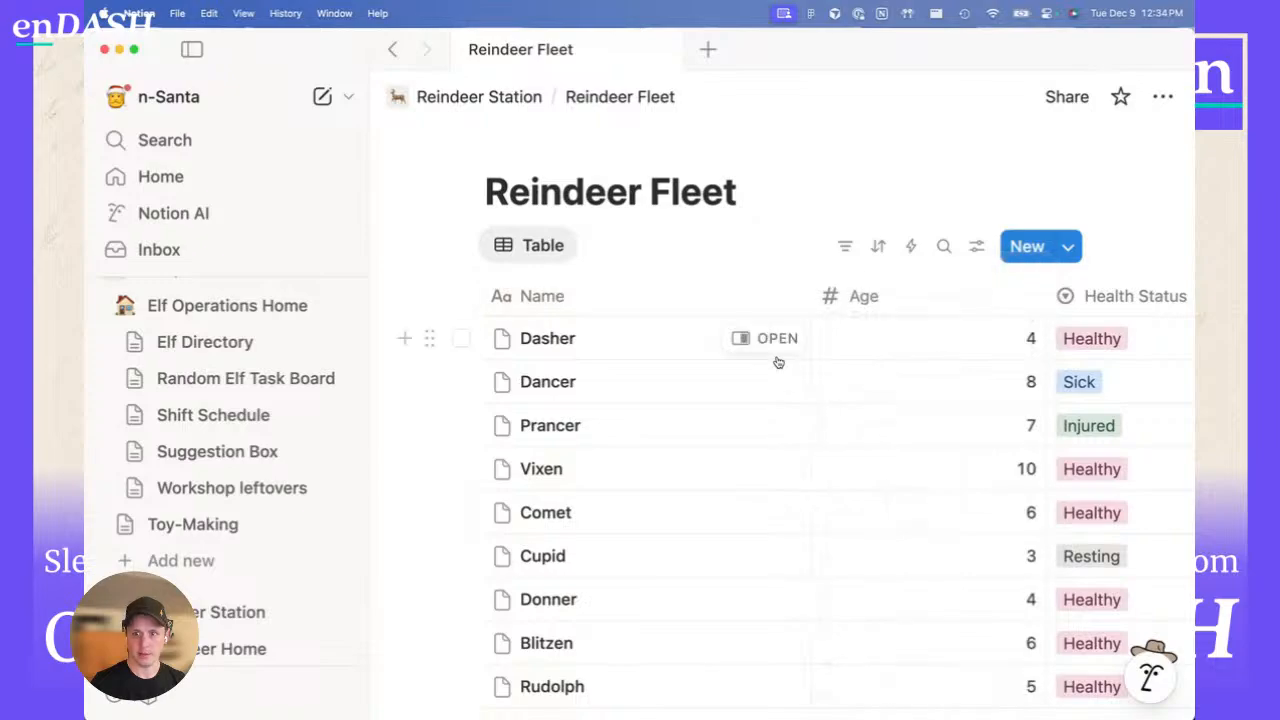
scroll(778, 362, right, 10)
scroll(777, 363, left, 9)
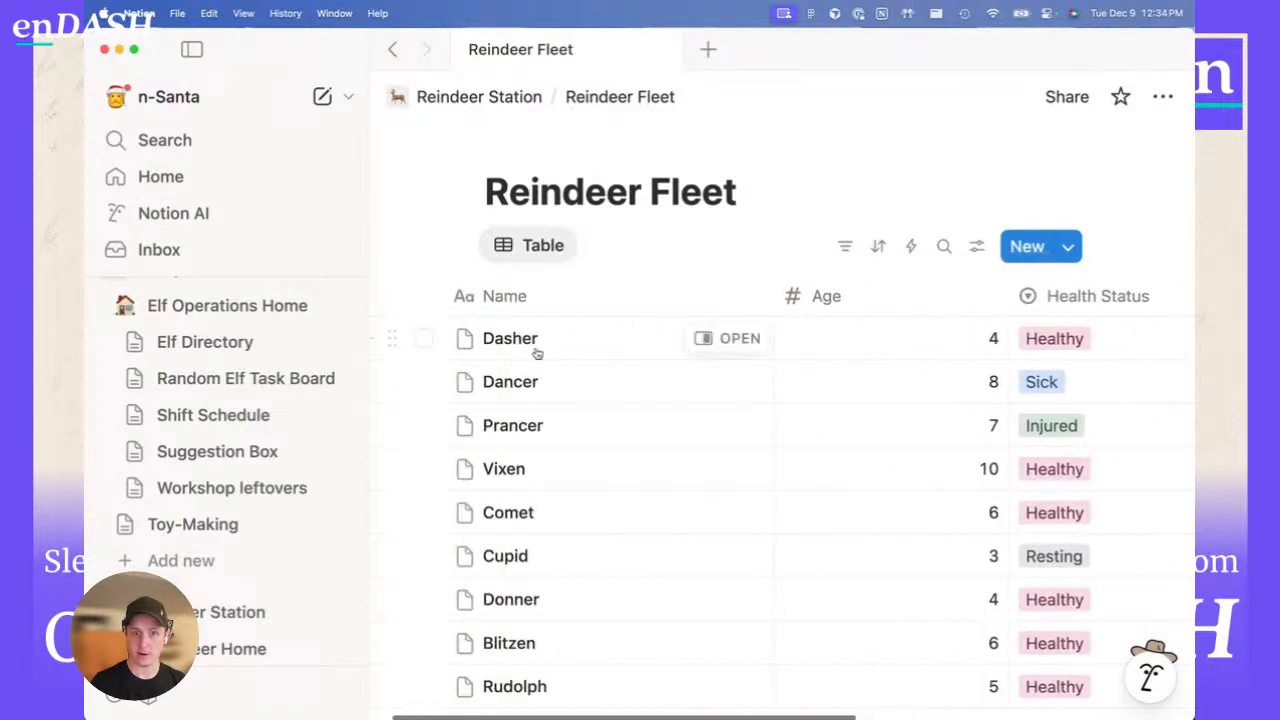
- Narrow the Name and Age columns of the Reindeer Fleet table so the Notes column fits in view
drag(773, 301, 611, 311)
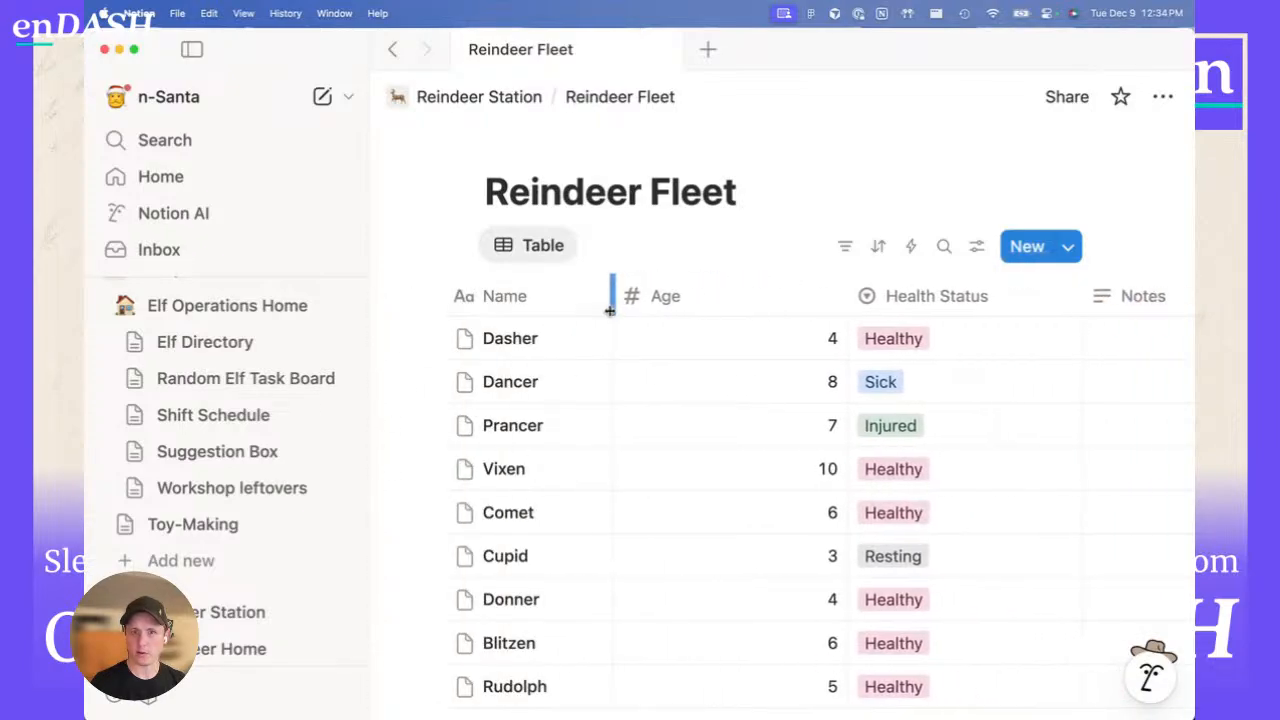
drag(849, 300, 730, 300)
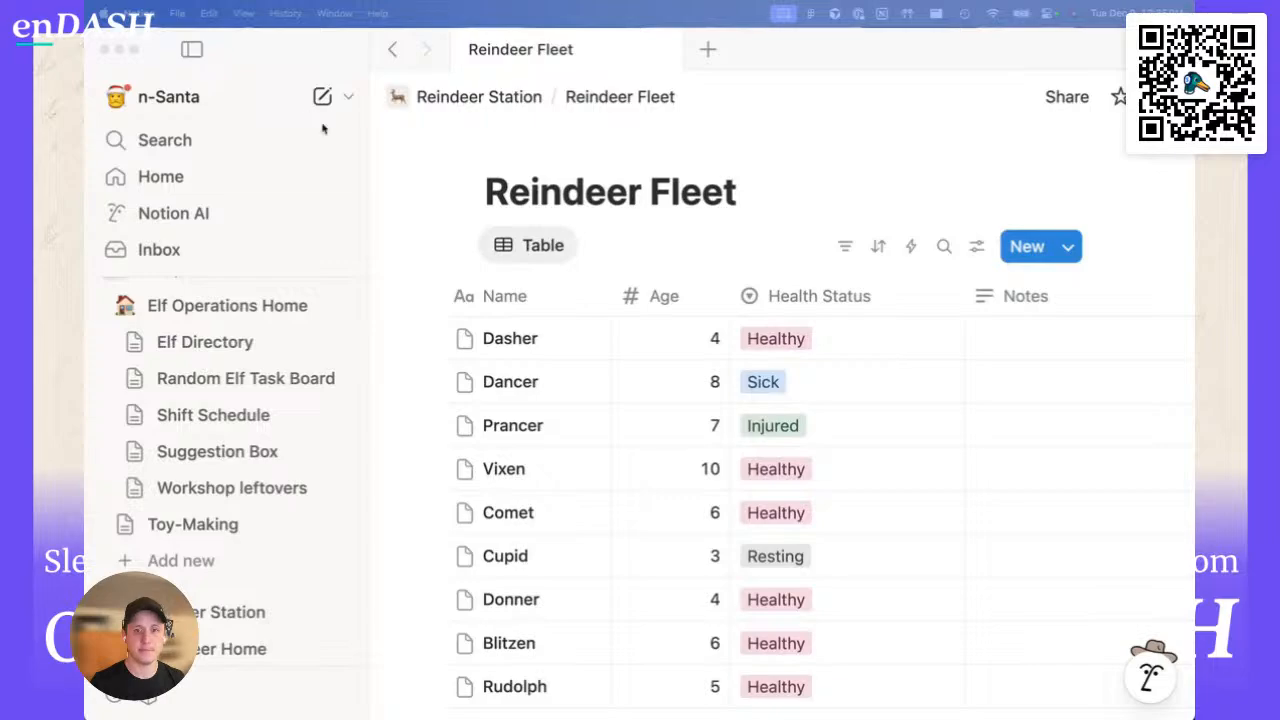
- Collapse the subpages of Elf Operations Home in the sidebar and look over the pages listed under the North Pole HQ teamspace
click(411, 255)
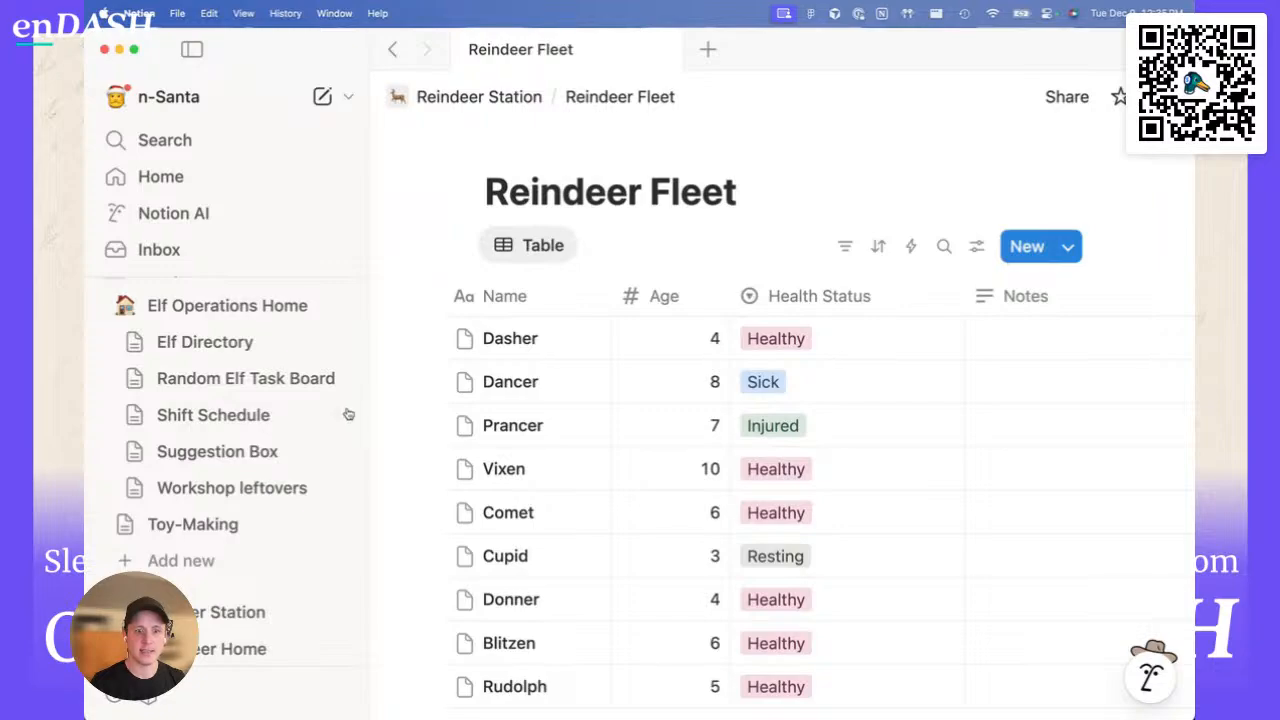
scroll(229, 489, up, 2)
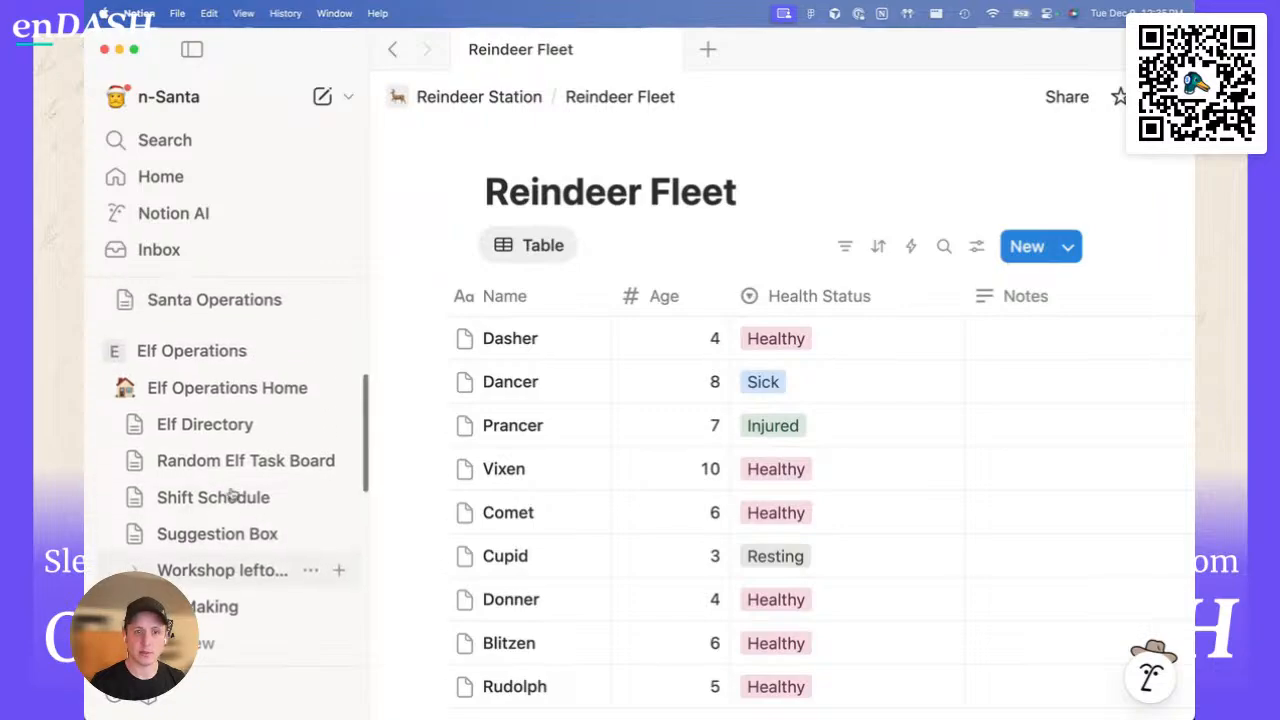
click(128, 394)
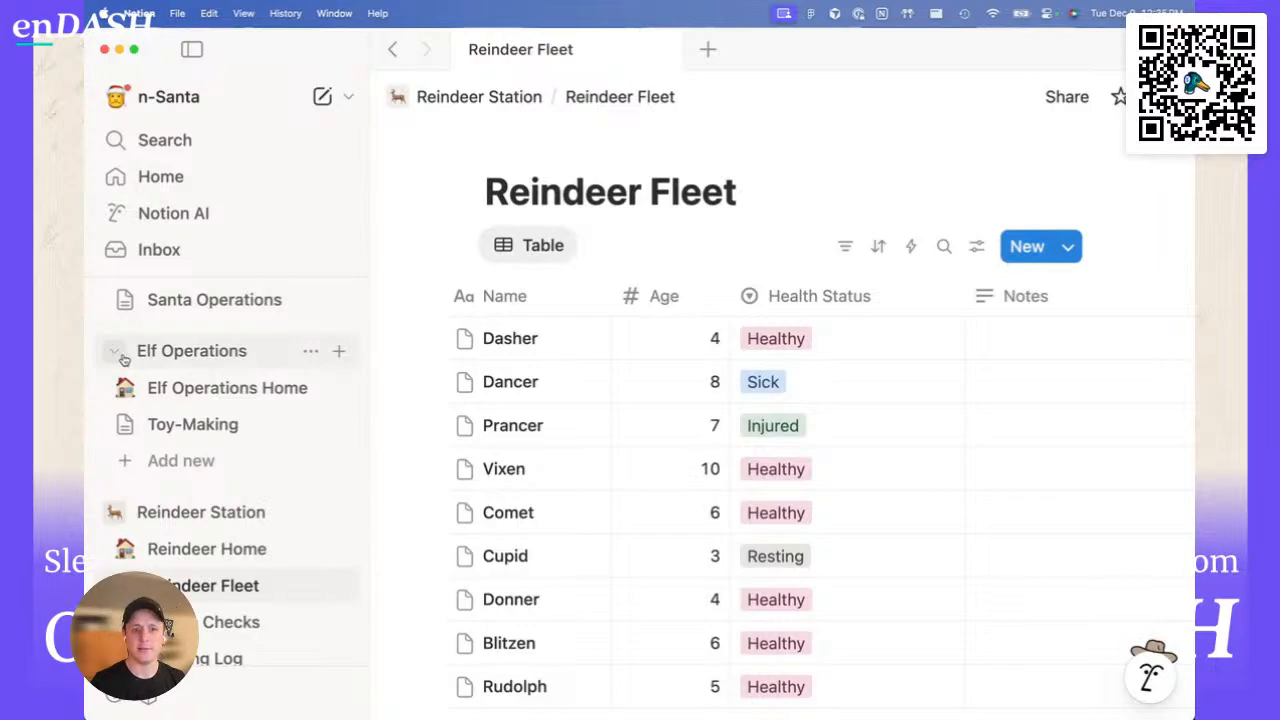
scroll(193, 505, up, 5)
scroll(193, 507, up, 3)
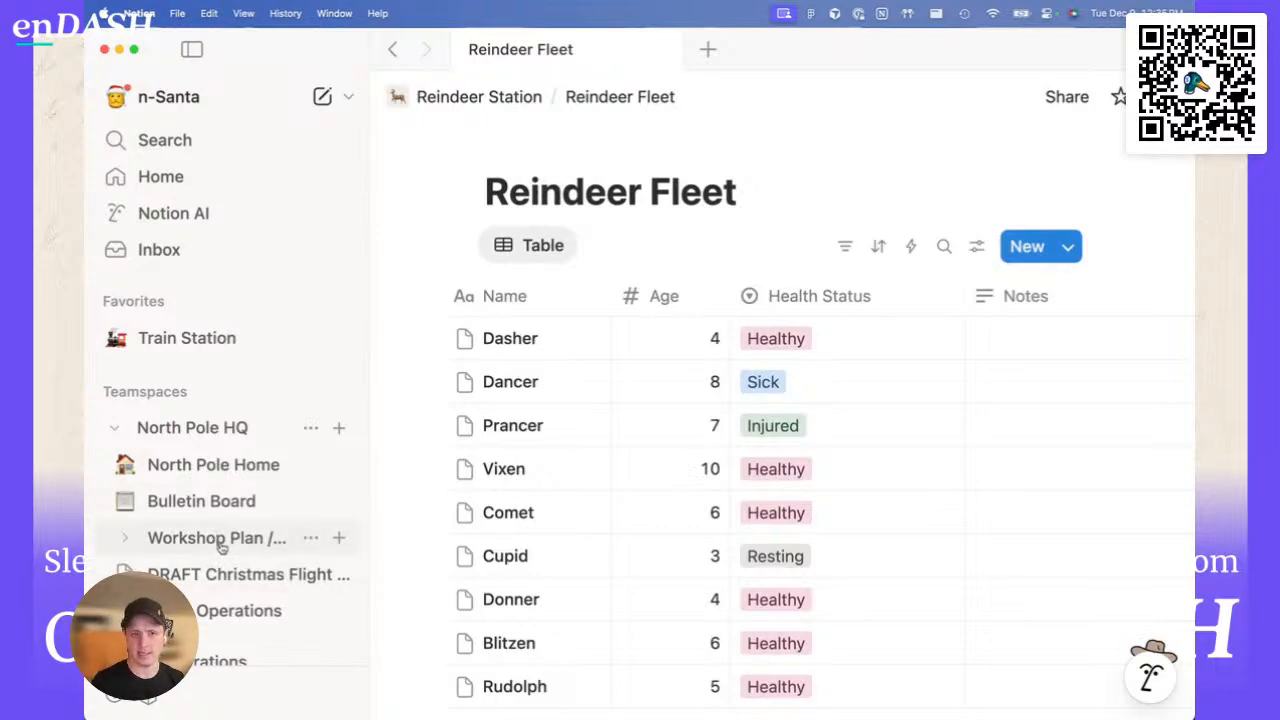
scroll(220, 568, down, 1)
scroll(137, 530, down, 2)
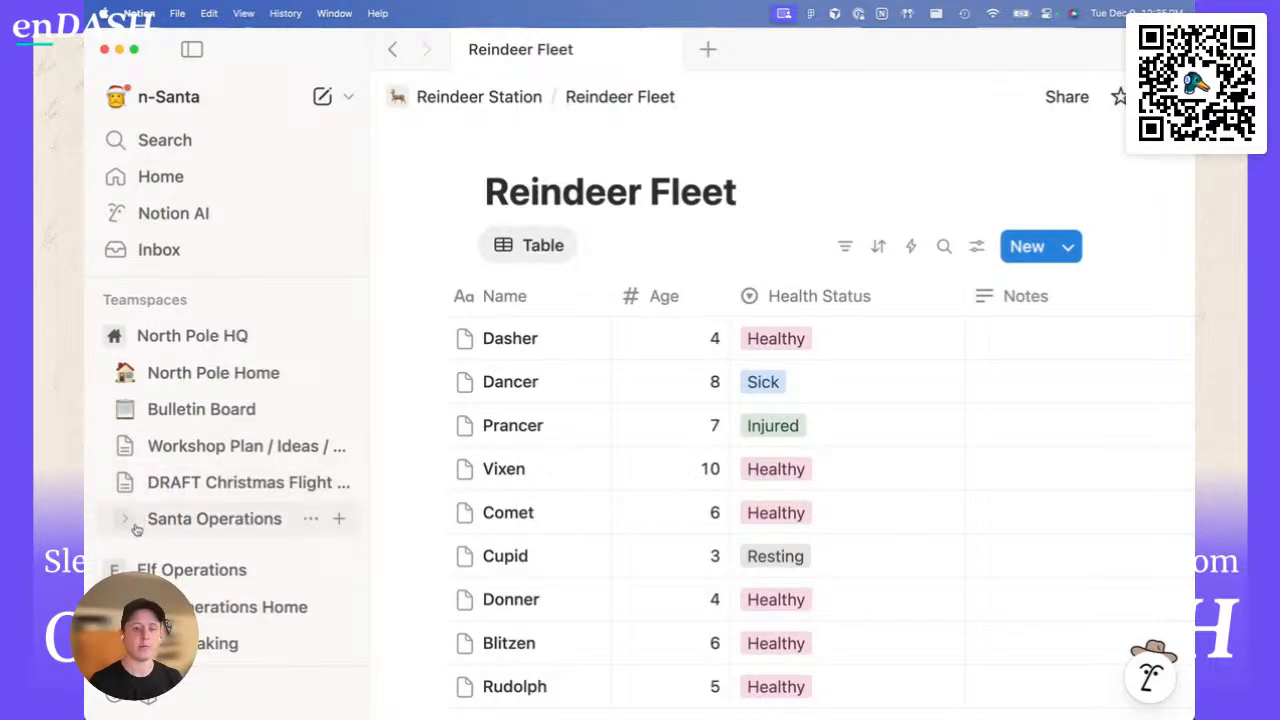